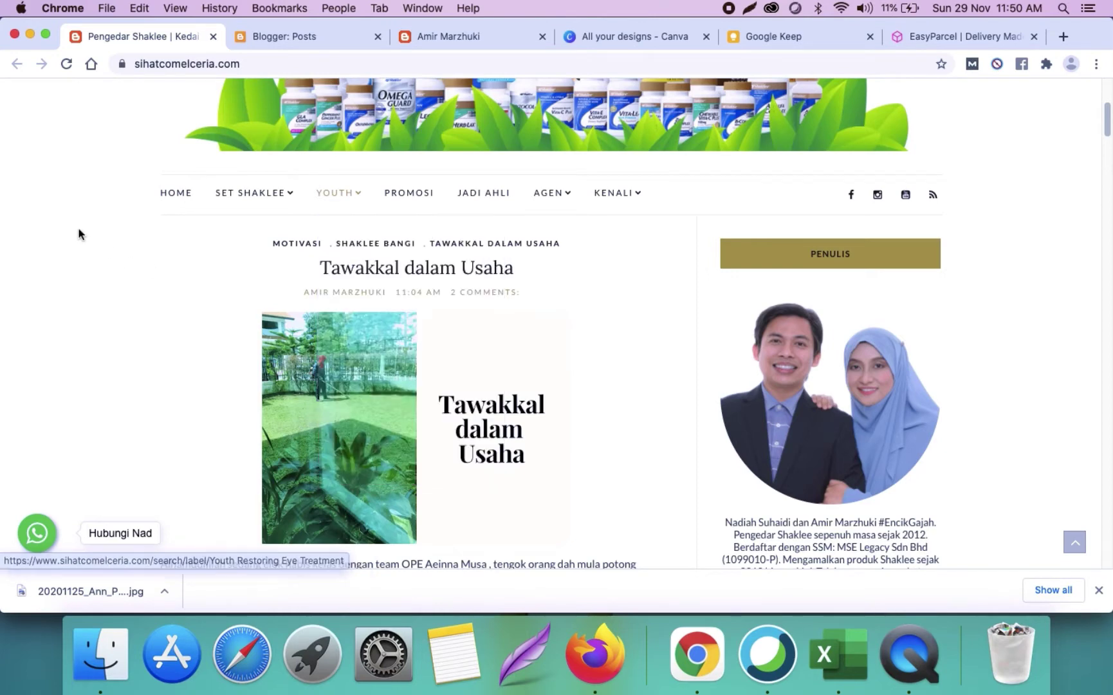
Step: Scroll through the live blog's Penulis writer widget, then switch to the Blogger Posts dashboard
scroll(83, 217, "up", 3)
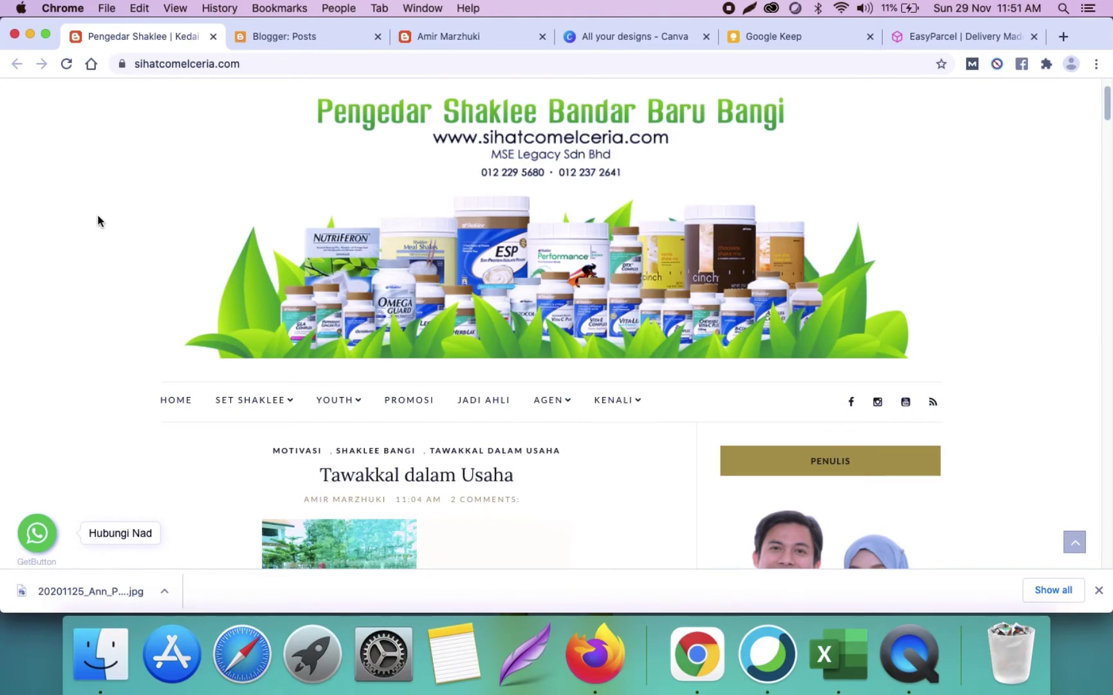
scroll(98, 221, "down", 5)
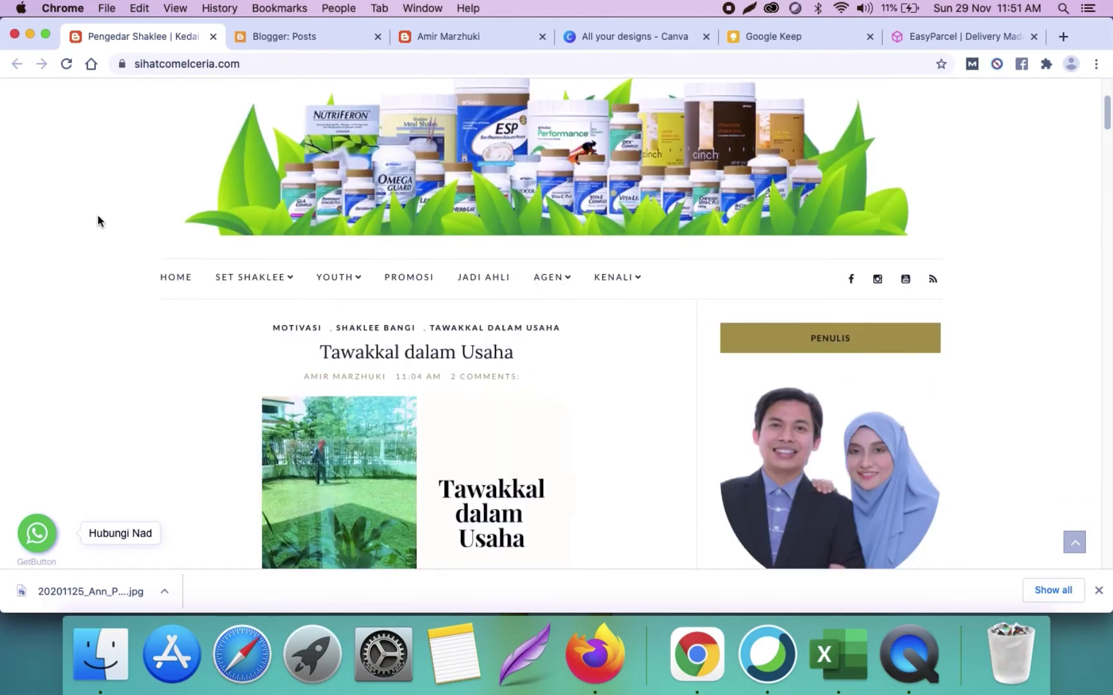
scroll(98, 220, "down", 7)
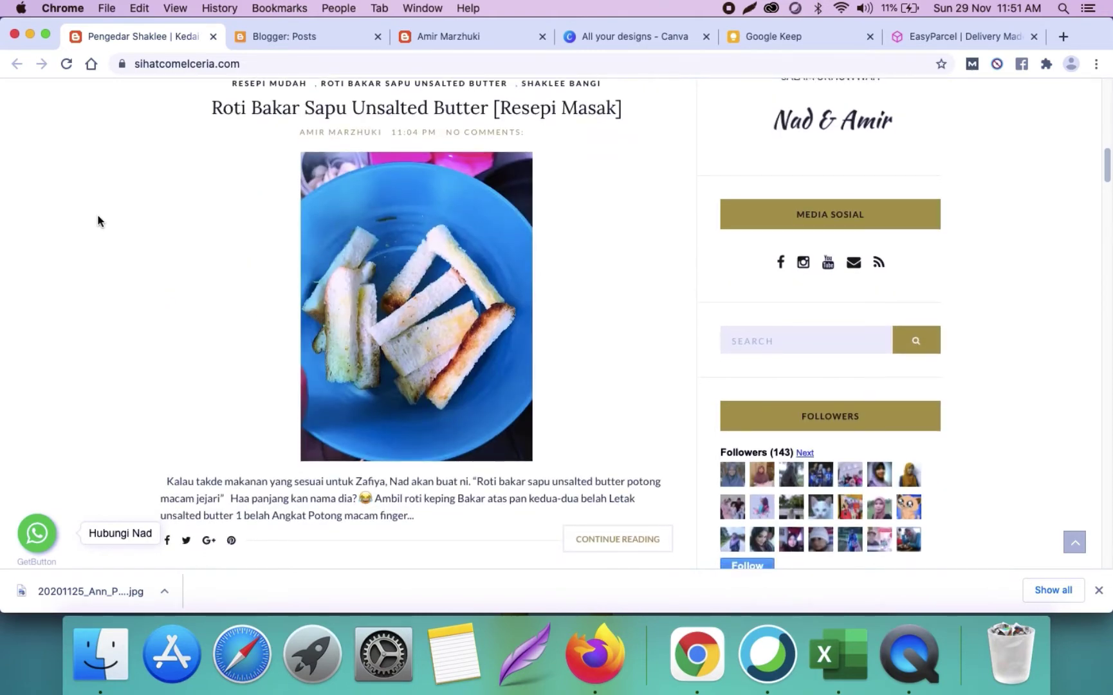
scroll(98, 220, "up", 1)
scroll(98, 220, "up", 8)
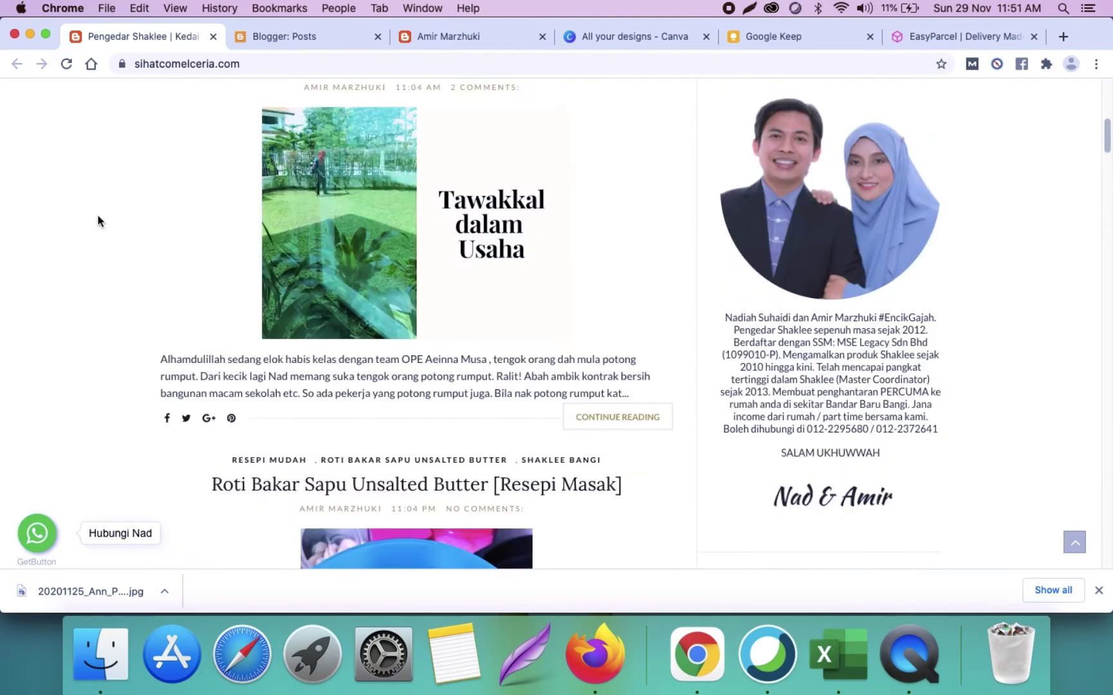
scroll(97, 220, "up", 1)
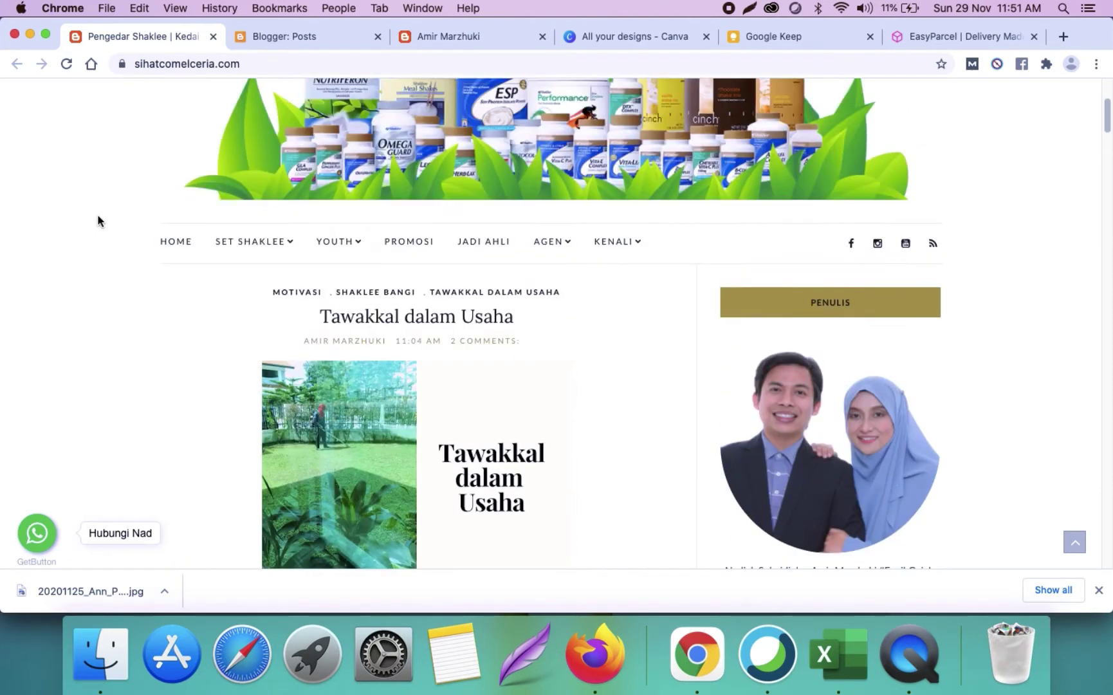
scroll(98, 221, "up", 4)
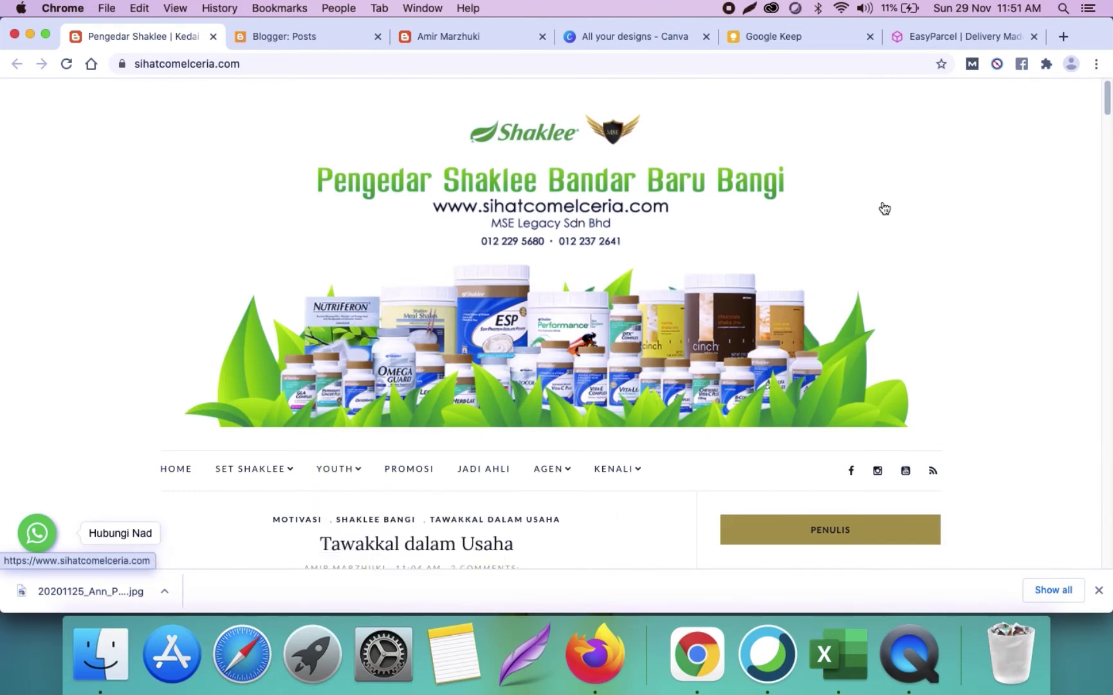
left_click(314, 41)
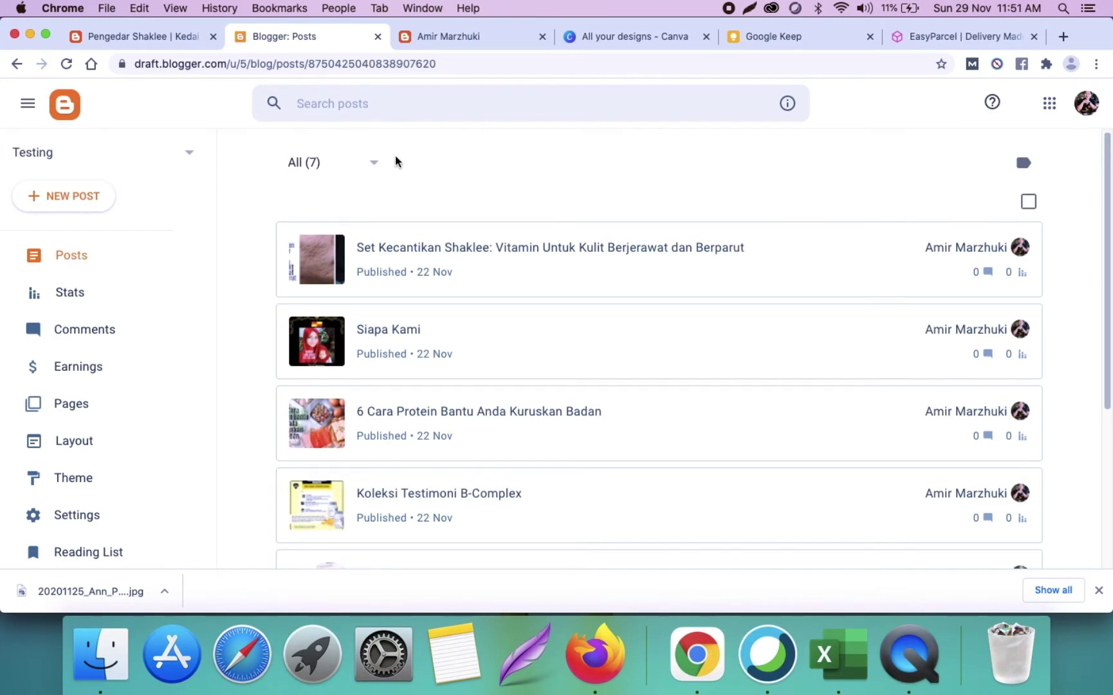
scroll(395, 161, "down", 2)
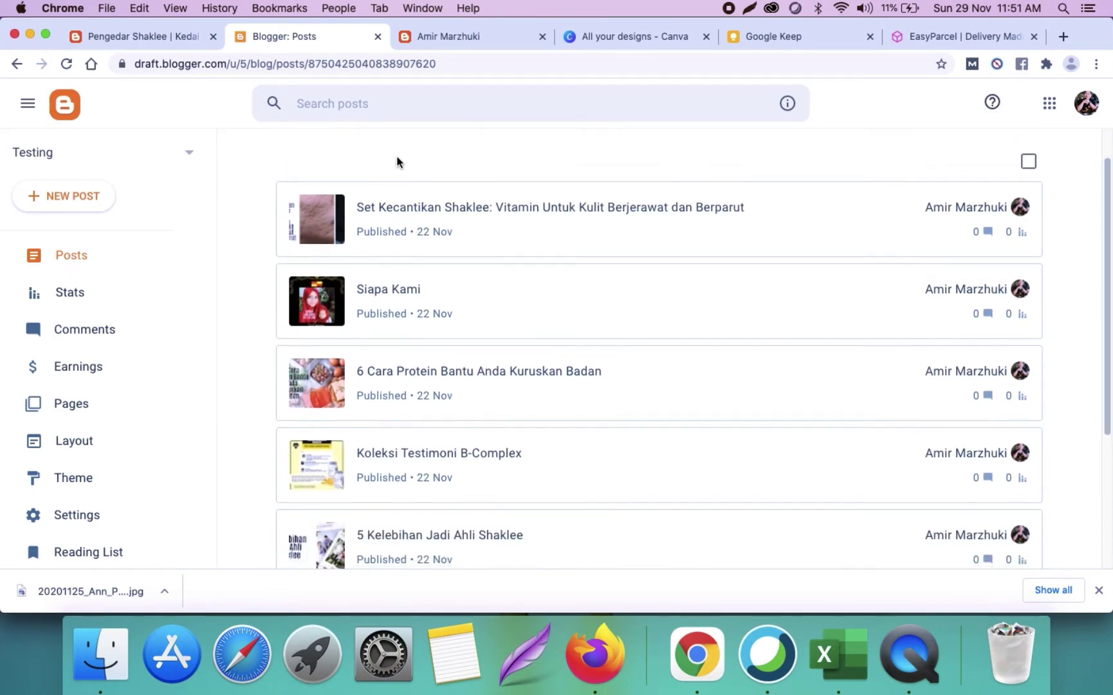
scroll(396, 161, "down", 2)
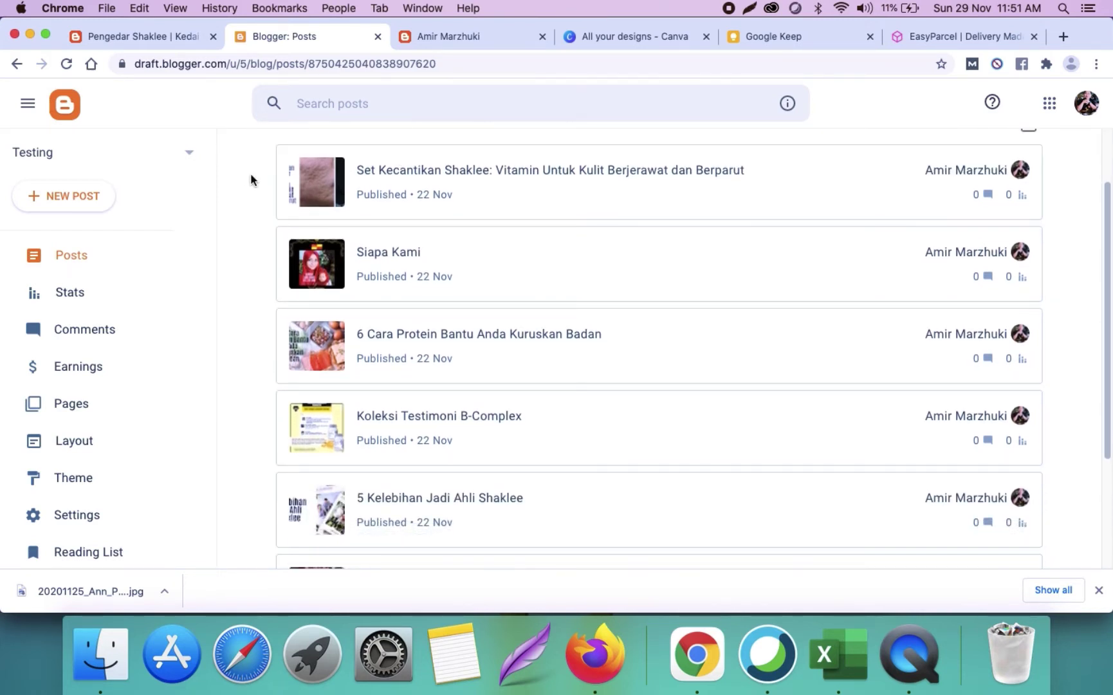
scroll(251, 180, "down", 2)
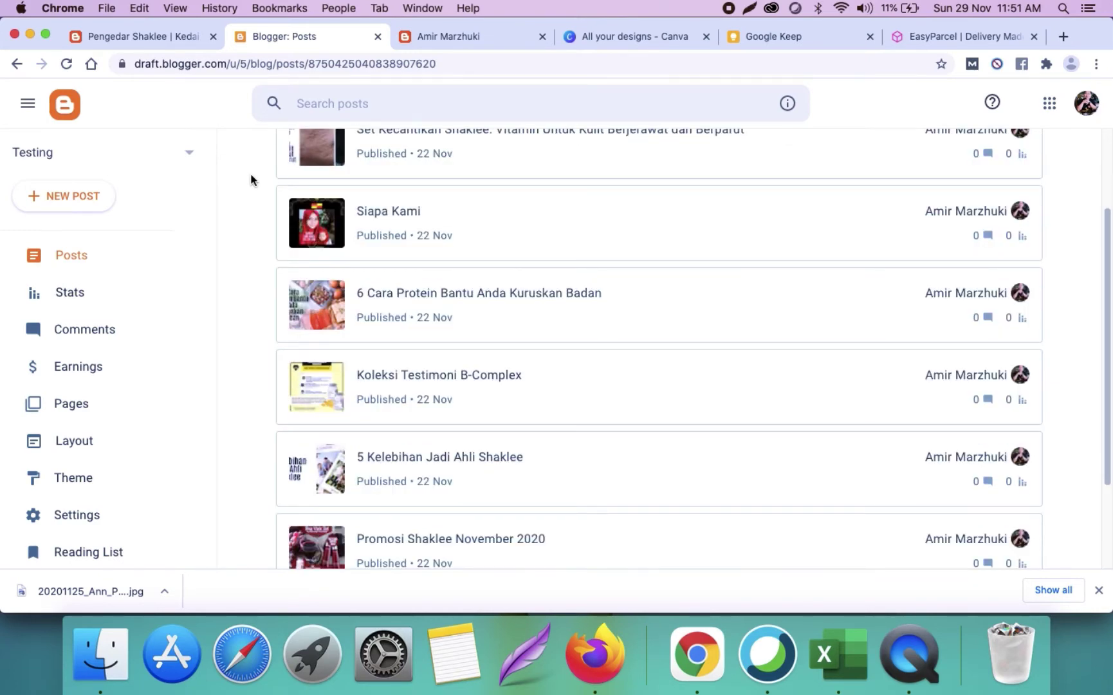
scroll(251, 180, "down", 3)
scroll(251, 180, "up", 6)
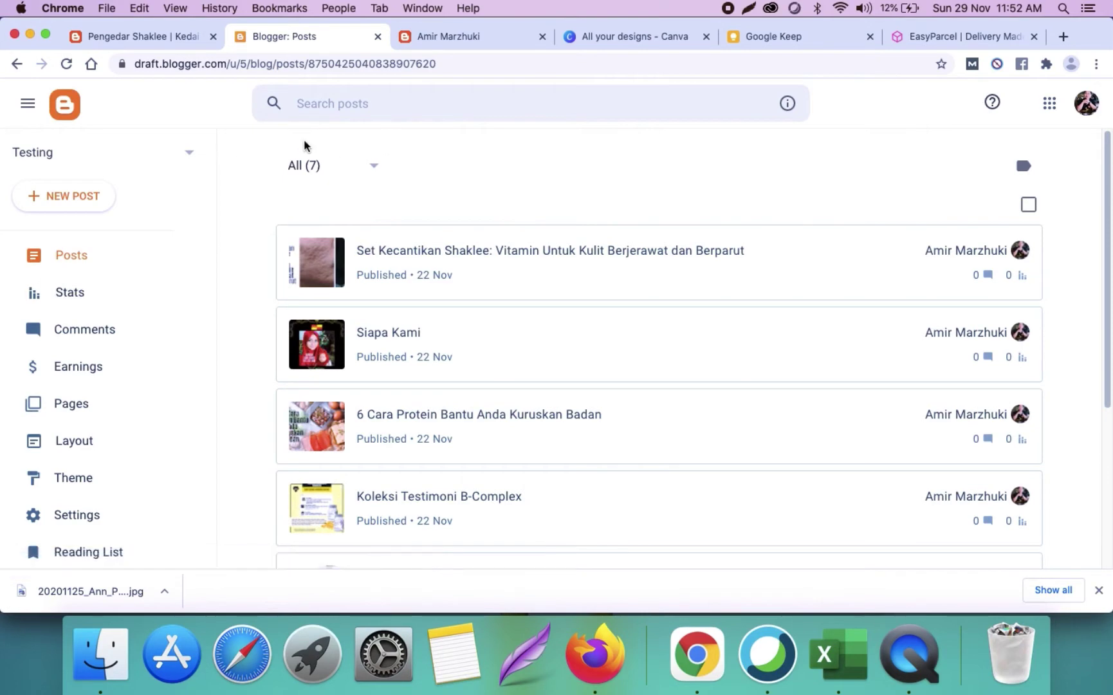
left_click(171, 39)
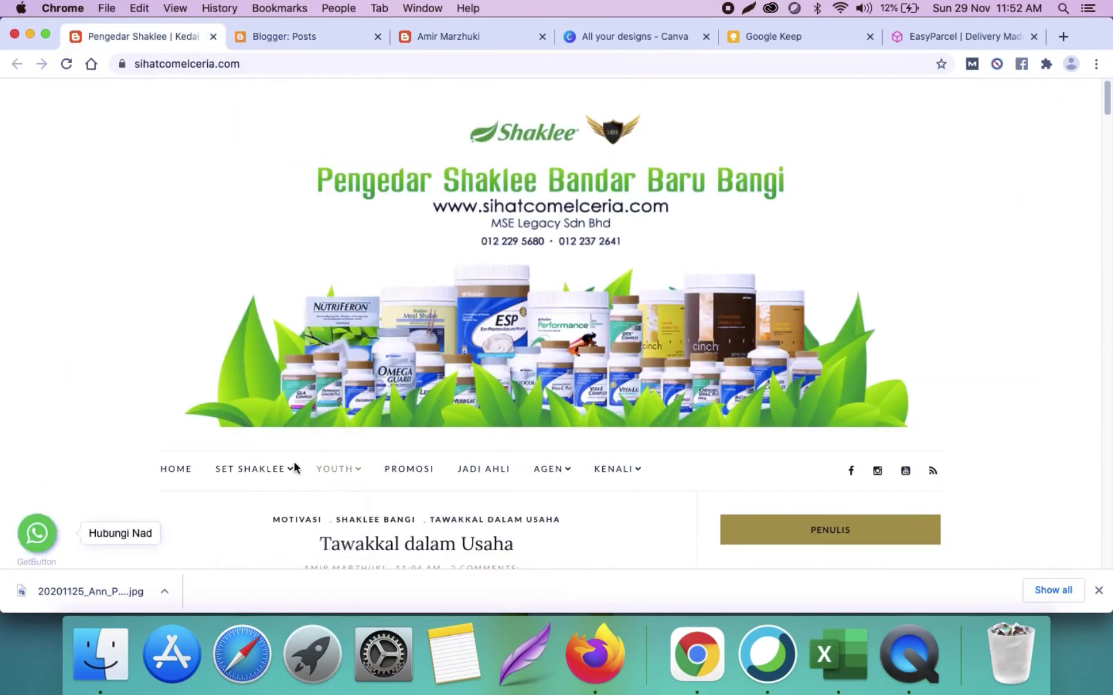
scroll(286, 421, "down", 5)
mouse_move(254, 212)
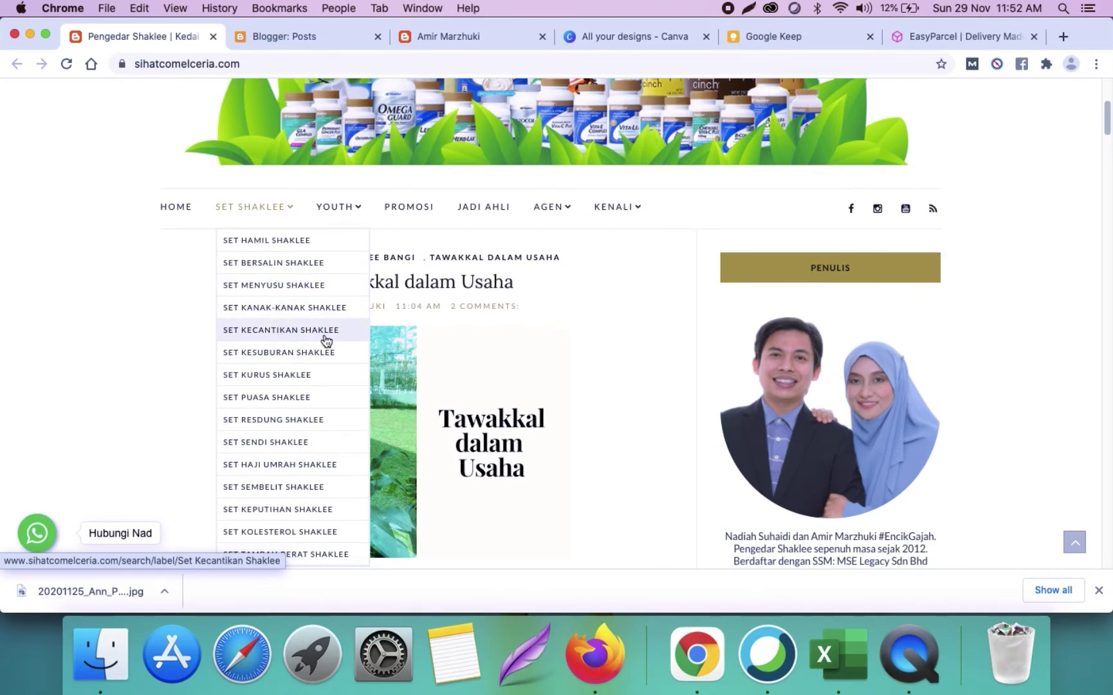
left_click(299, 36)
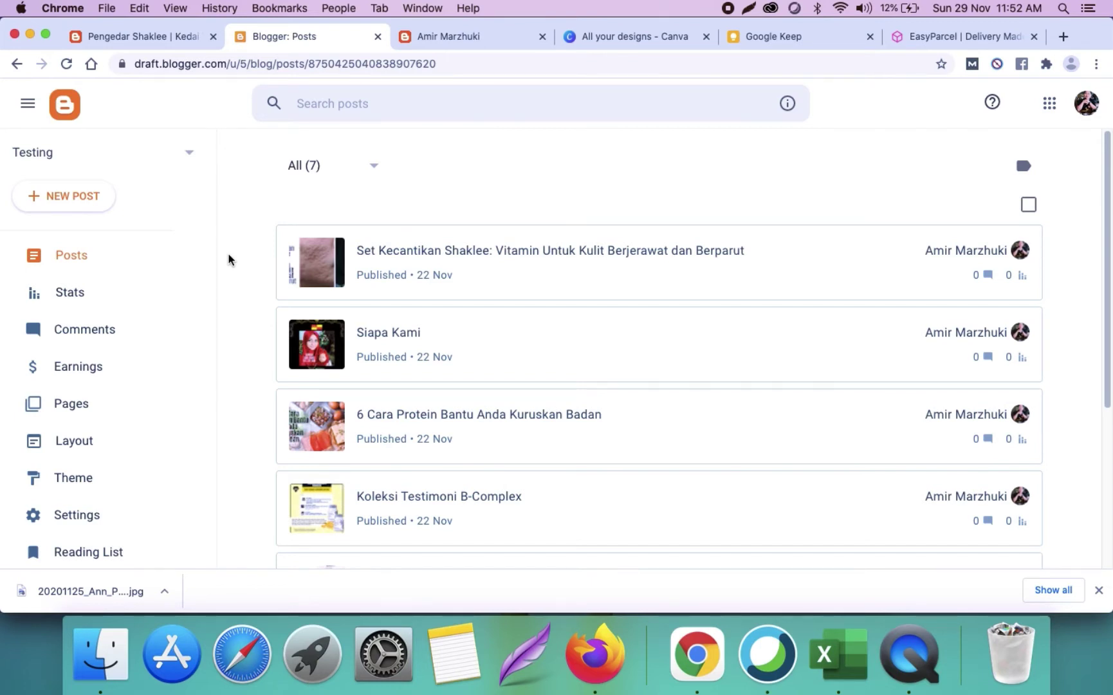
scroll(228, 259, "down", 3)
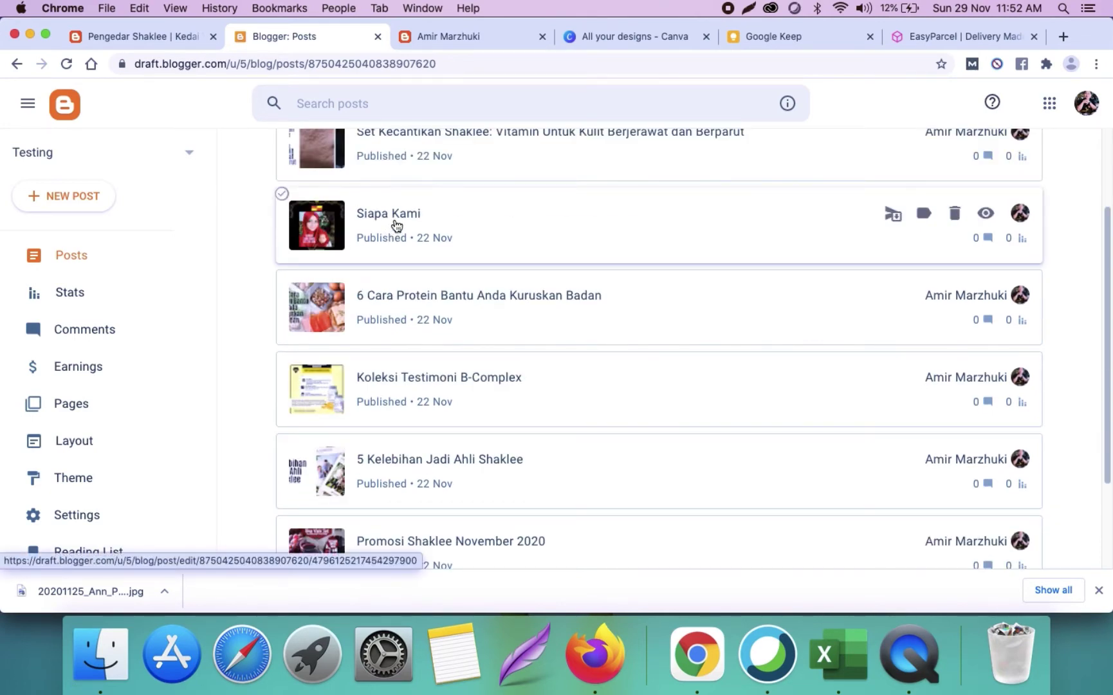
scroll(397, 225, "down", 1)
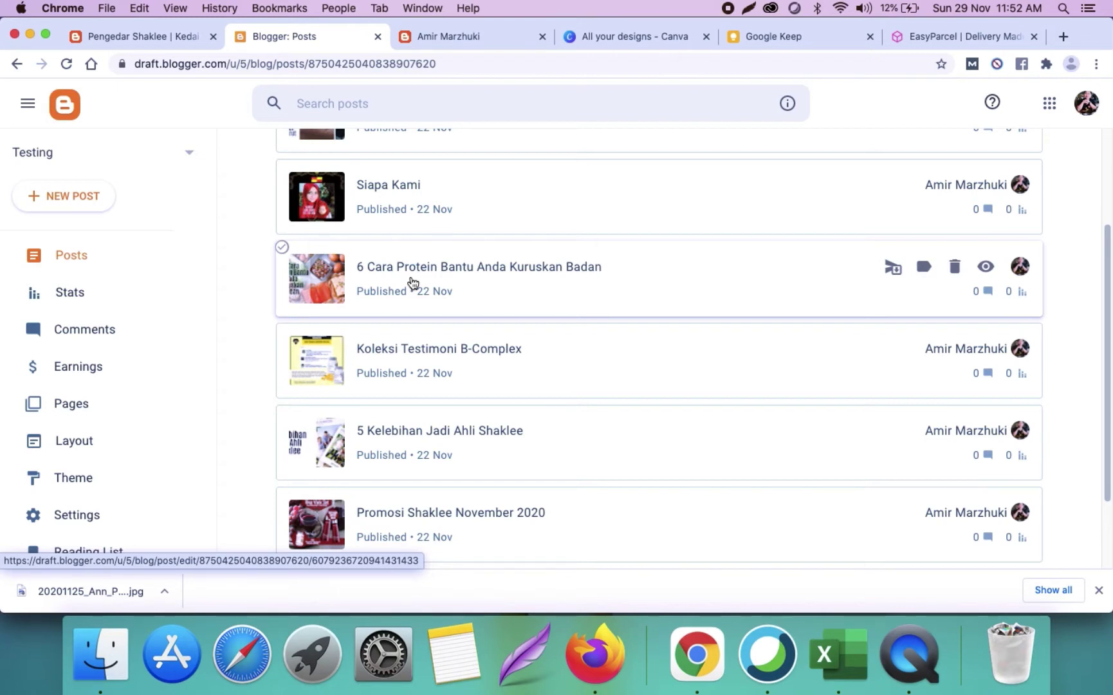
scroll(412, 283, "down", 2)
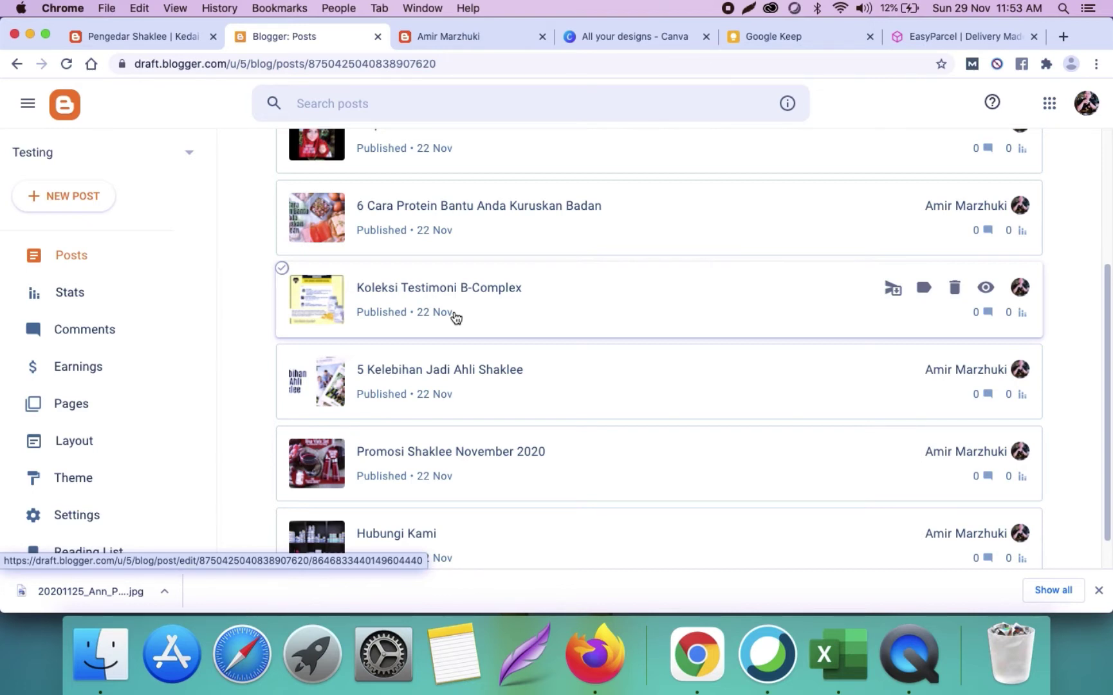
scroll(455, 316, "down", 2)
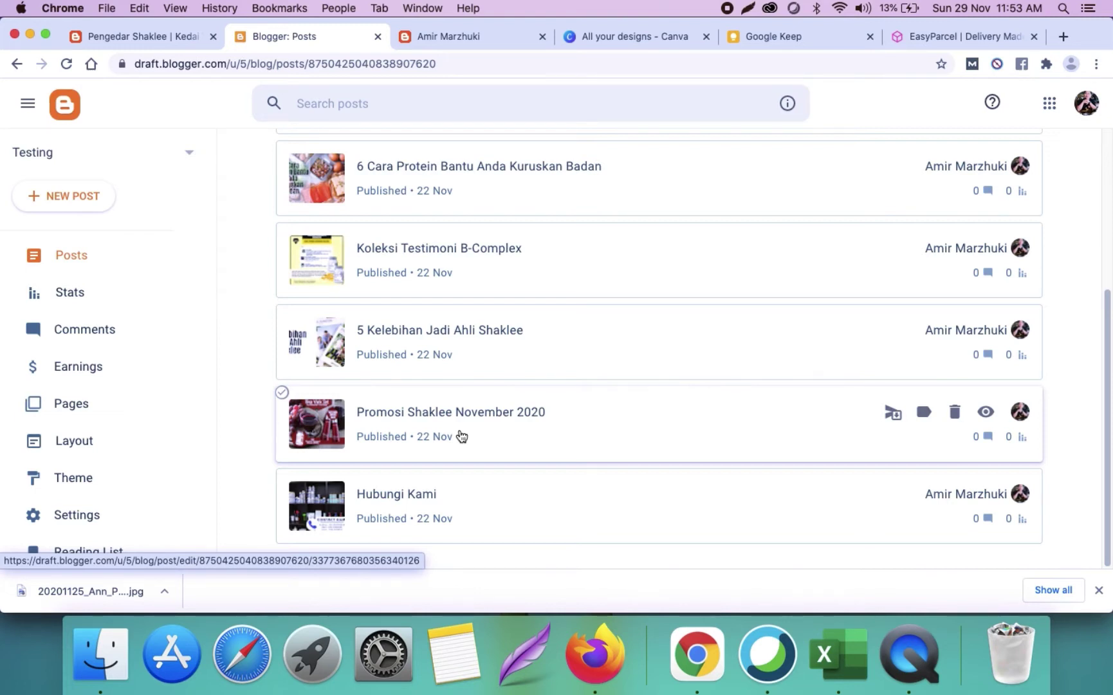
left_click(492, 515)
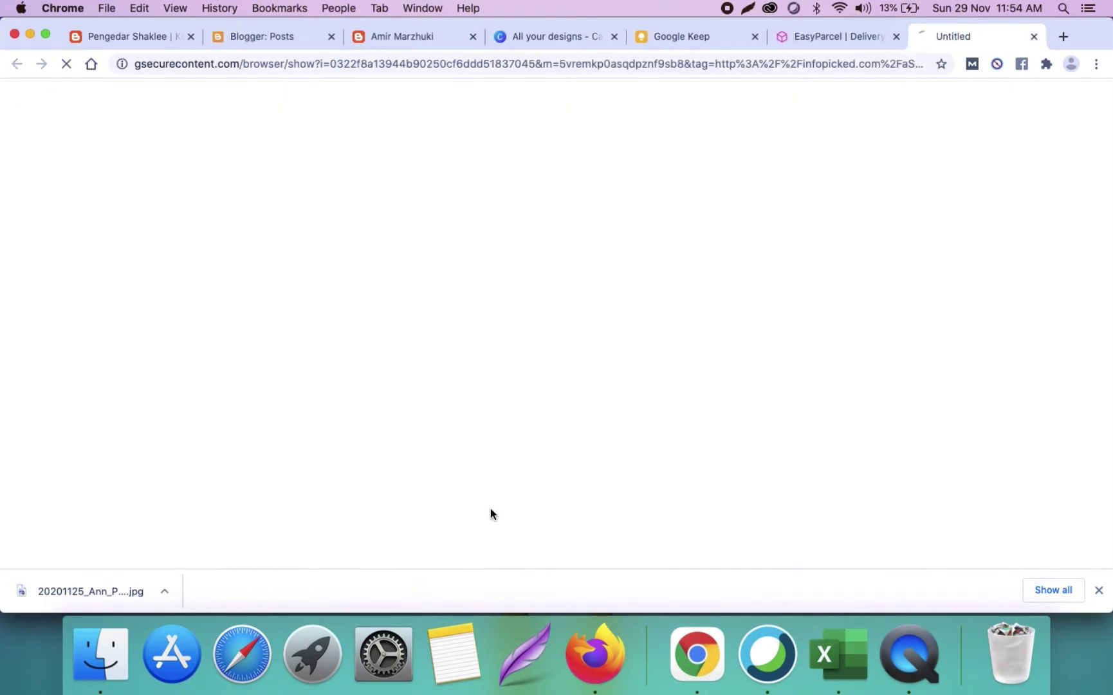
left_click(1034, 36)
left_click(335, 41)
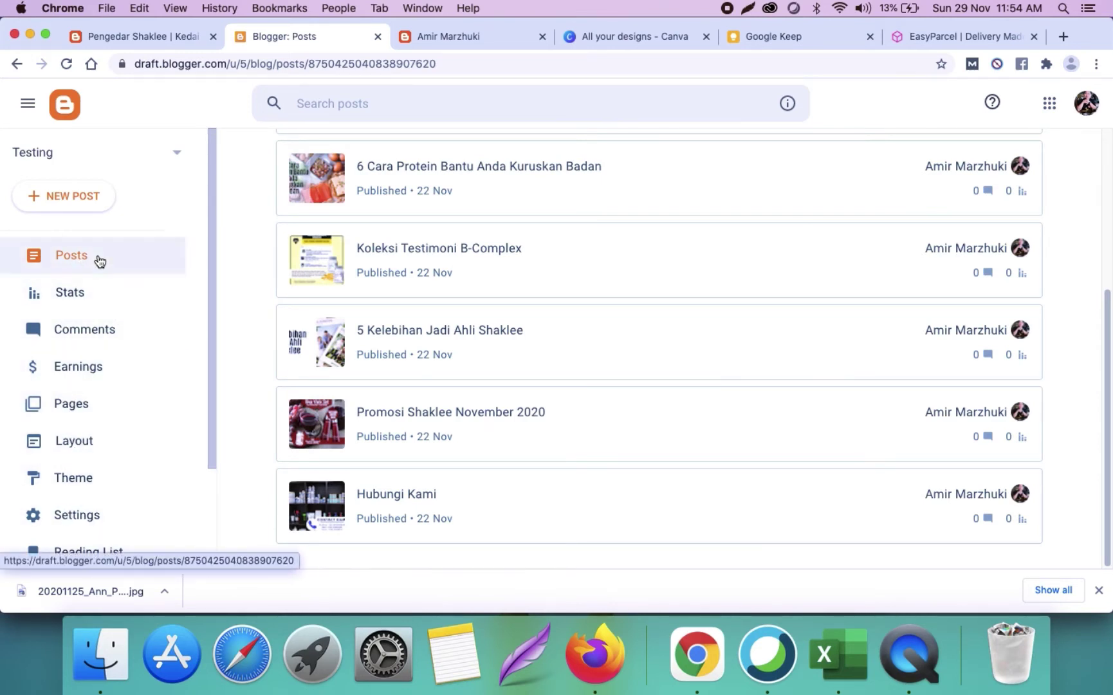
Step: Scroll through the personal test blog's homepage to compare its layout
left_click(429, 36)
scroll(325, 218, "down", 5)
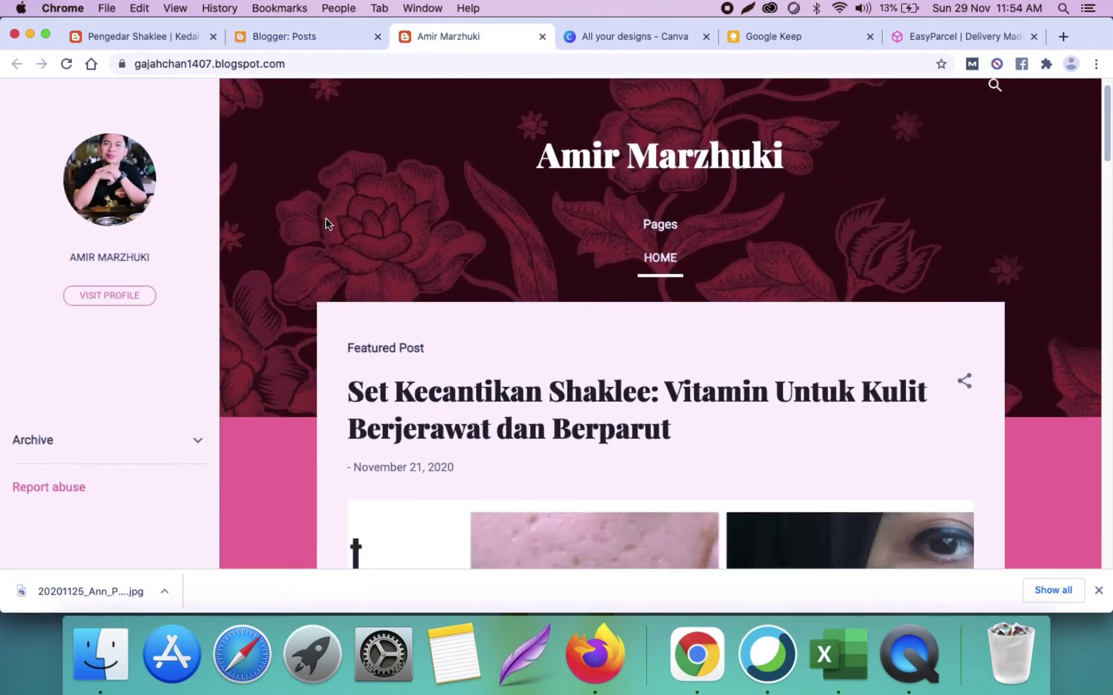
scroll(325, 218, "down", 3)
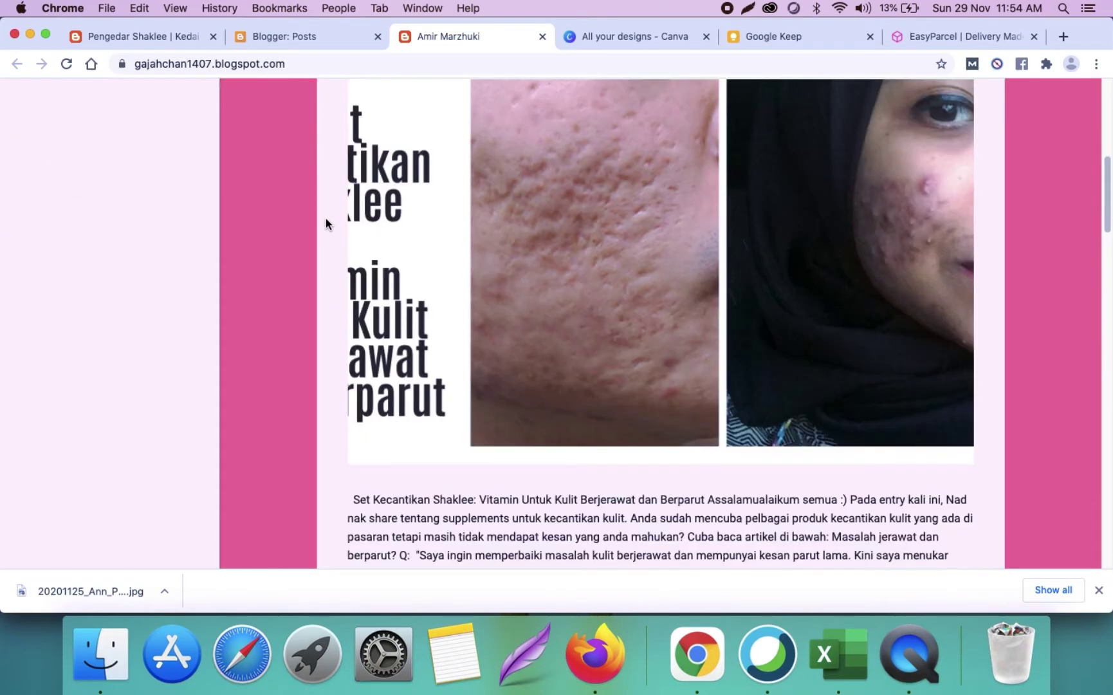
scroll(325, 218, "down", 10)
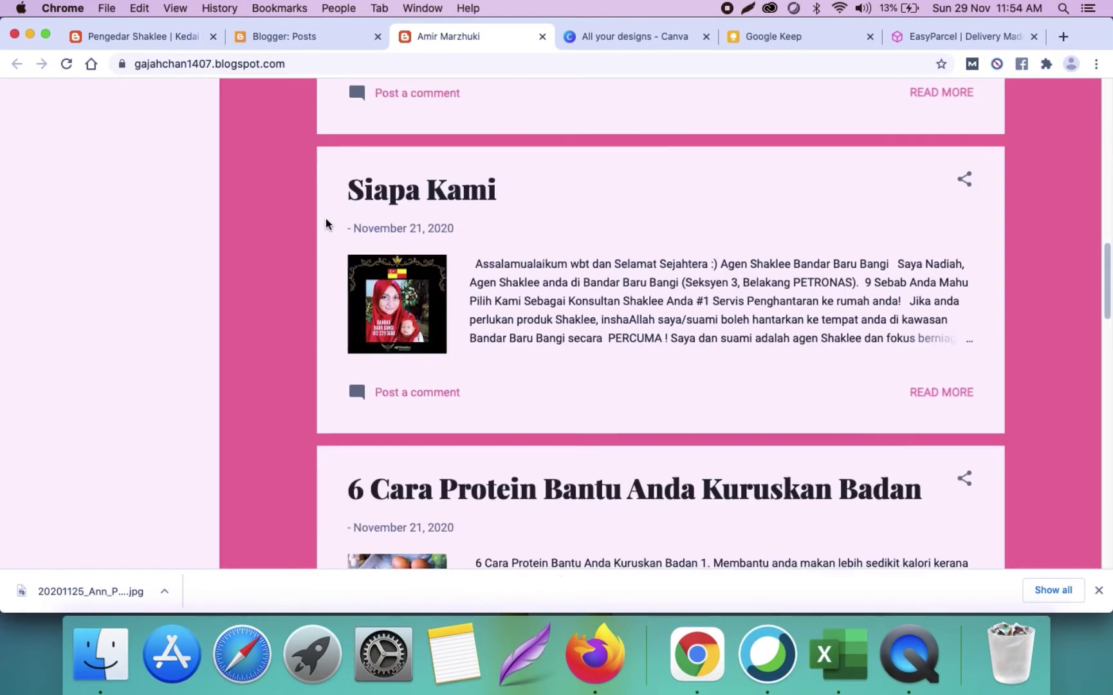
scroll(324, 219, "down", 8)
scroll(325, 218, "up", 20)
scroll(325, 219, "up", 3)
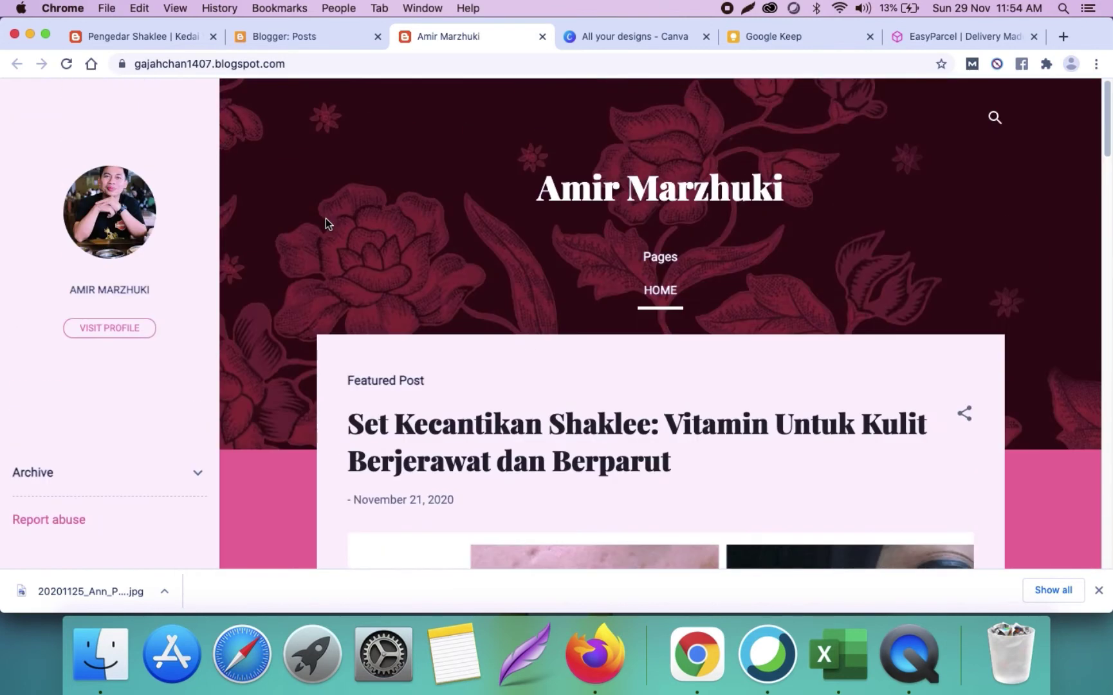
Step: Check the live Shaklee blog again, then bring up Canva's All your designs page
left_click(141, 40)
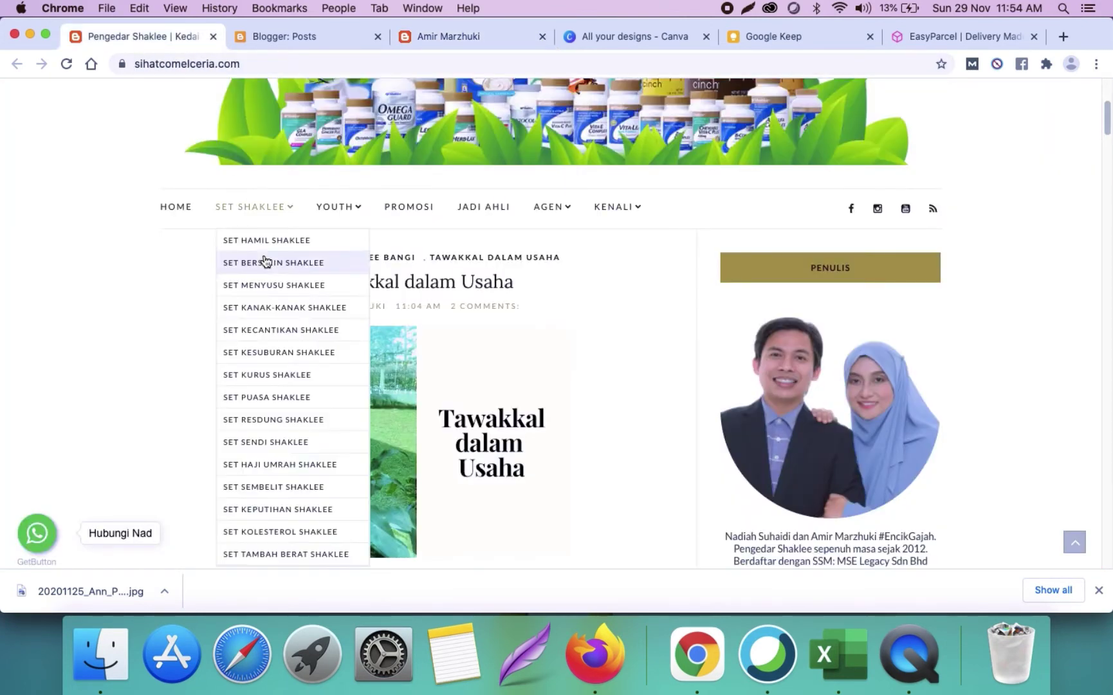
left_click(327, 45)
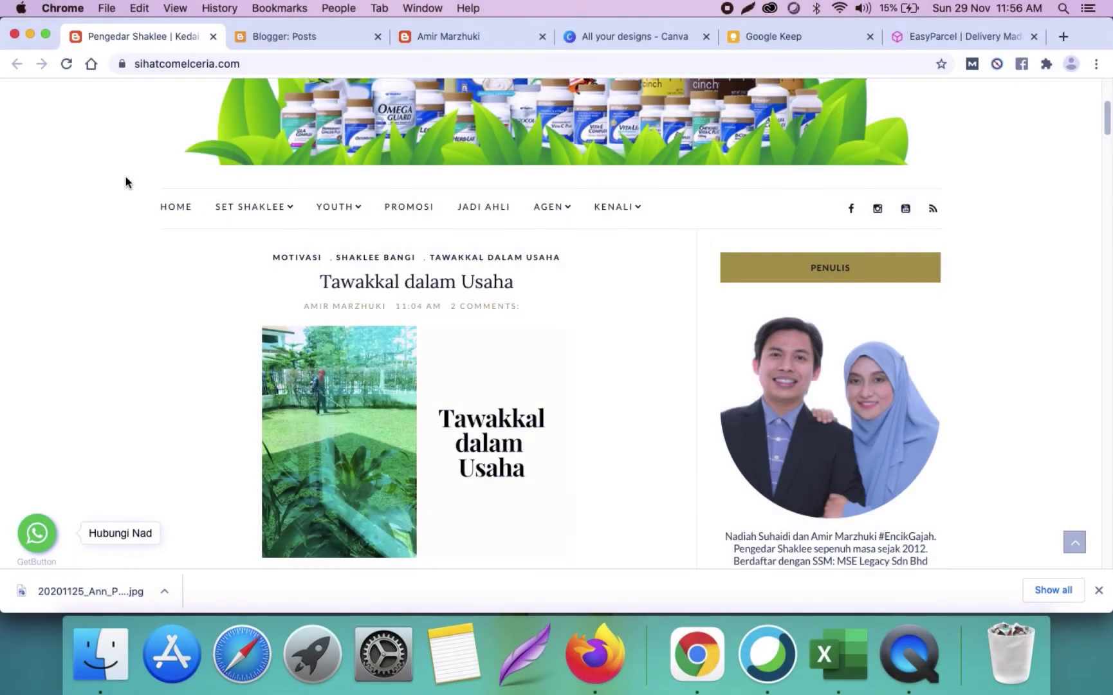
scroll(125, 176, "up", 4)
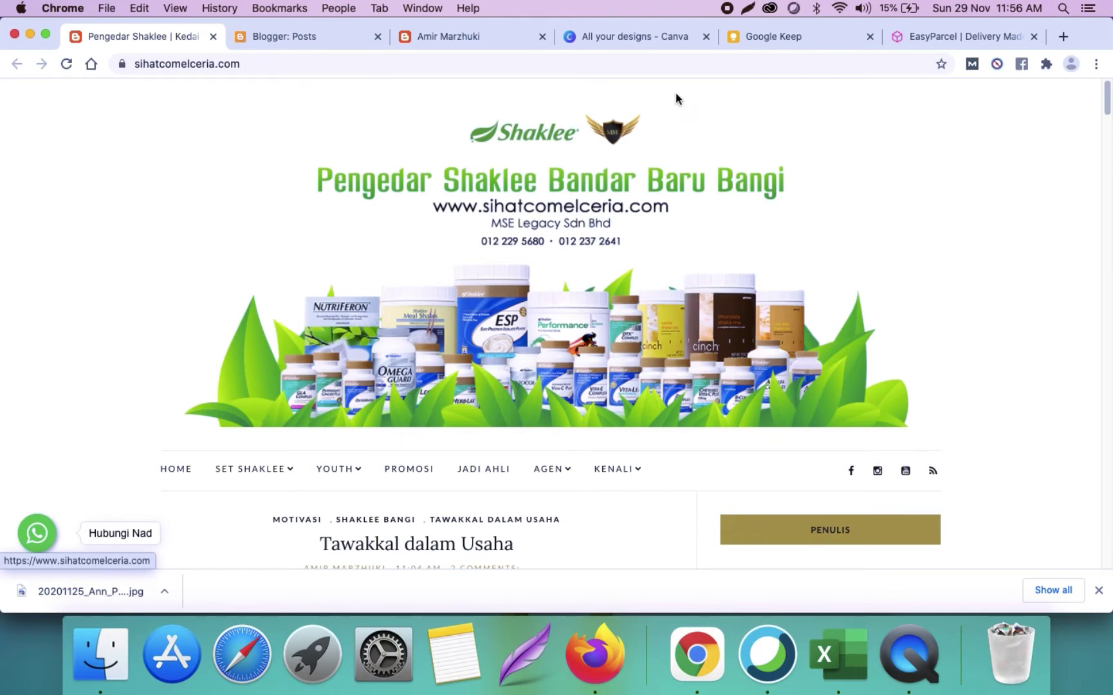
left_click(624, 40)
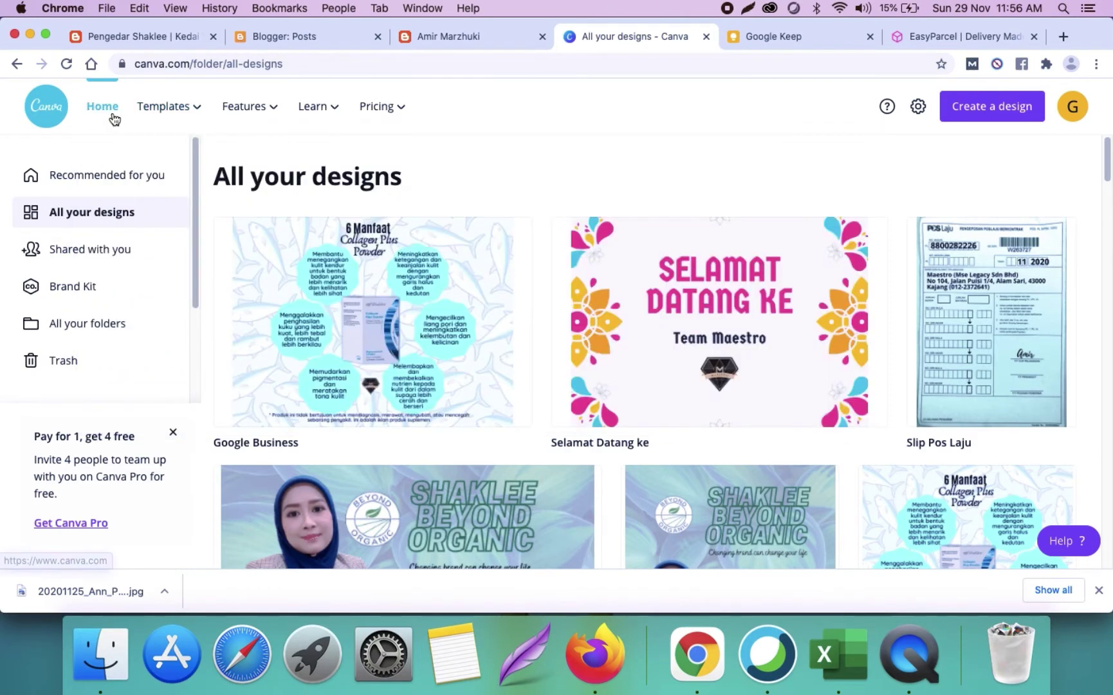
Step: Close the stalled Untitled design tab and return to Canva Home's new-design type list
left_click(113, 117)
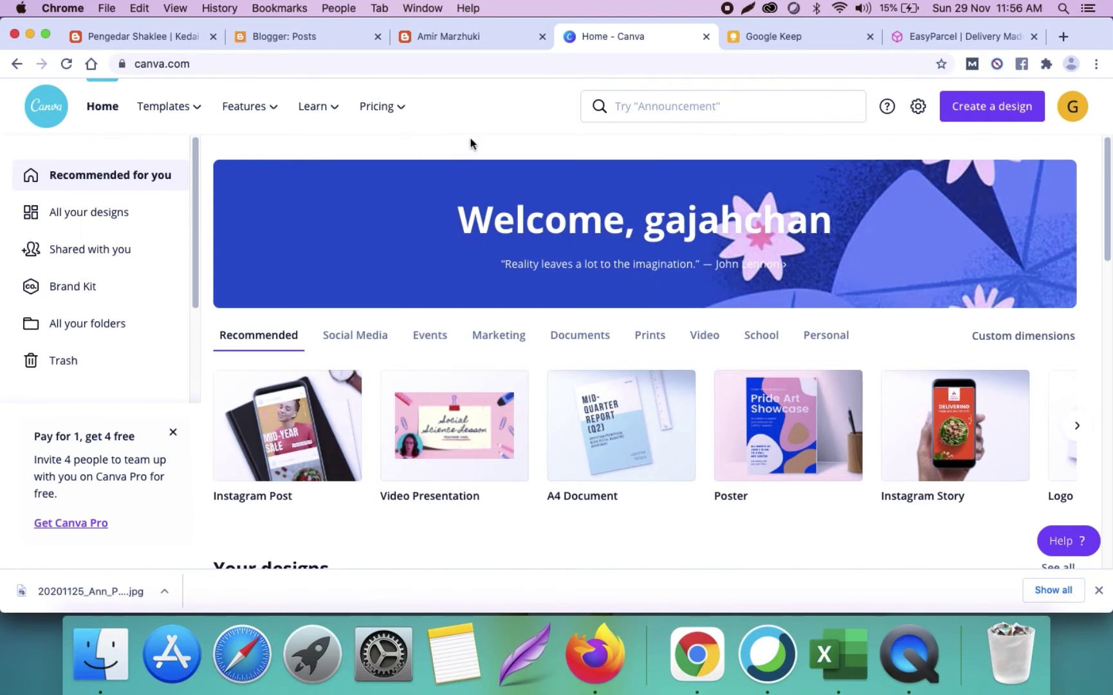
left_click(1002, 119)
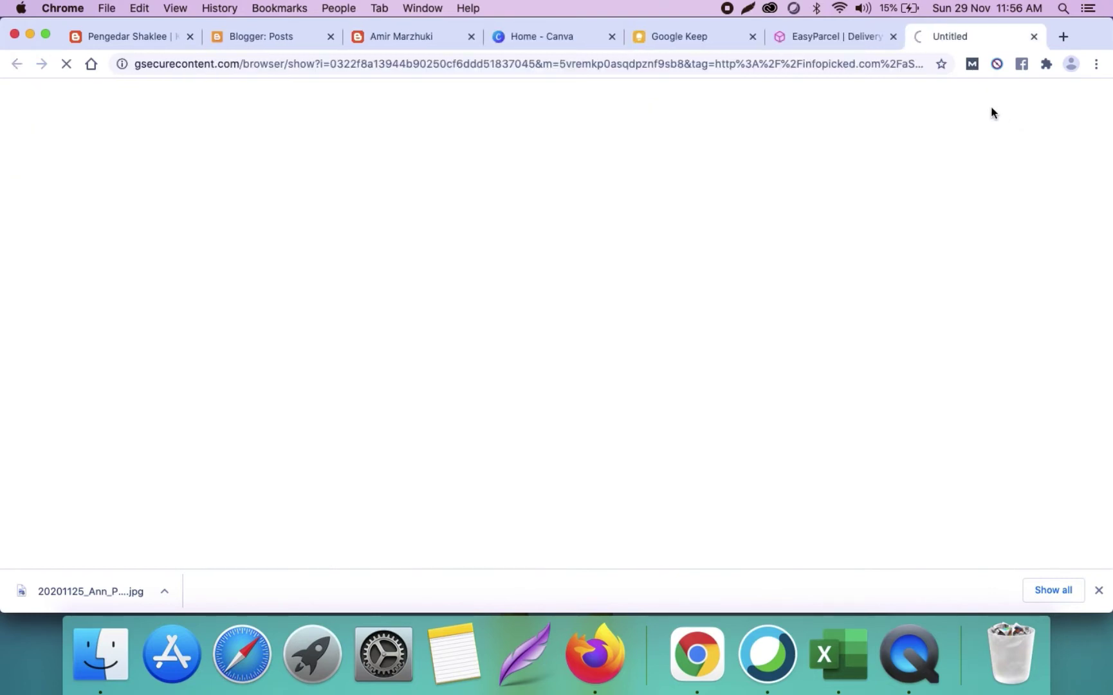
left_click(1032, 36)
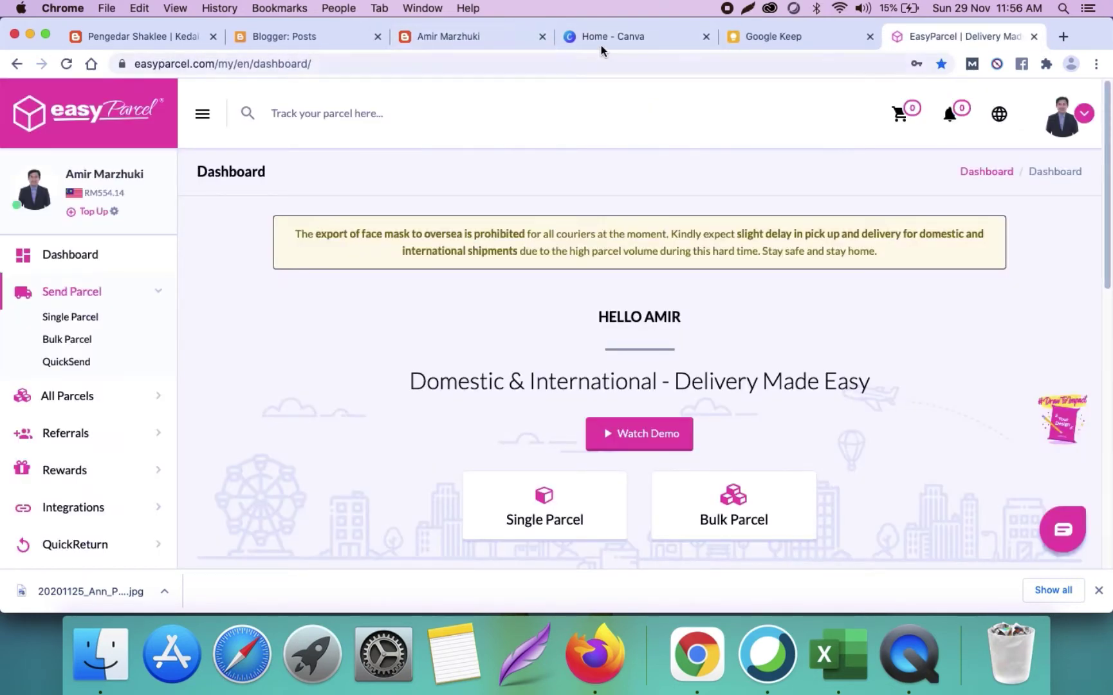
key("super+4")
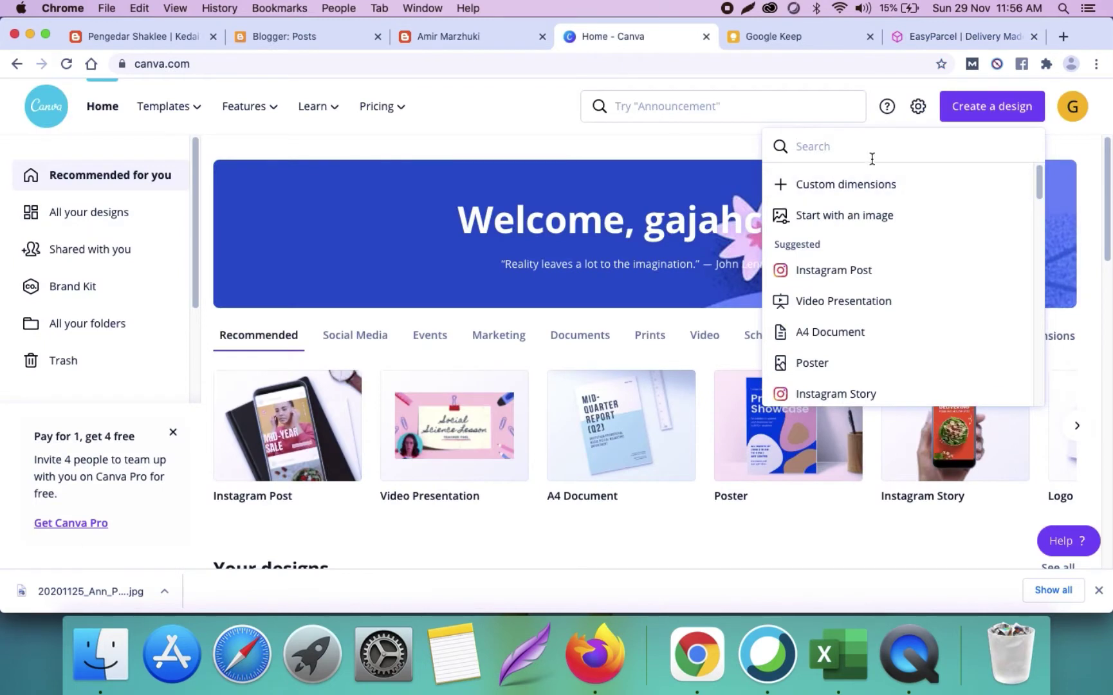
Step: Create a blank Canva design with custom dimensions of 1200 × 500 px
left_click(855, 184)
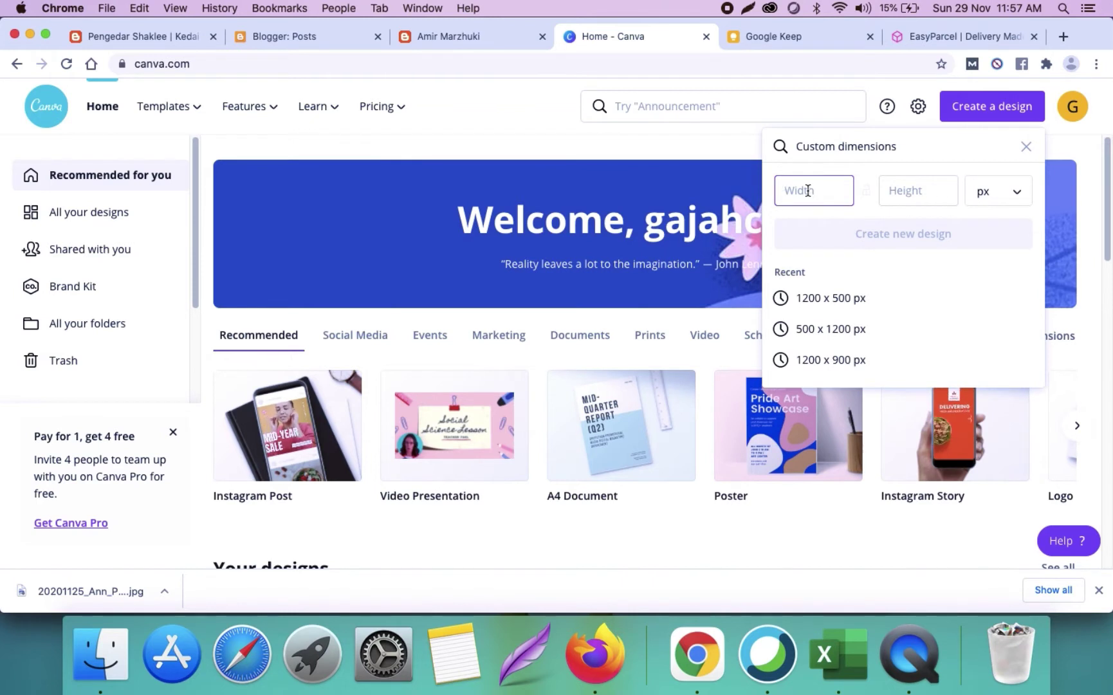
type("1200")
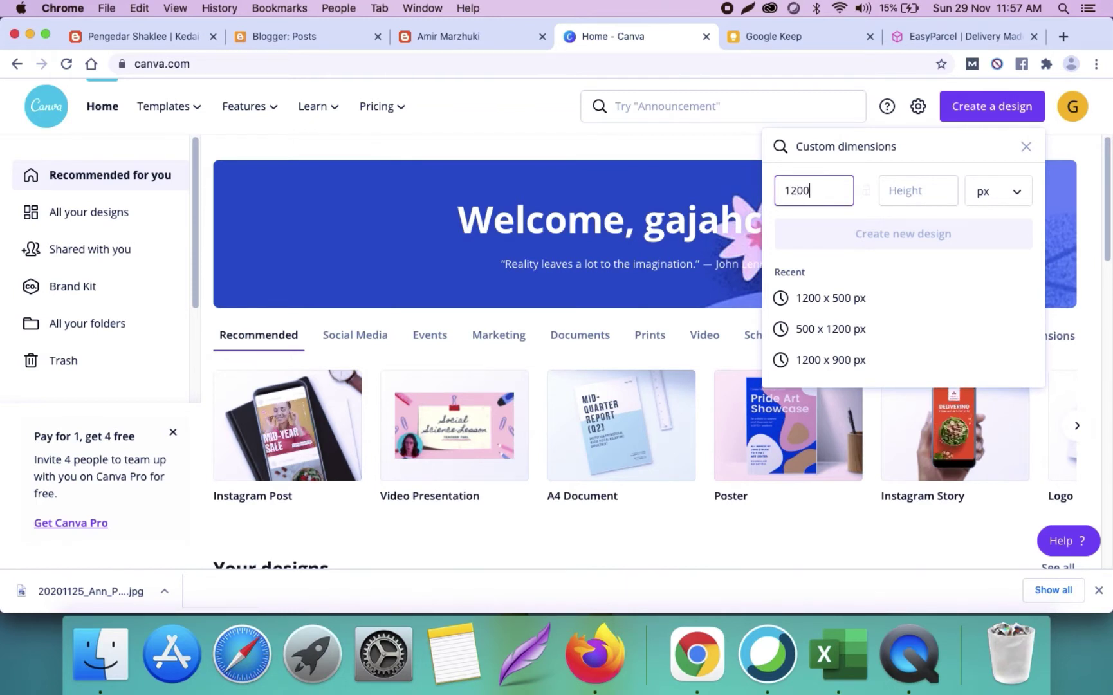
left_click(914, 184)
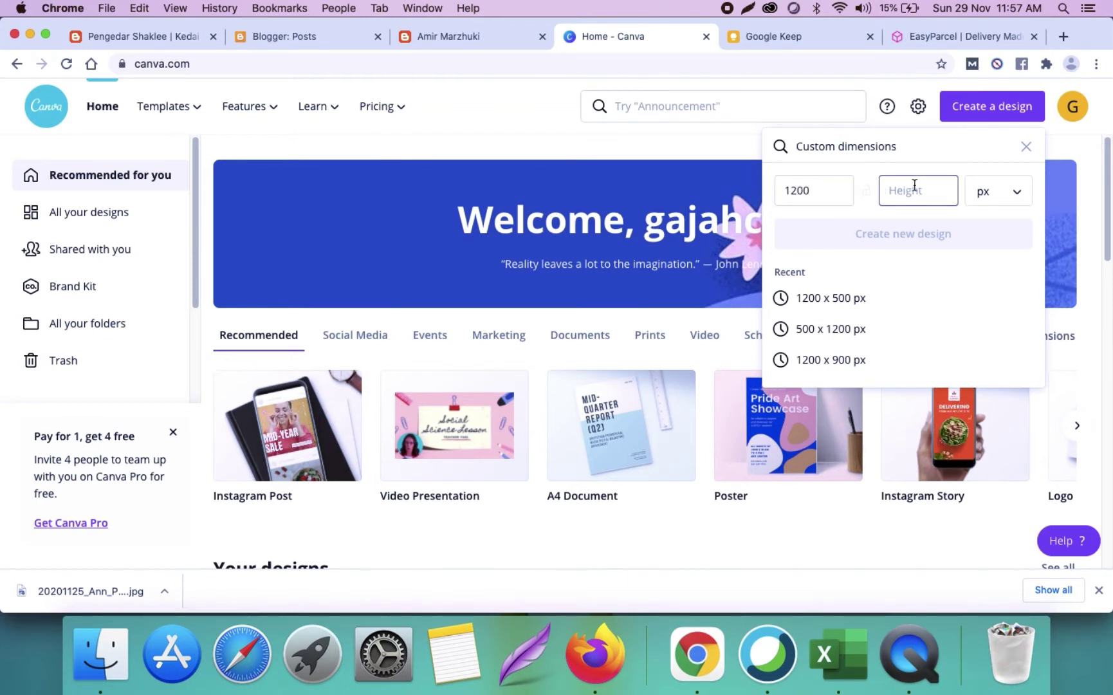
type("500")
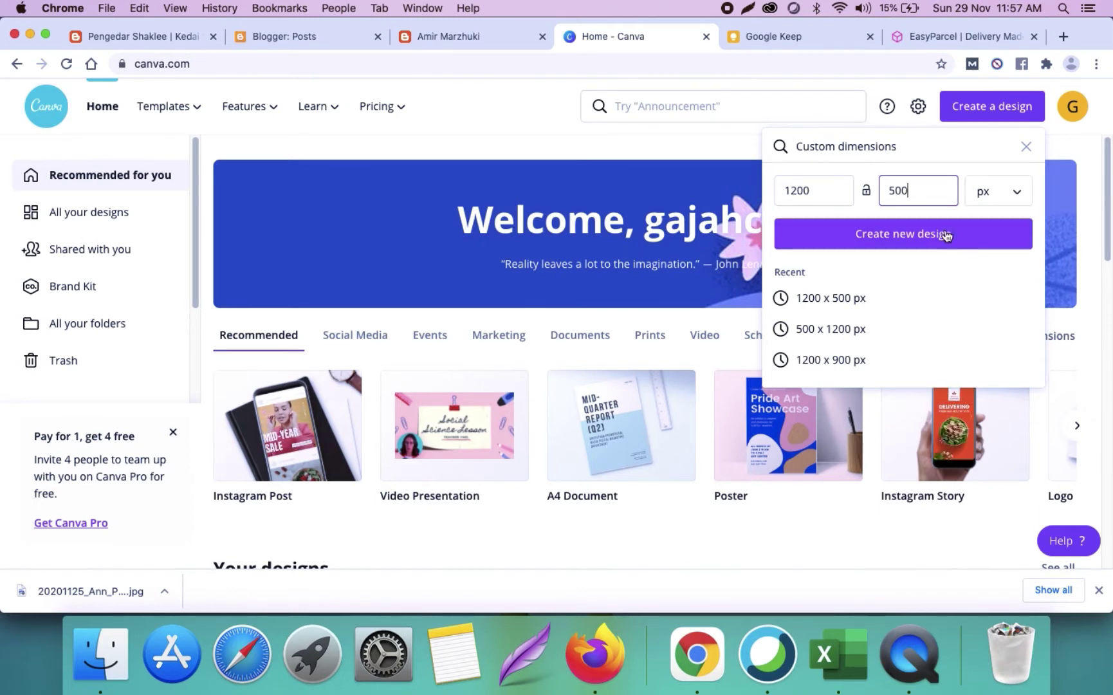
left_click(946, 234)
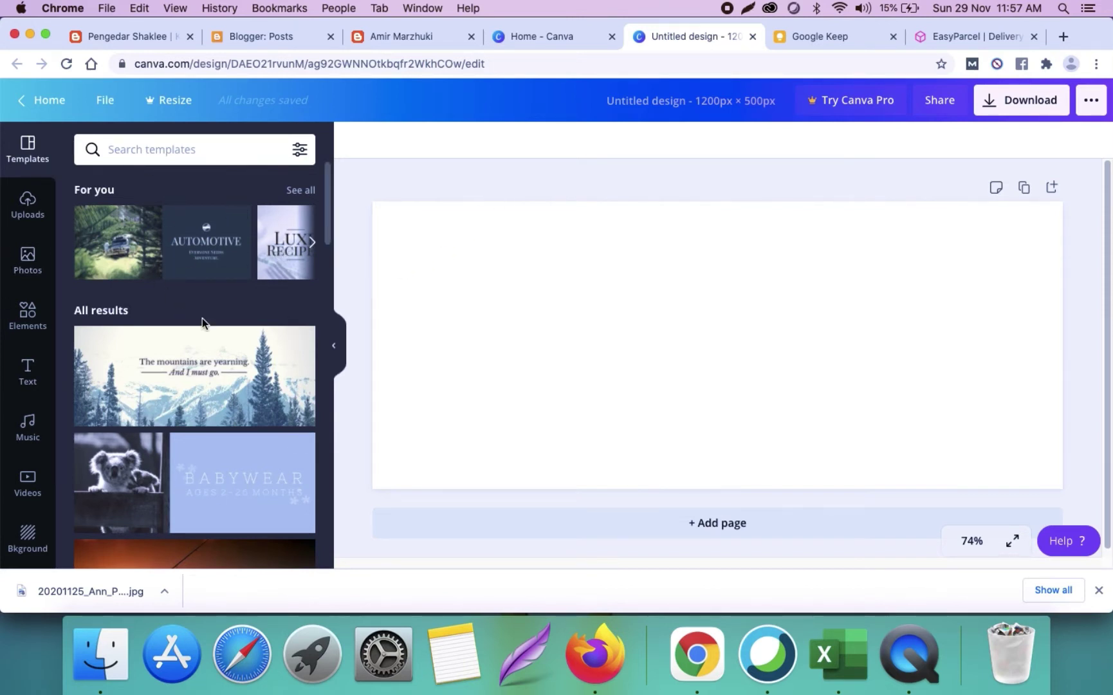
Step: Apply 'The mountains are yearning' template and delete its snowy mountain photo
scroll(202, 318, "down", 2)
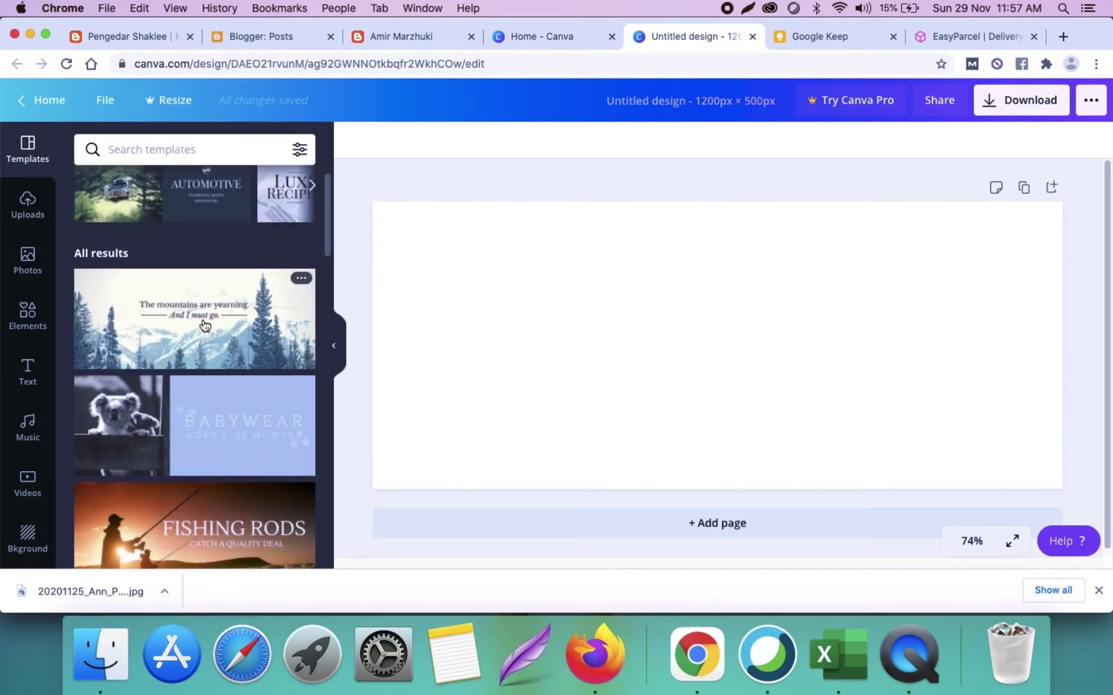
scroll(204, 323, "down", 10)
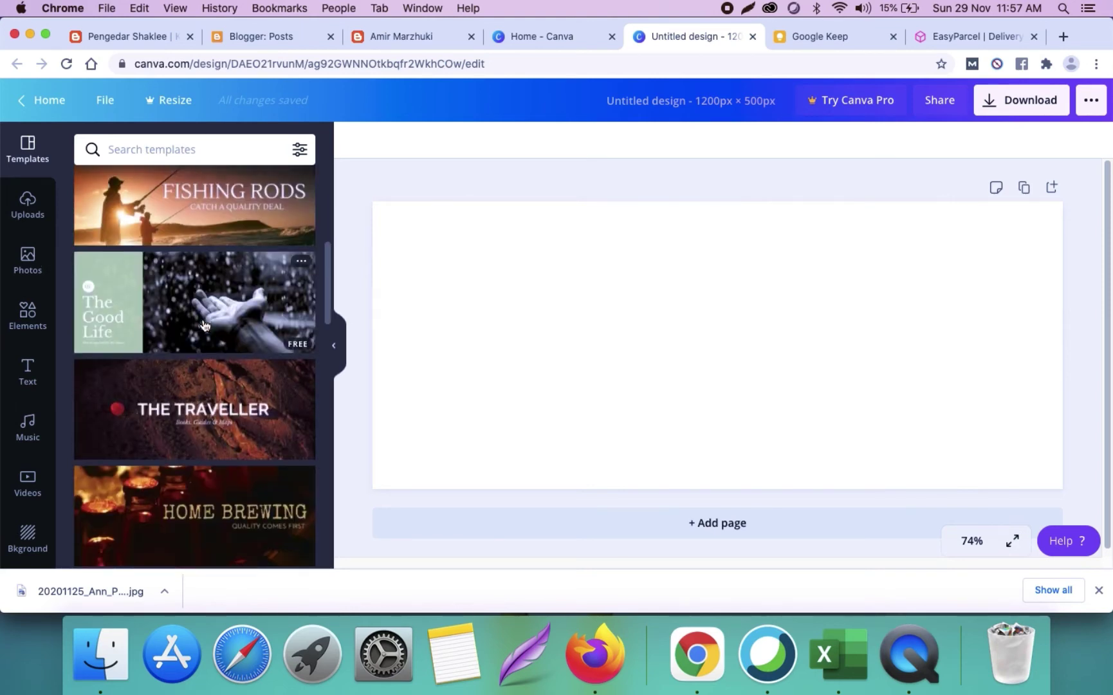
scroll(203, 323, "down", 5)
scroll(204, 325, "down", 4)
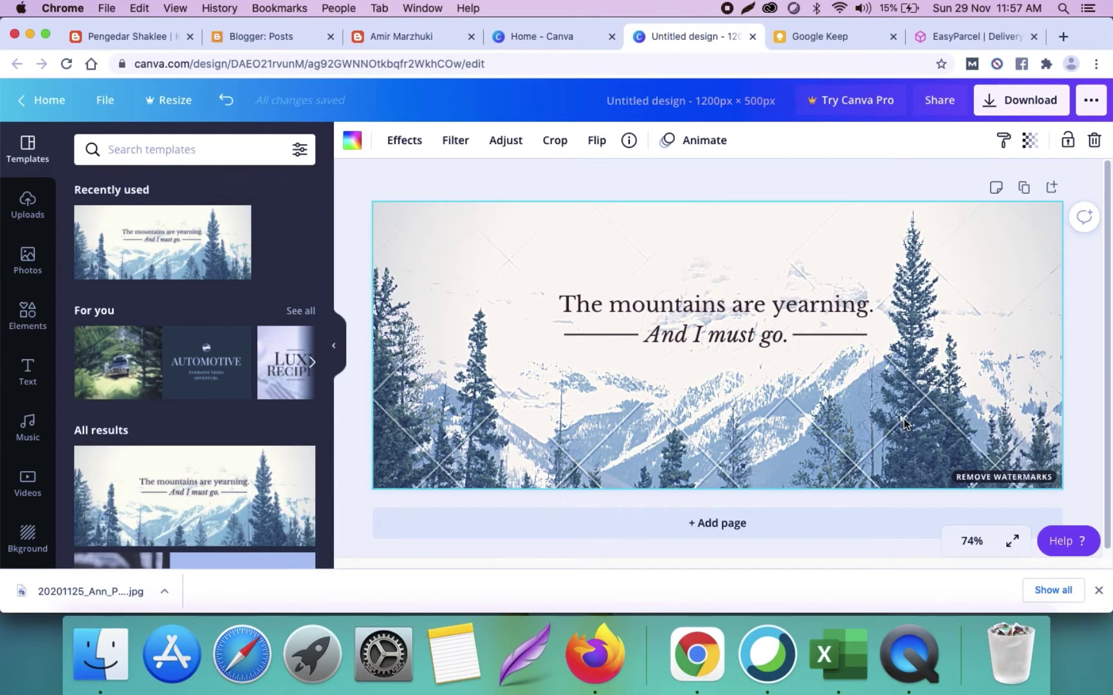
key("Delete")
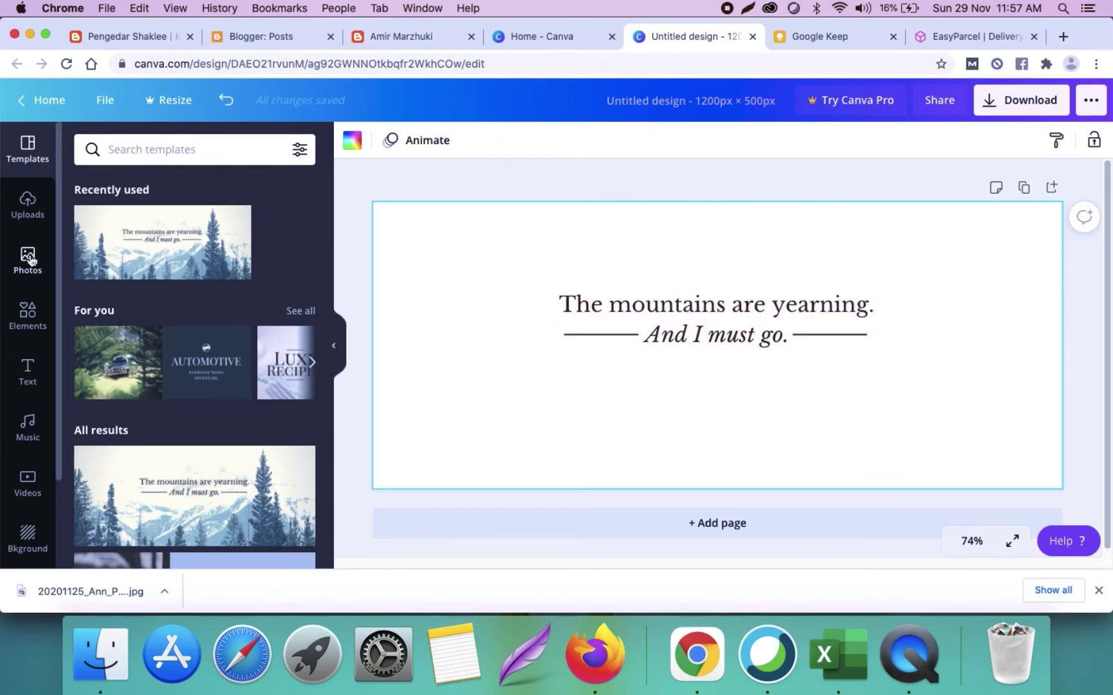
Step: Add the pink cherry-blossom stock photo and stretch it to cover the whole 1200 × 500 banner
left_click(28, 259)
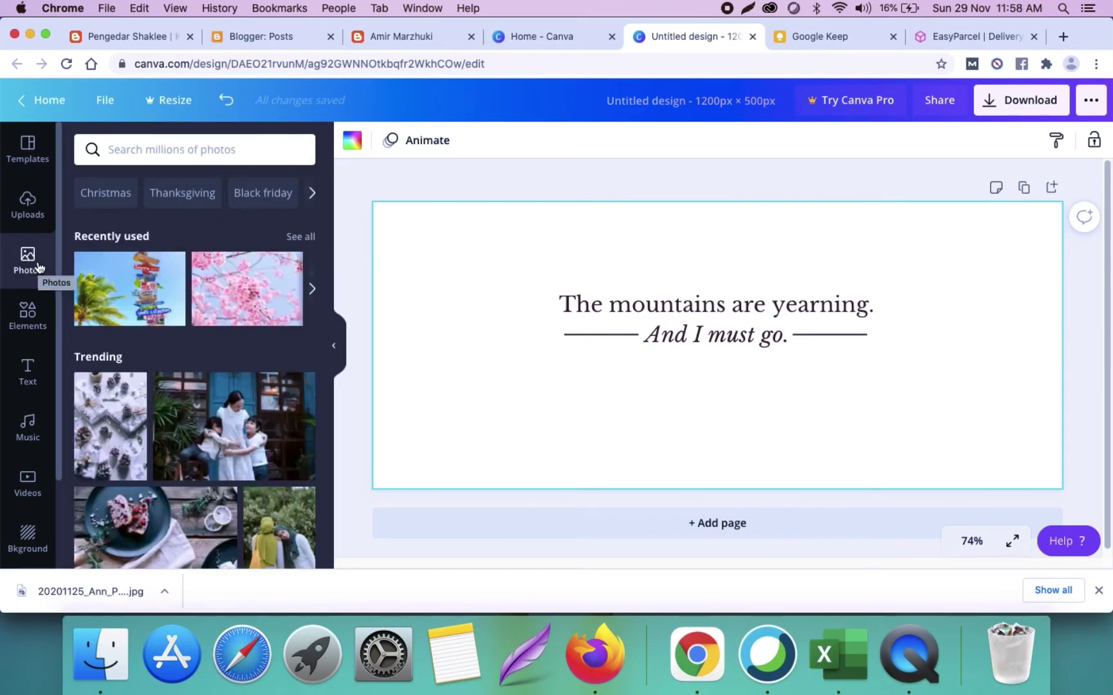
left_click(245, 277)
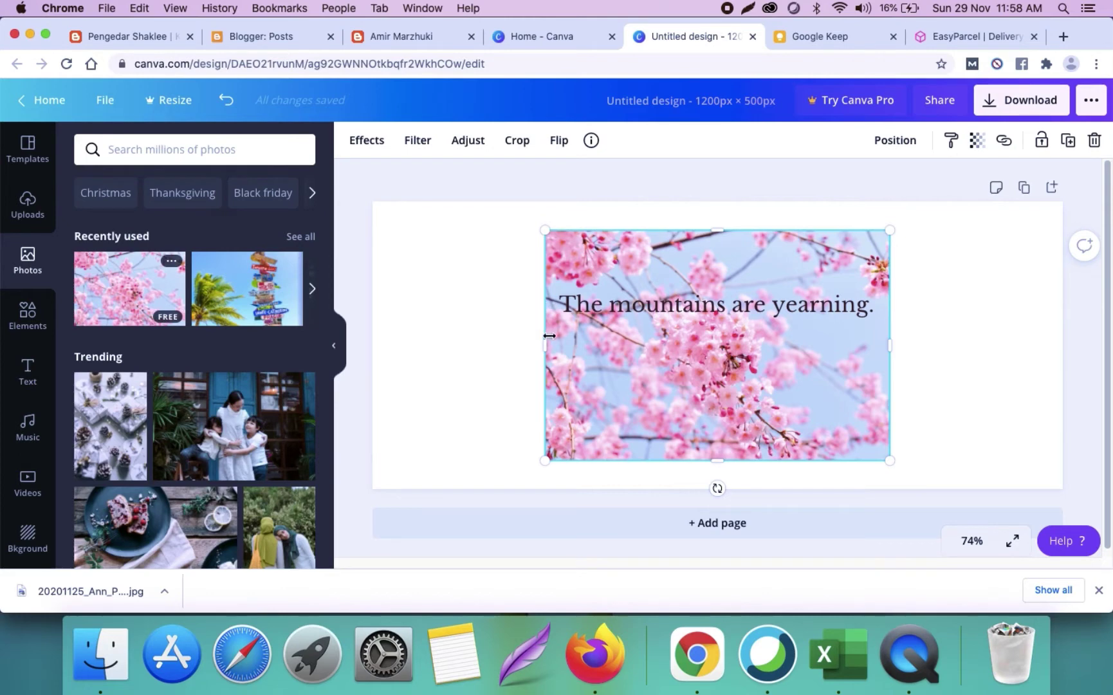
left_click_drag(549, 336, 372, 348)
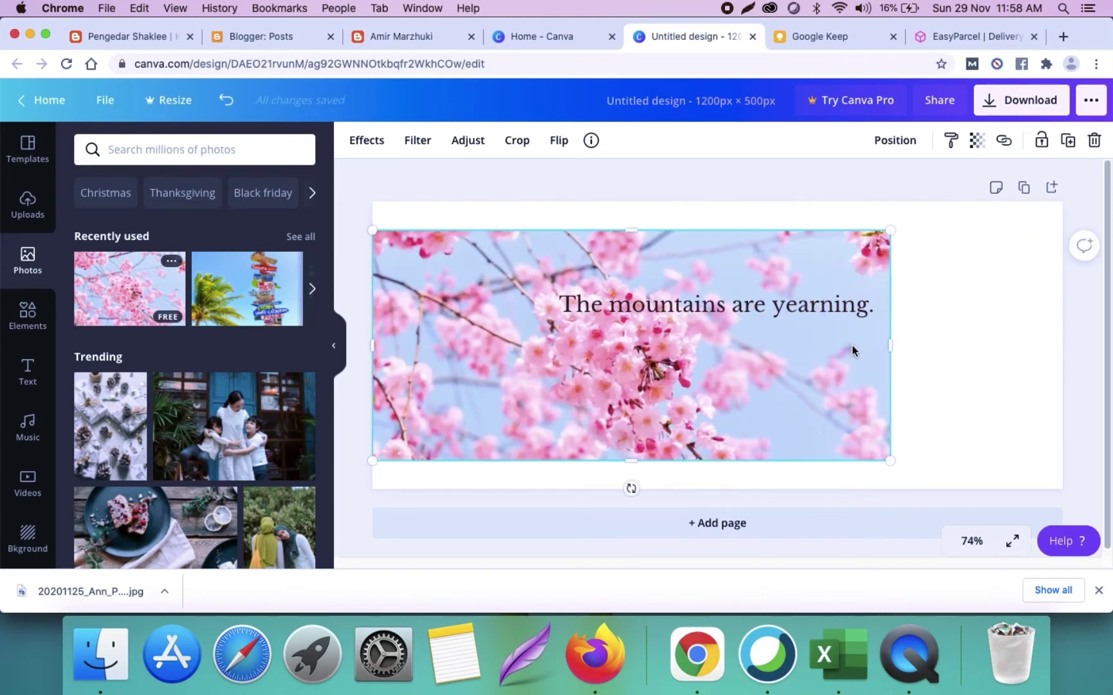
left_click_drag(889, 345, 1074, 365)
left_click_drag(700, 233, 701, 201)
left_click_drag(723, 460, 729, 498)
left_click_drag(370, 345, 365, 345)
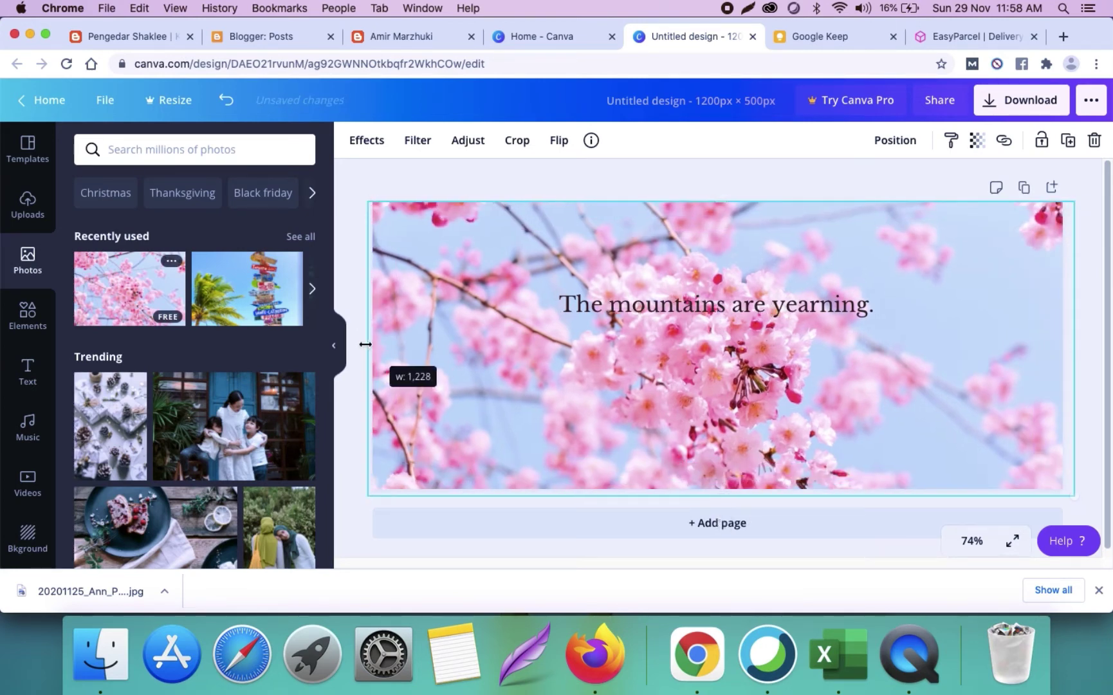
left_click(908, 185)
left_click(913, 247)
left_click(909, 200)
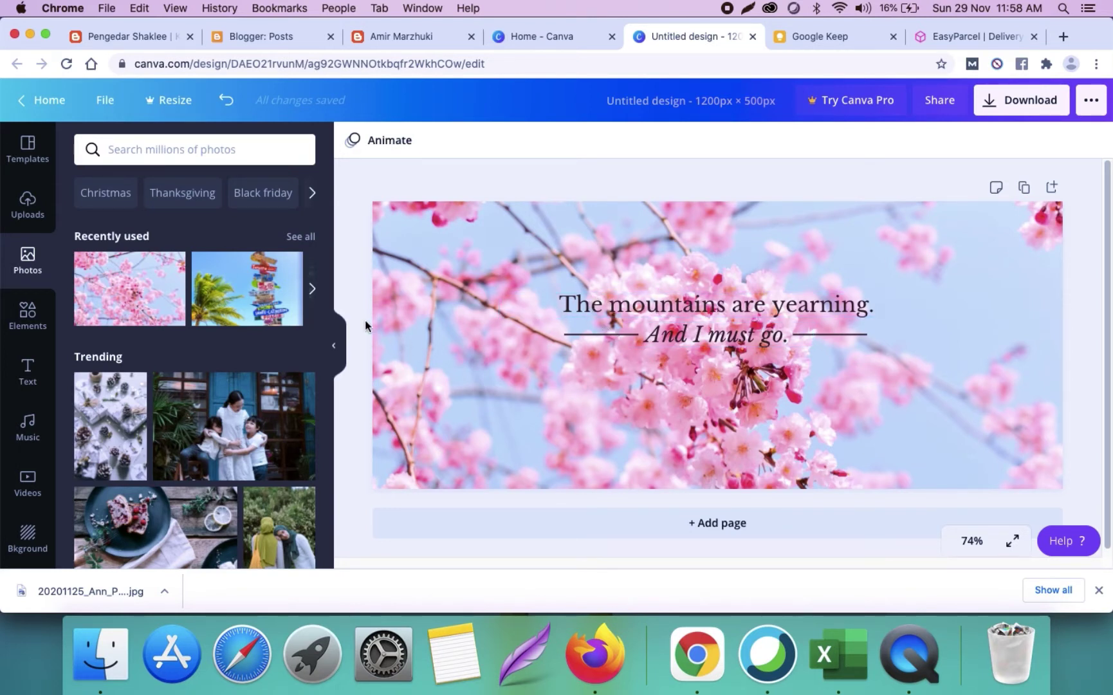
left_click(28, 315)
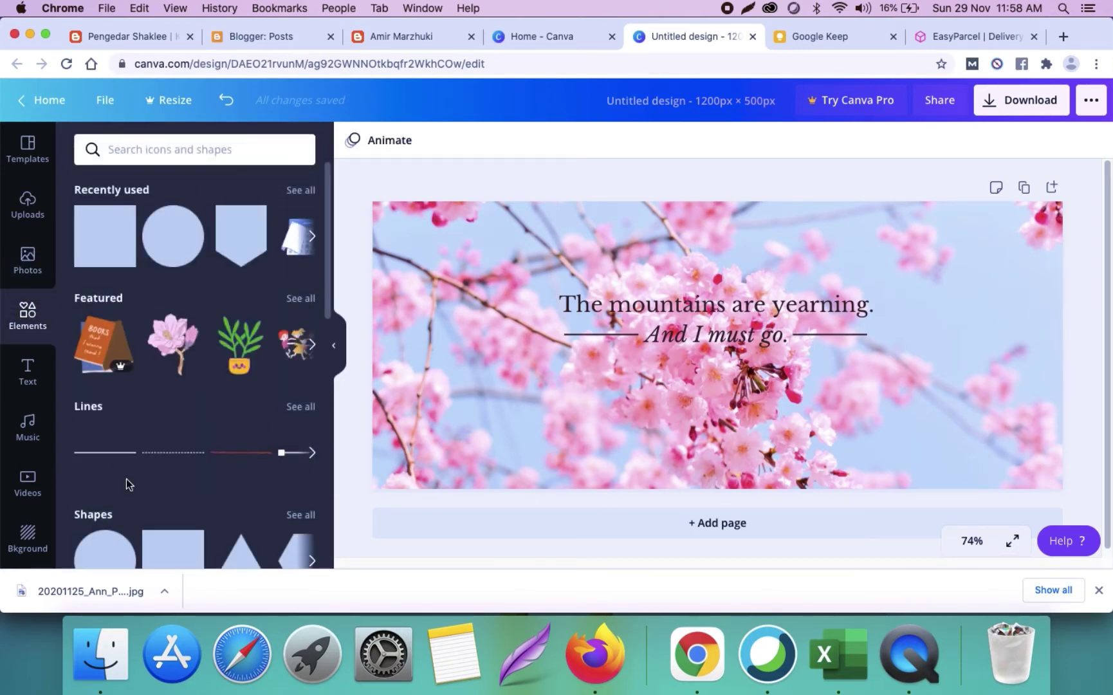
Step: Add a pink square and widen it into a long rectangle across the banner's middle
scroll(164, 467, "down", 1)
scroll(164, 468, "down", 3)
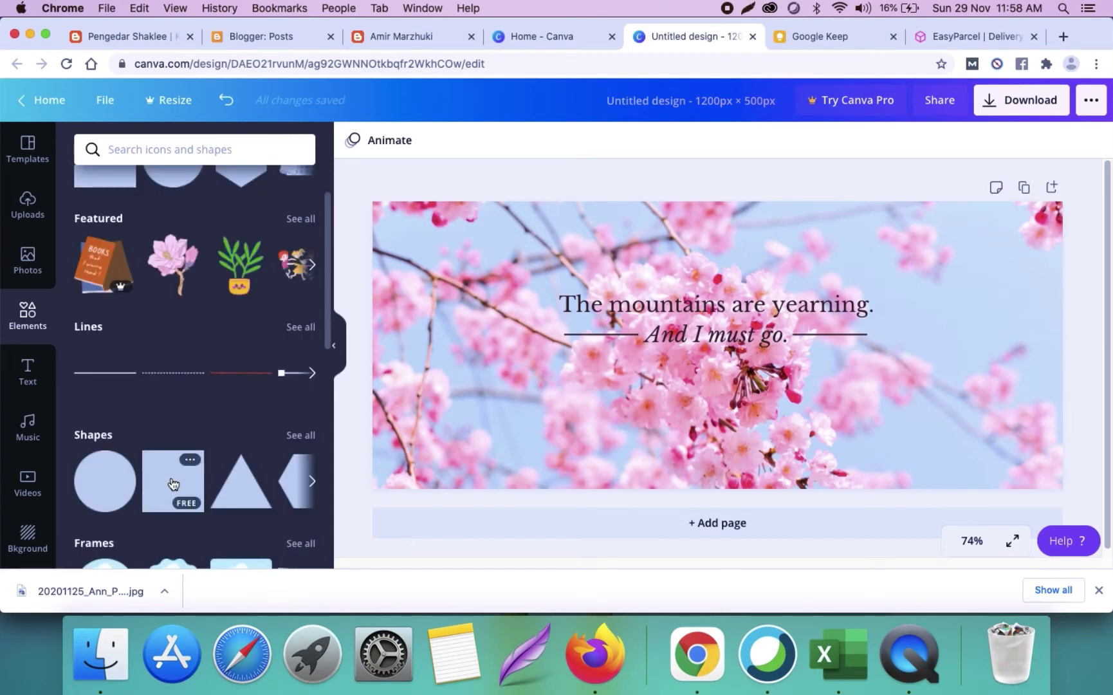
left_click(173, 483)
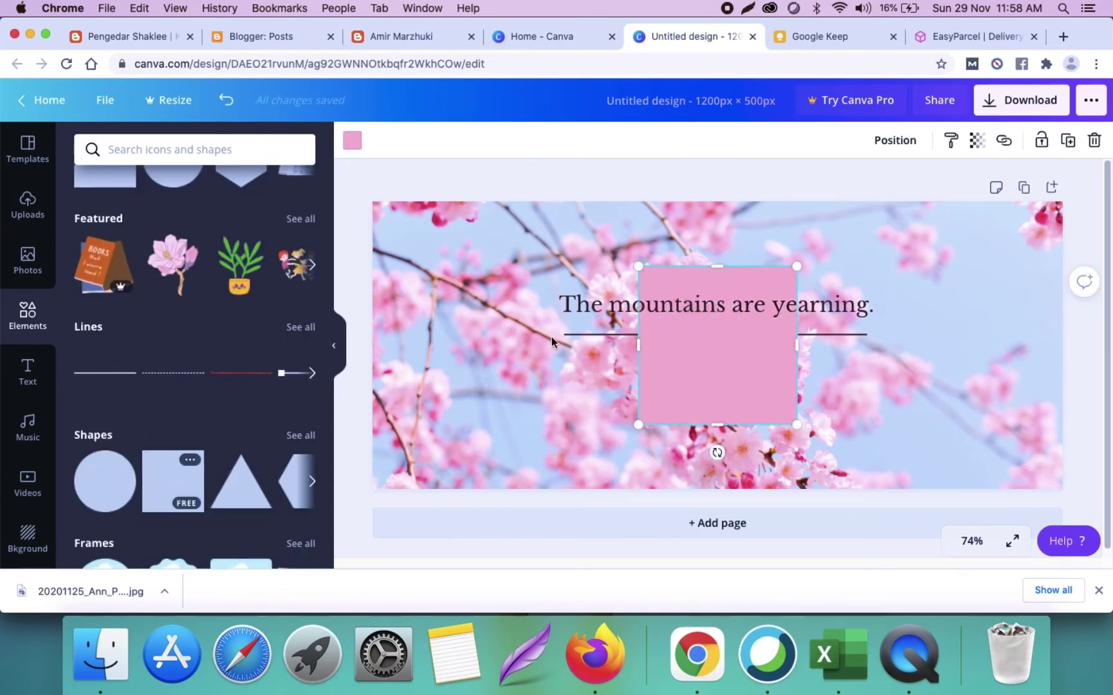
left_click_drag(634, 342, 490, 335)
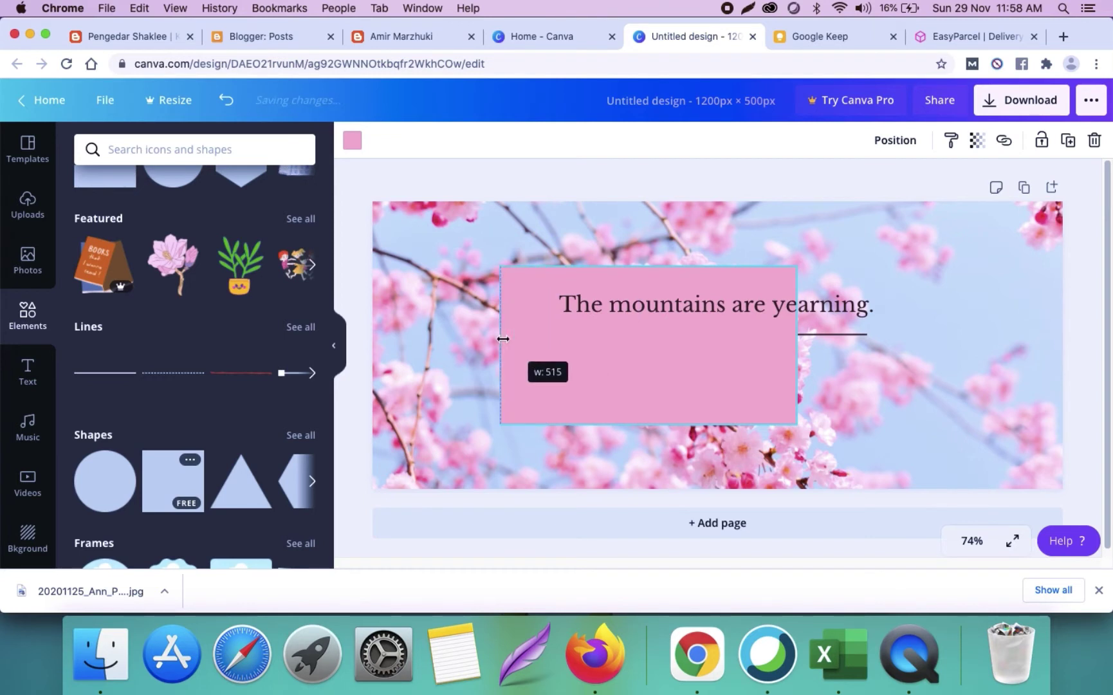
left_click_drag(800, 346, 934, 347)
Step: Send the pink rectangle backward until the quote text shows on top
left_click(909, 147)
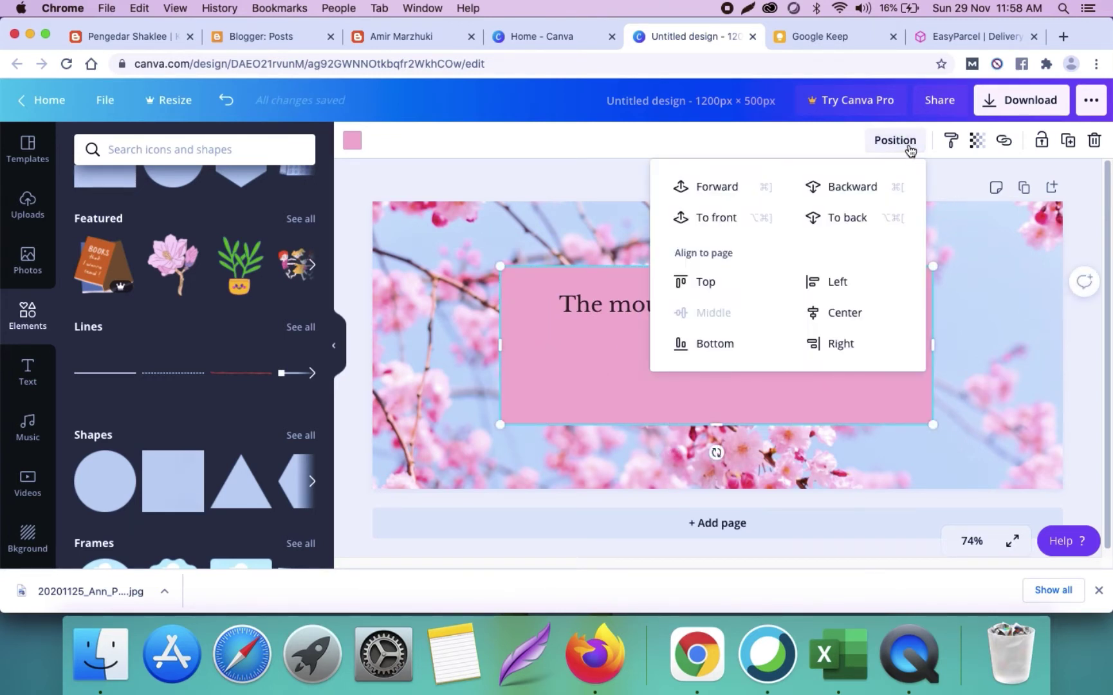
left_click(869, 186)
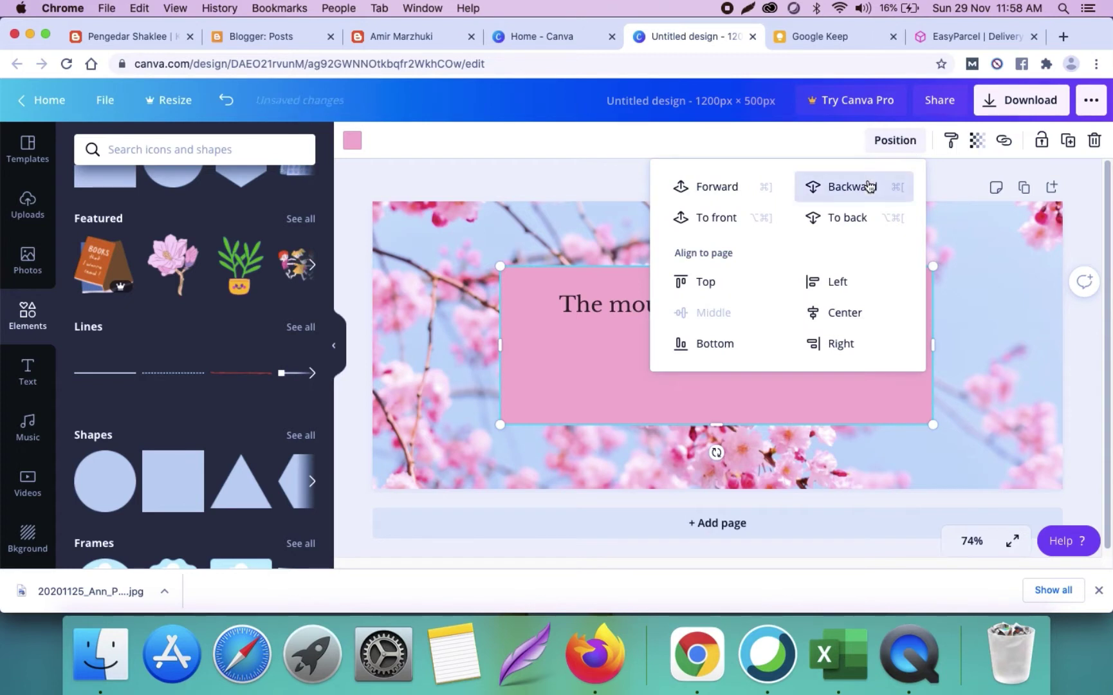
left_click(868, 186)
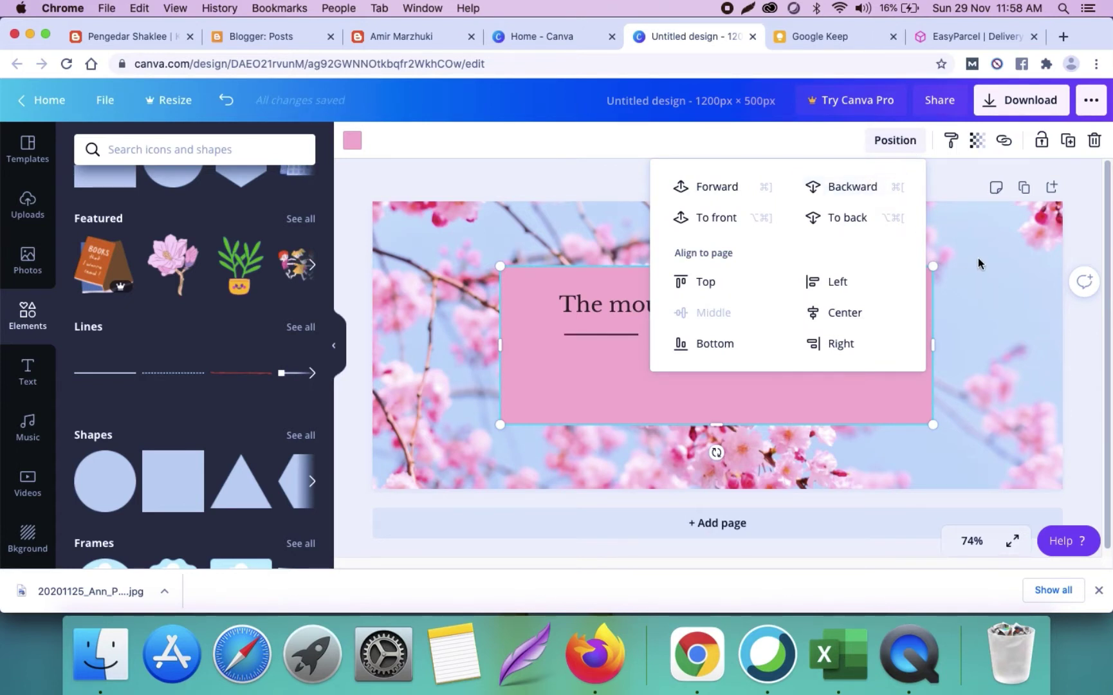
left_click(943, 276)
left_click(926, 283)
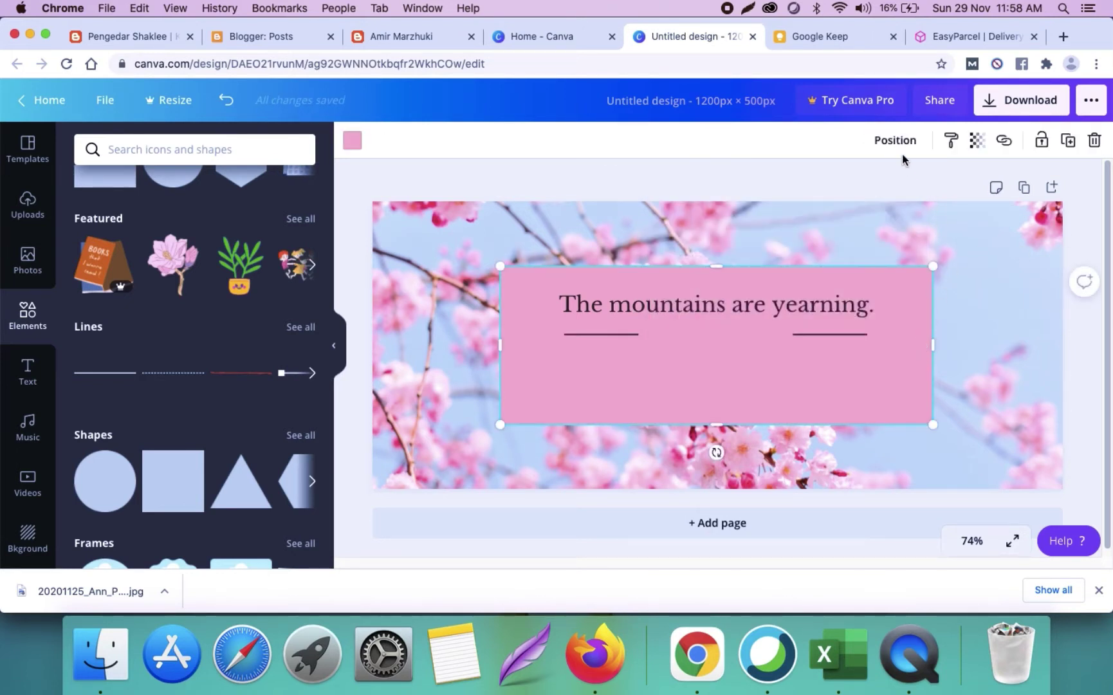
left_click(894, 140)
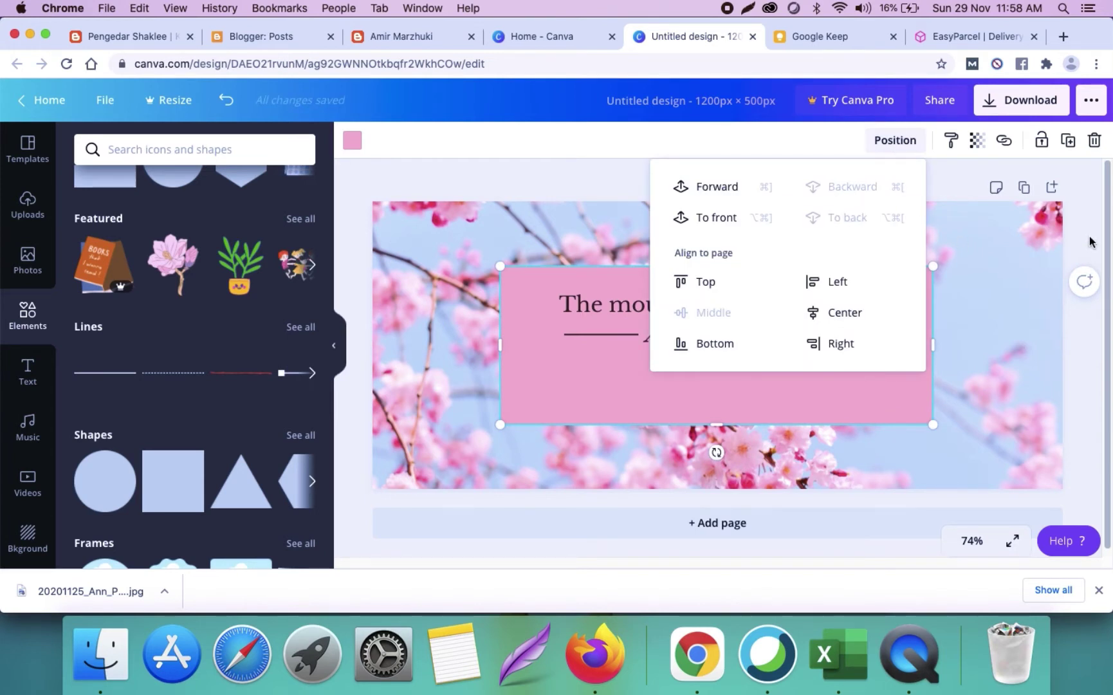
left_click(1090, 242)
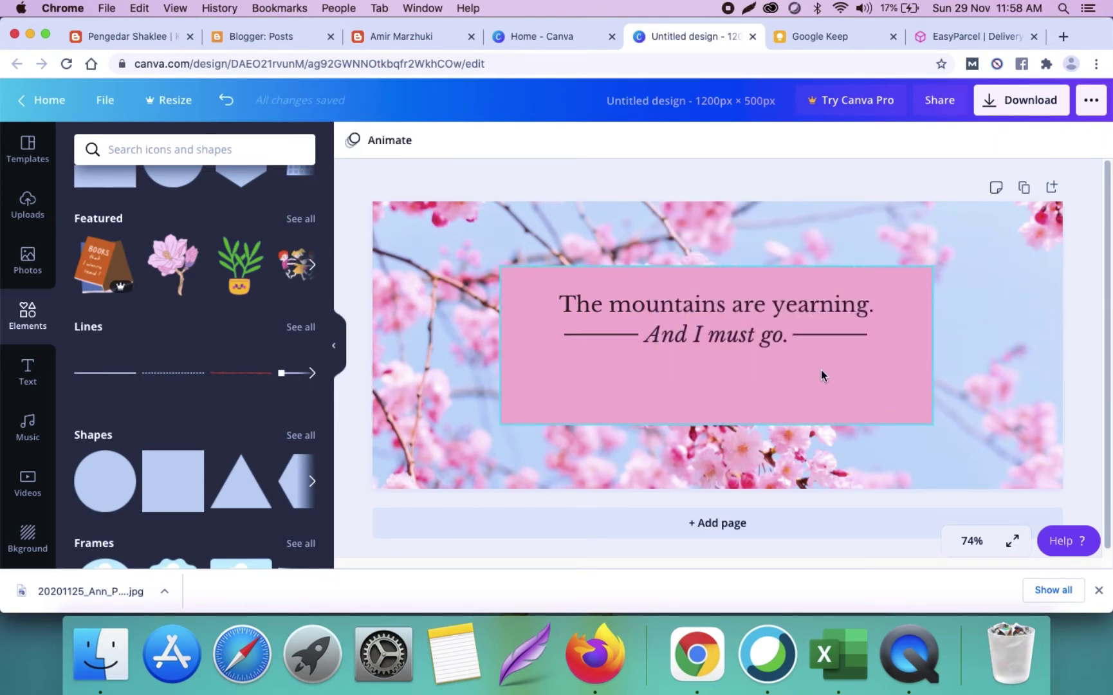
left_click(705, 307)
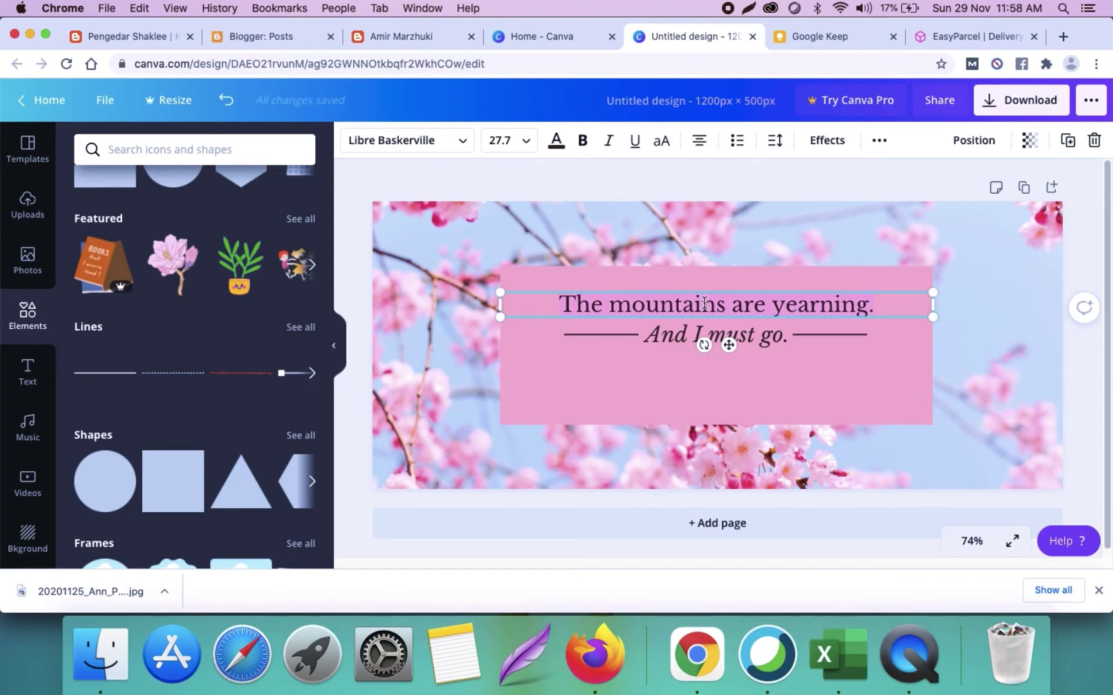
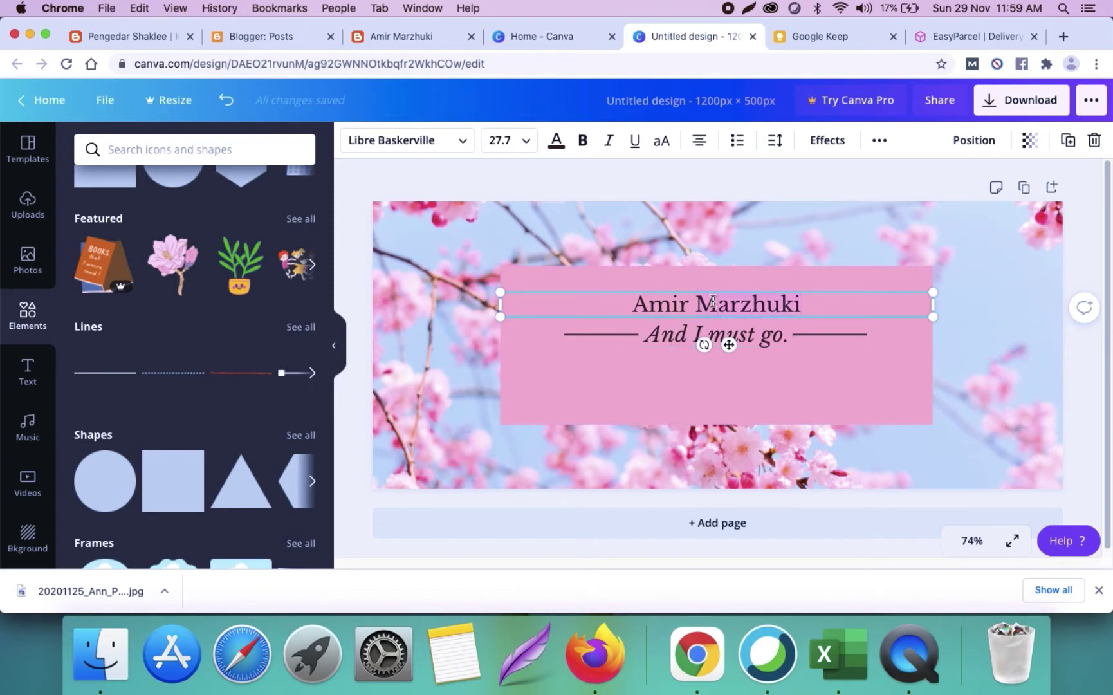
Step: Replace the heading with the person's name in 48-size italics and move 'And I must go.' beneath it
left_click(527, 149)
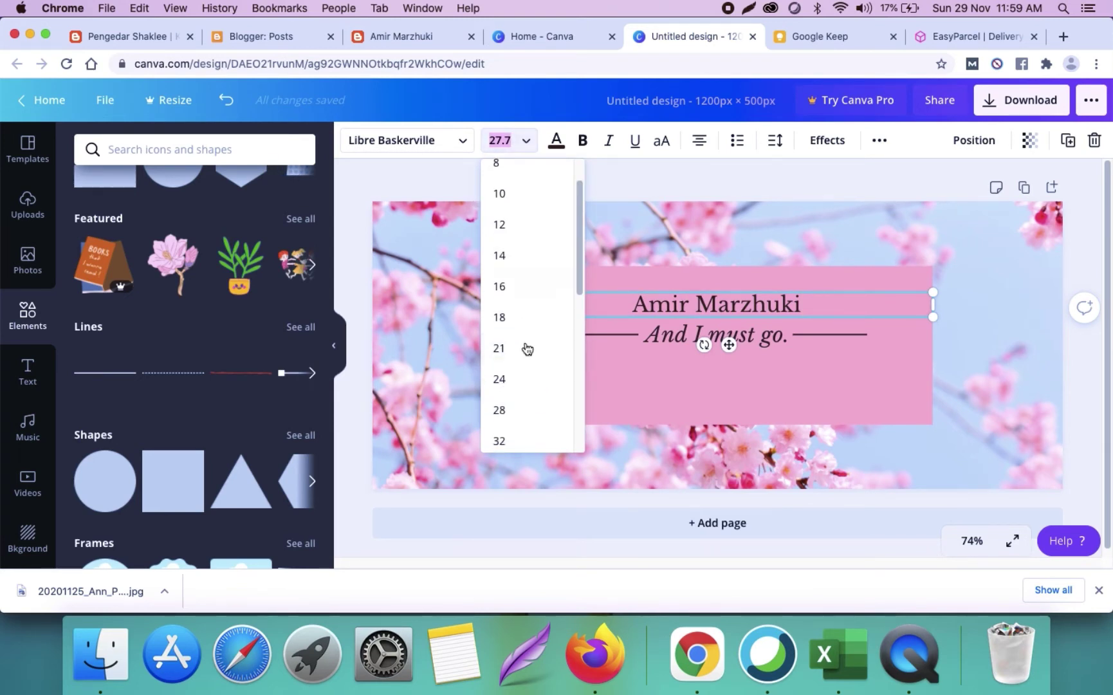
scroll(514, 419, "down", 5)
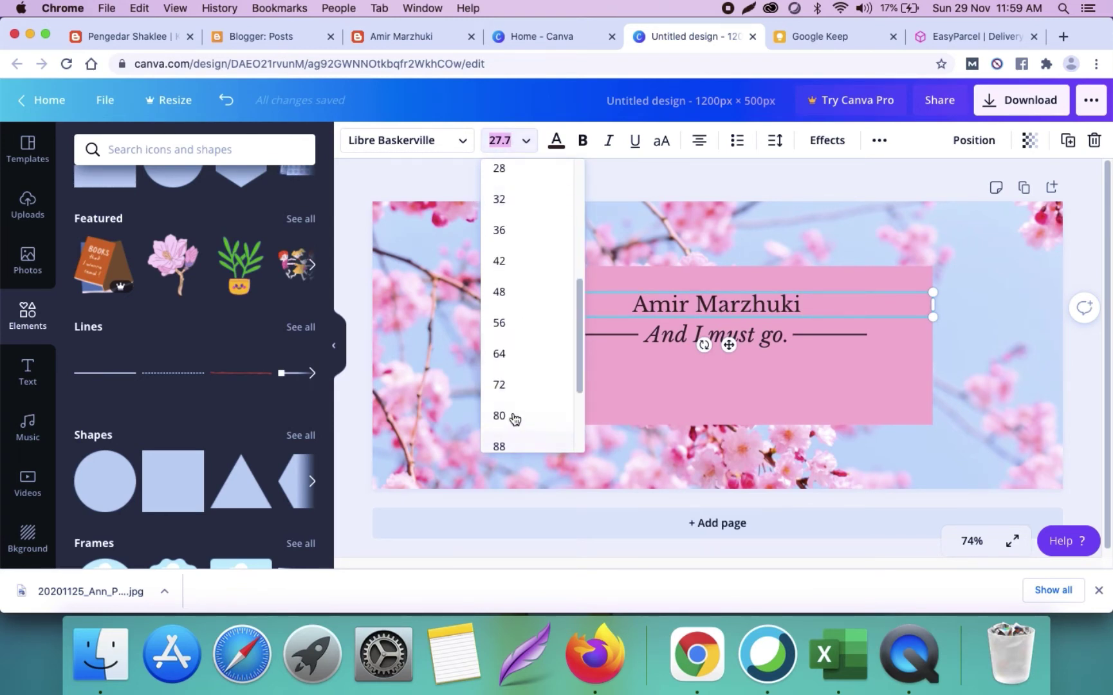
left_click(514, 289)
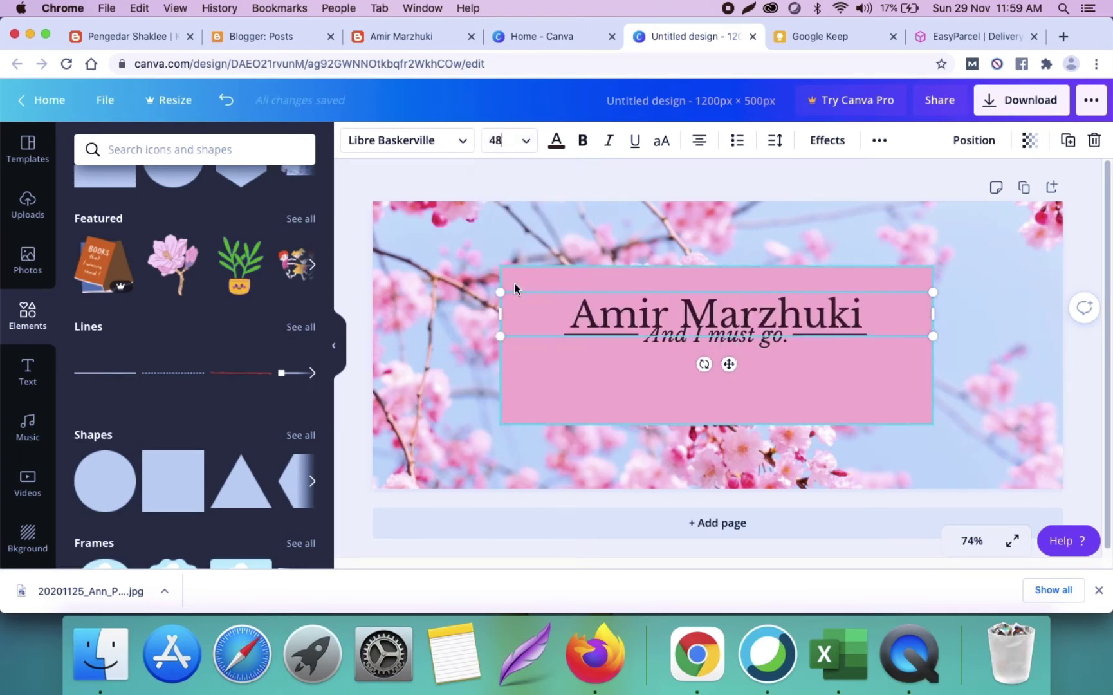
left_click(608, 141)
left_click(1076, 375)
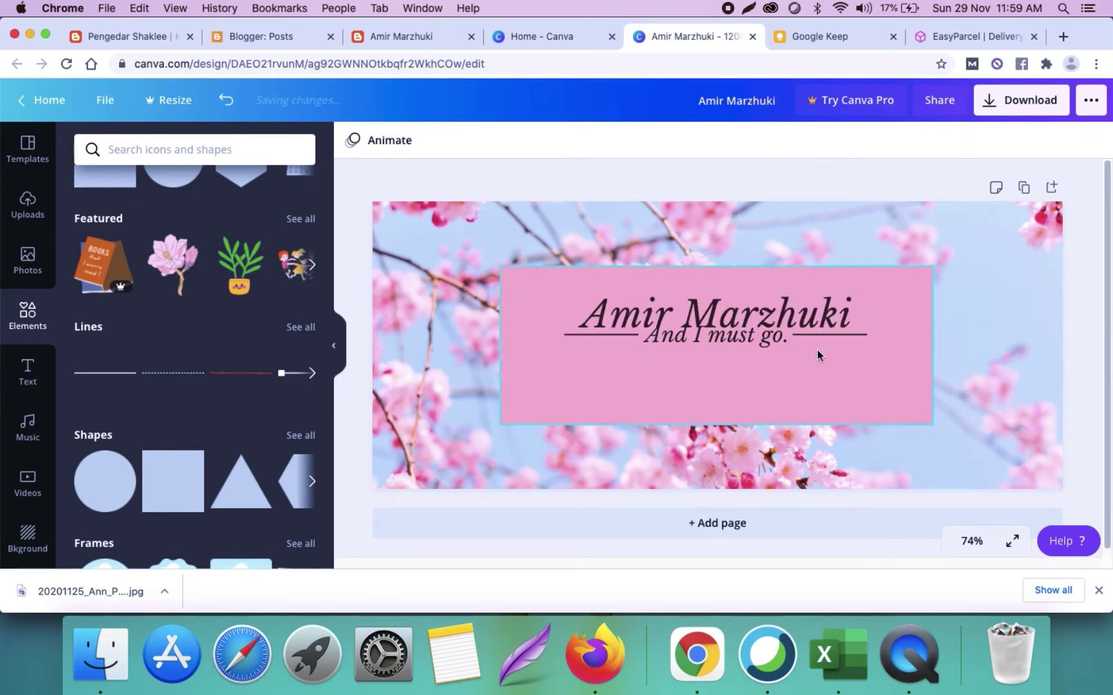
left_click_drag(754, 342, 758, 373)
Step: Replace the subtitle with the phone number and set it to font size 32
left_click(742, 364)
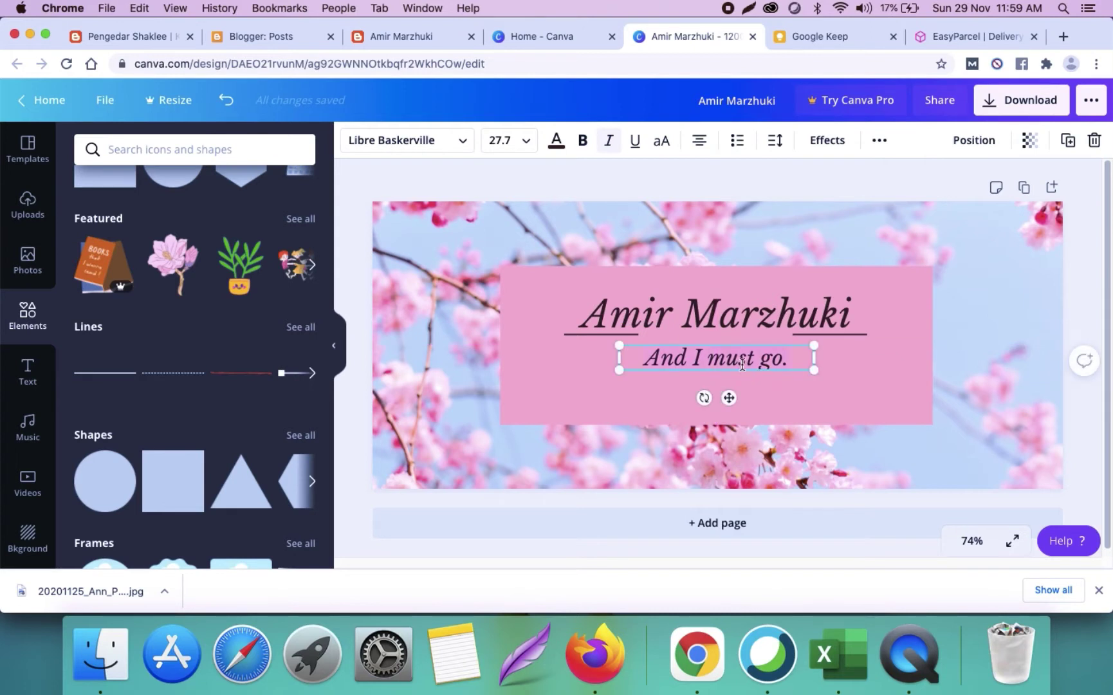
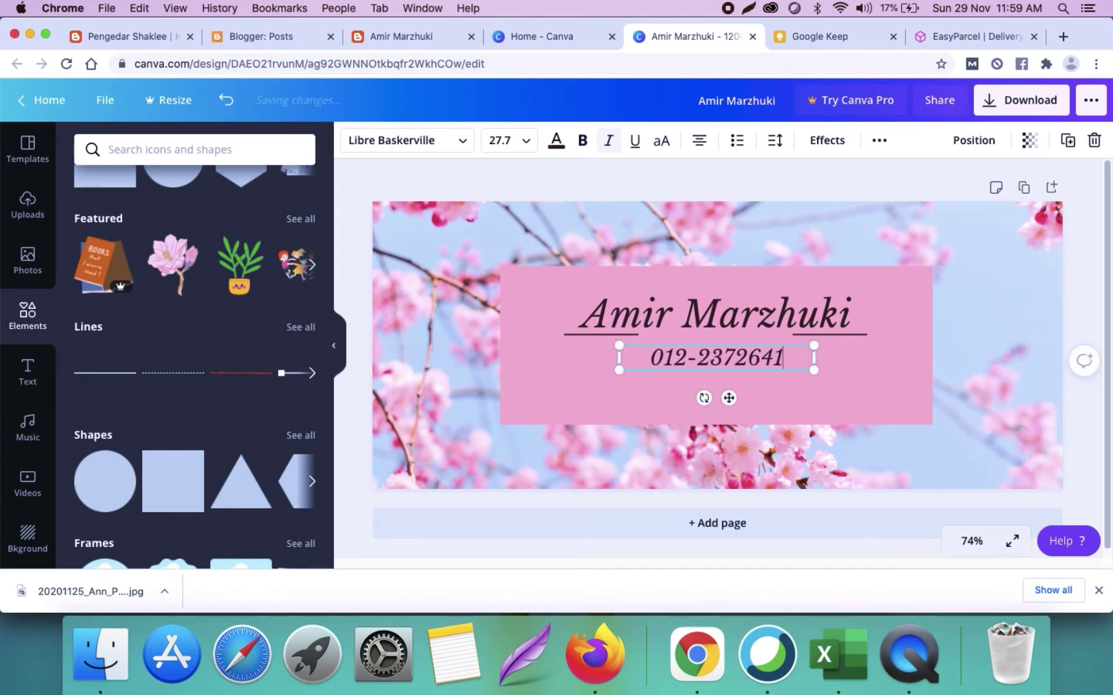
left_click(1062, 312)
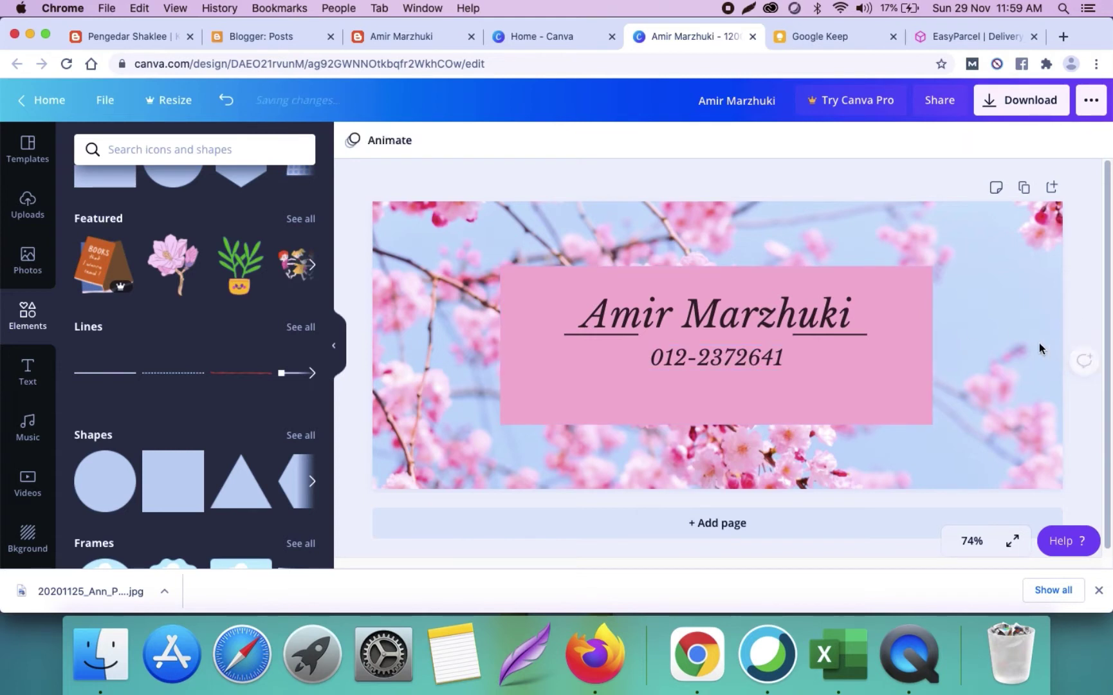
left_click(826, 331)
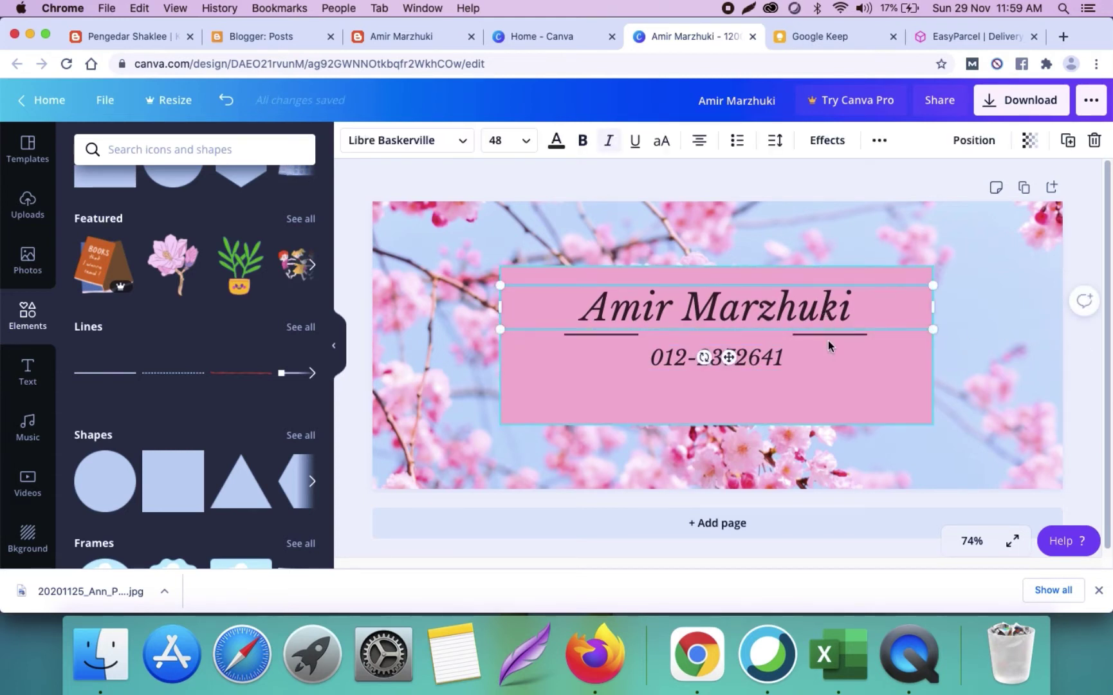
left_click(826, 335)
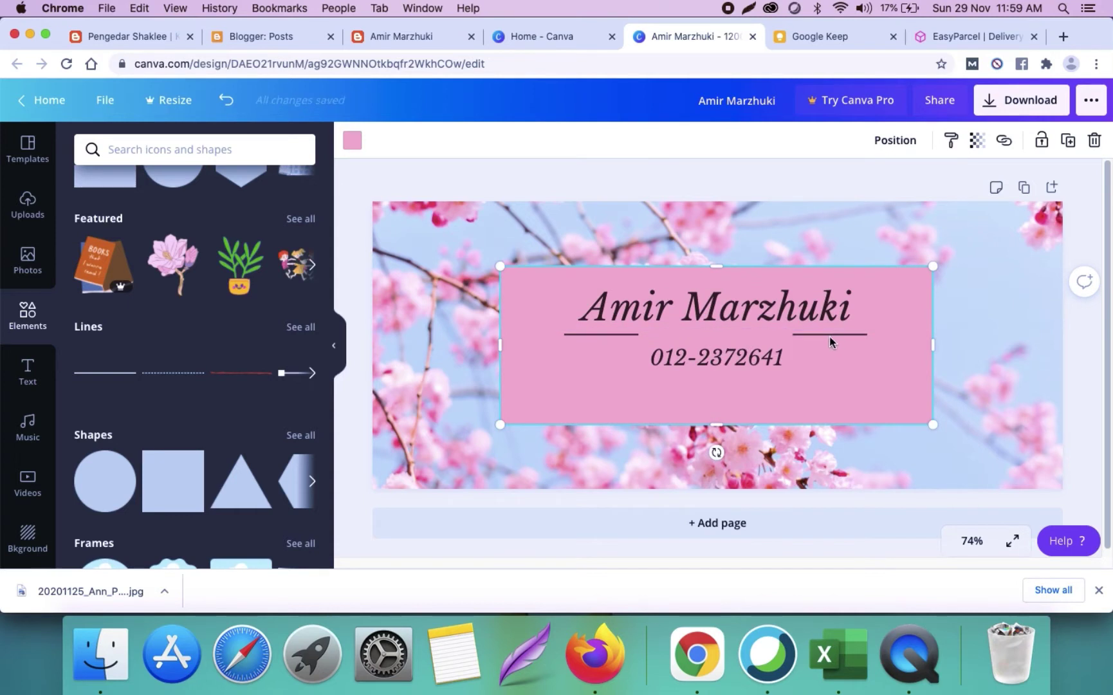
left_click(826, 335)
left_click(827, 334)
left_click(620, 335)
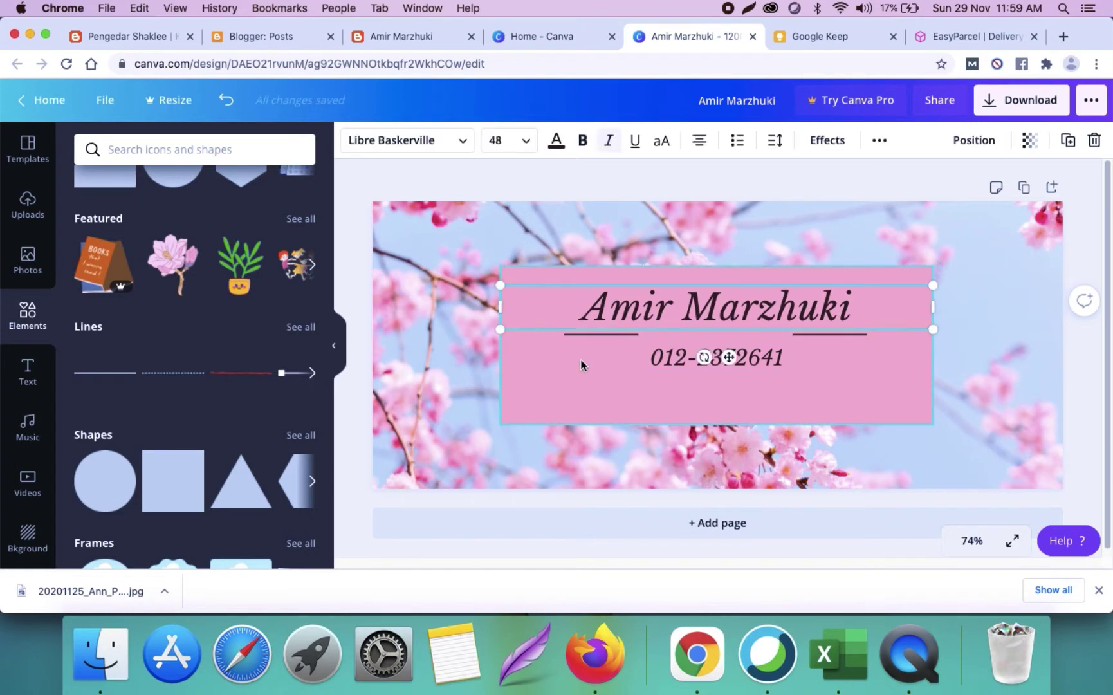
left_click(585, 374)
mouse_move(752, 352)
left_mouse_down()
mouse_move(749, 362)
mouse_move(750, 345)
left_mouse_up()
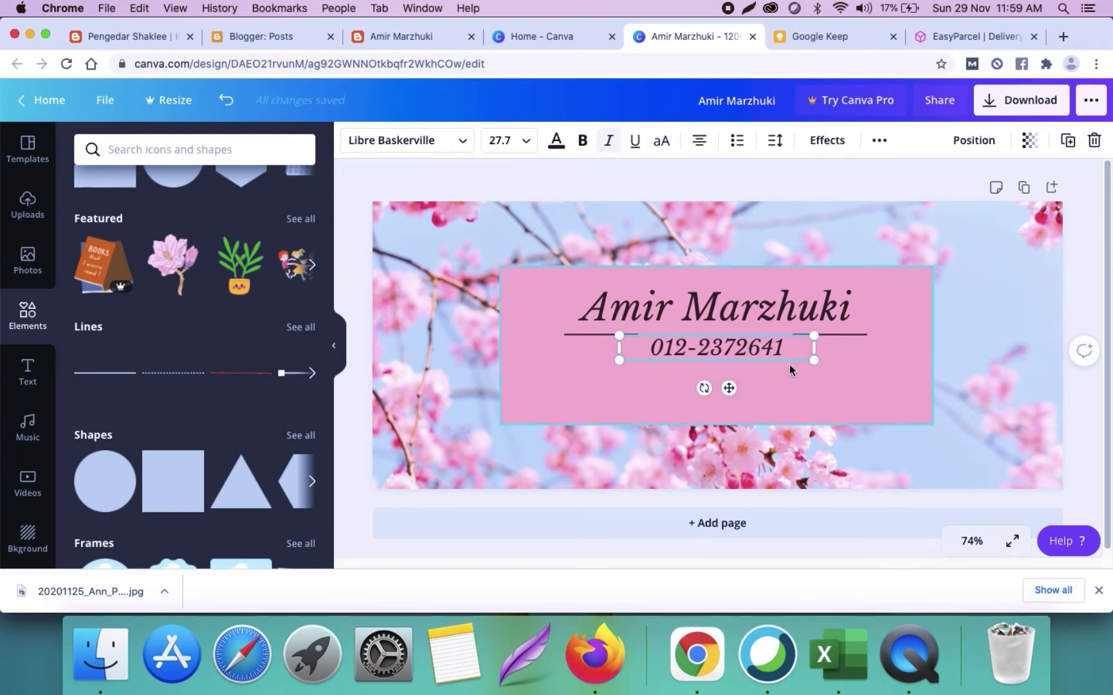
left_click(500, 140)
scroll(545, 373, "down", 2)
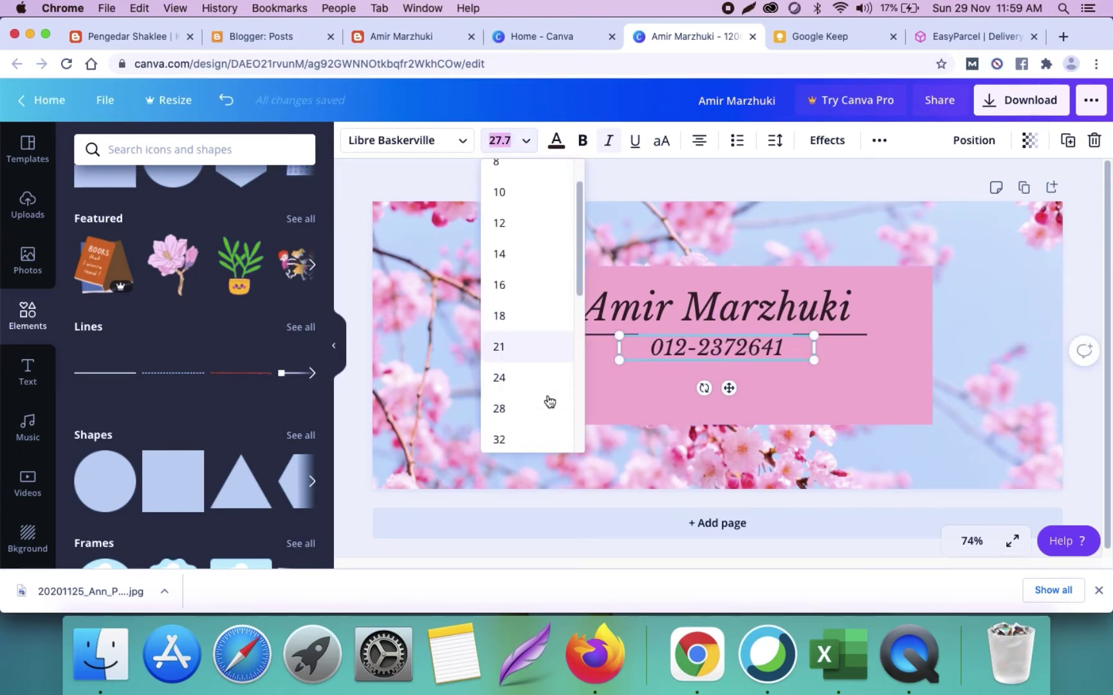
left_click(509, 426)
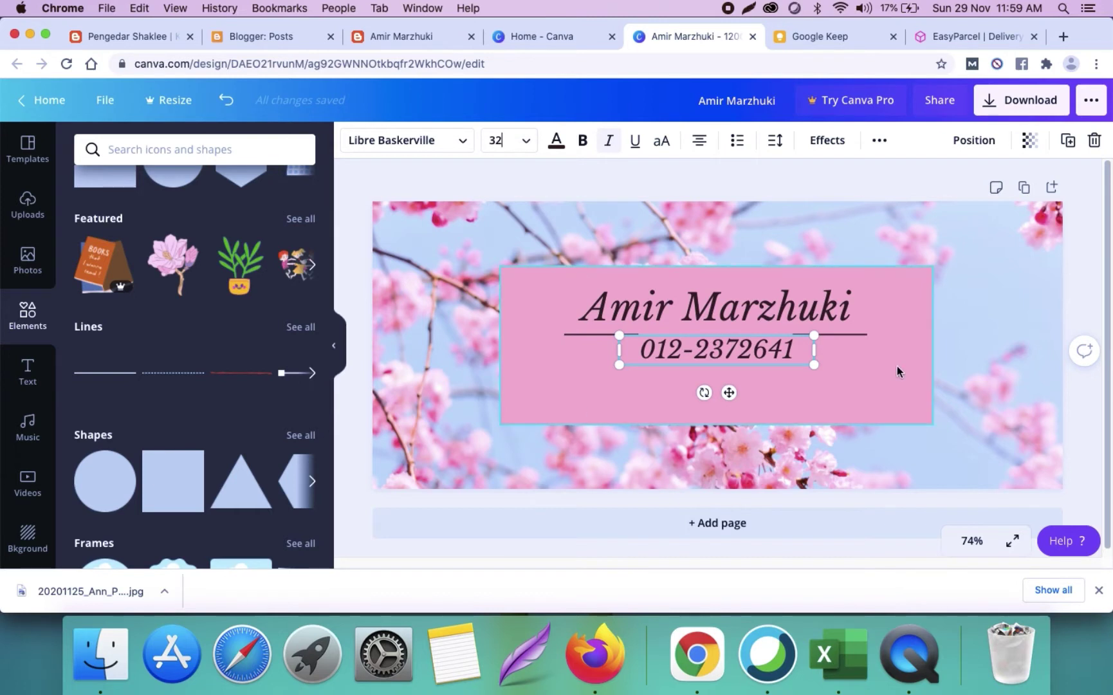
Step: Shorten the pink box to about 204 px tall and raise the name to fit inside it
left_click(718, 409)
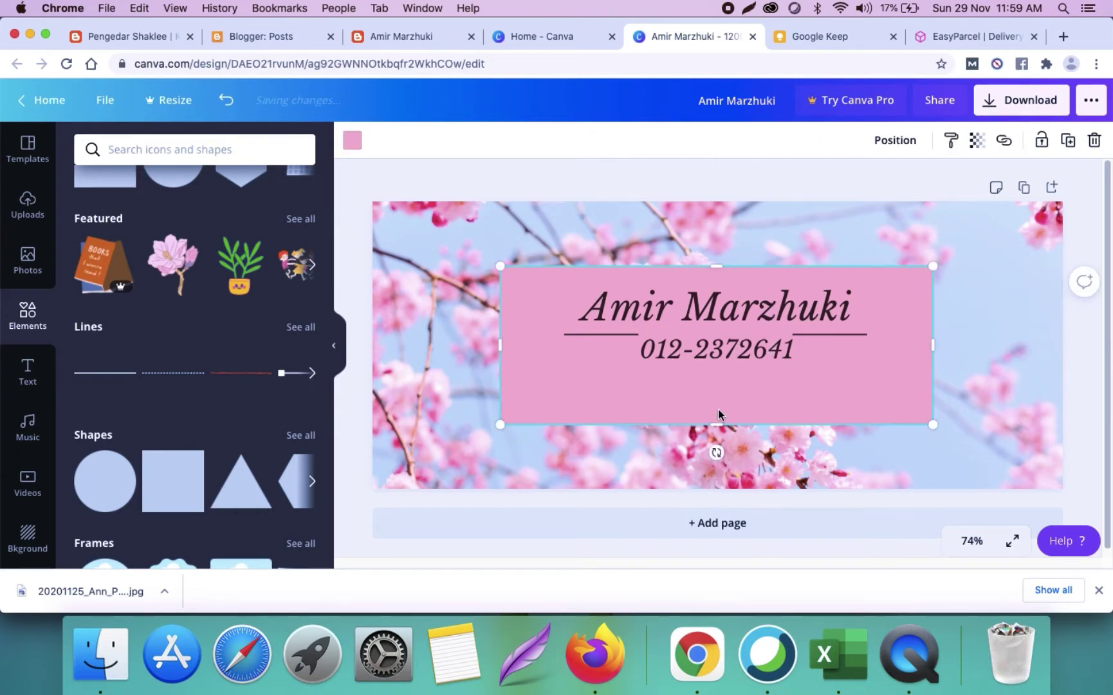
left_click_drag(719, 423, 724, 380)
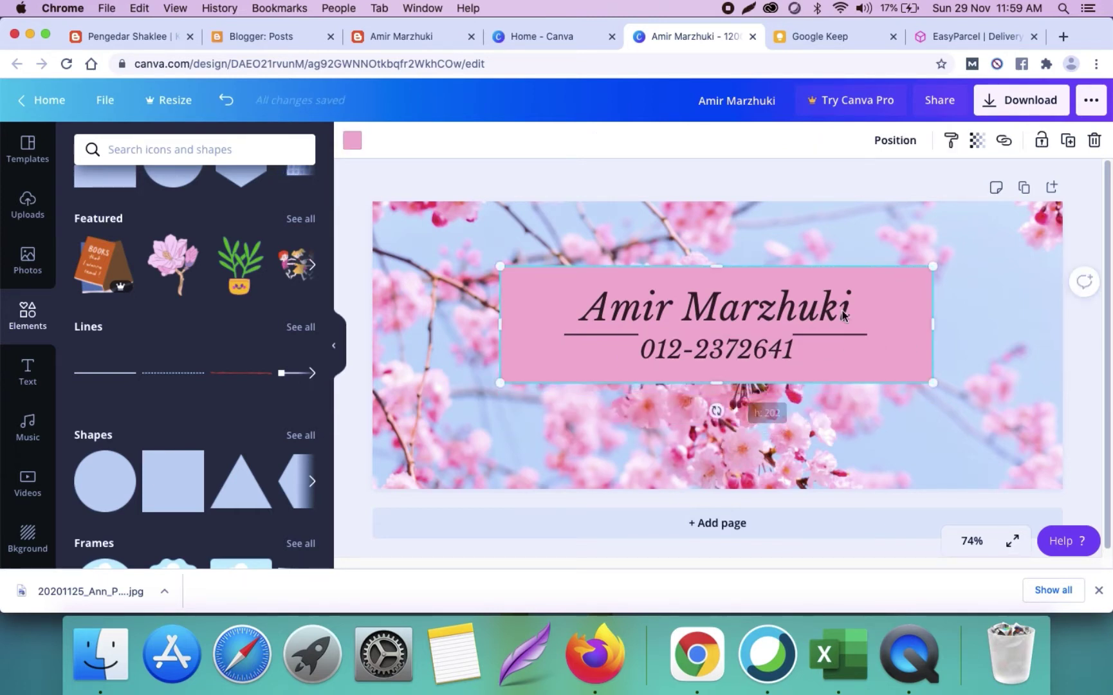
left_click(1089, 237)
left_click(766, 305)
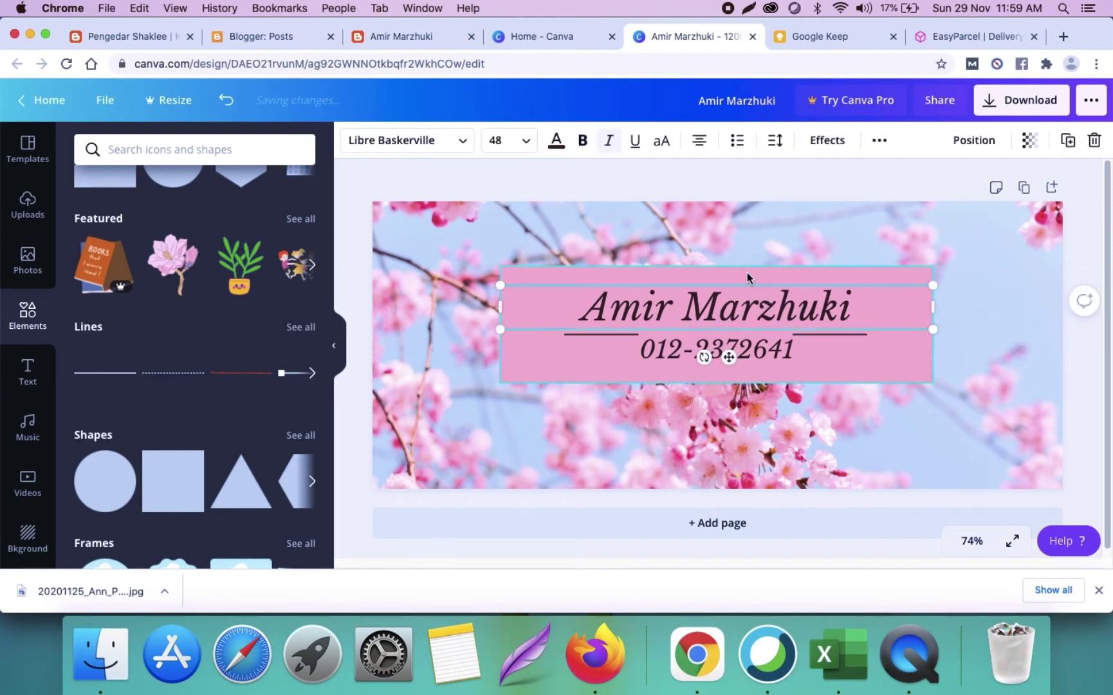
left_click(746, 272, "shift")
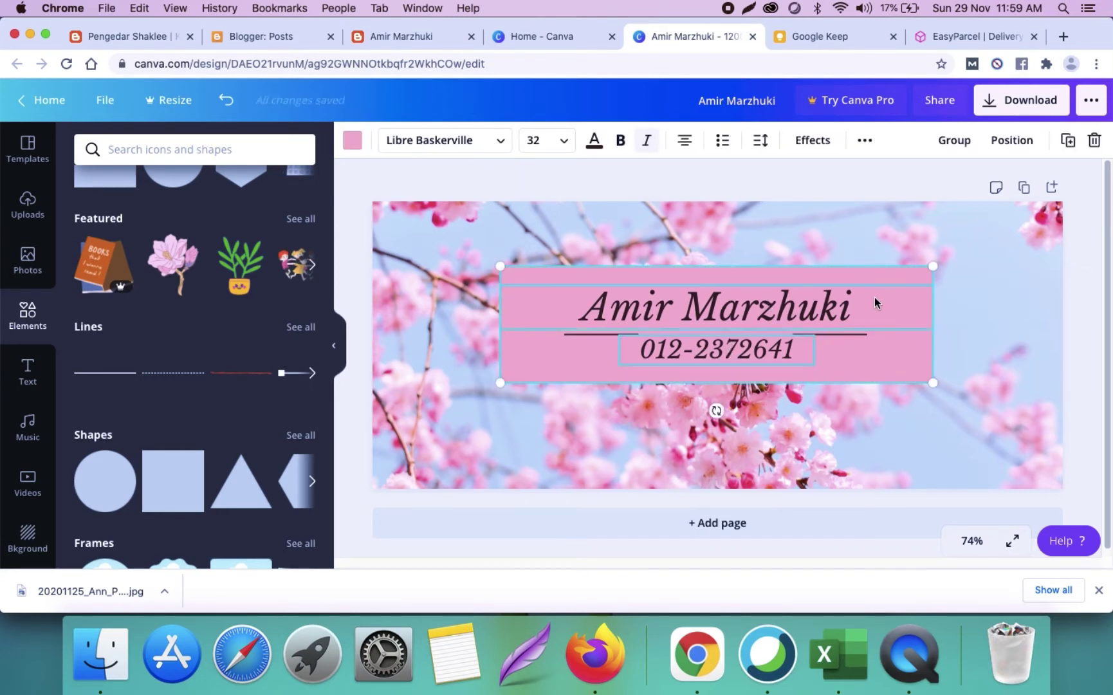
left_click_drag(875, 296, 872, 302)
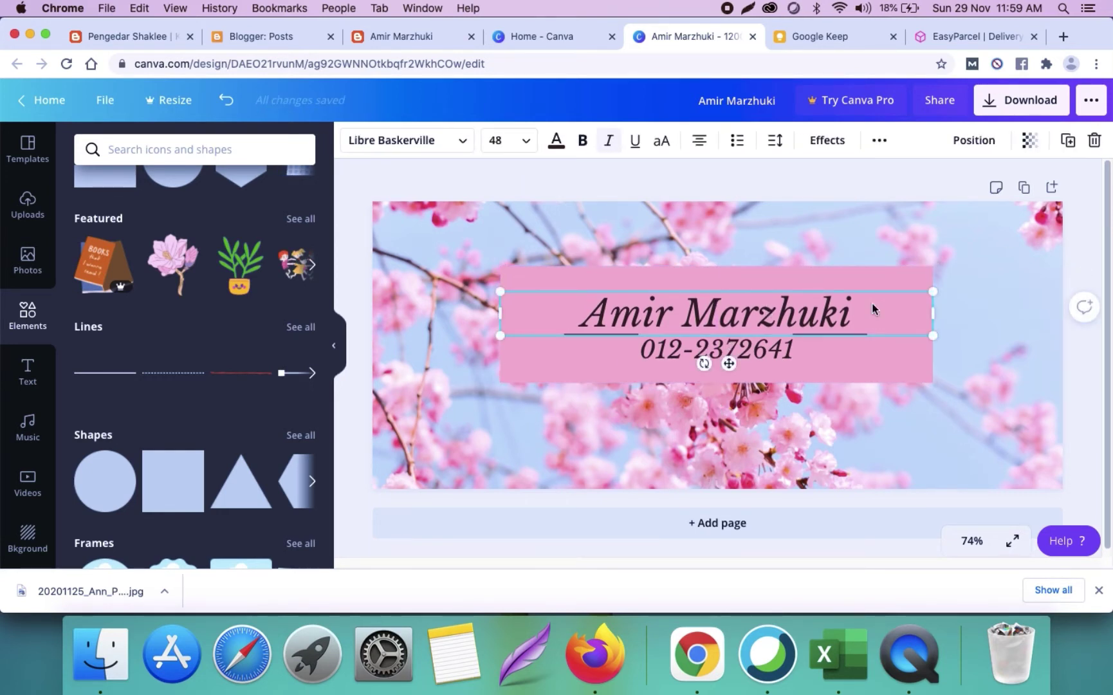
left_click_drag(820, 314, 820, 302)
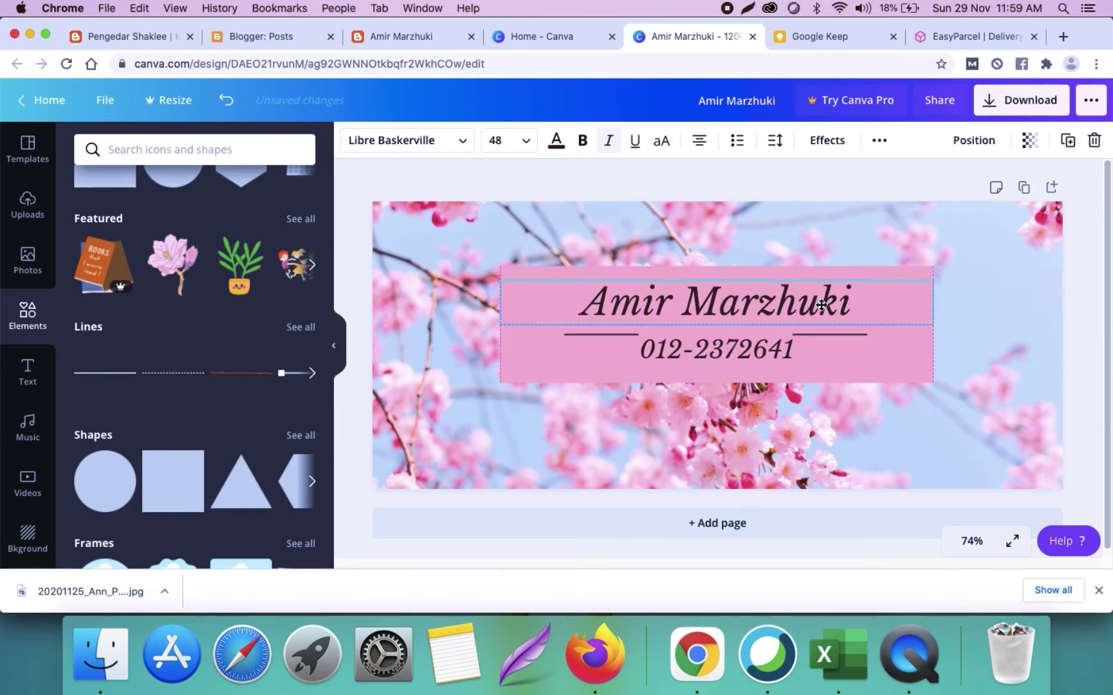
left_click(1078, 256)
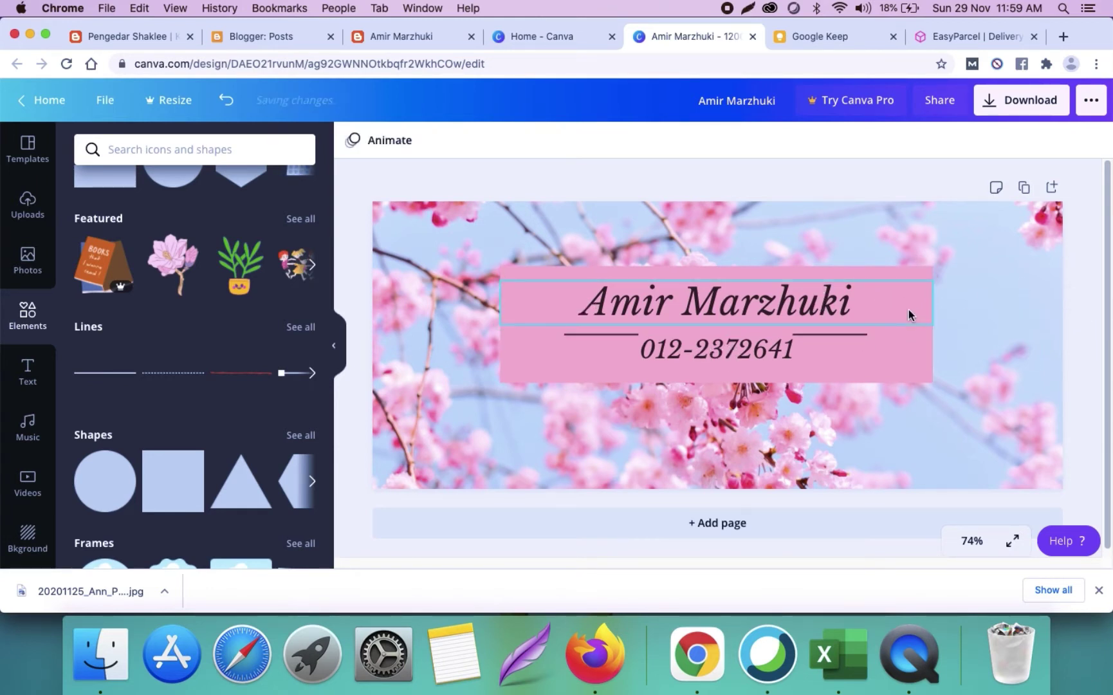
left_click(913, 271)
Step: Set the pink box's transparency to 63 so the cherry blossoms show through
left_click(976, 140)
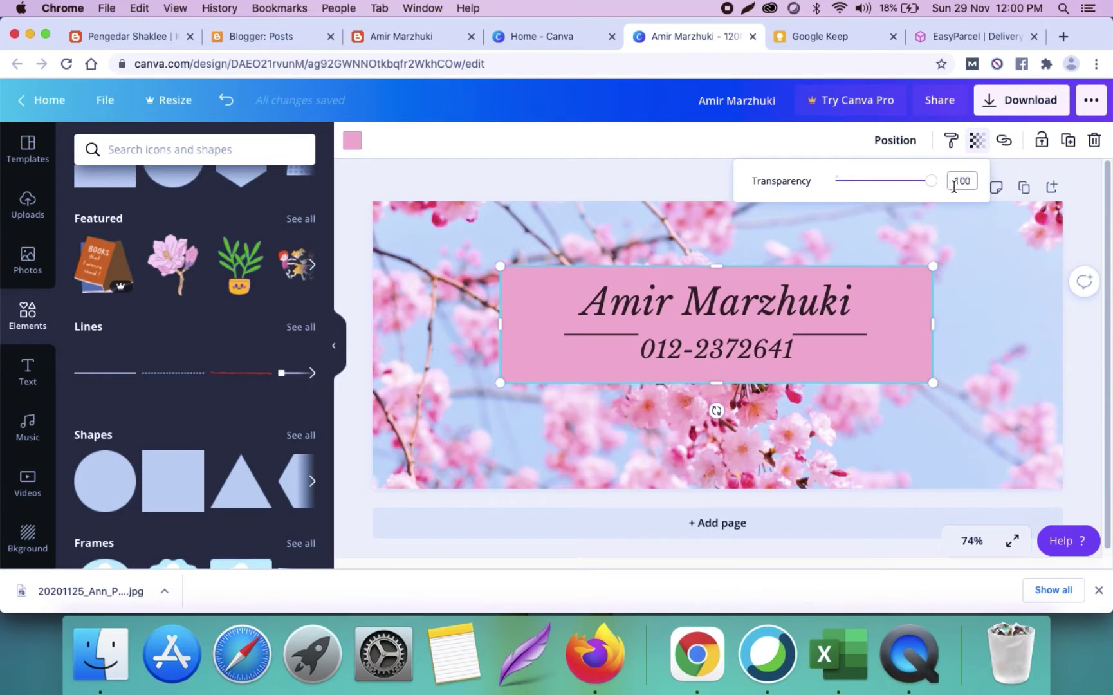
left_click_drag(934, 188, 897, 192)
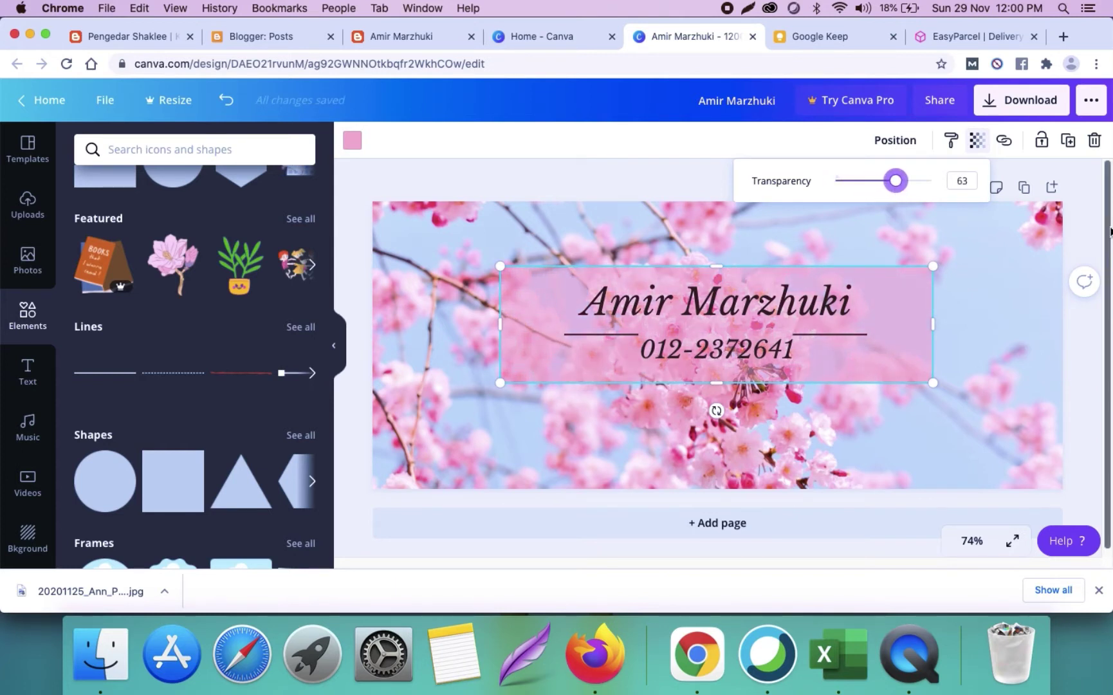
left_click(1090, 241)
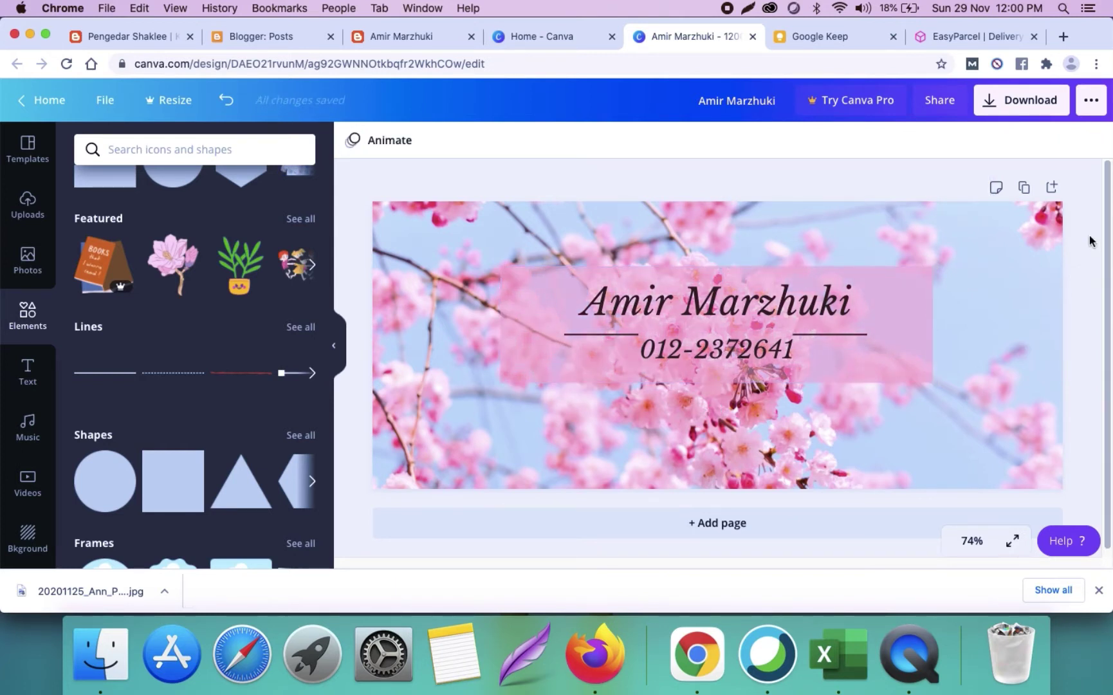
Step: Download the Canva signature design as a PNG and dismiss the Content Planner upsell
left_click(1005, 113)
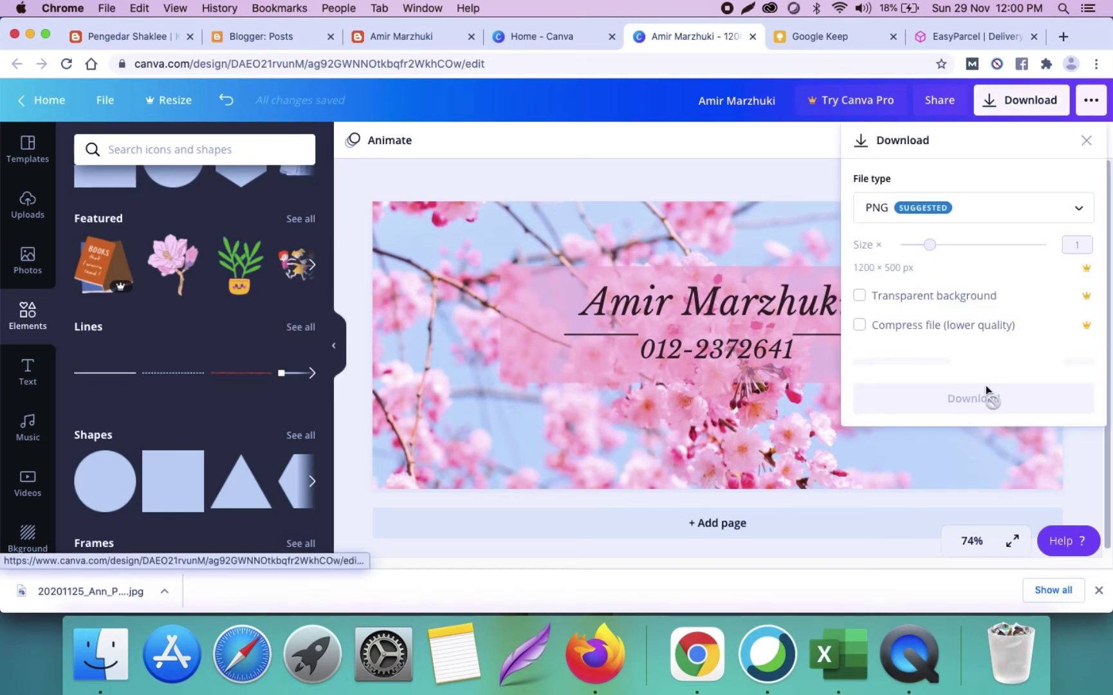
left_click(970, 361)
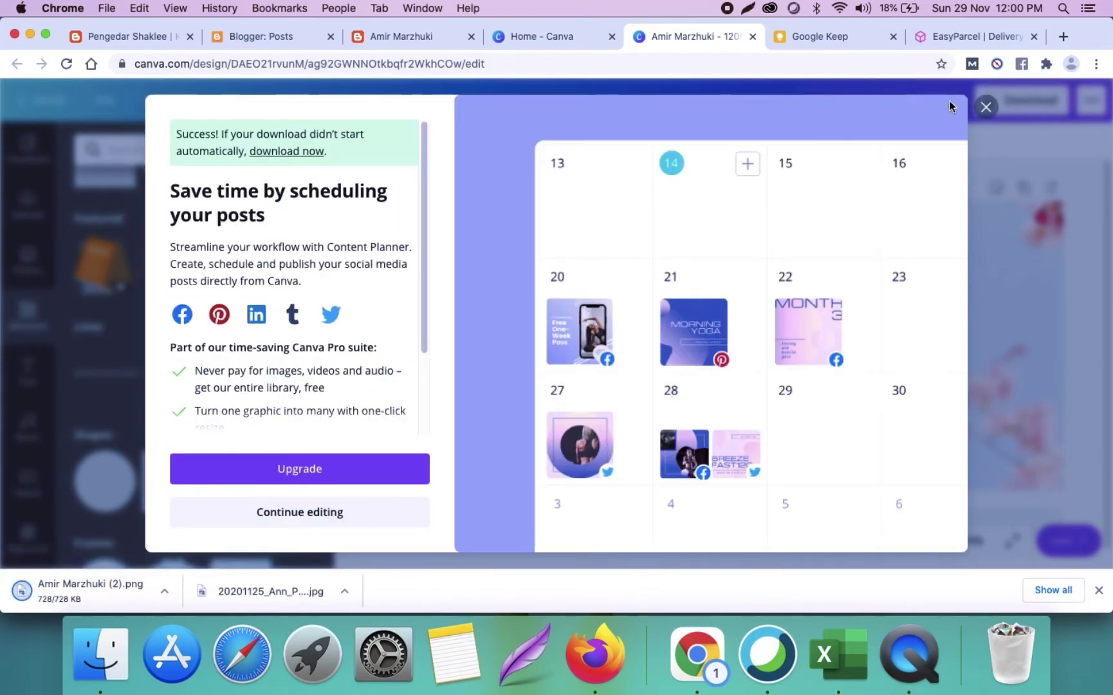
left_click(986, 107)
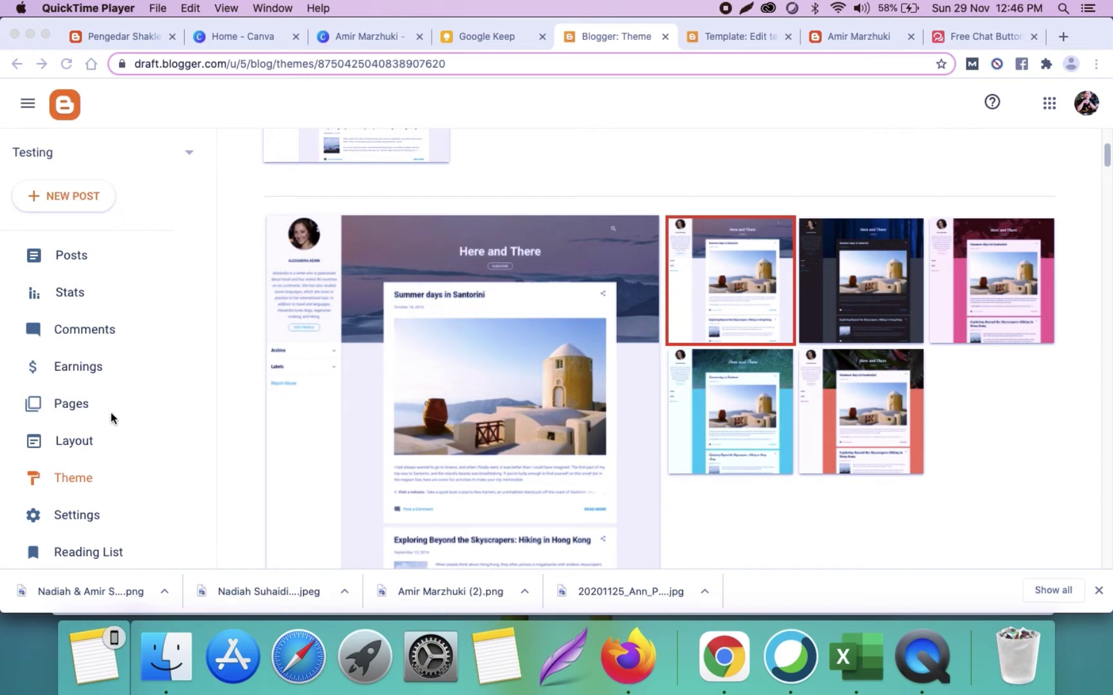
Step: On the Testing blog's Theme page, choose Restore for the Contempo Light theme
left_click(64, 487)
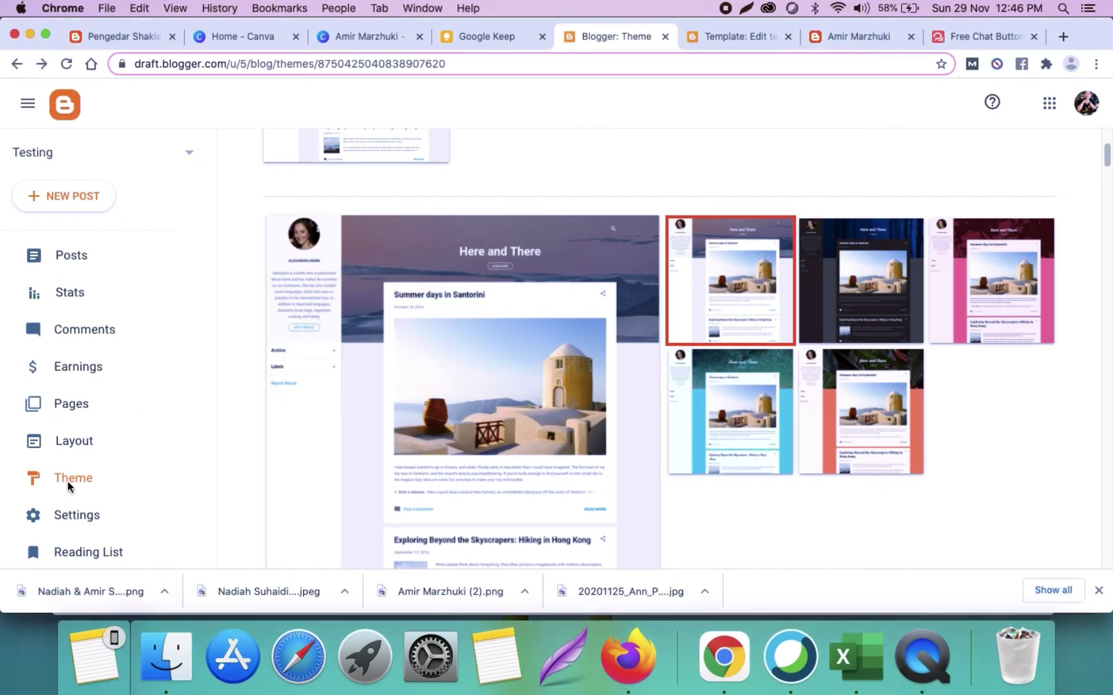
scroll(595, 222, "up", 3)
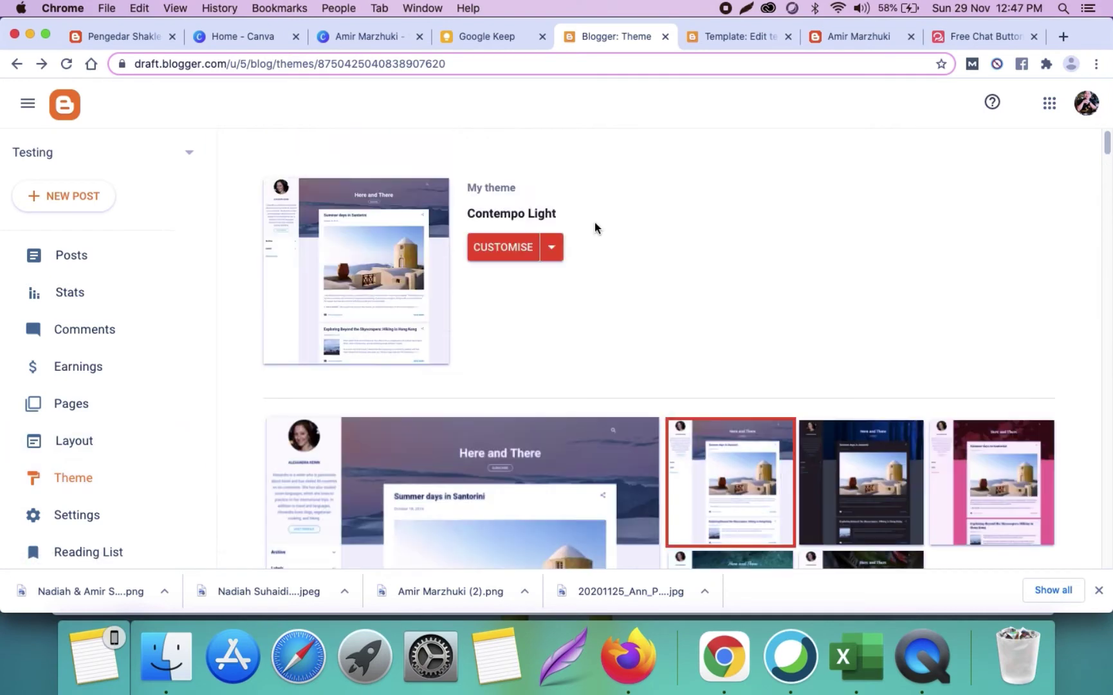
left_click(552, 251)
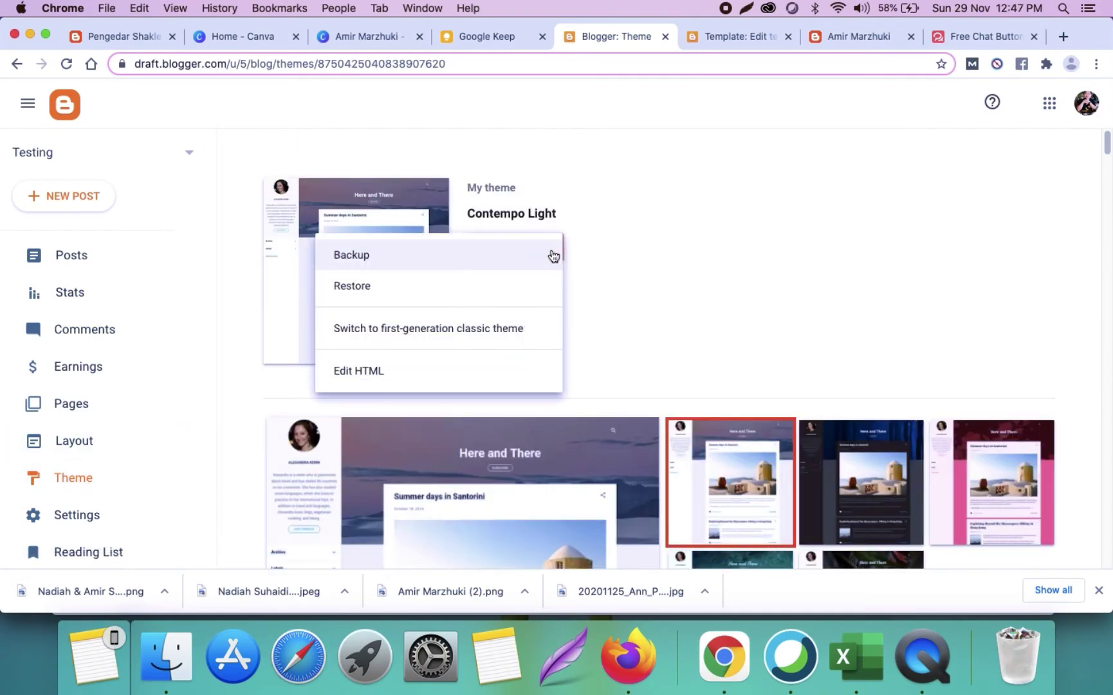
left_click(384, 289)
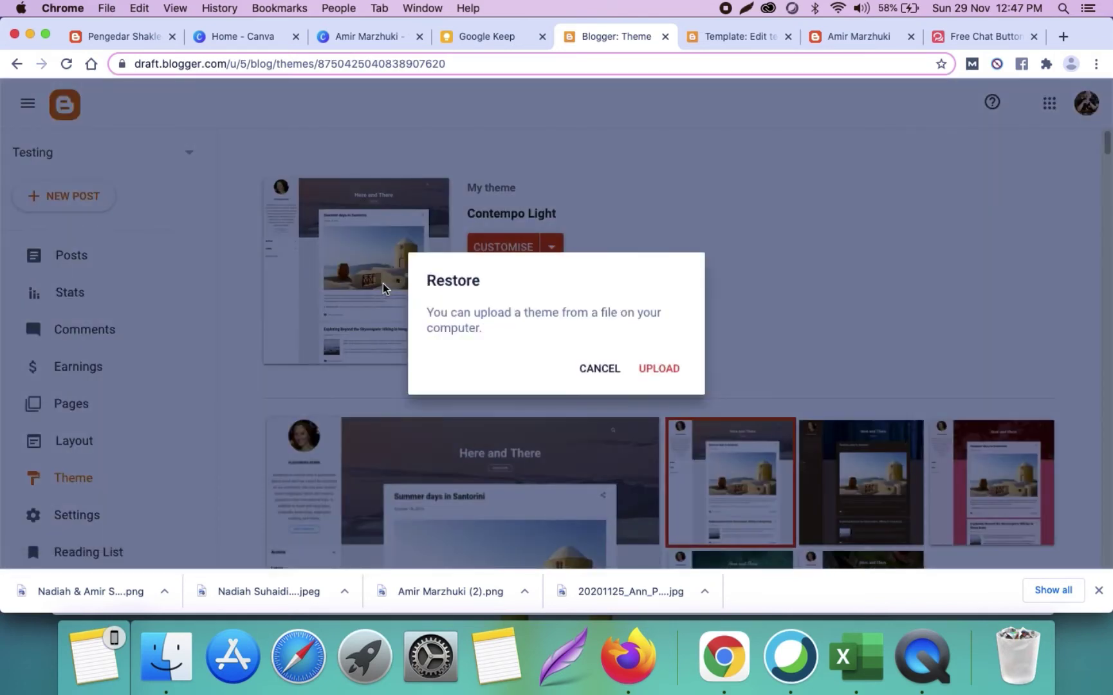
Step: Restore the theme from 'Olsen Light Blogger Template.xml' and open the live blog
left_click(657, 372)
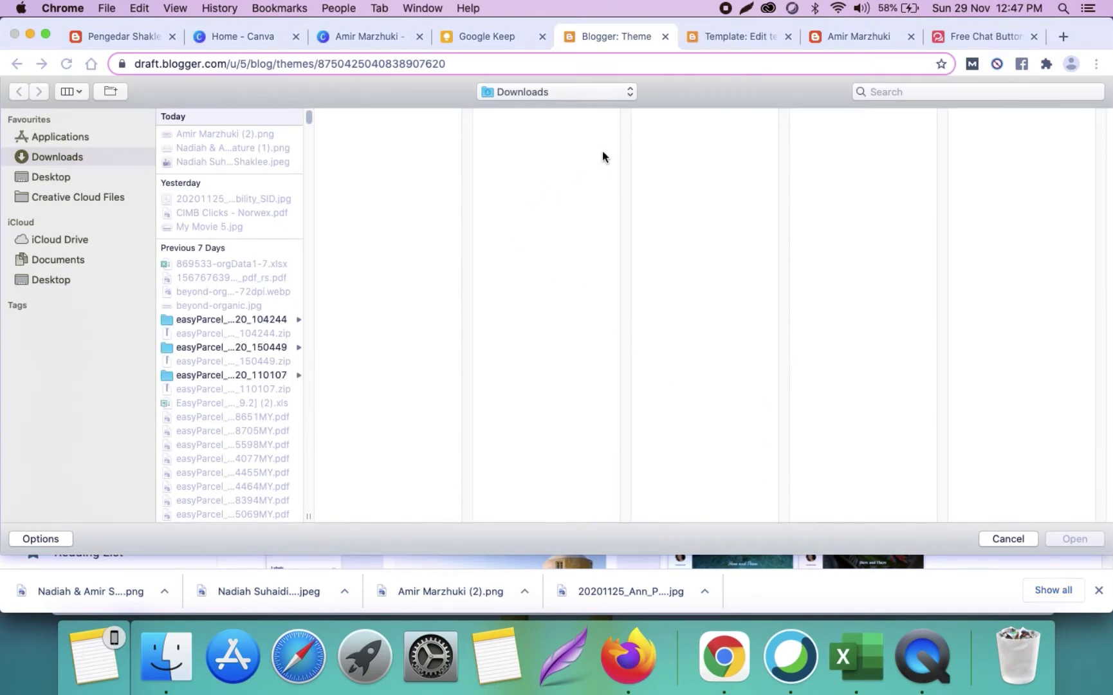
left_click(880, 91)
type("olsen")
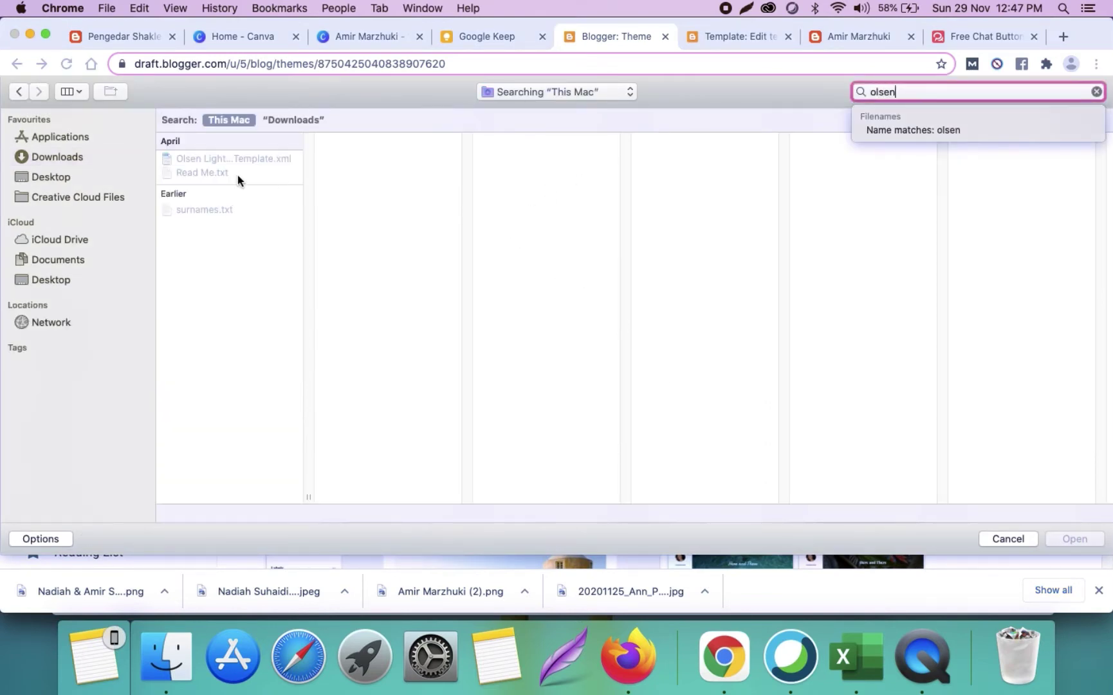
left_click(239, 160)
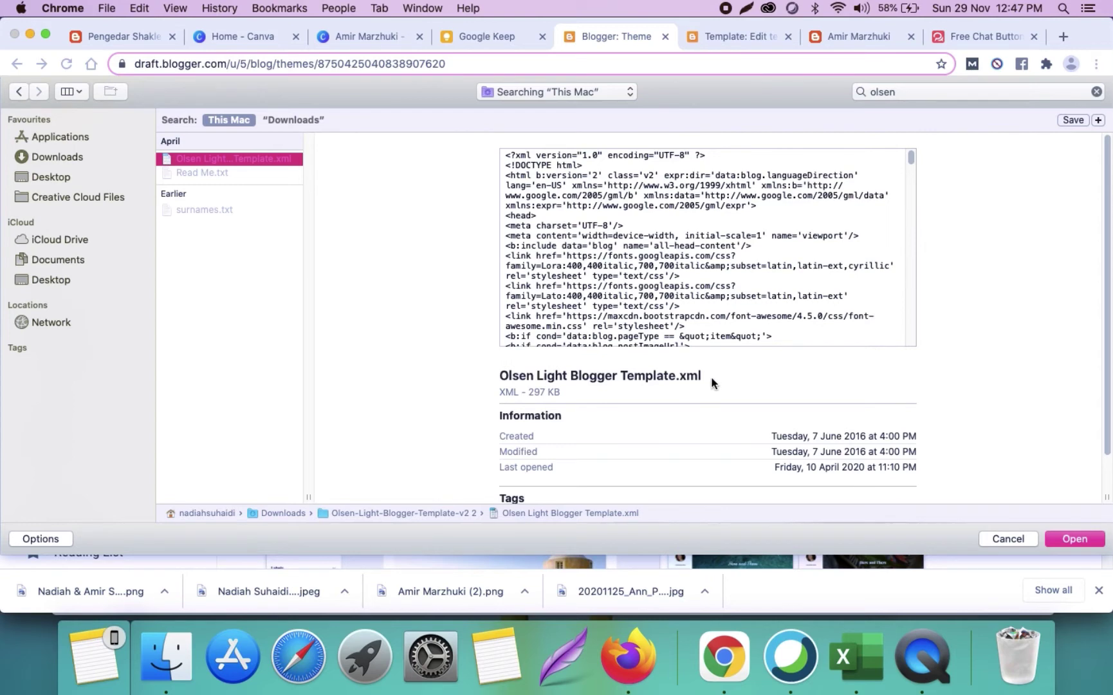
left_click(1086, 538)
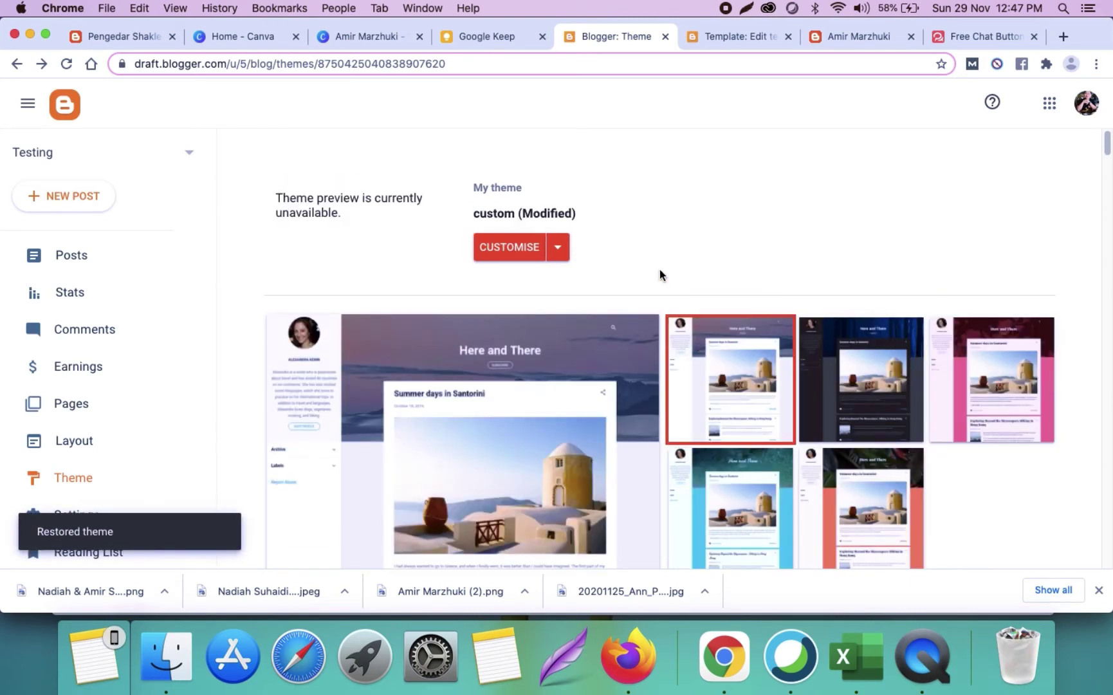
scroll(168, 398, "down", 3)
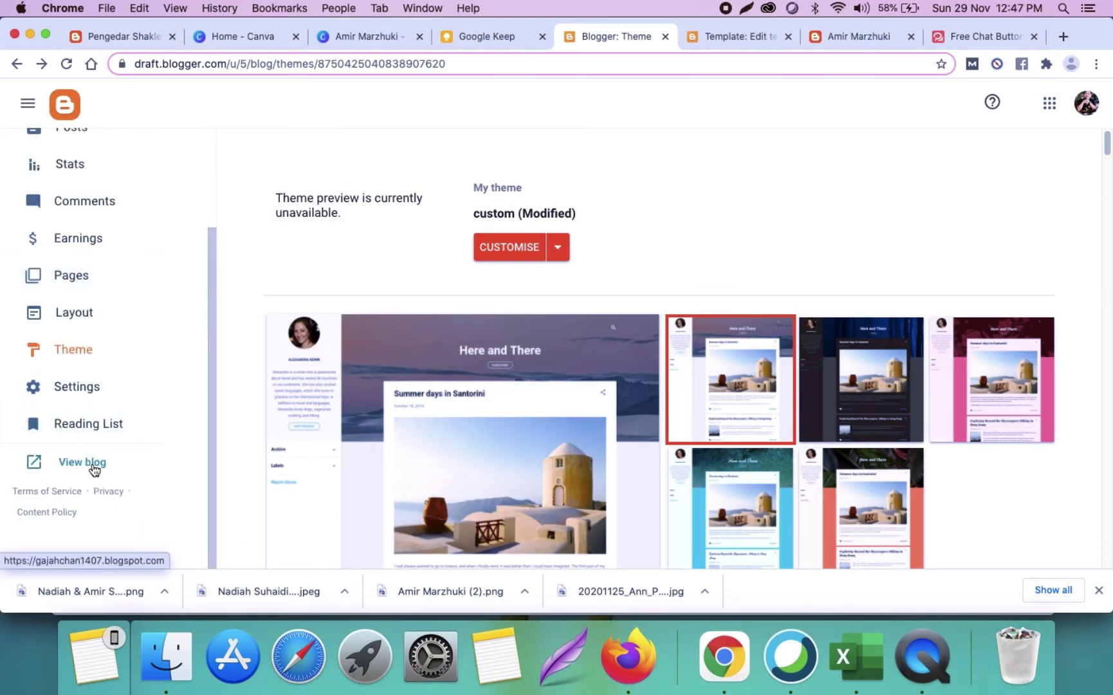
left_click(93, 465)
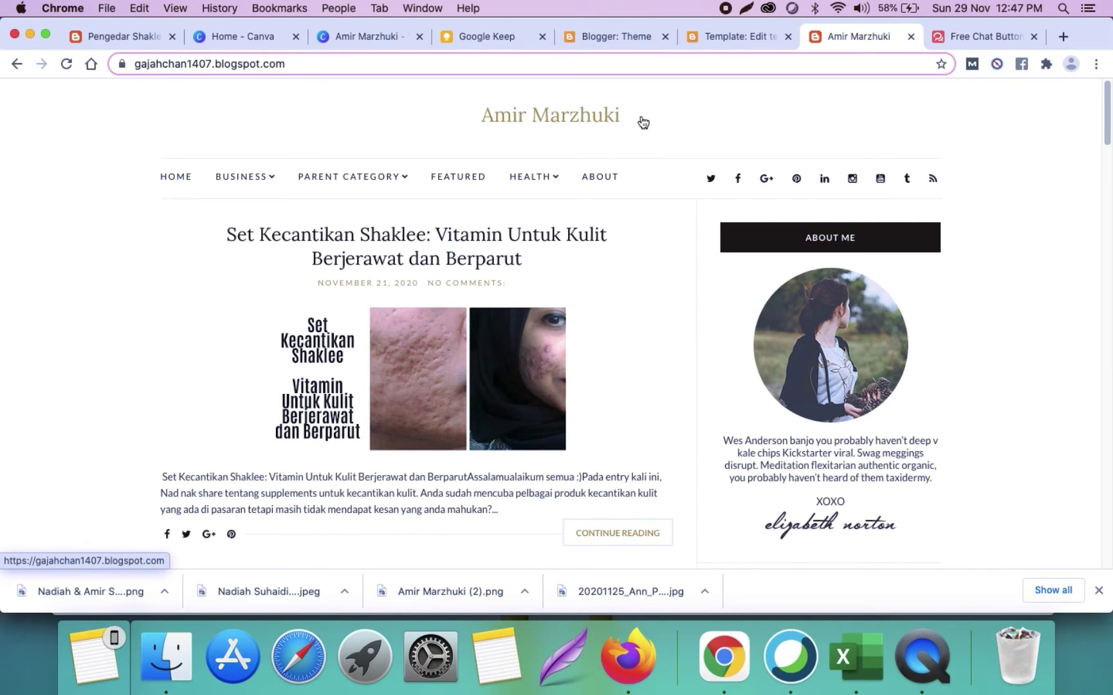
Step: Scroll the live blog to inspect the Olsen Light layout and About Me sidebar, then return to Theme
mouse_move(252, 183)
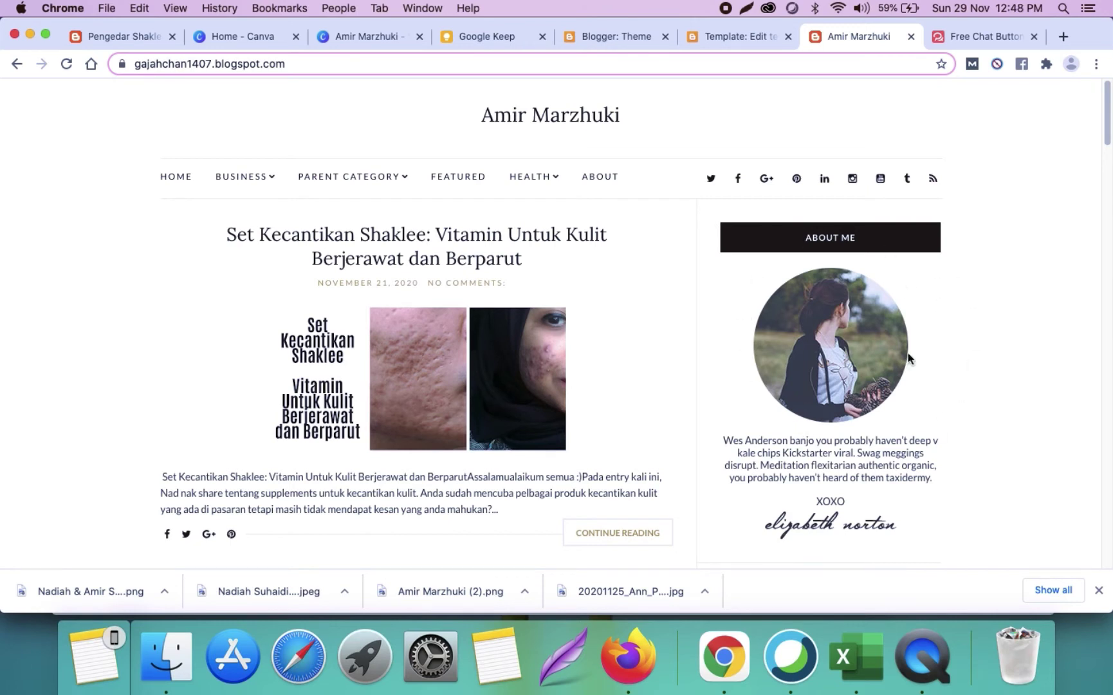
scroll(843, 454, "down", 1)
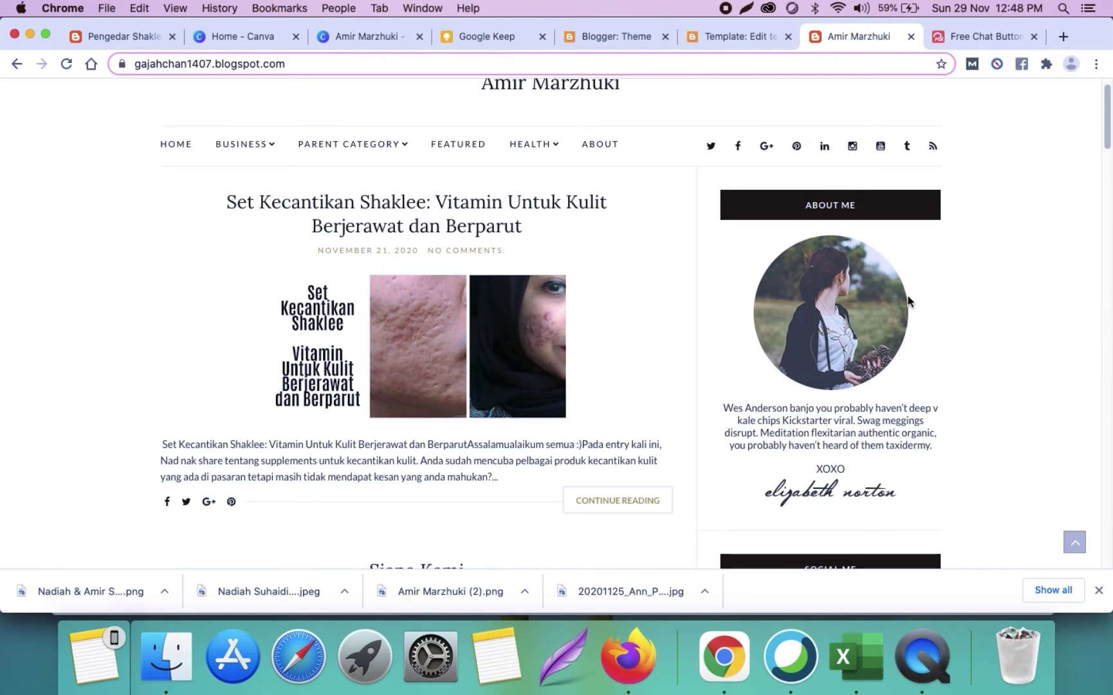
scroll(907, 300, "up", 1)
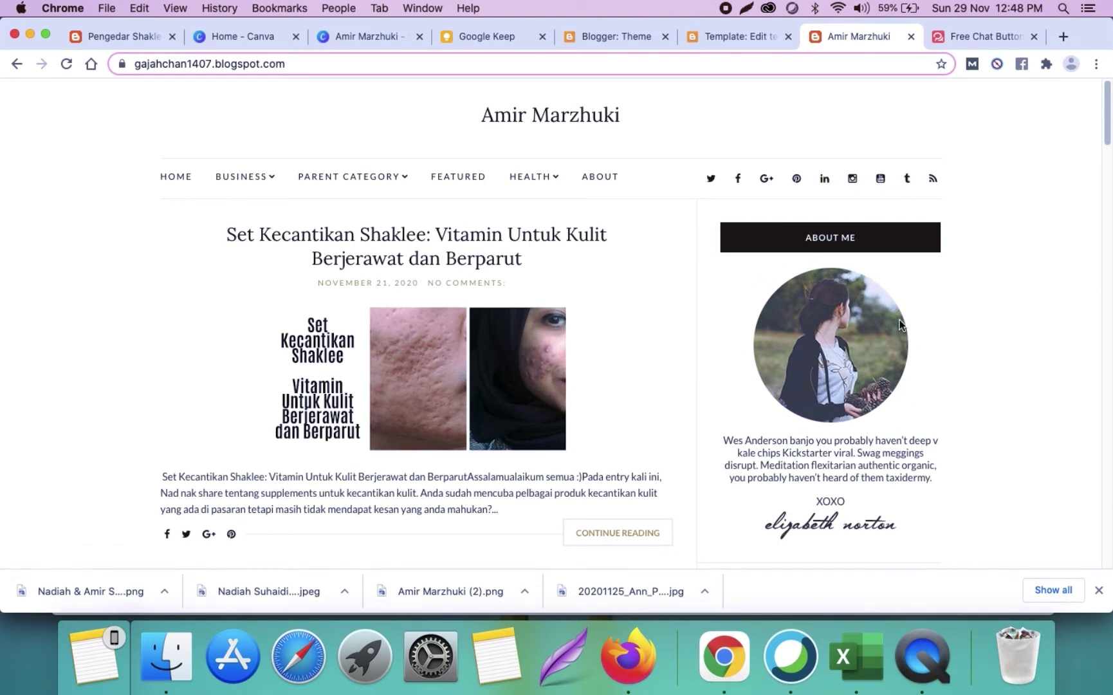
scroll(896, 334, "down", 2)
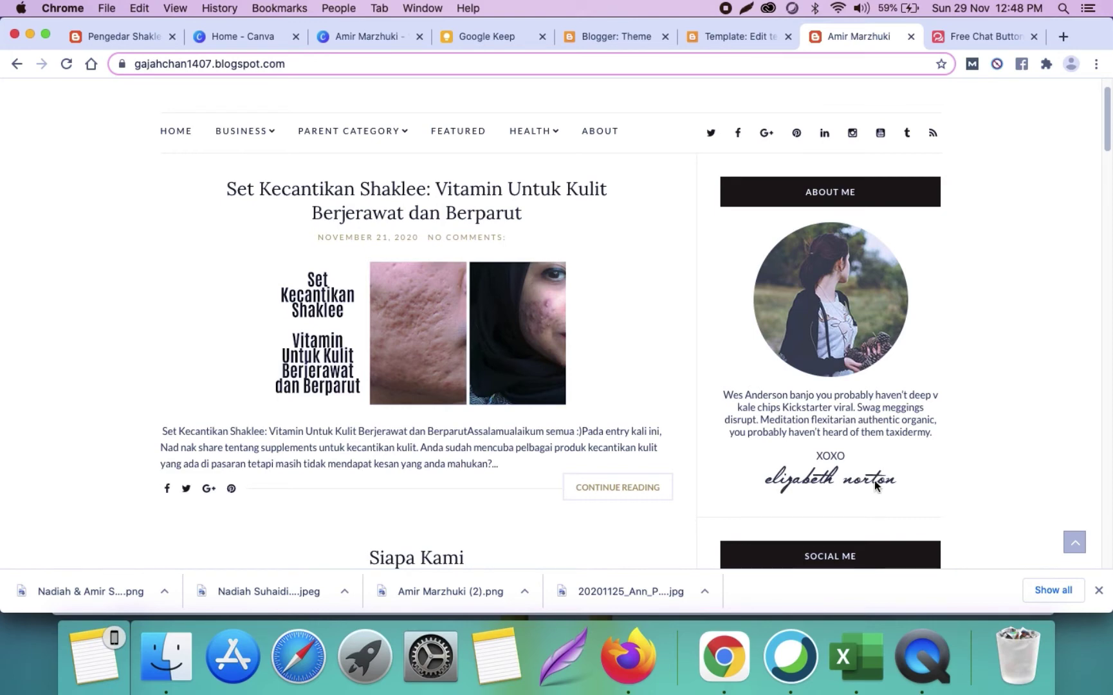
scroll(871, 474, "up", 2)
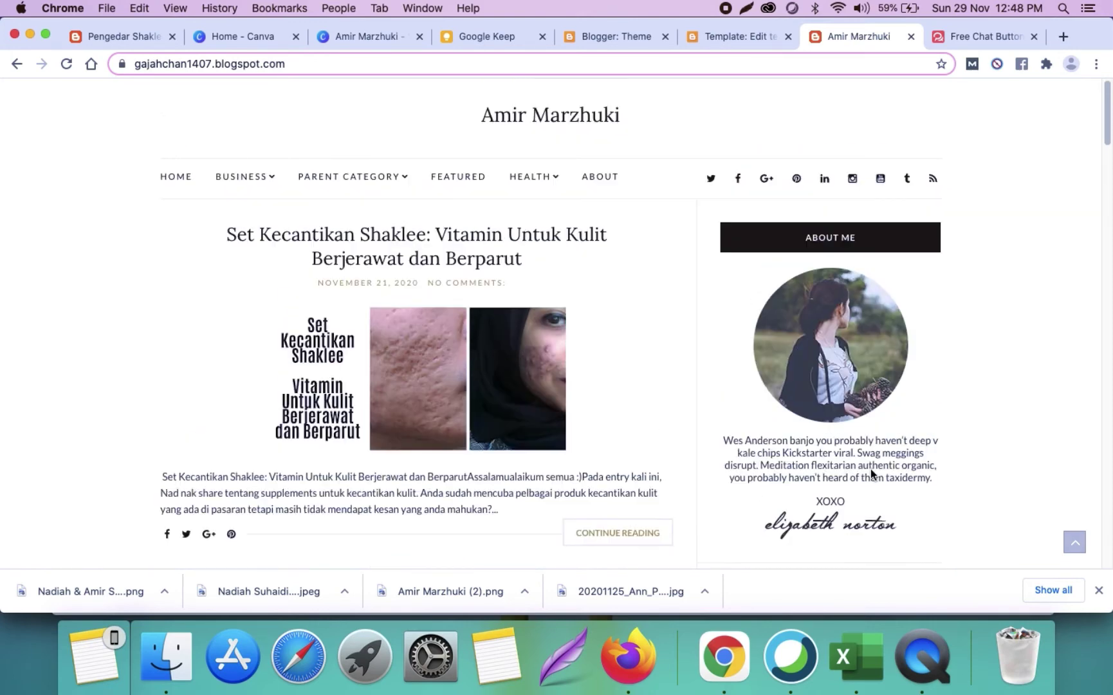
left_click(621, 38)
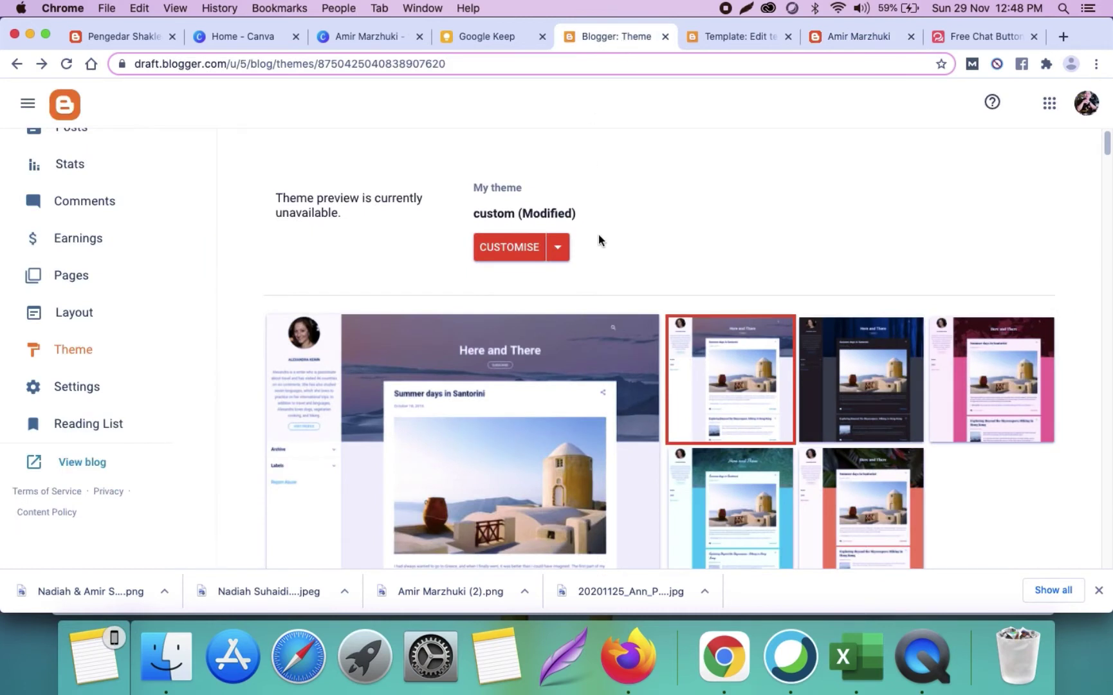
Step: In Layout, upload the cherry-blossom name banner PNG to the header gadget
left_click(128, 313)
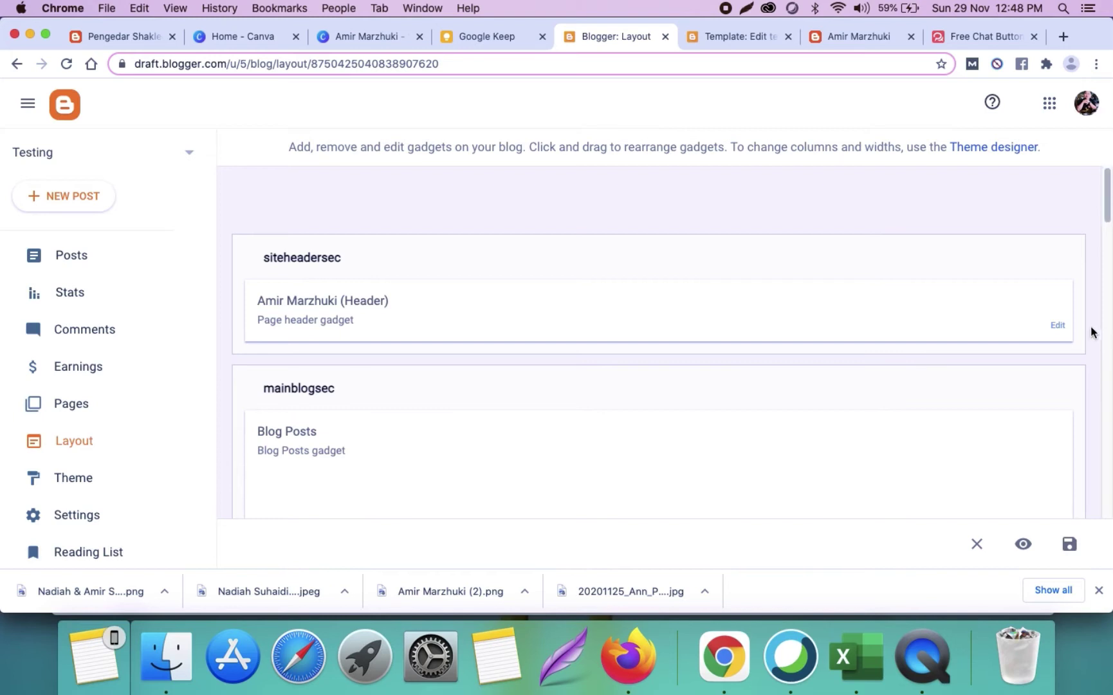
left_click(1058, 325)
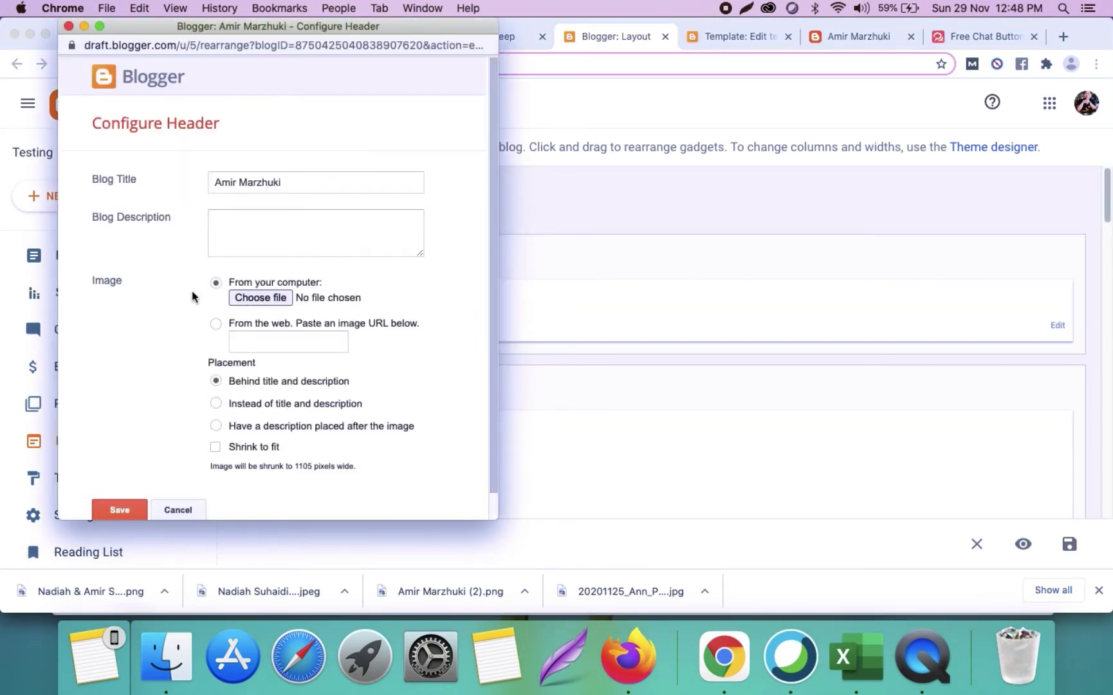
left_click(282, 299)
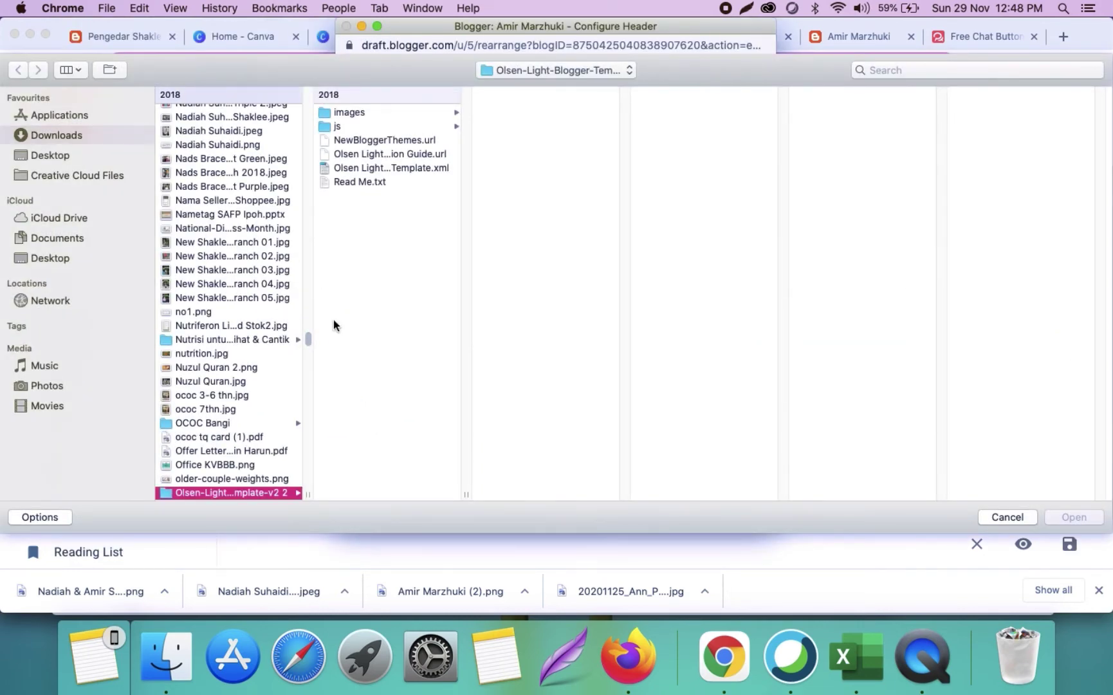
left_click_drag(308, 339, 309, 91)
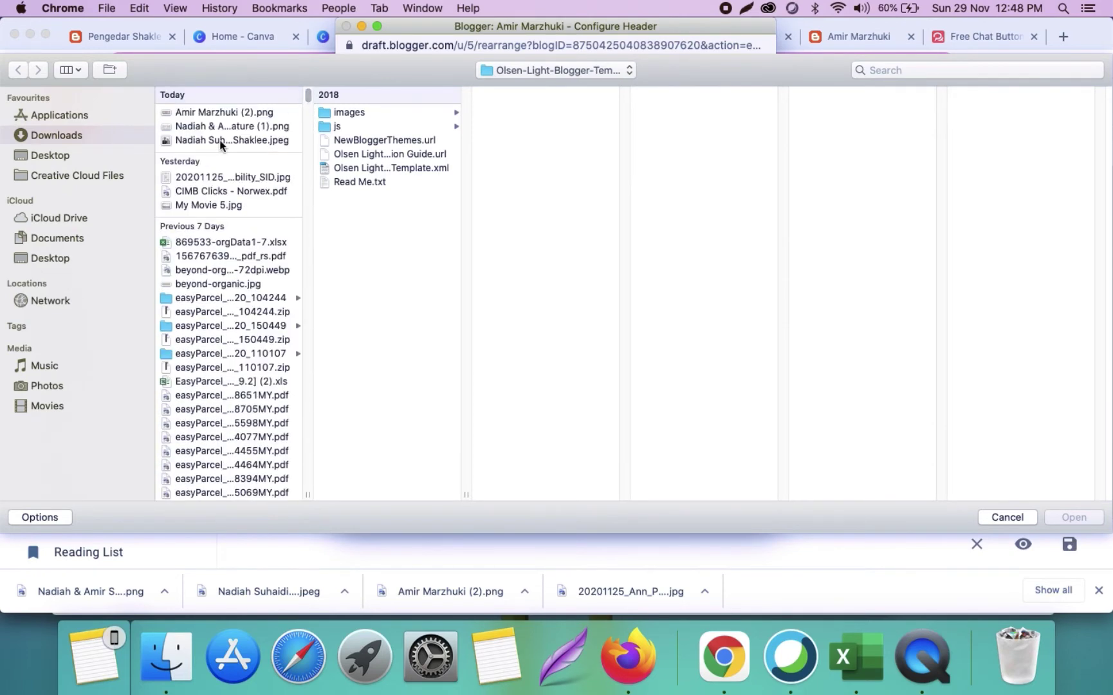
left_click(204, 113)
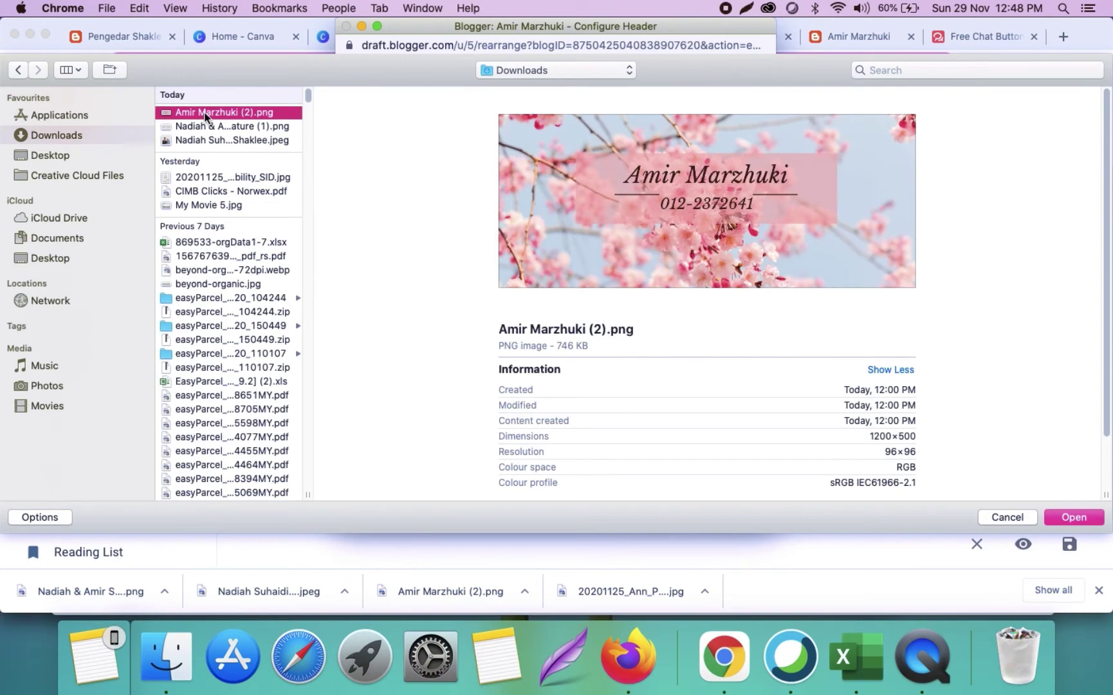
key("Return")
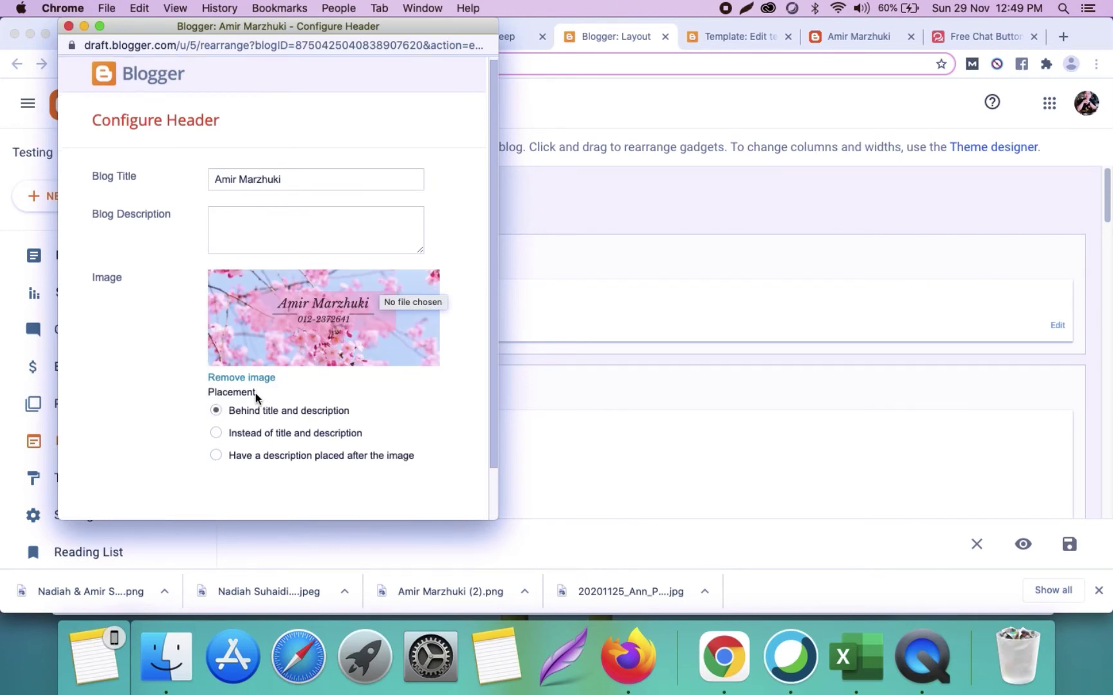
Step: Place the banner 'Instead of title and description' and save the header gadget
scroll(256, 398, "down", 2)
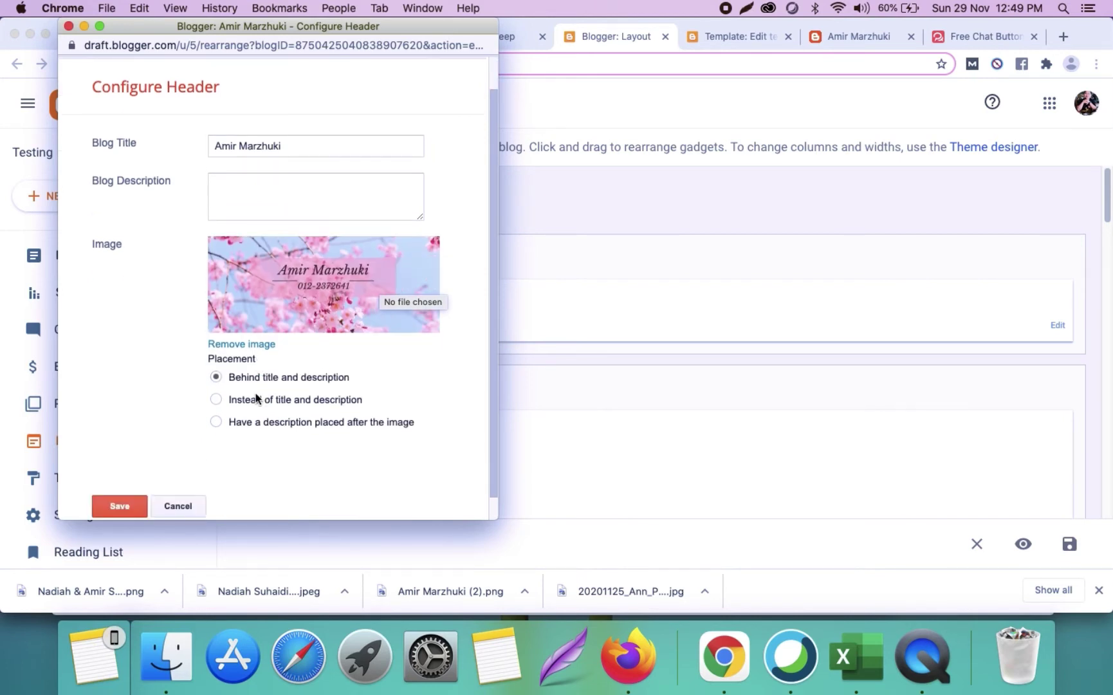
left_click(216, 400)
scroll(344, 381, "down", 1)
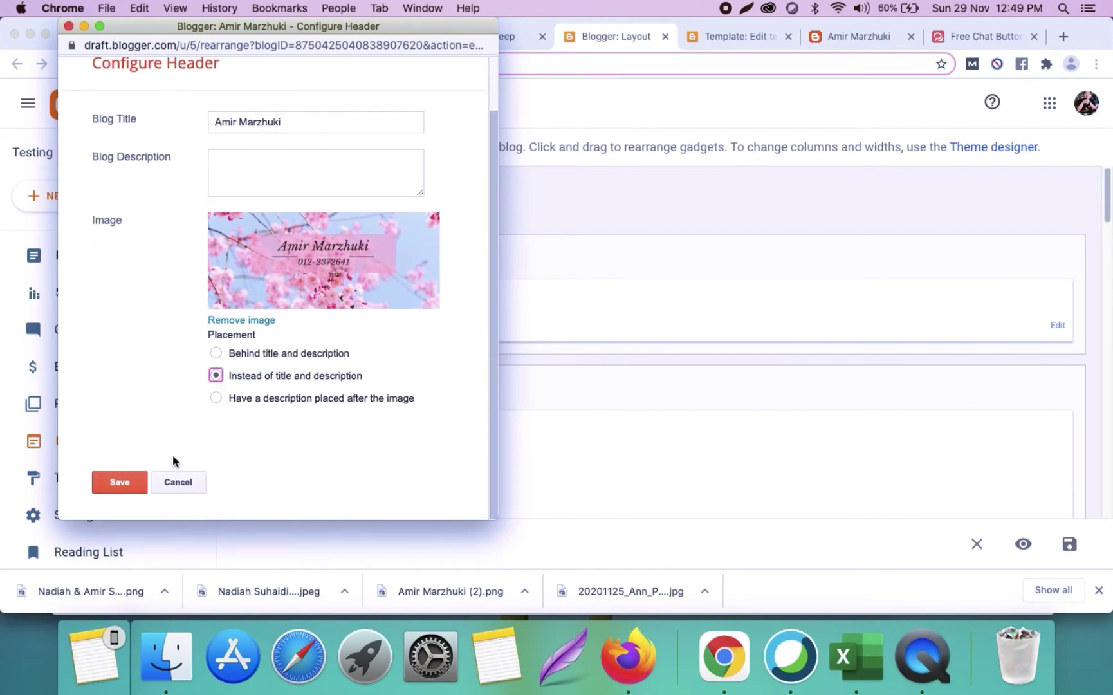
left_click(125, 479)
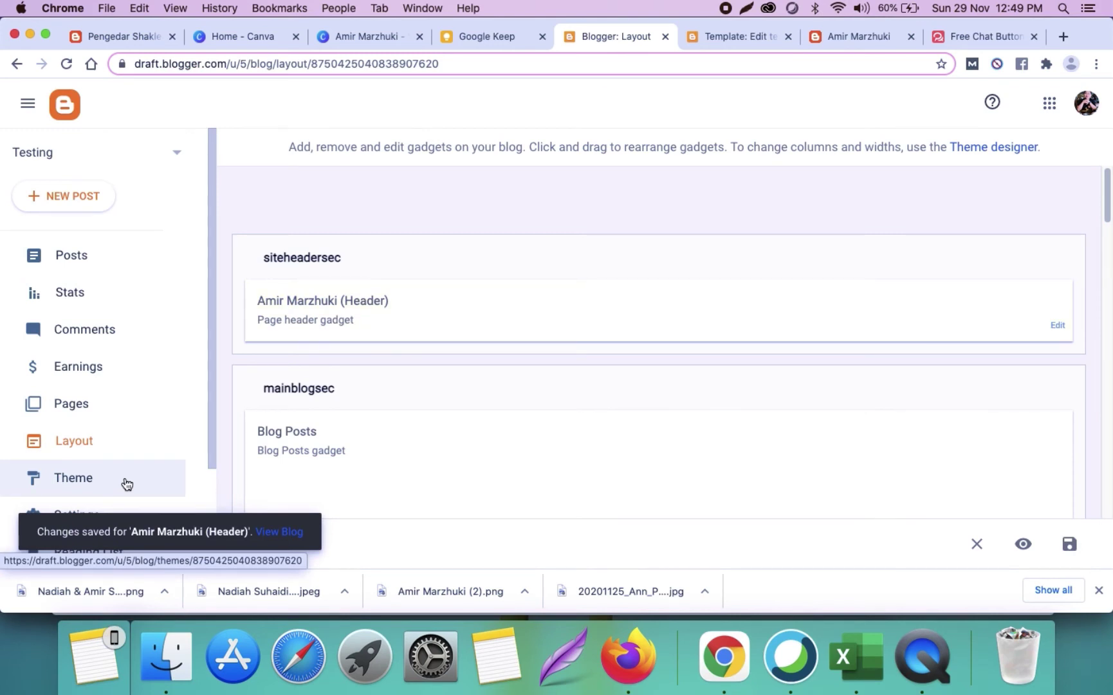
Step: View the live blog to check the cherry-blossom banner header, then go to the theme HTML editor
scroll(106, 392, "down", 4)
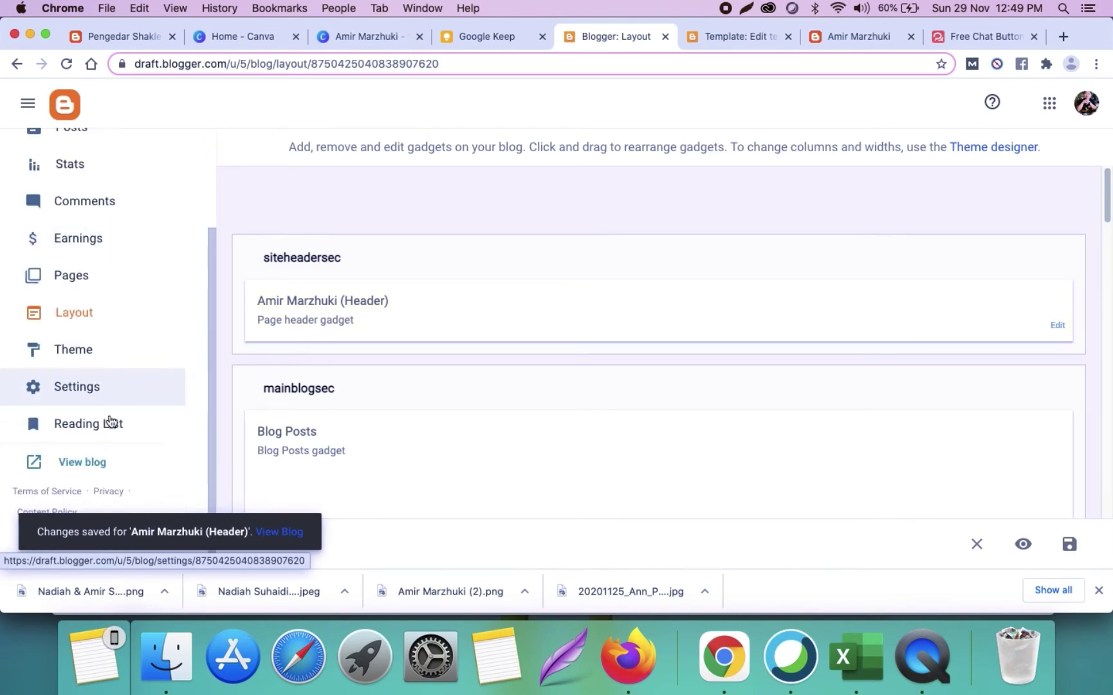
left_click(94, 465)
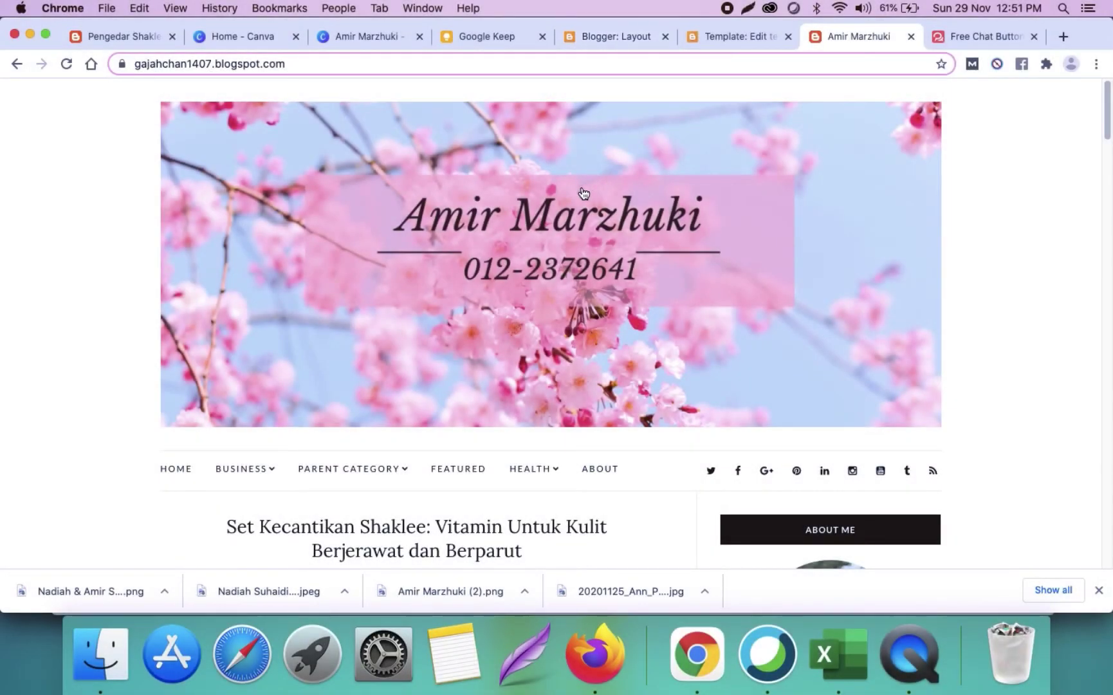
scroll(473, 357, "down", 3)
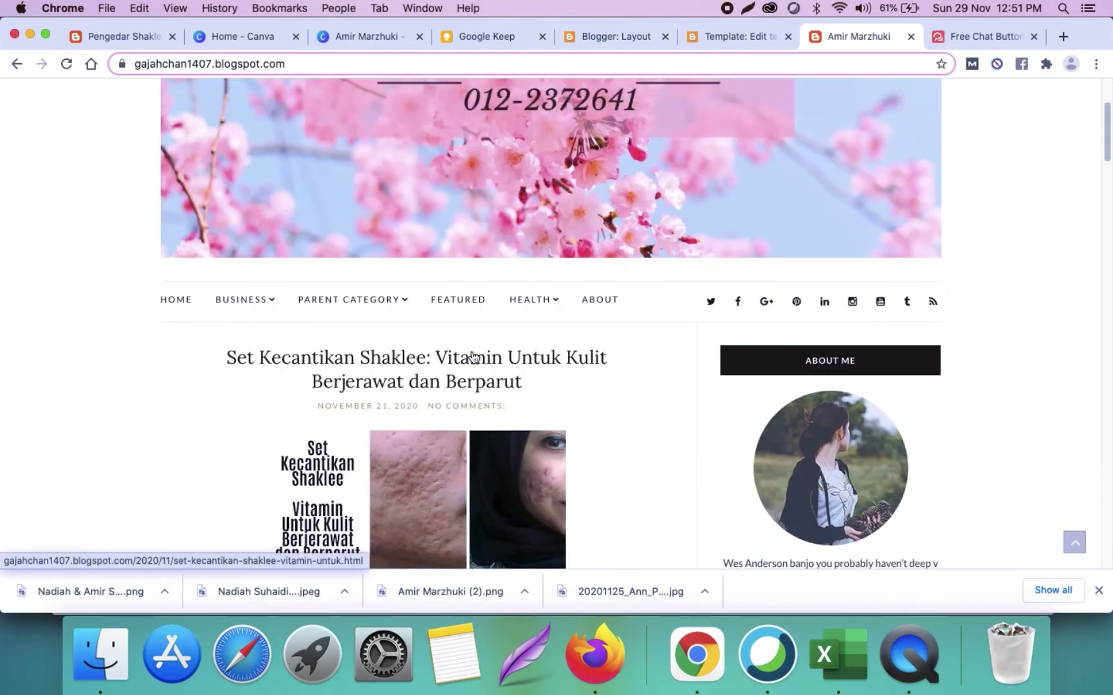
mouse_move(249, 301)
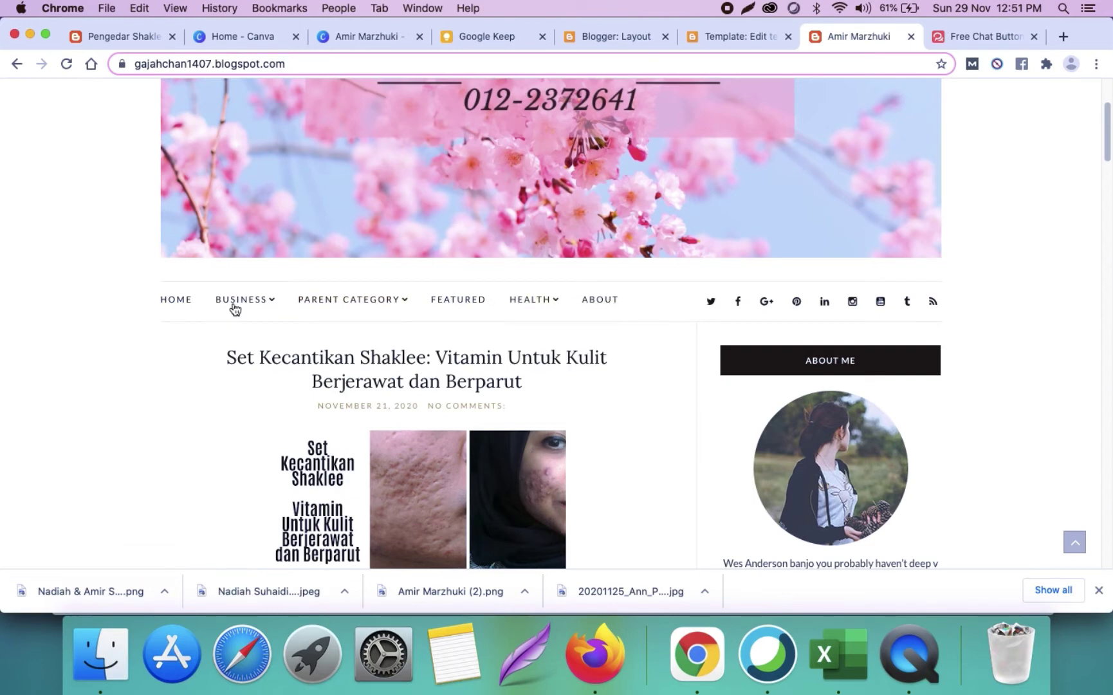
left_click(716, 34)
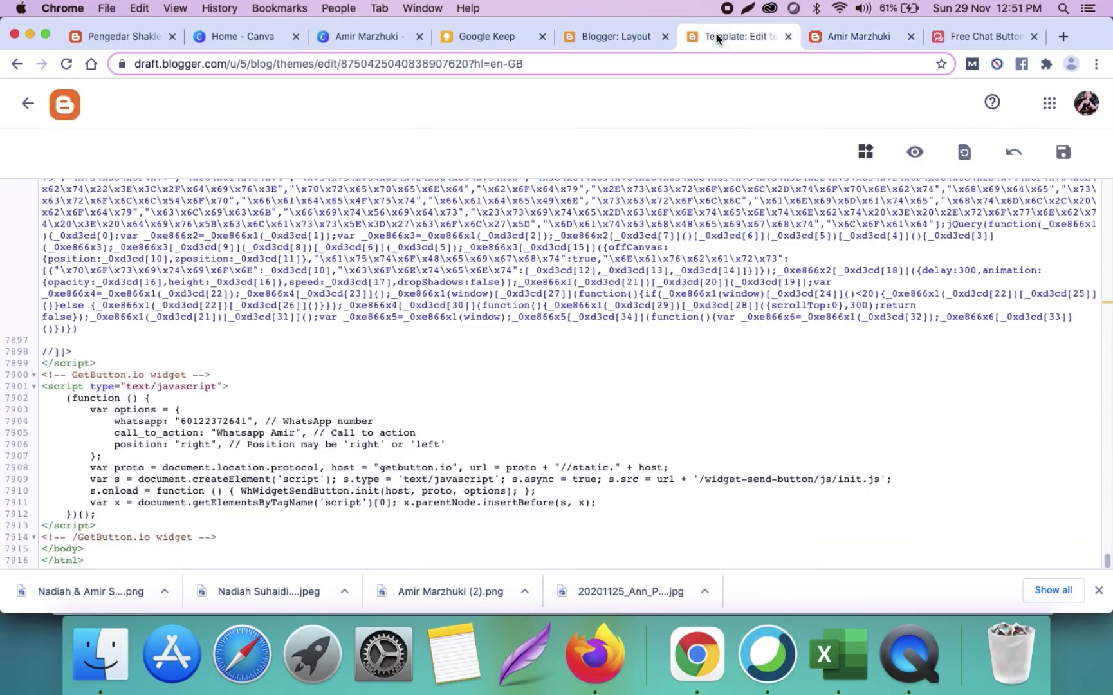
Step: Go back through the Theme settings and reopen the theme's Edit HTML editor
left_click(27, 103)
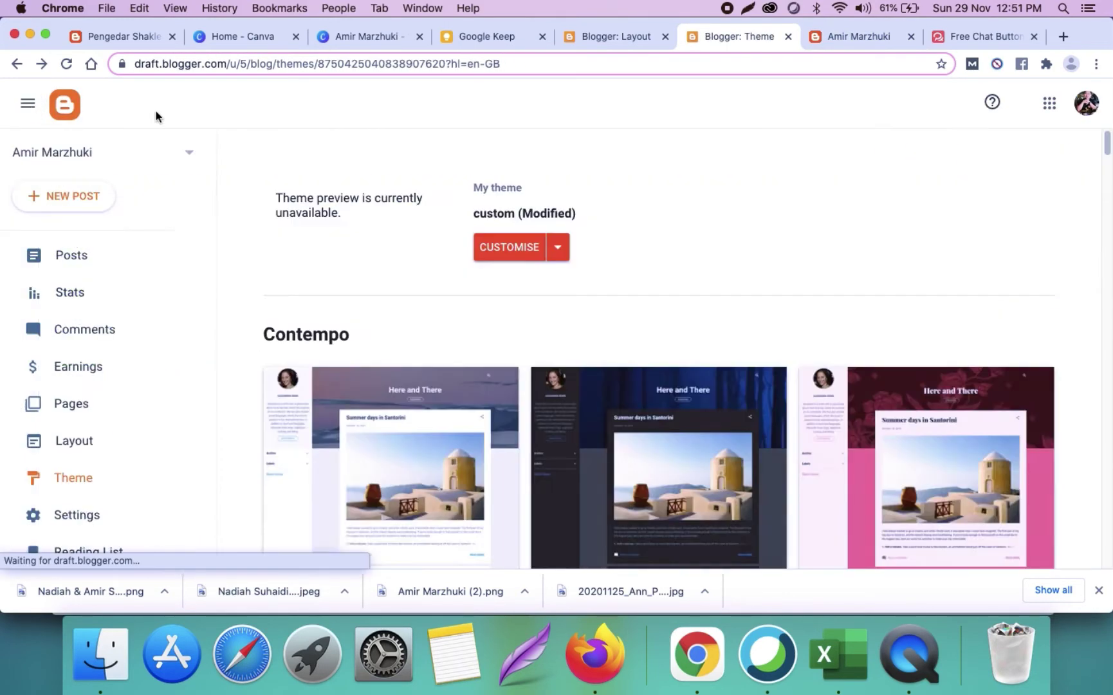
left_click(788, 37)
left_click(598, 38)
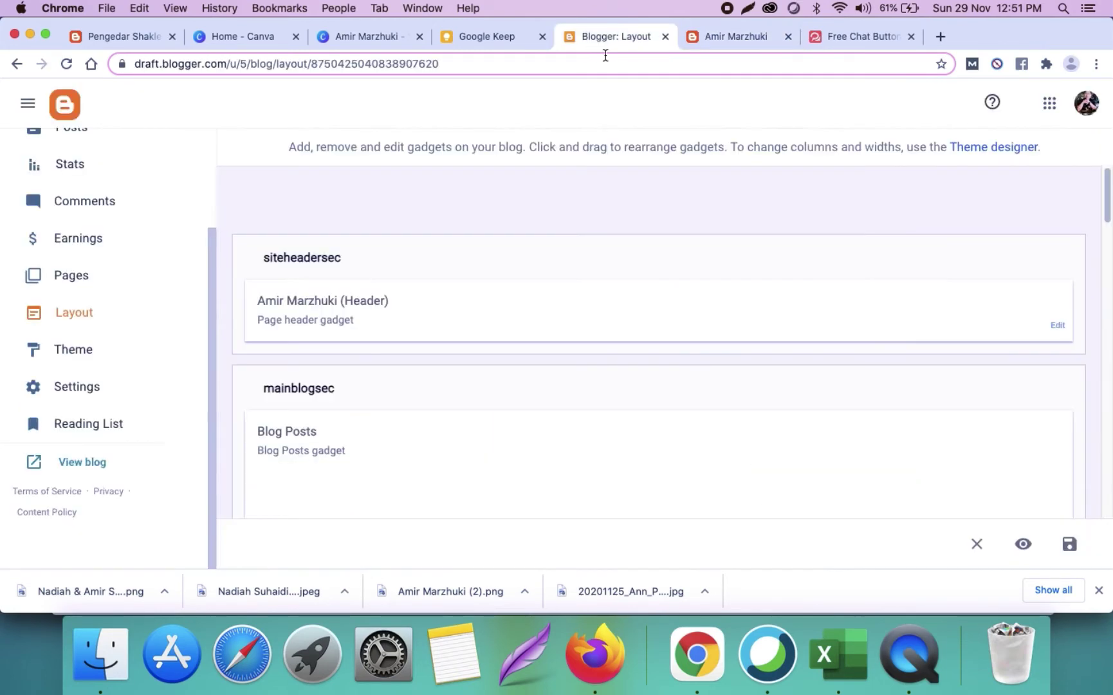
left_click(113, 353)
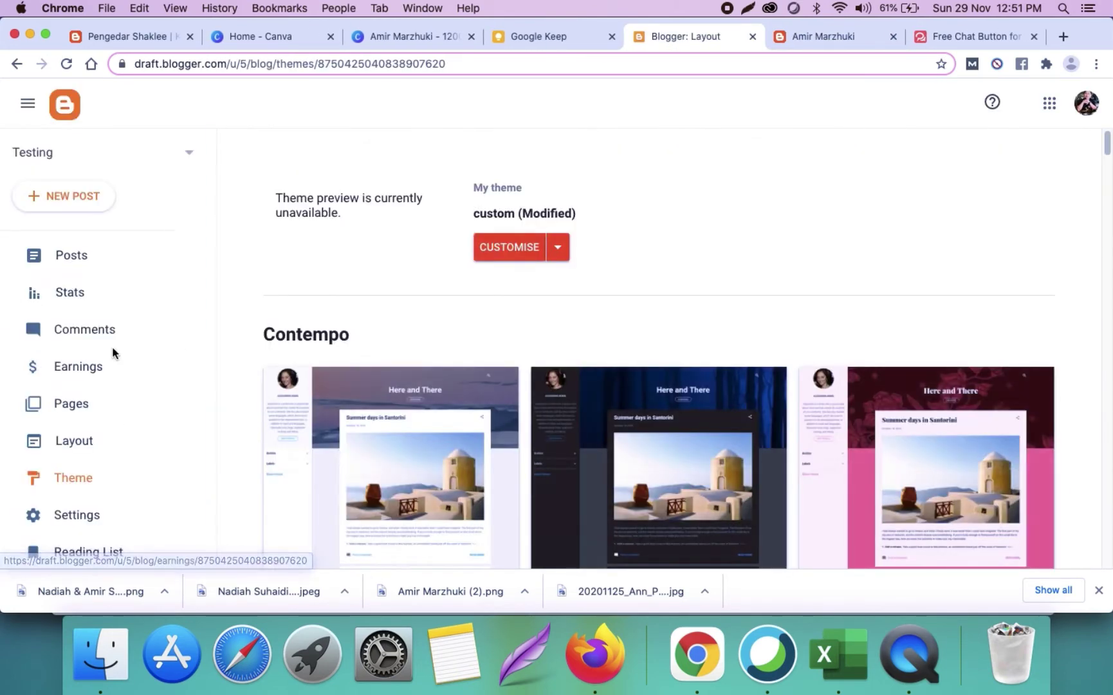
left_click(561, 257)
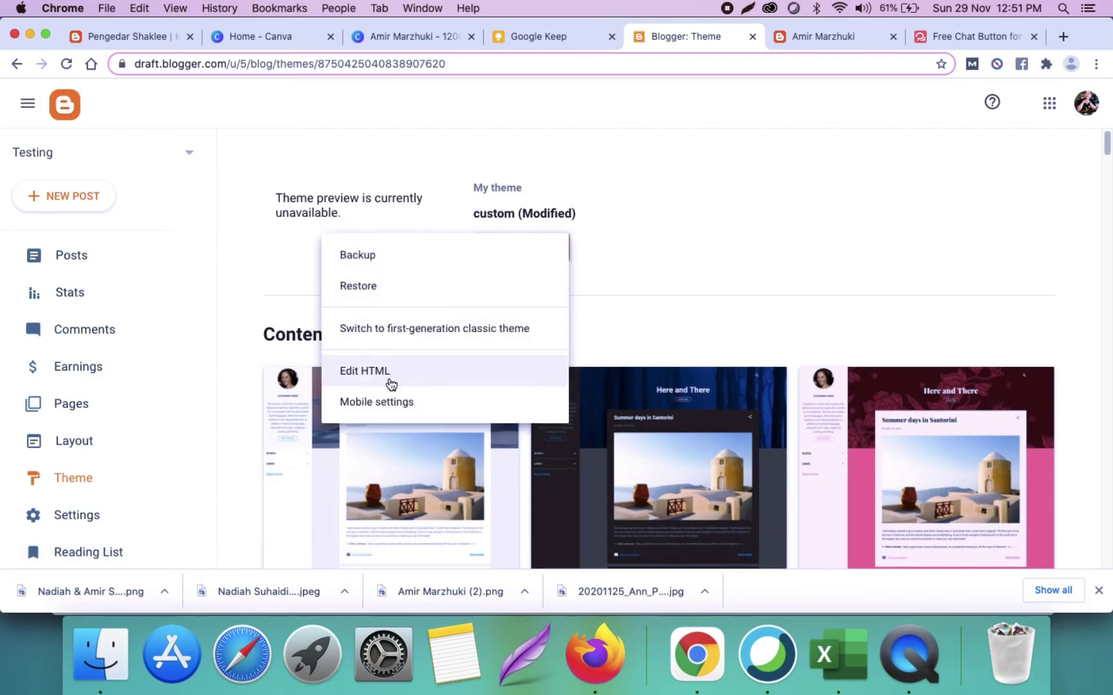
left_click(390, 381)
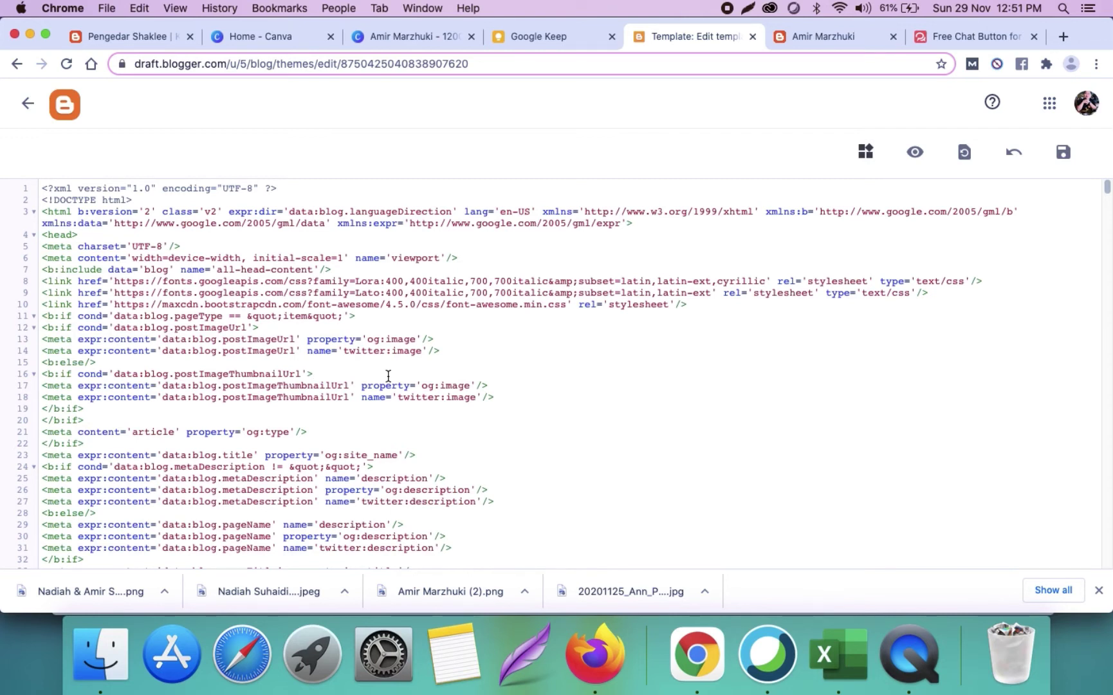
Step: Search the template code for 'internet' to jump to the navigation menu section
key("super+f")
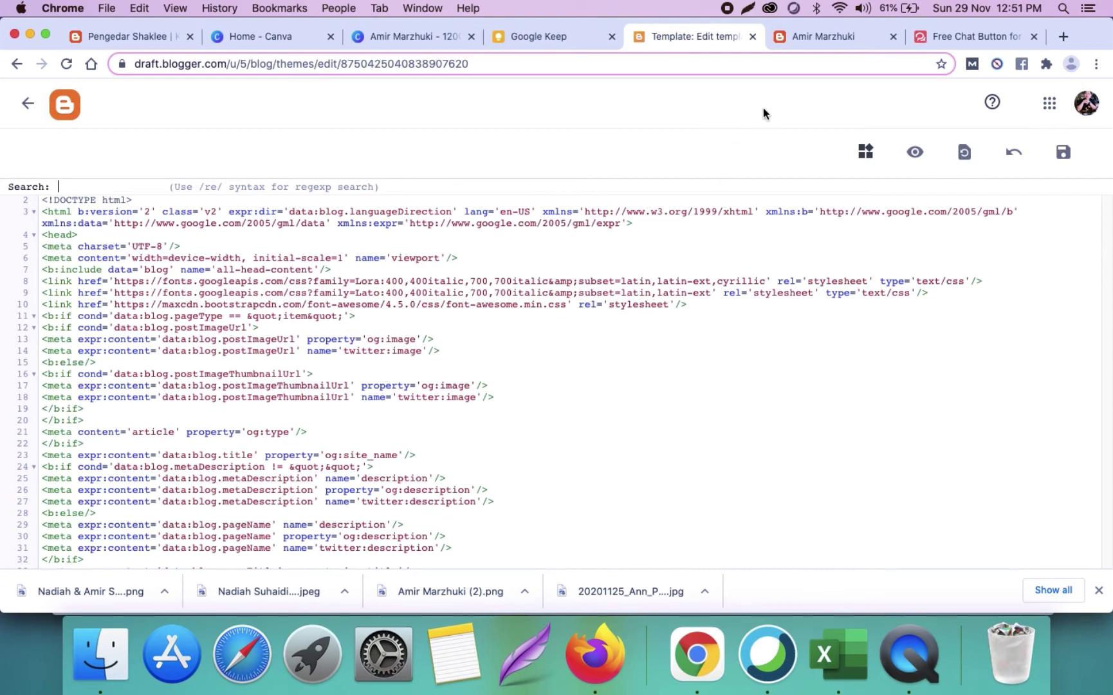
left_click(808, 34)
mouse_move(244, 306)
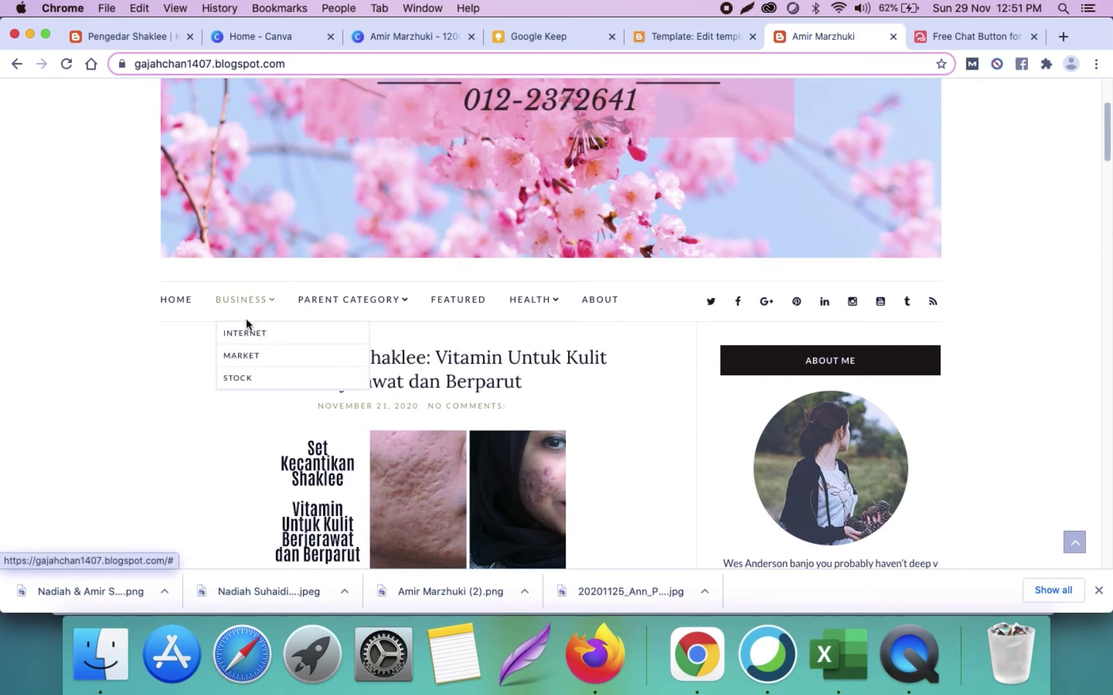
left_click(694, 36)
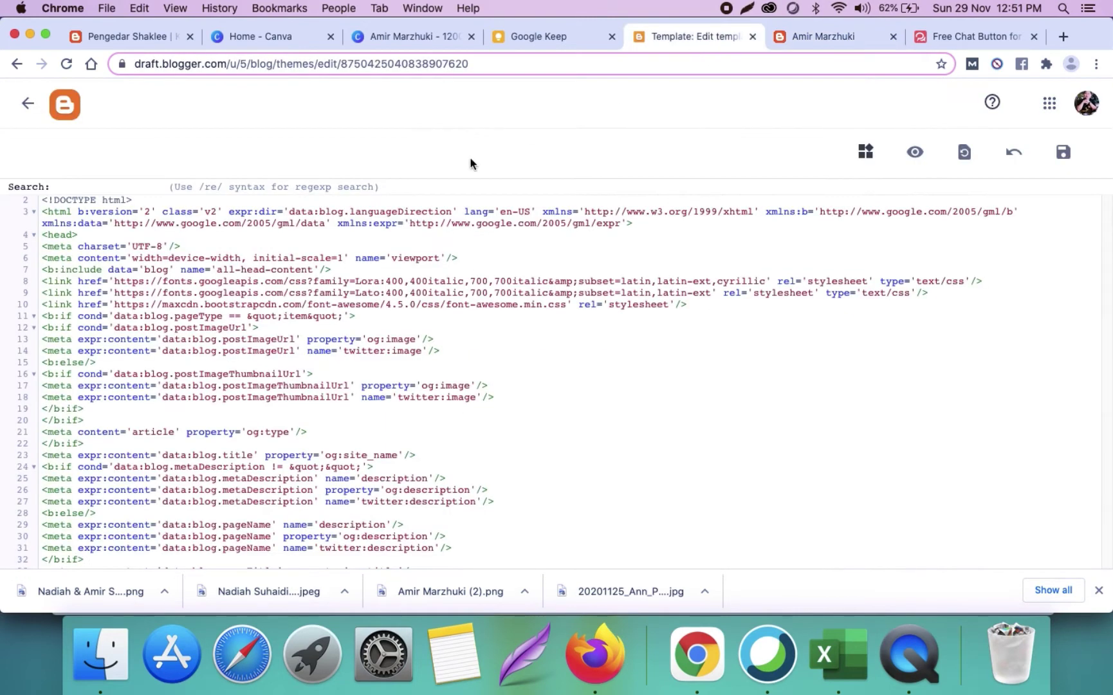
type("internet")
key("Return")
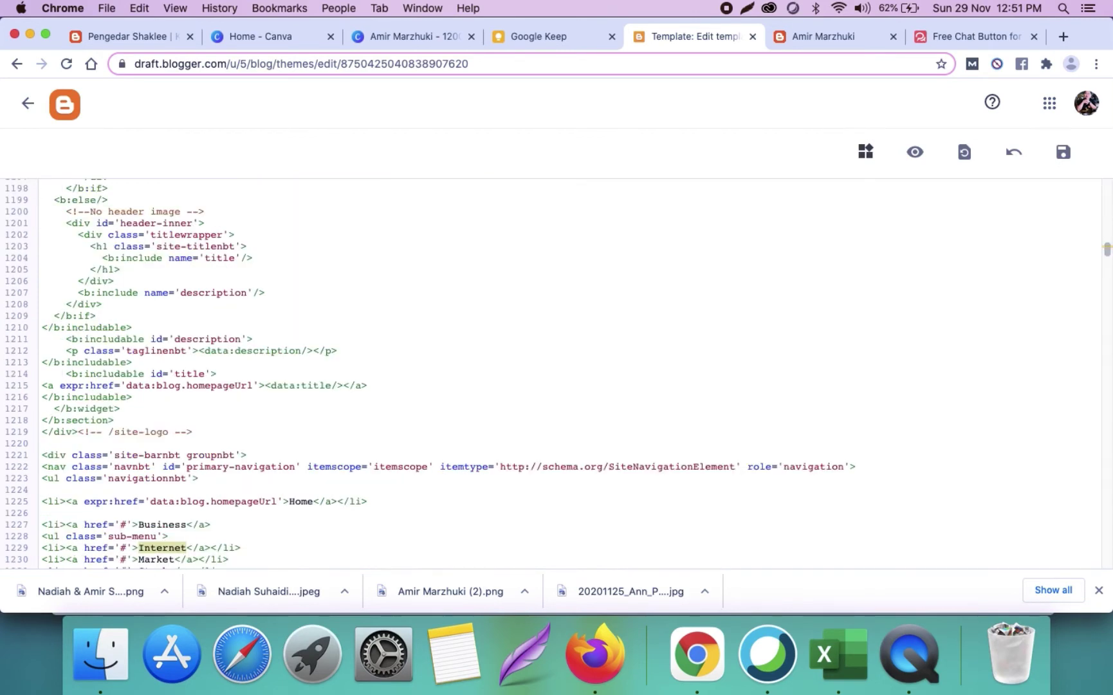
Step: Rename the Business menu label to 'Set Shaklee' in the theme code
scroll(276, 221, "down", 5)
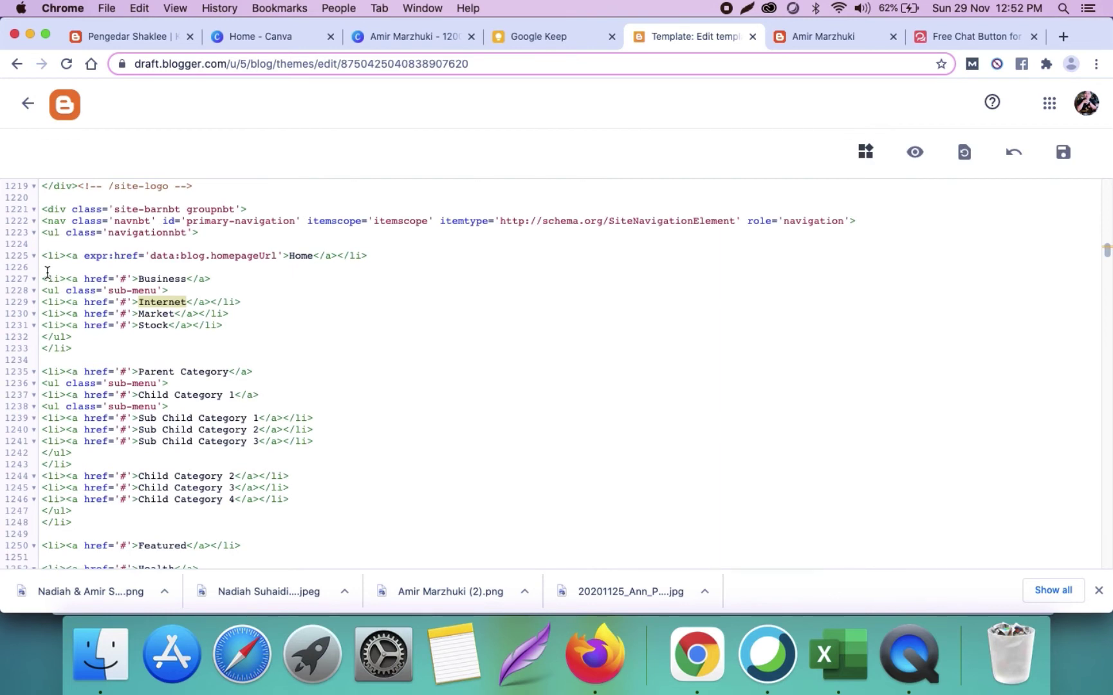
left_click_drag(47, 271, 205, 352)
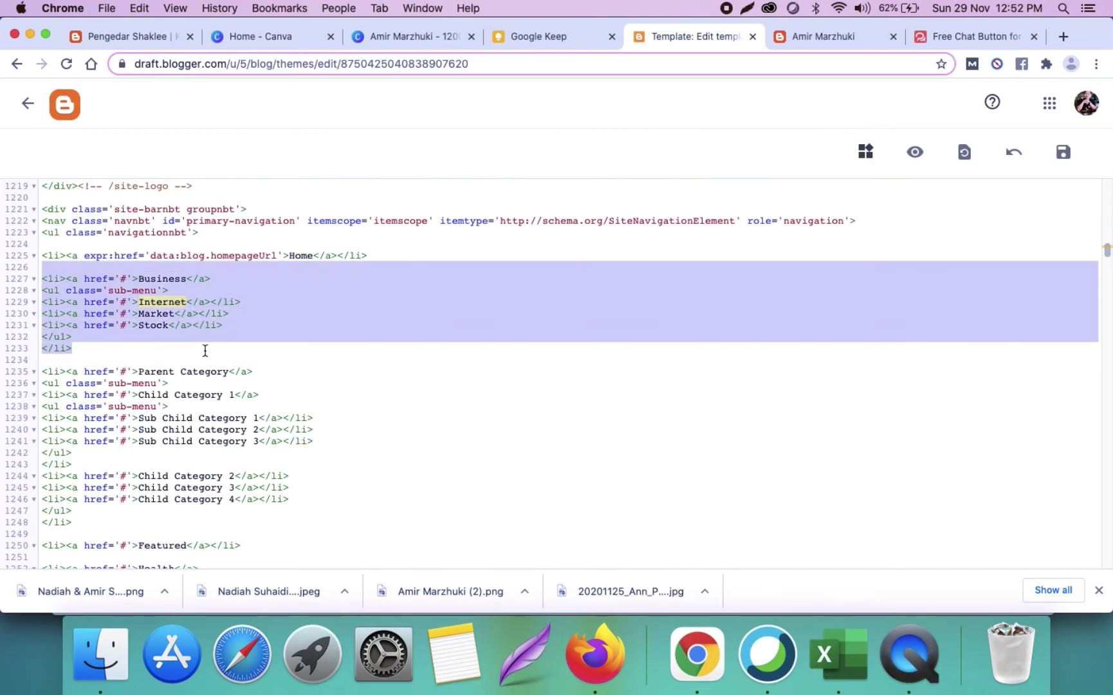
double_click(161, 280)
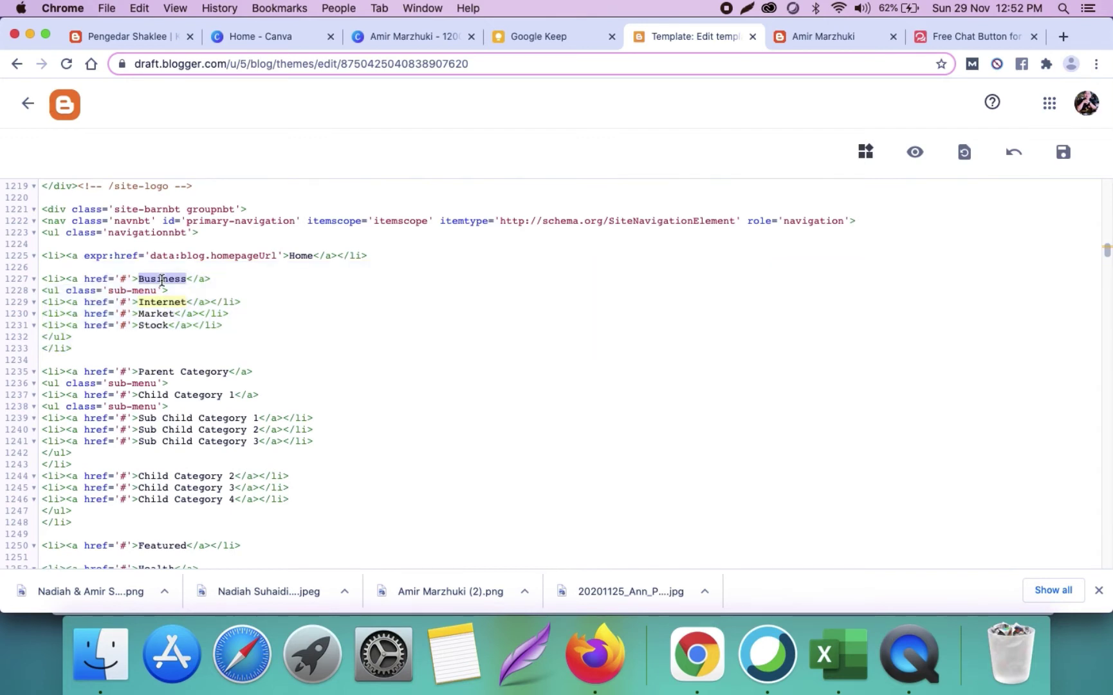
type("Set Shaklee")
left_click(256, 284)
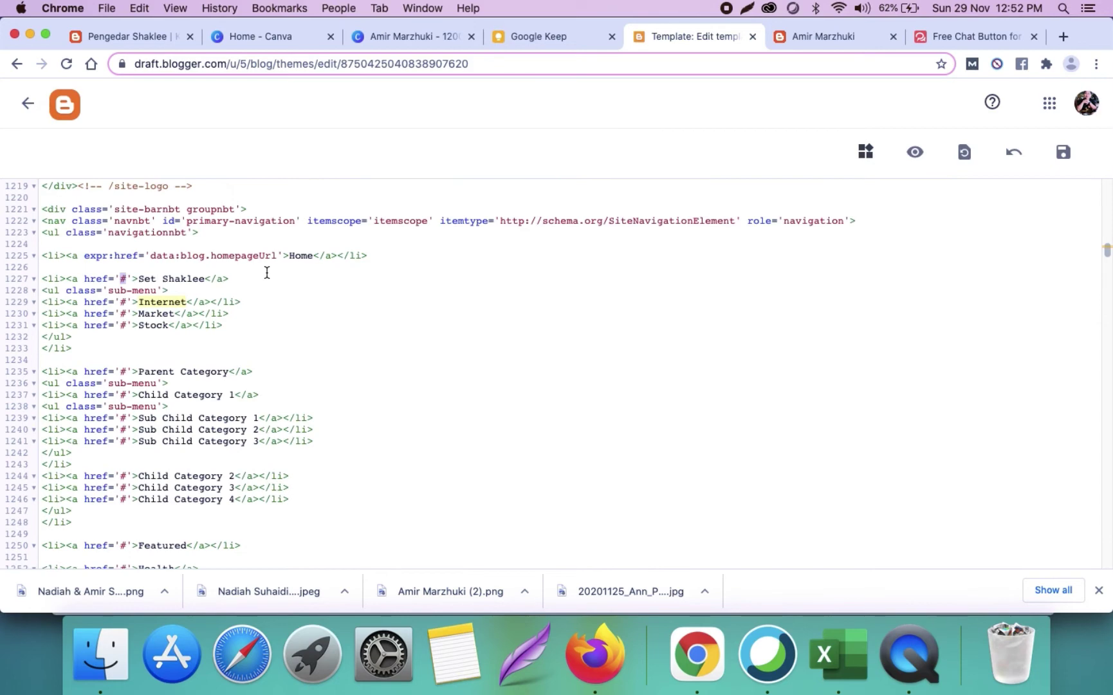
Step: Check the navigation menu and its Internet submenu link on the live blog
left_click(820, 45)
mouse_move(244, 308)
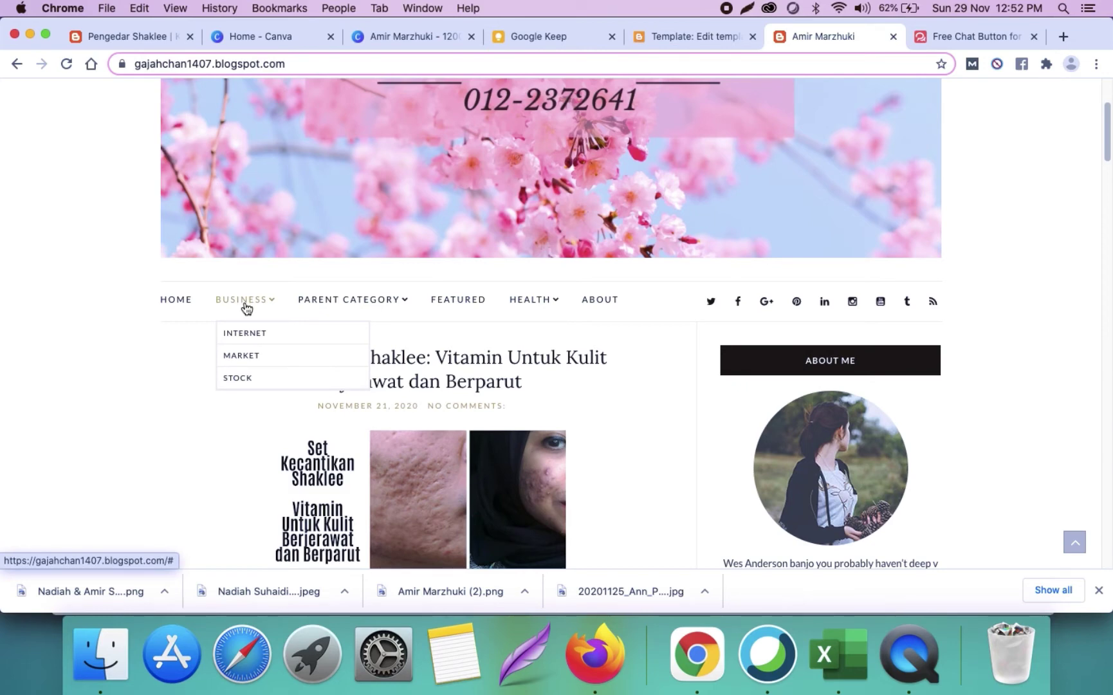
left_click(249, 340)
scroll(250, 340, "down", 5)
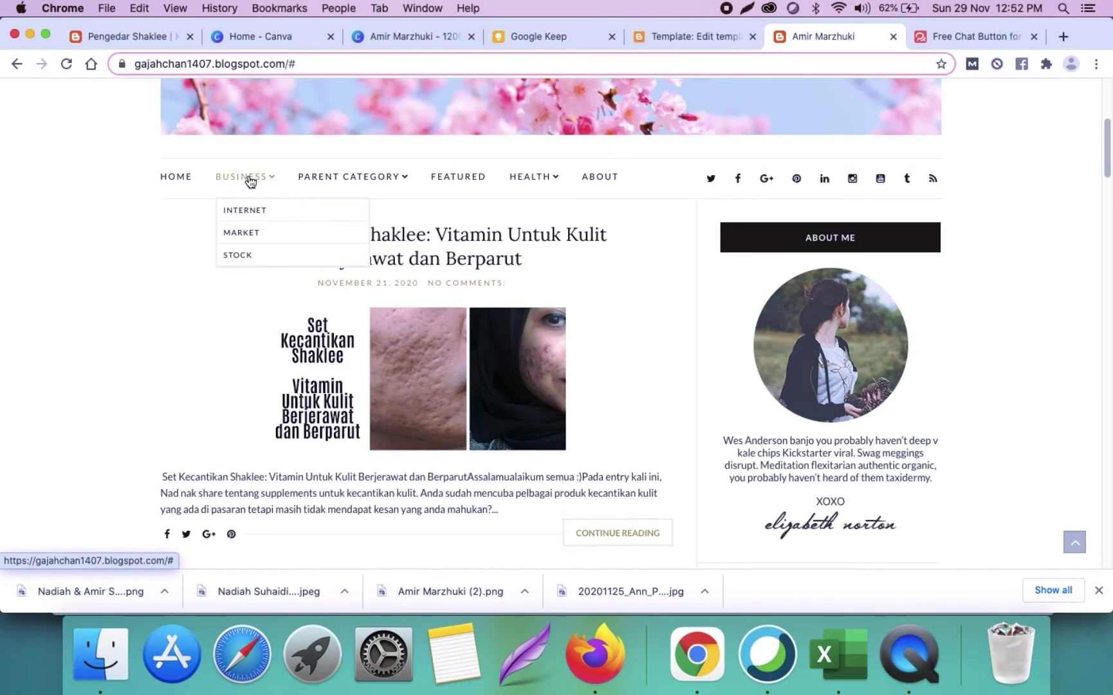
left_click(671, 36)
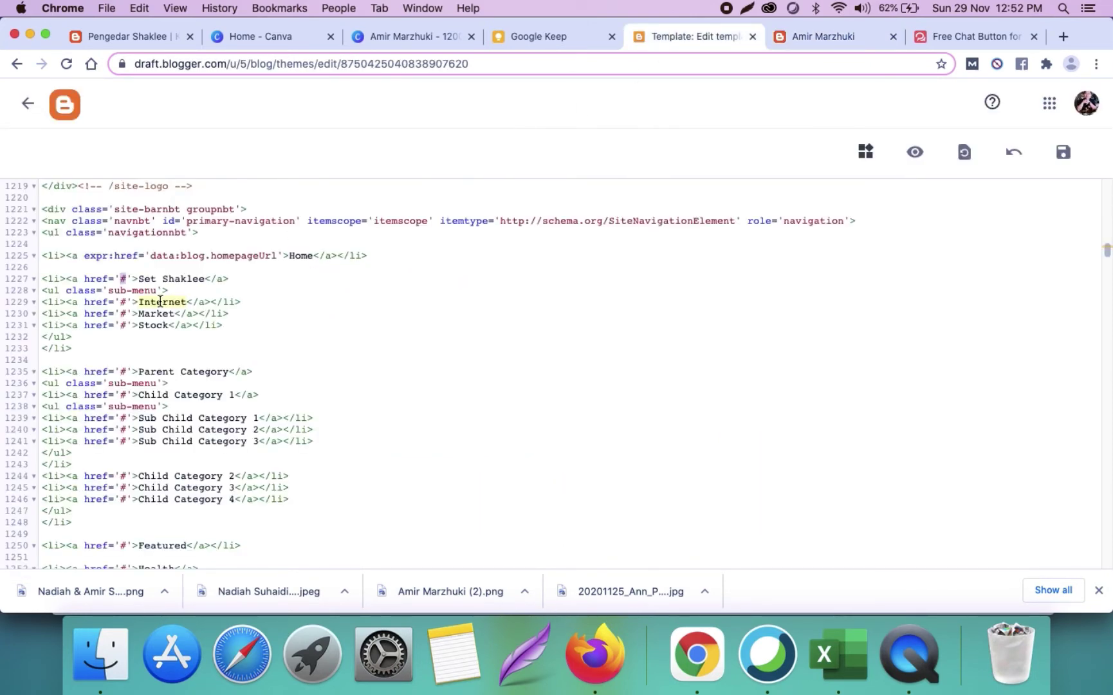
Step: Rename the Internet submenu item to 'Set Cantik Shaklee' and select its placeholder # link
double_click(161, 301)
type("Set Cantik Shakl")
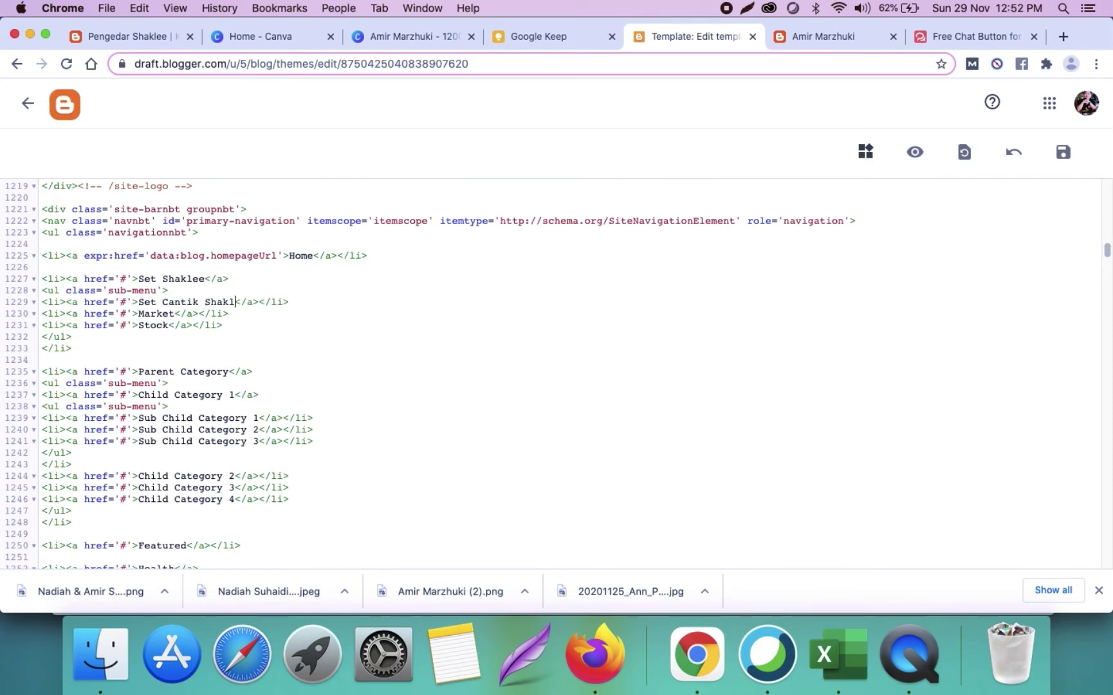
type("ee")
double_click(121, 301)
left_click(835, 38)
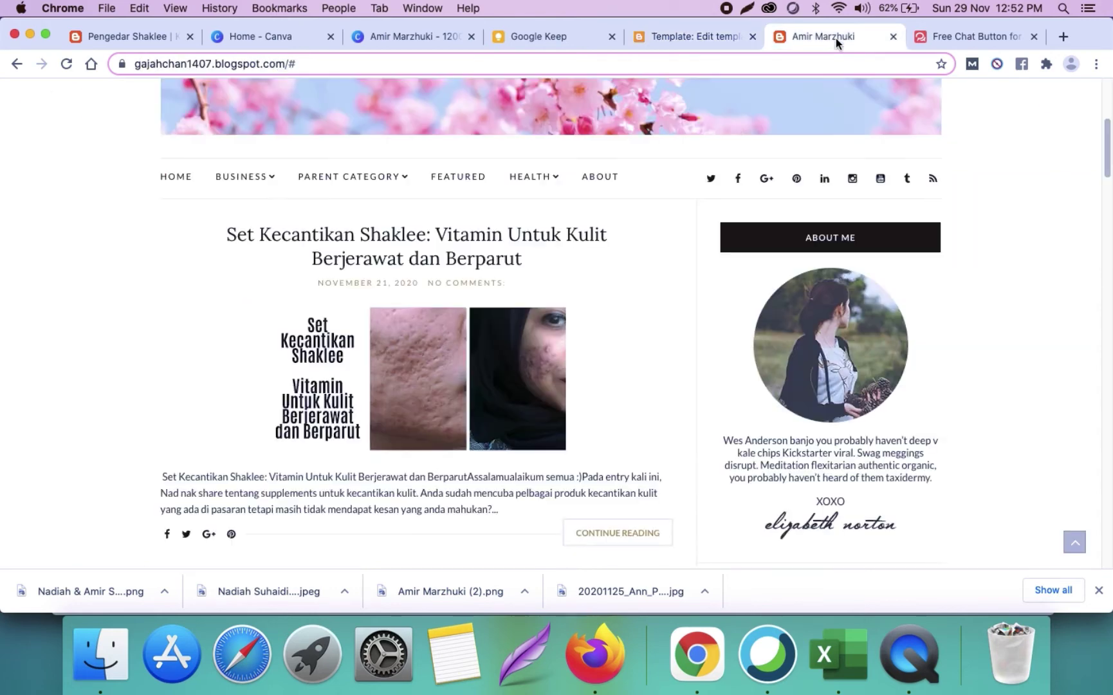
Step: Copy the Set Kecantikan Shaklee post URL and paste it as Set Cantik Shaklee's link
left_click(416, 246)
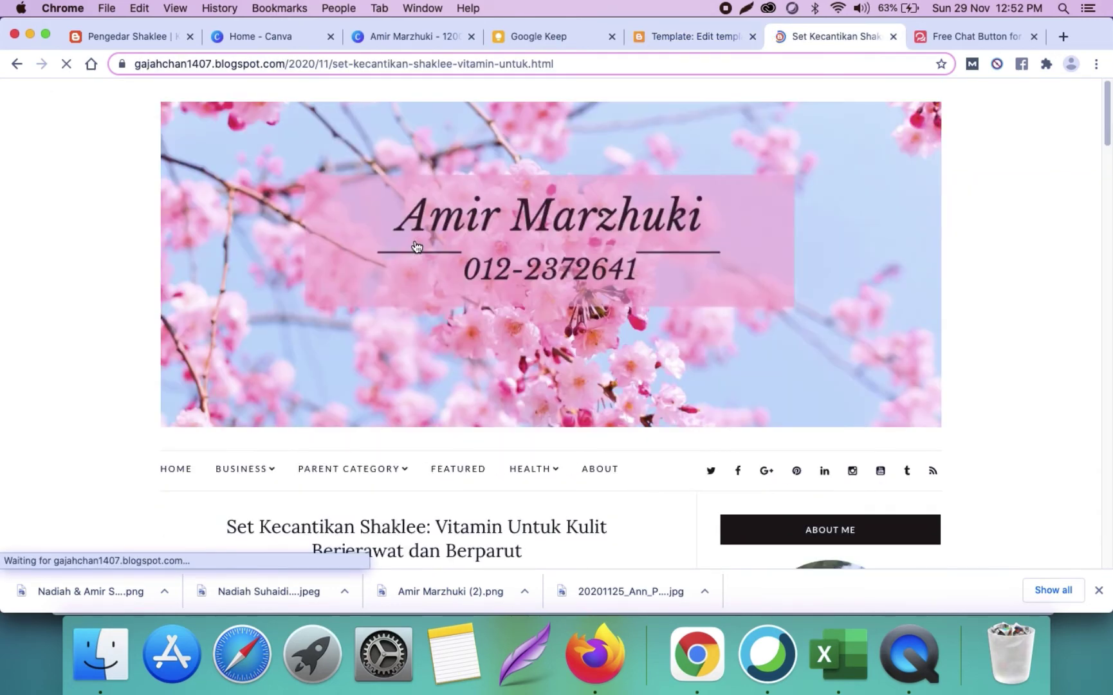
left_click(331, 63)
key("super+c")
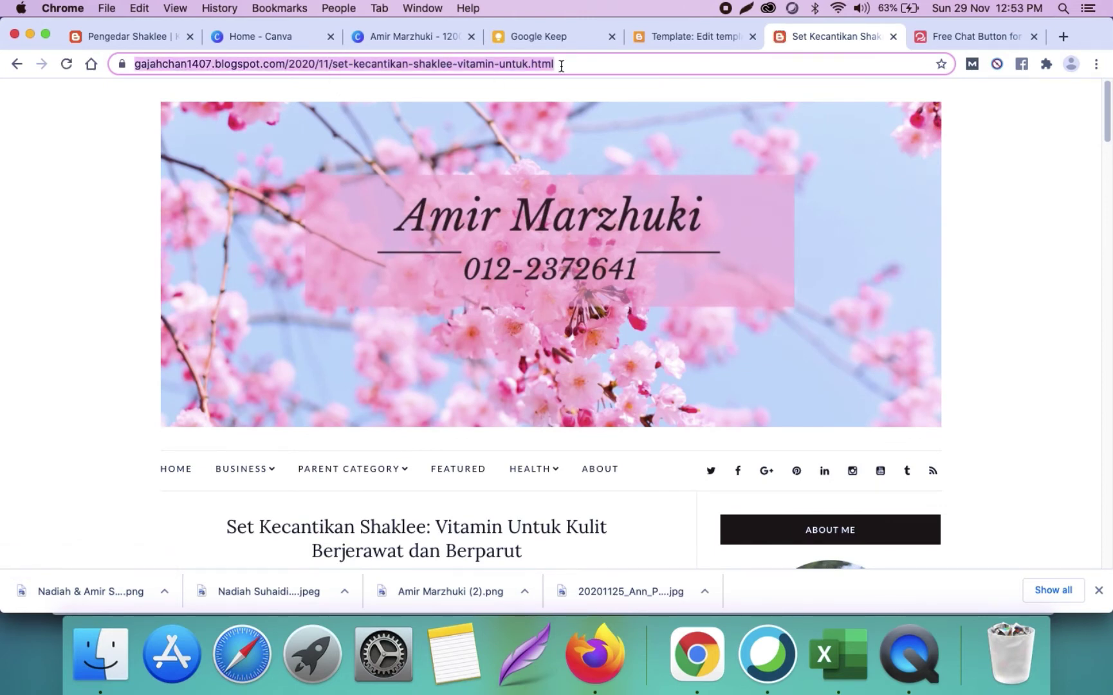
left_click(716, 36)
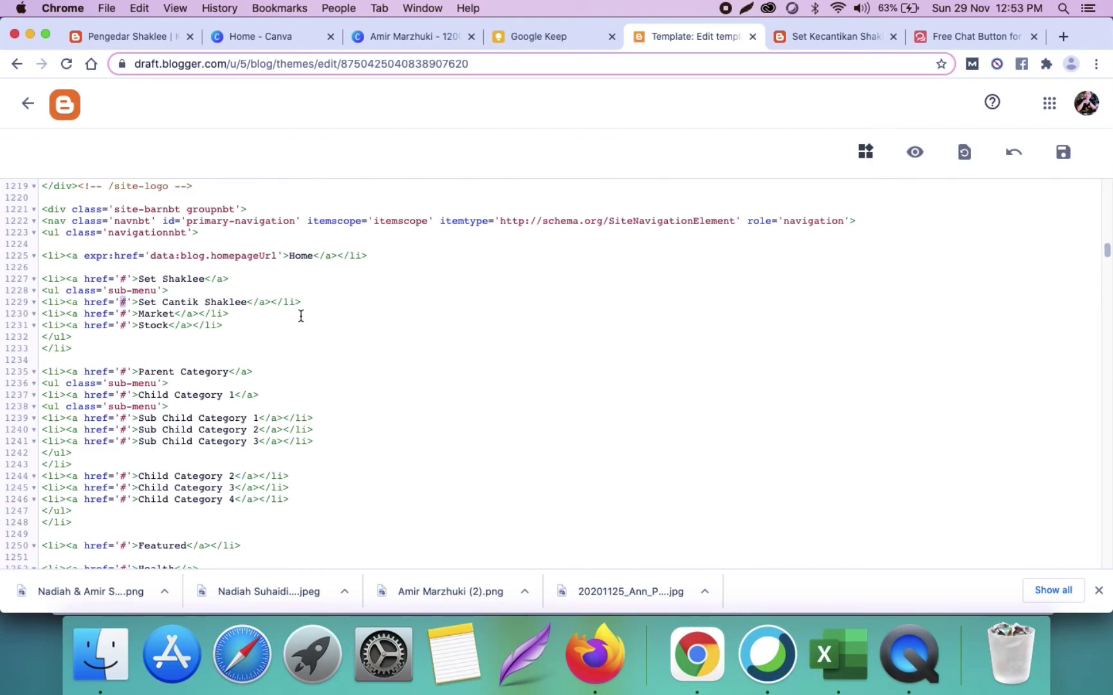
key("super+v")
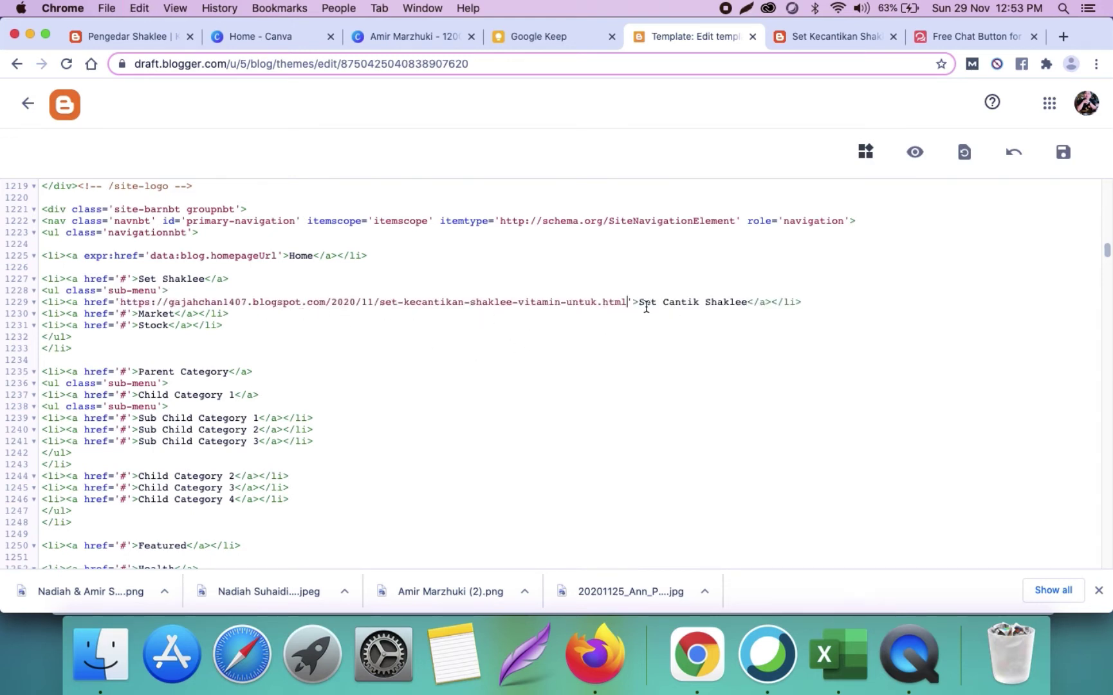
Step: Rename the Market and Stock items to 'Set Kurus Shaklee' and 'Set Hamil Shaklee'
double_click(146, 315)
type("Set Kurus Shaklee")
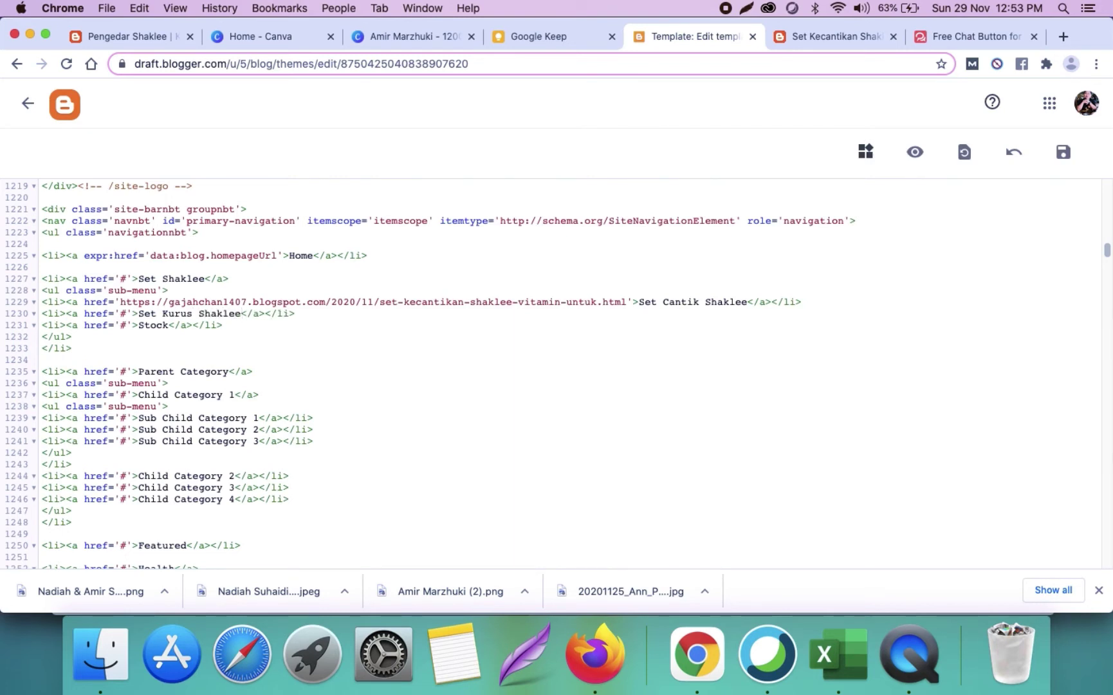
double_click(147, 325)
type("Set Hamil")
type("Shaklee")
left_click(227, 344)
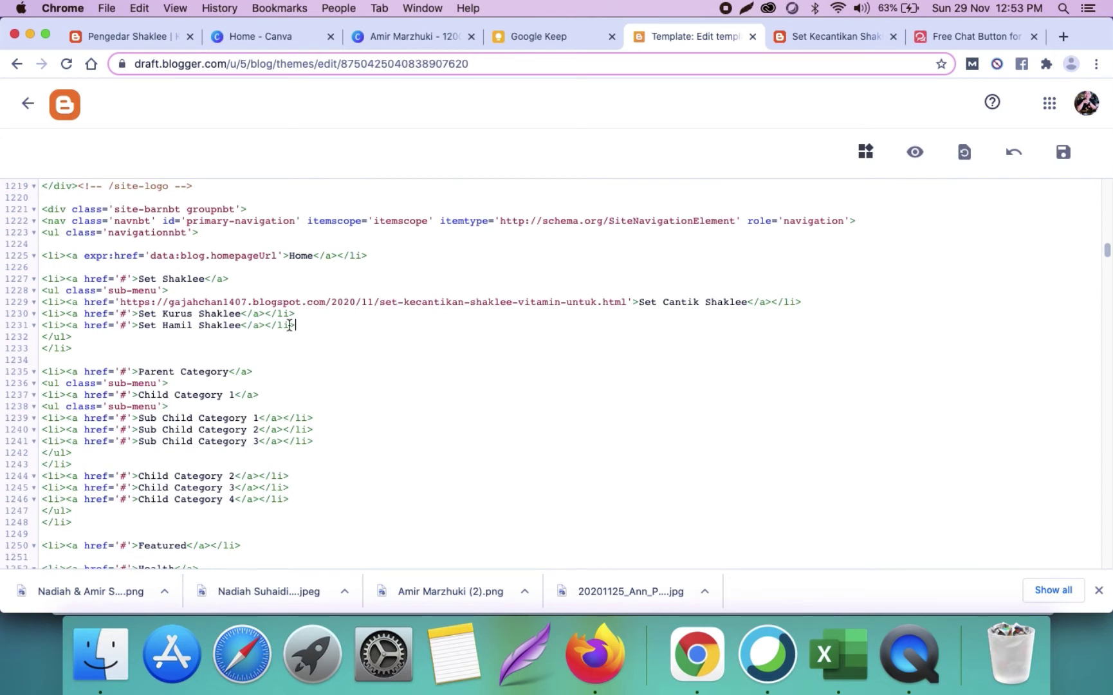
Step: Duplicate the Set Hamil Shaklee line as 'Set Bersalin Shaklee' and save the theme
left_click_drag(295, 324, 78, 332)
key("super+c")
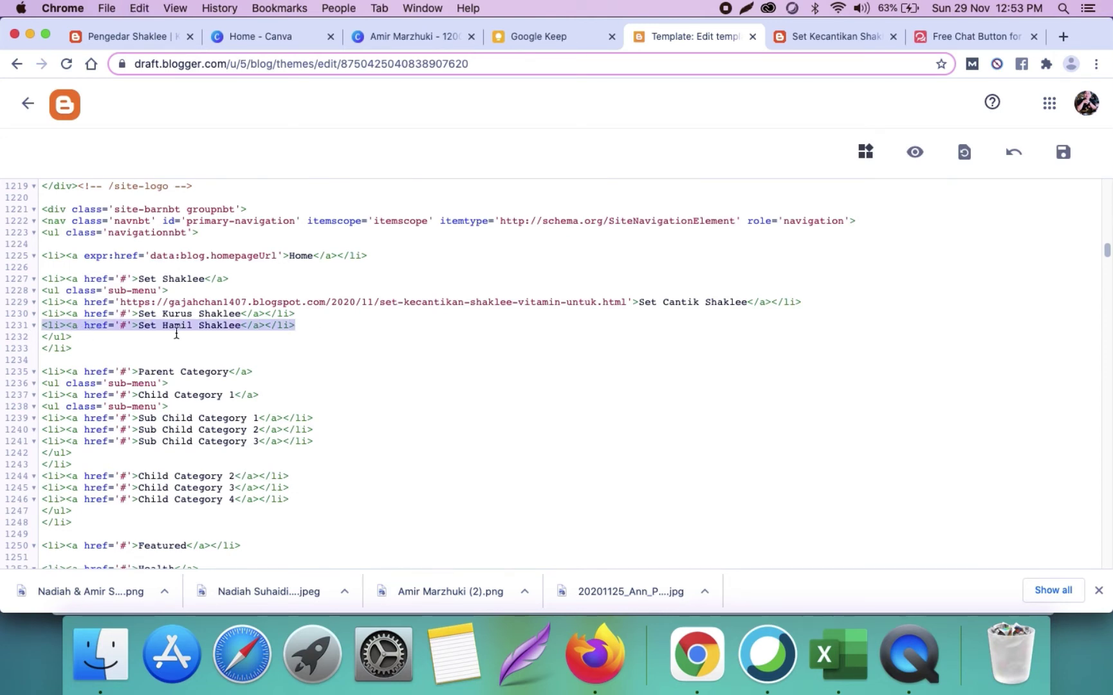
left_click(333, 330)
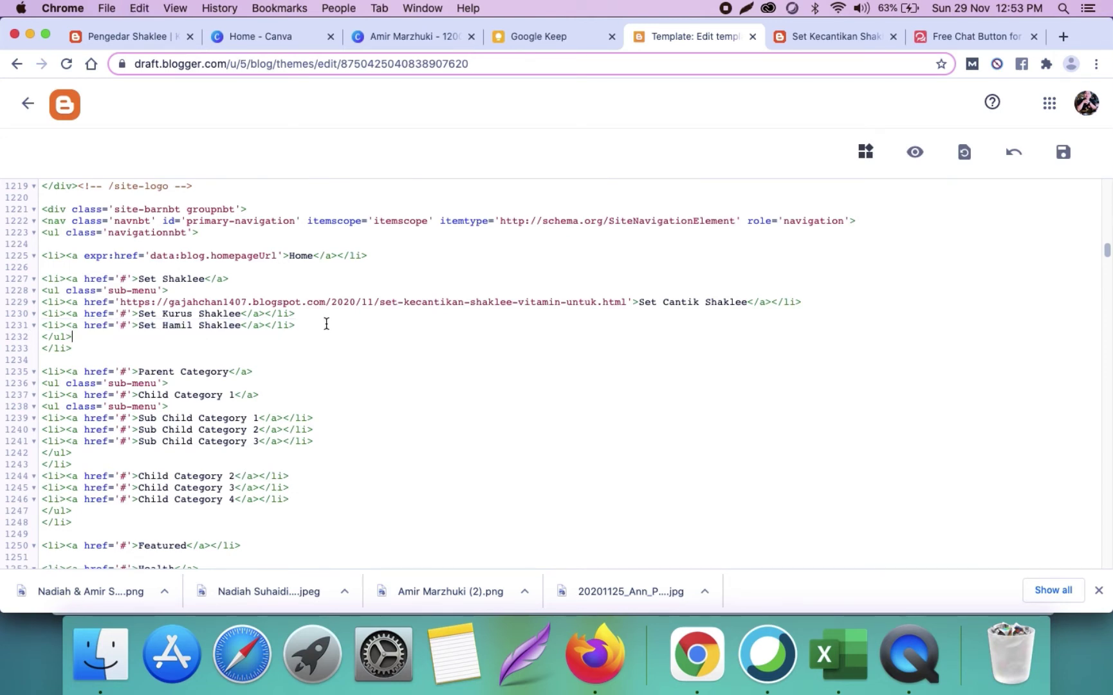
key("Return")
key("super+v")
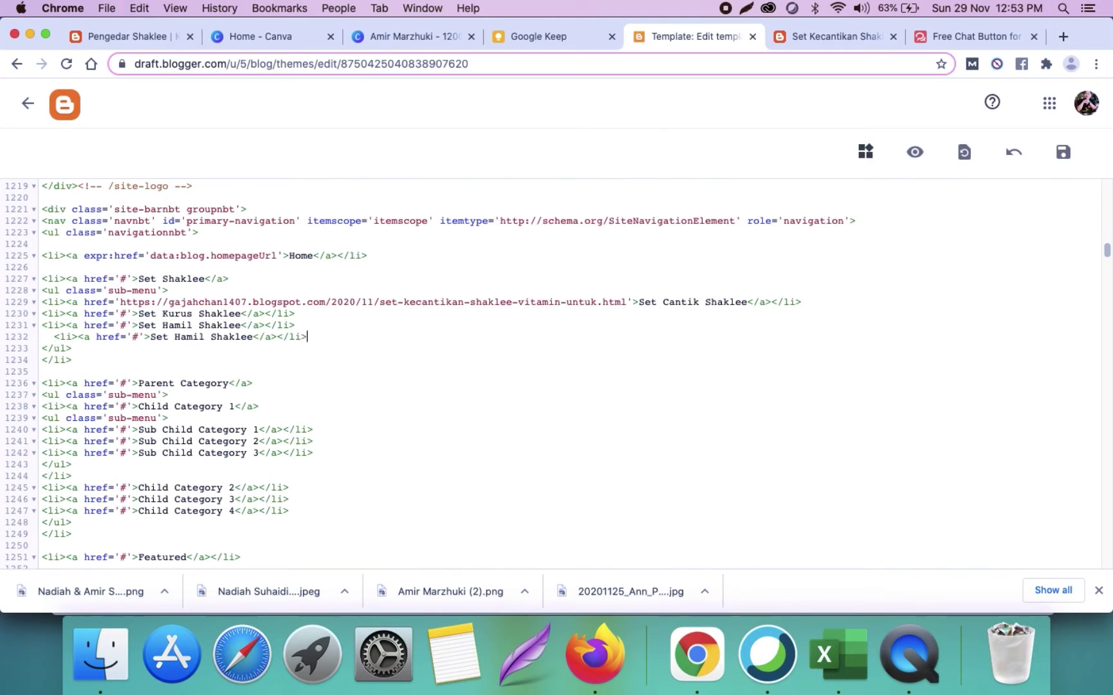
left_click(56, 335)
key("BackSpace")
key("BackSpace")
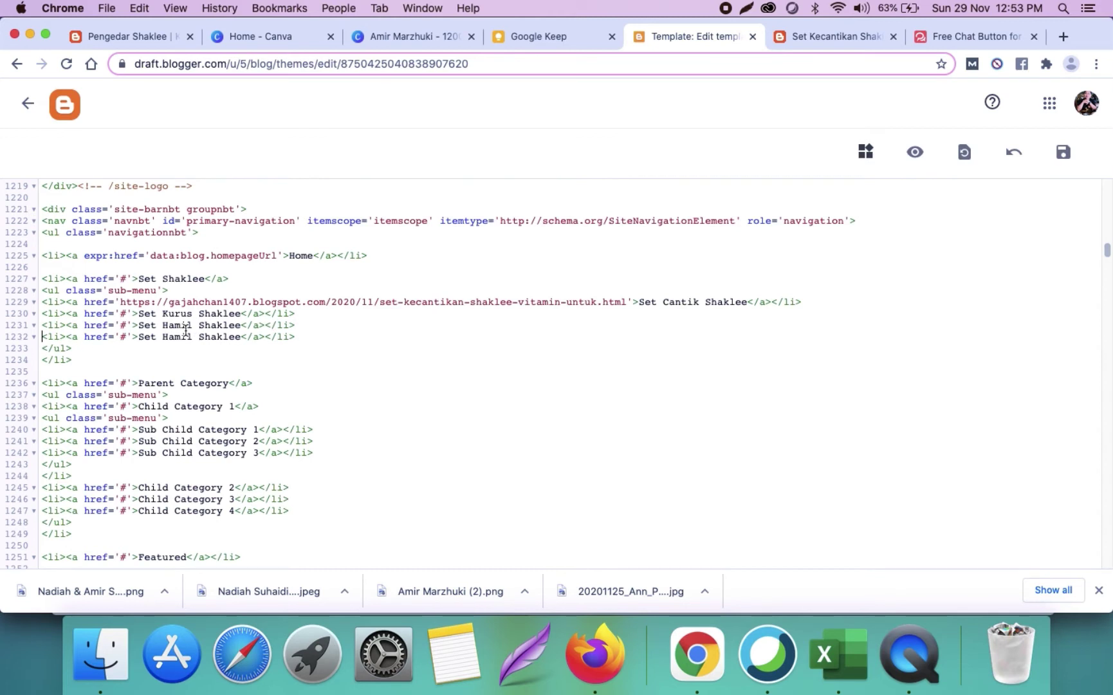
double_click(167, 337)
type("Bersalin")
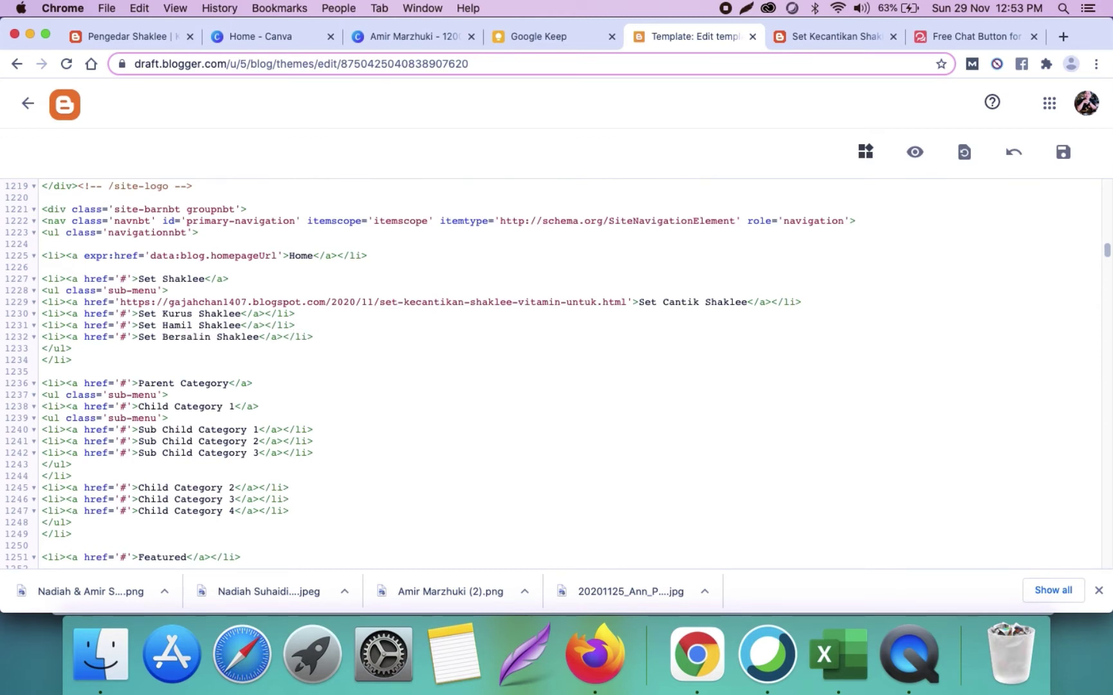
left_click(366, 326)
left_click(1063, 152)
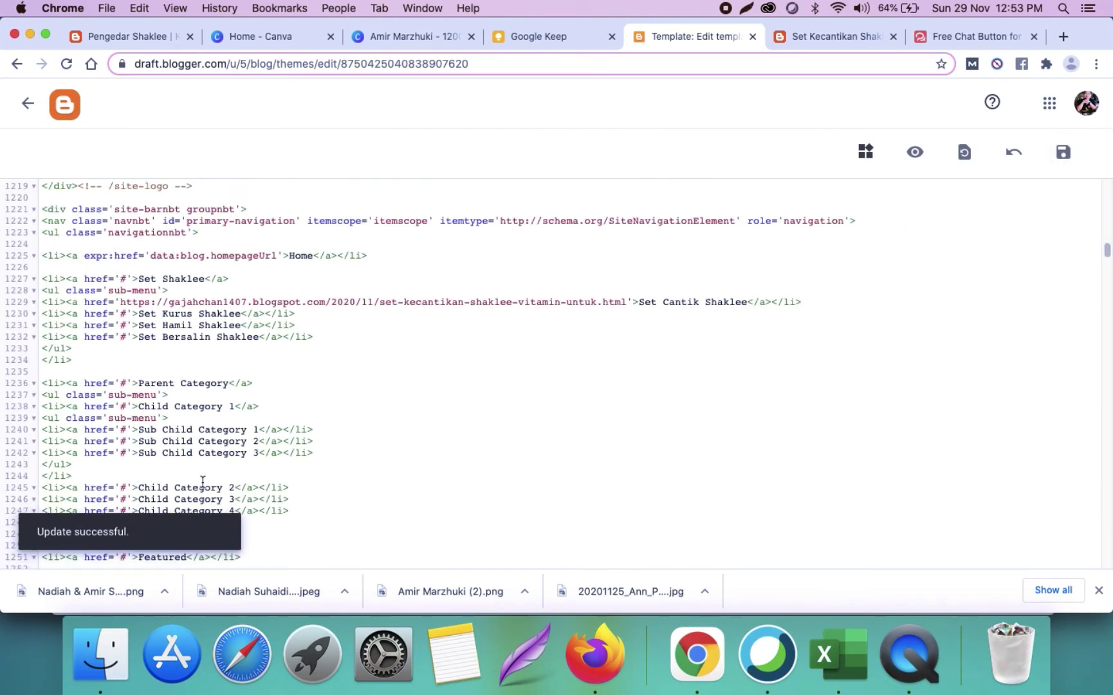
left_click(783, 42)
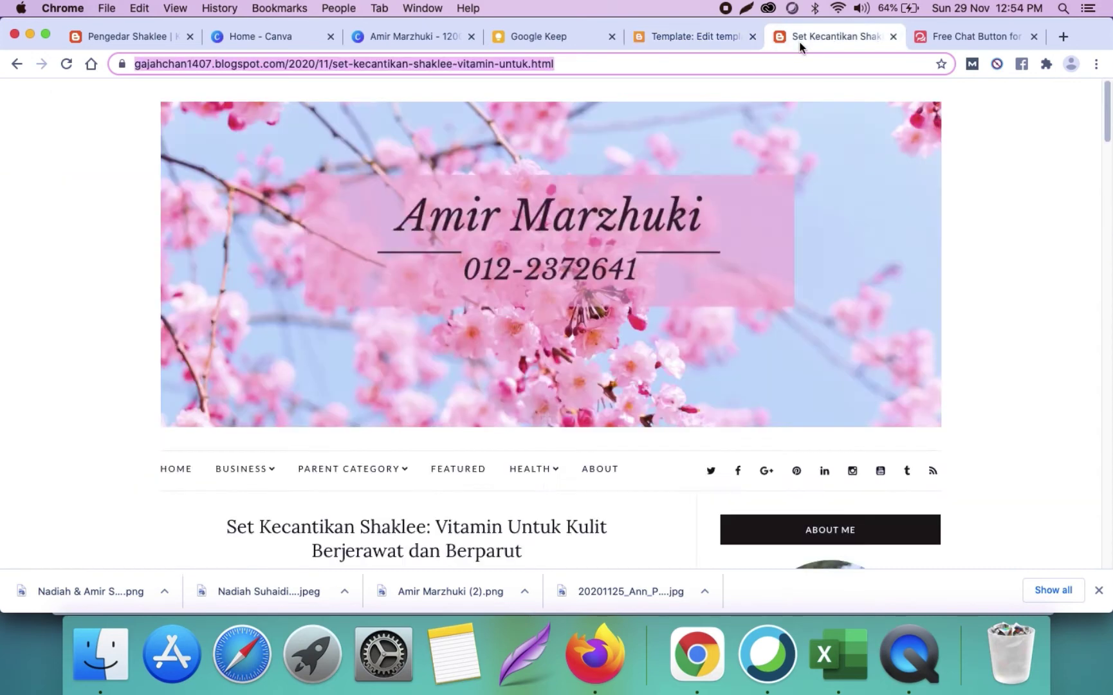
Step: Load the blog homepage and view the Set Shaklee dropdown with its four submenu items
left_click(600, 190)
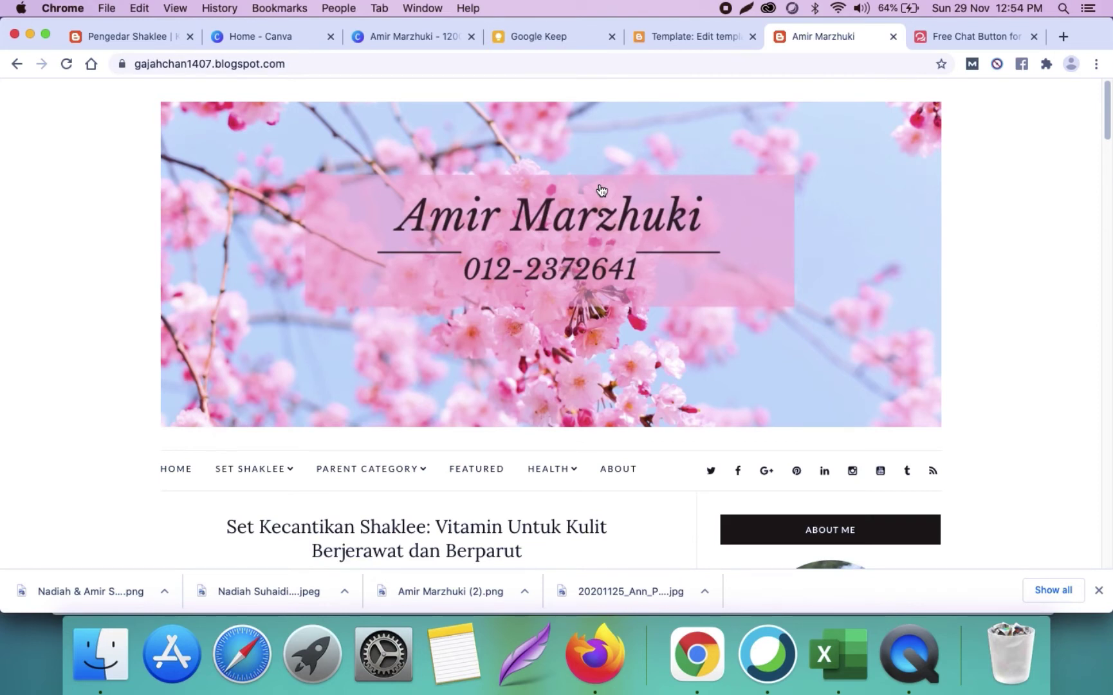
mouse_move(271, 472)
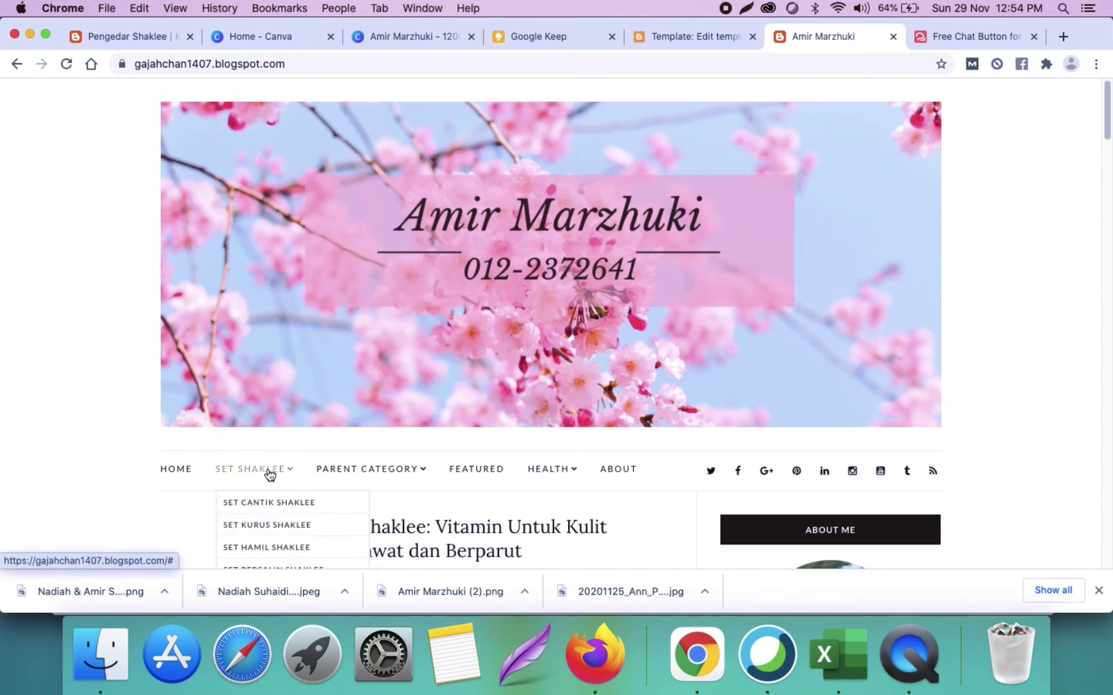
scroll(269, 473, "down", 1)
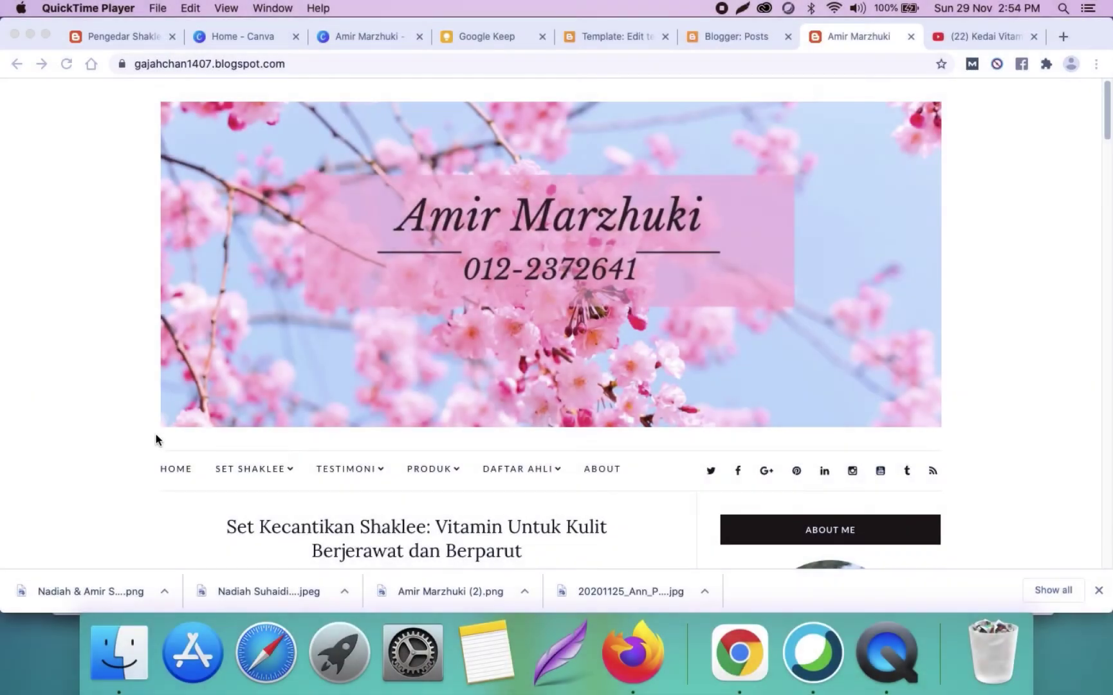
Step: Return to the theme HTML editor at the Produk submenu and social links code
left_click(156, 435)
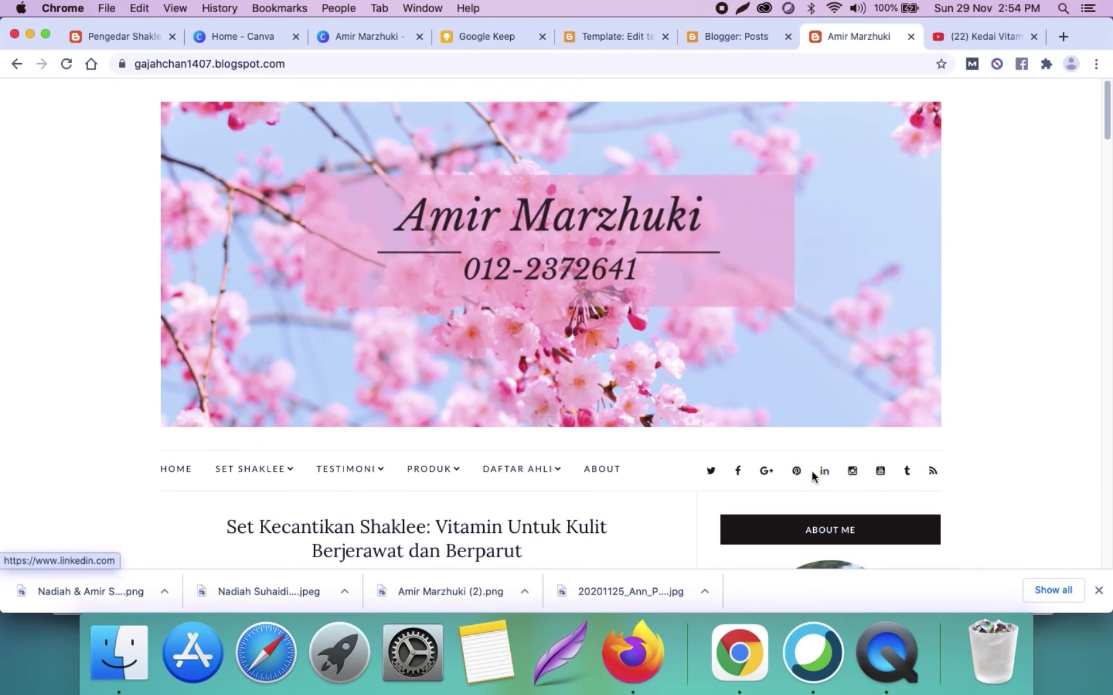
scroll(903, 449, "down", 1)
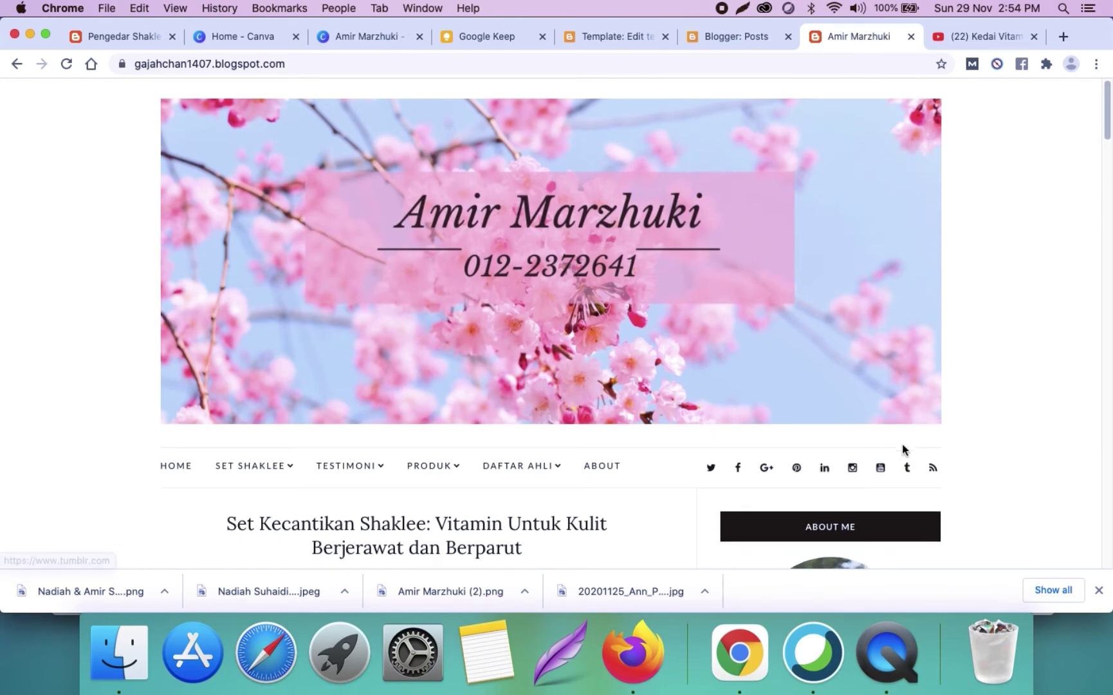
scroll(905, 433, "down", 5)
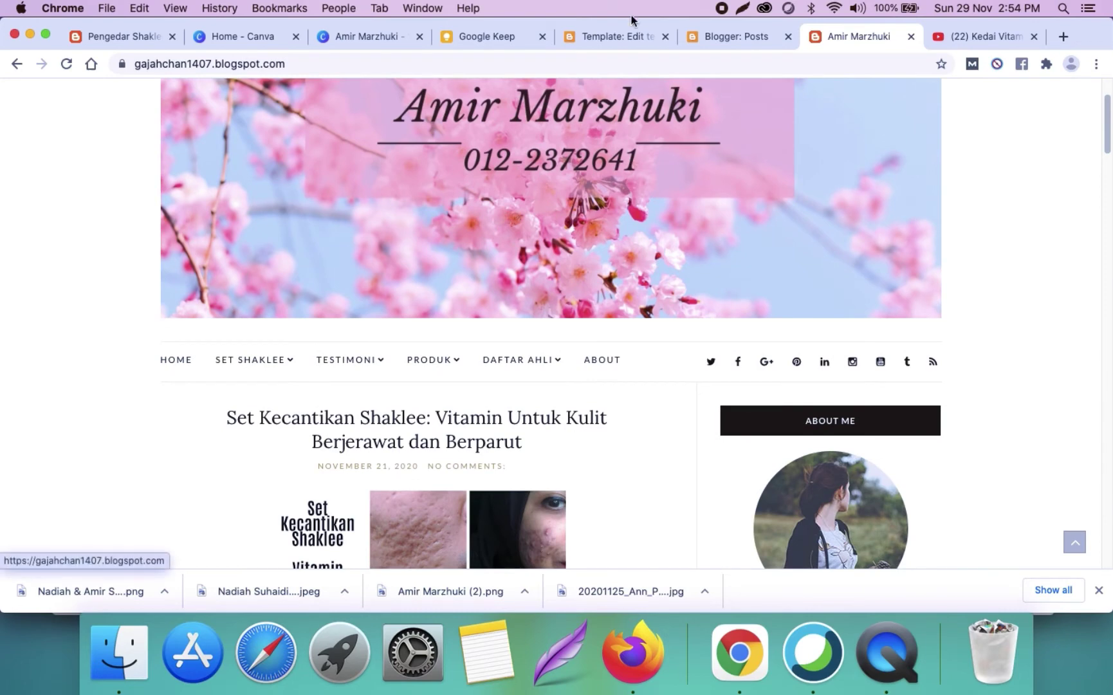
left_click(617, 39)
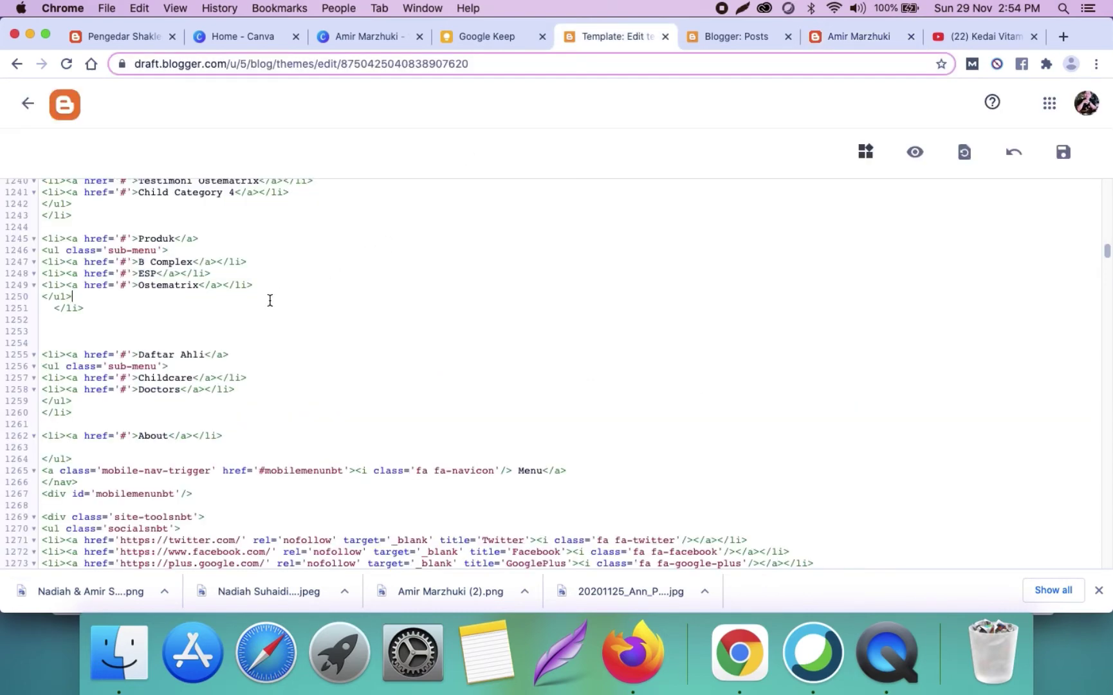
Step: Find 'twitter' in the theme code and delete the Twitter link line
key("super+f")
type("t")
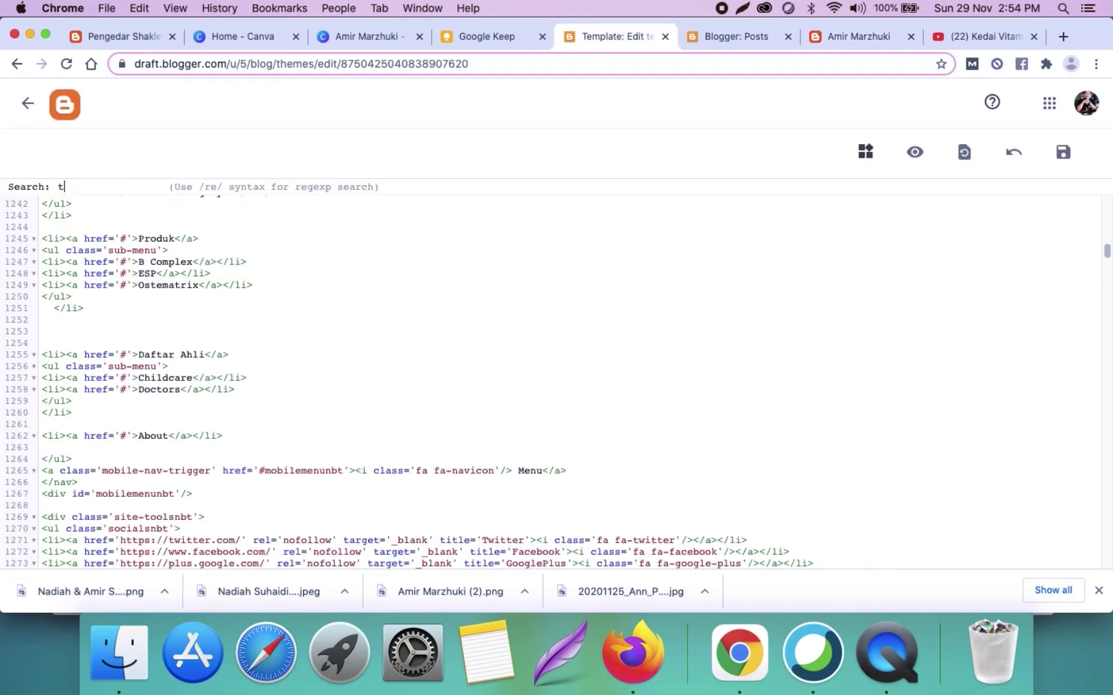
type("witter")
key("Return")
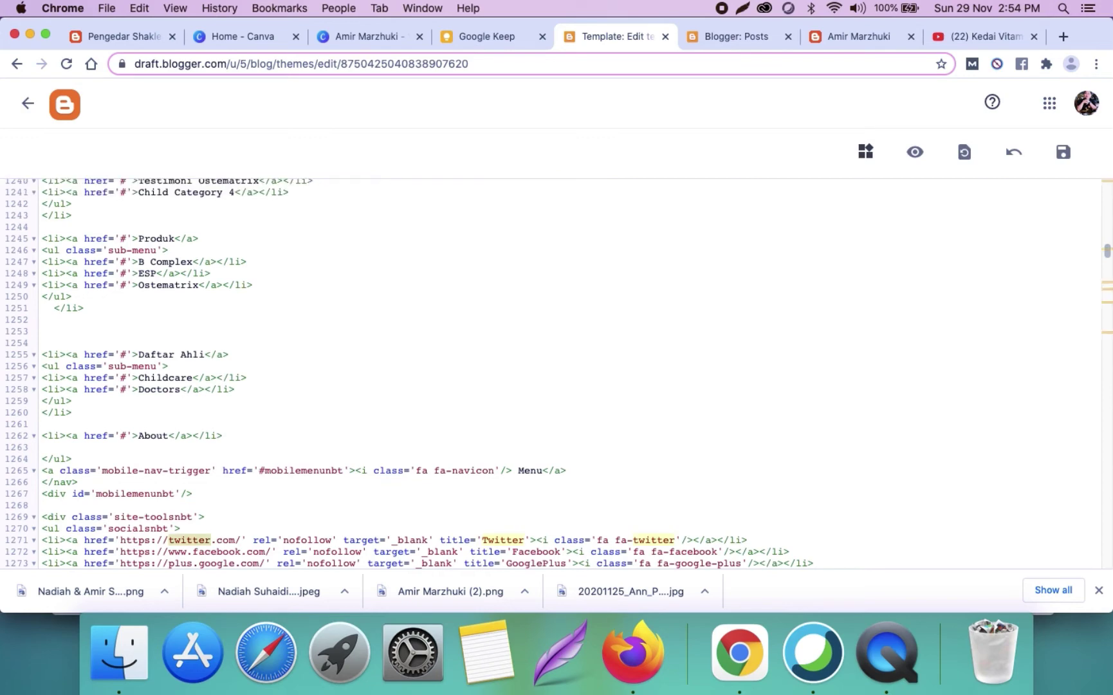
scroll(200, 314, "down", 5)
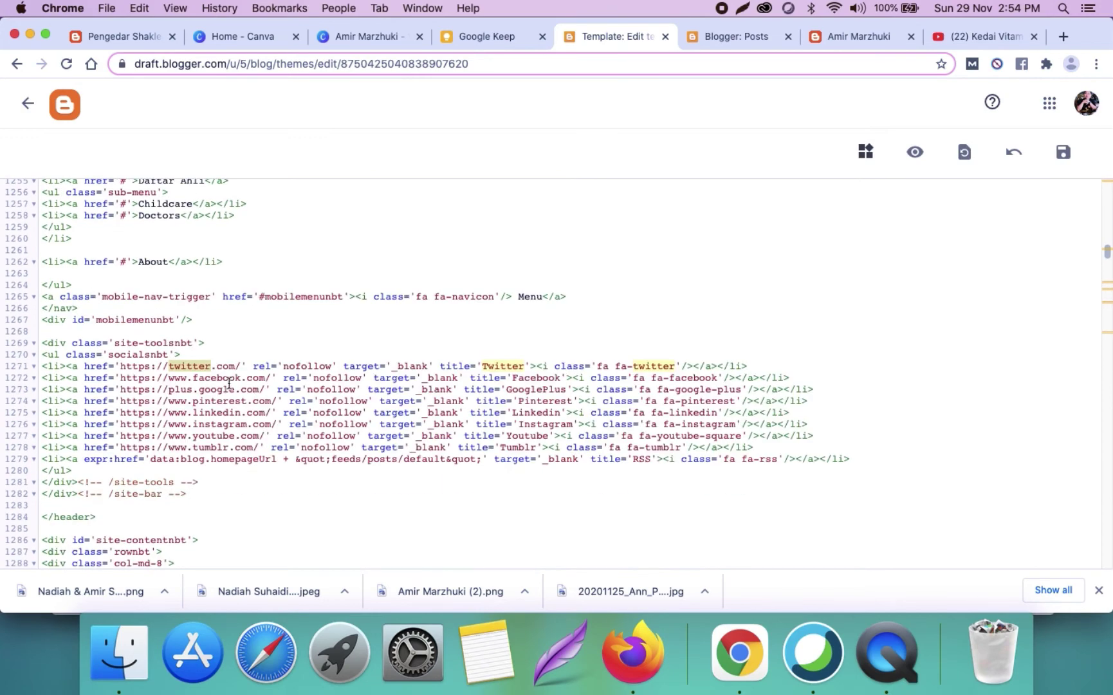
left_click(230, 372)
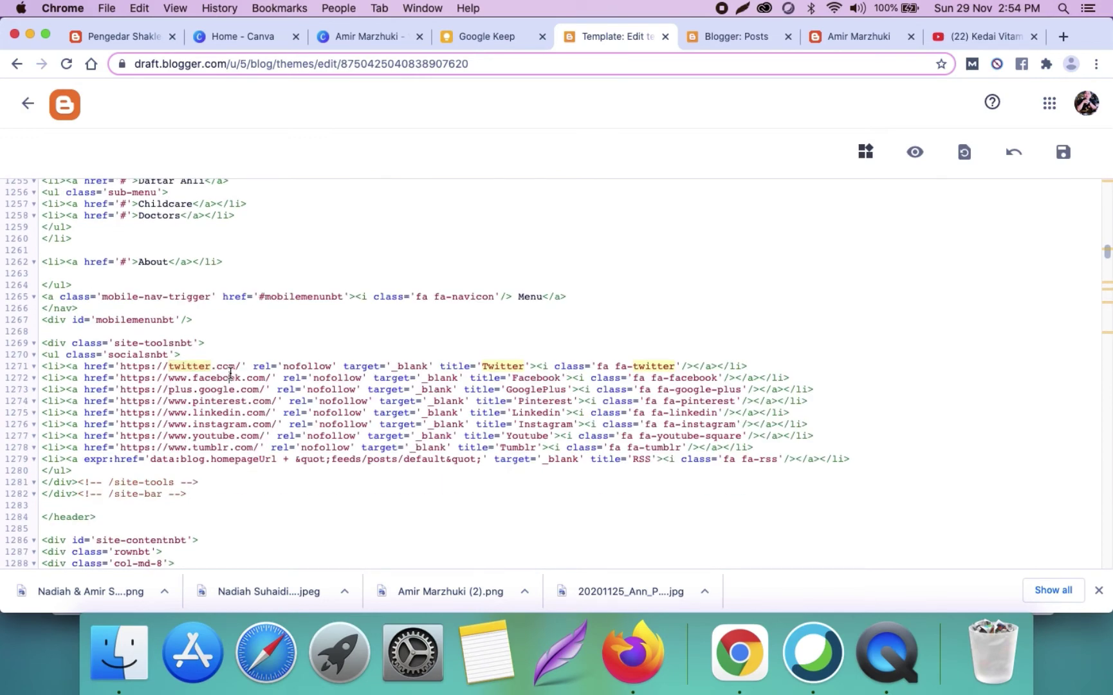
double_click(195, 366)
triple_click(195, 365)
key("BackSpace")
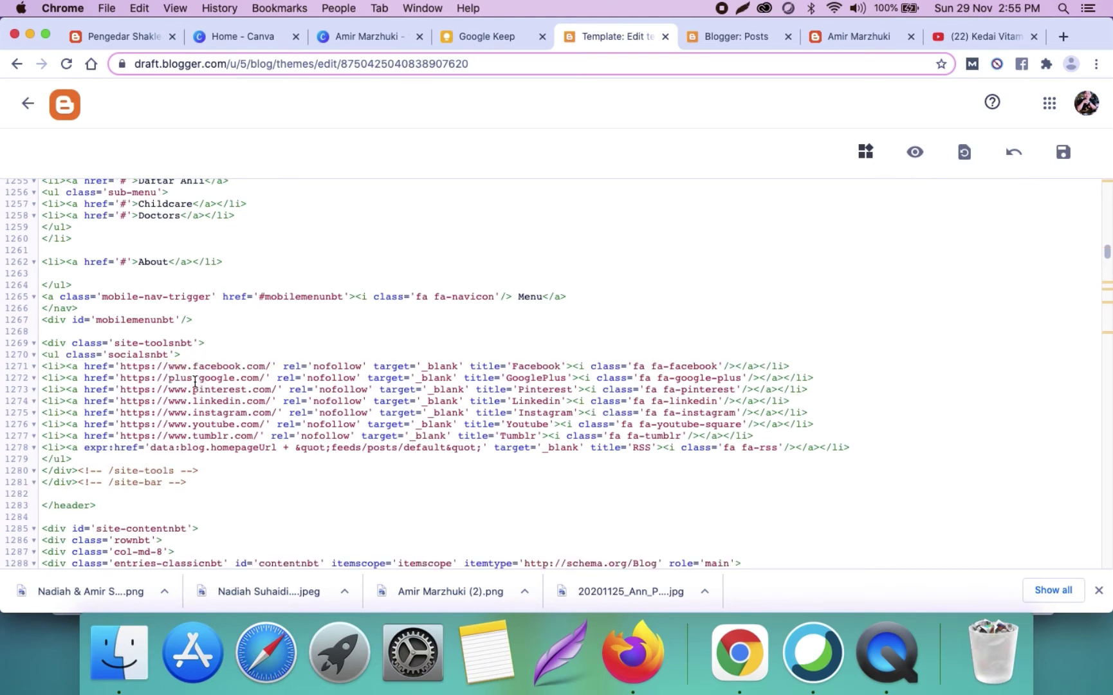
Step: Delete the Google Plus, Pinterest, LinkedIn and Tumblr social link lines
triple_click(195, 382)
key("BackSpace")
triple_click(192, 380)
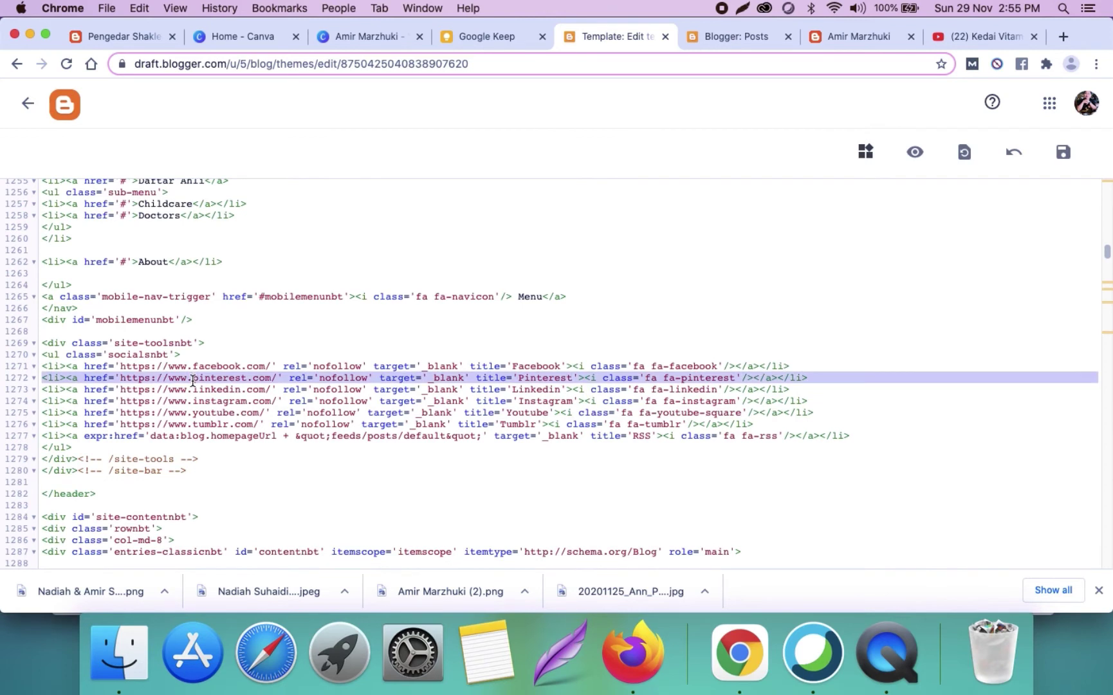
key("BackSpace")
triple_click(192, 380)
key("BackSpace")
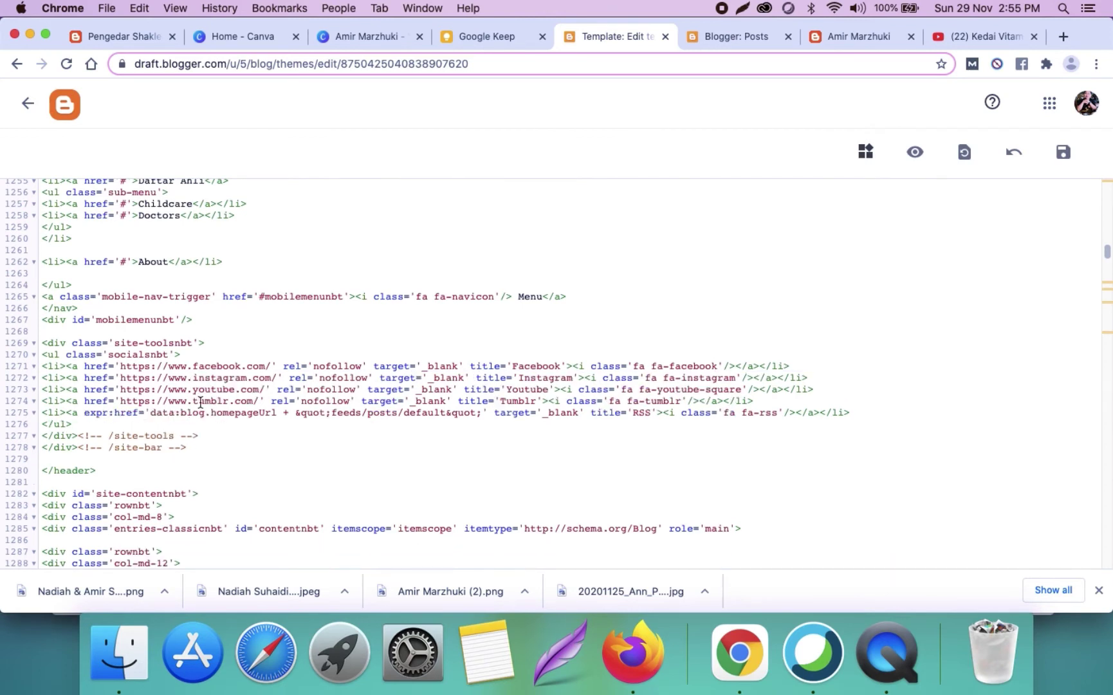
triple_click(201, 401)
key("BackSpace")
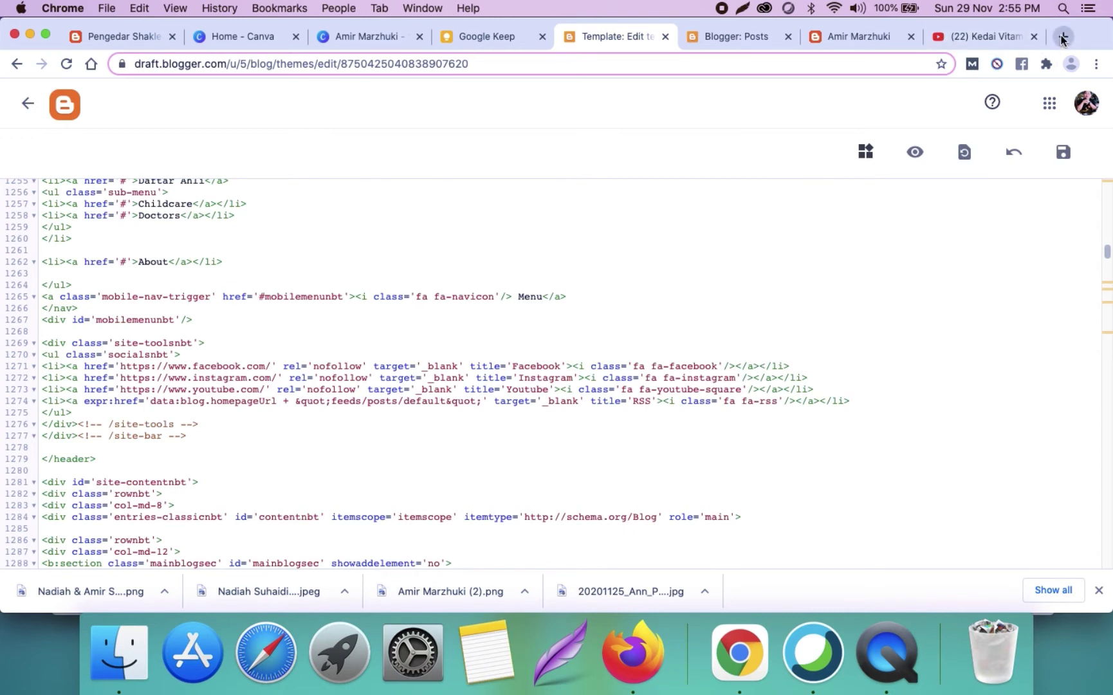
left_click(1062, 37)
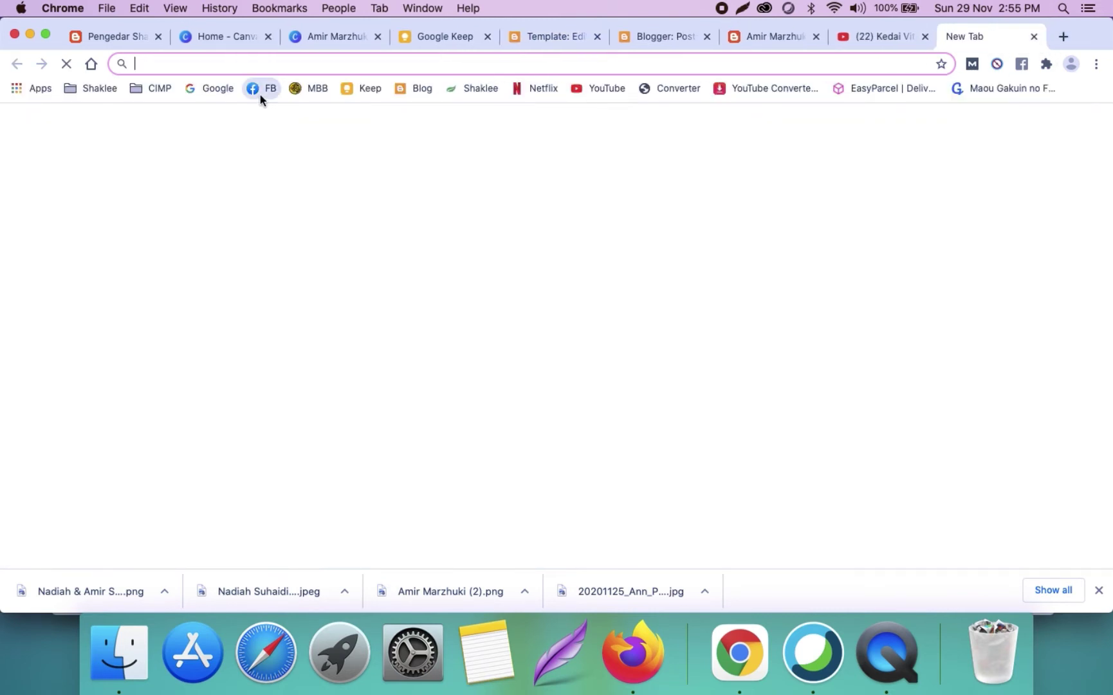
Step: Copy the owner's Facebook profile page address
left_click(260, 90)
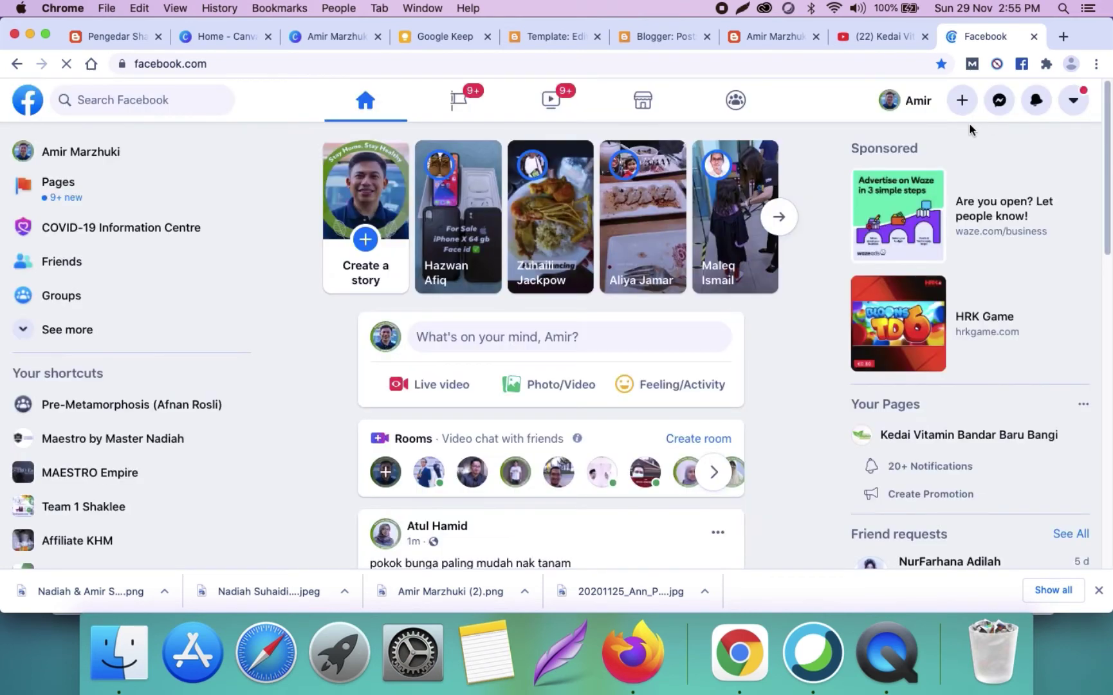
left_click(918, 103)
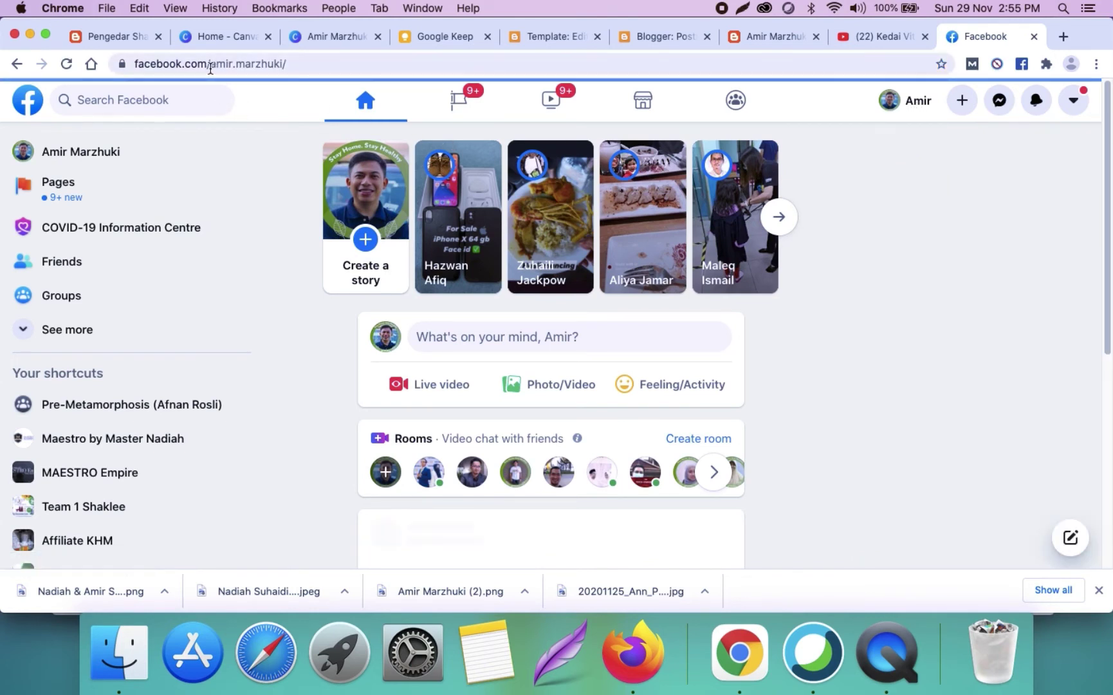
left_click(149, 71)
key("super+c")
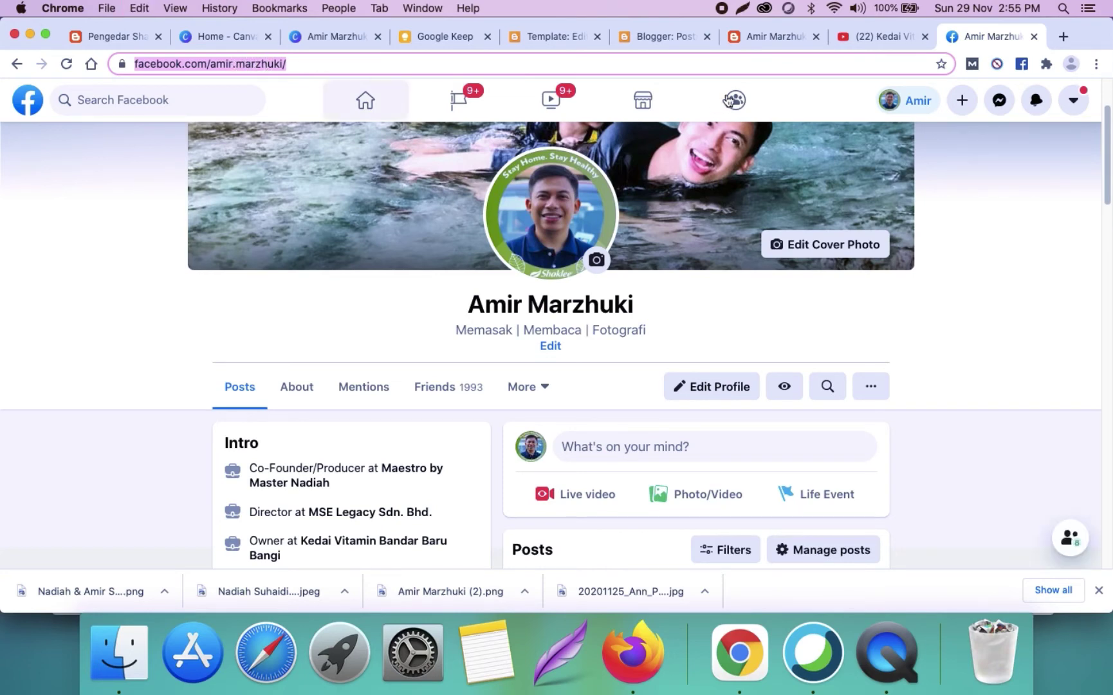
Step: Replace the placeholder facebook.com address on line 1271 with the copied profile address
left_click(574, 40)
double_click(213, 365)
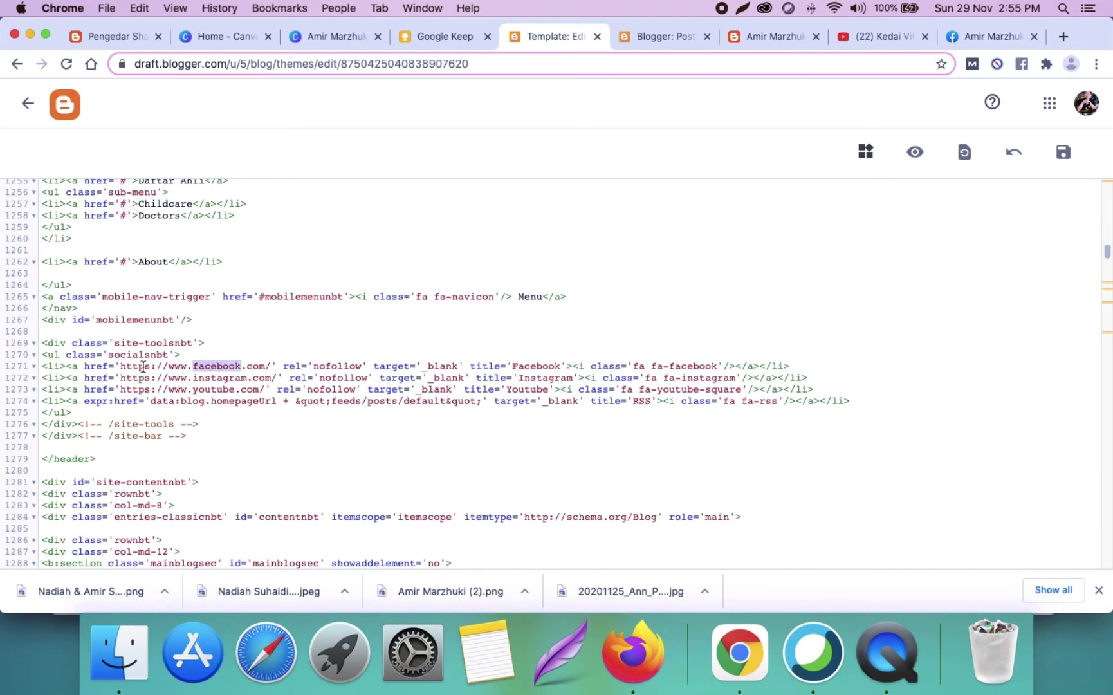
left_click(145, 366)
left_click_drag(121, 365, 271, 365)
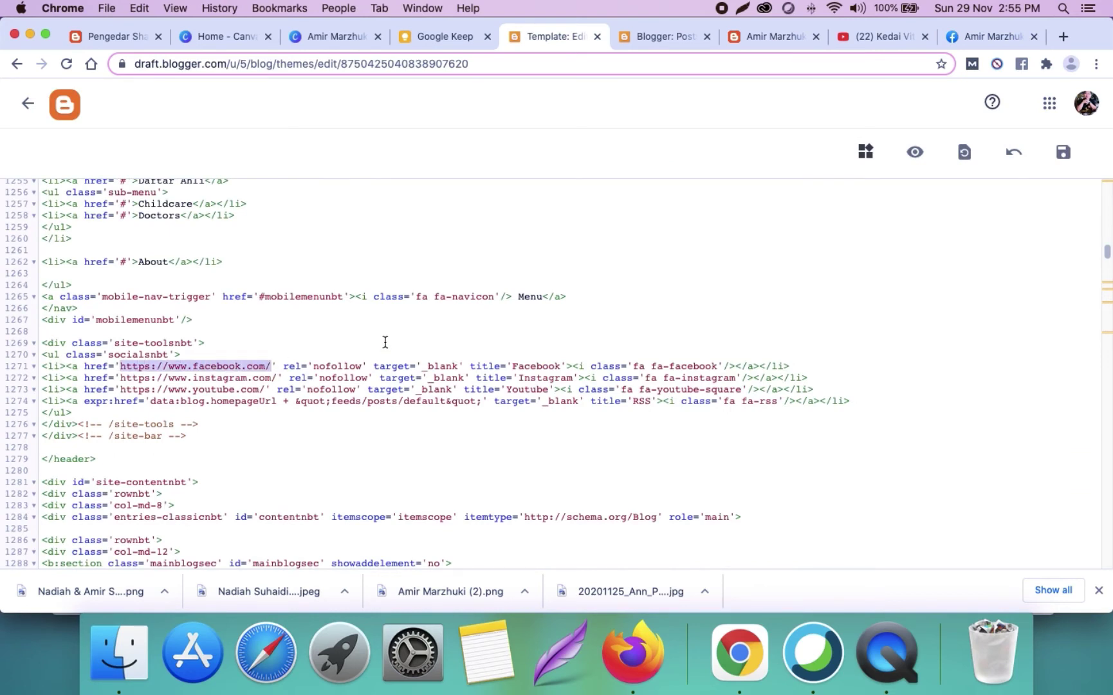
key("super+v")
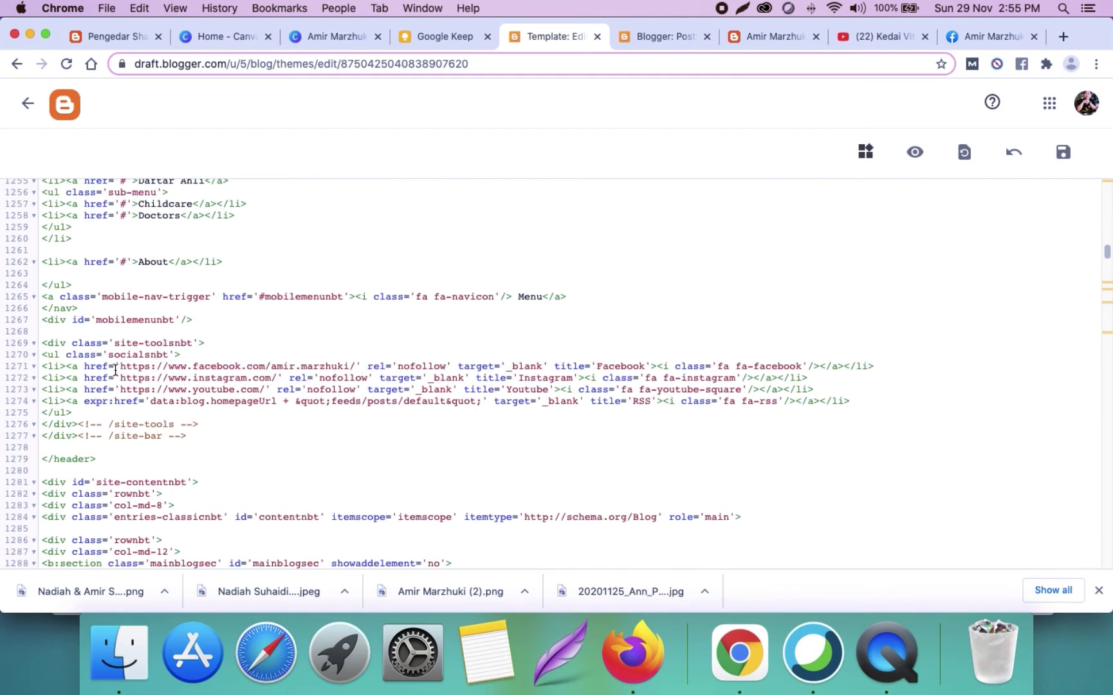
left_click(359, 365)
left_click(415, 357)
left_click_drag(119, 365, 355, 367)
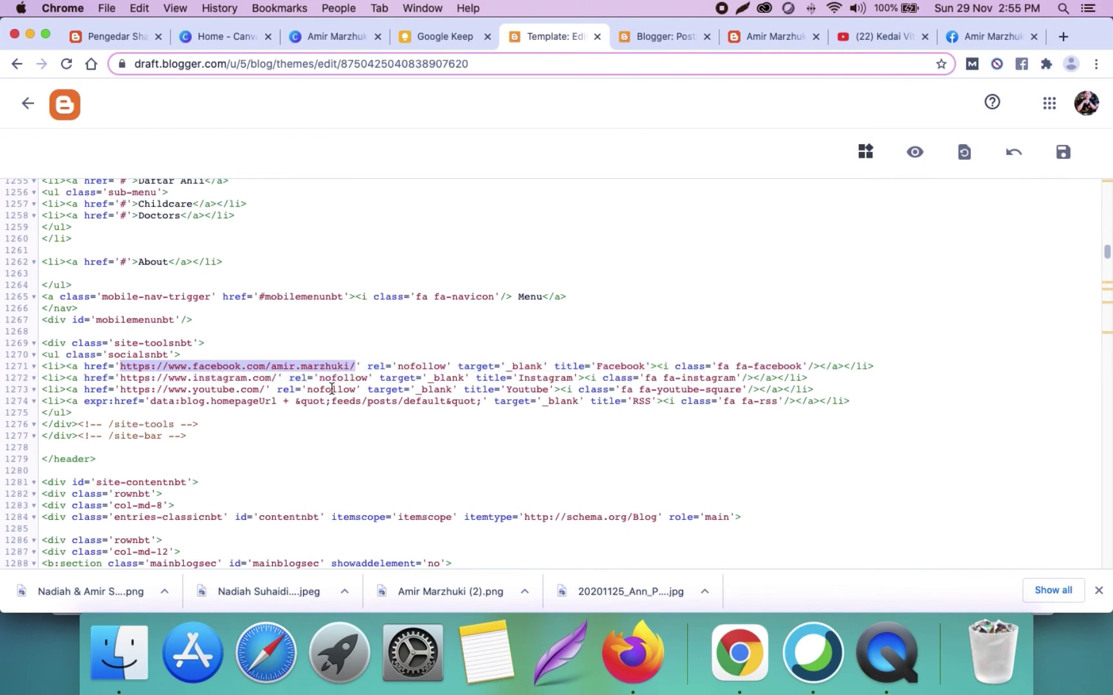
Step: Copy the shop's Instagram address and paste it over the placeholder on line 1272
left_click(956, 41)
left_click(879, 68)
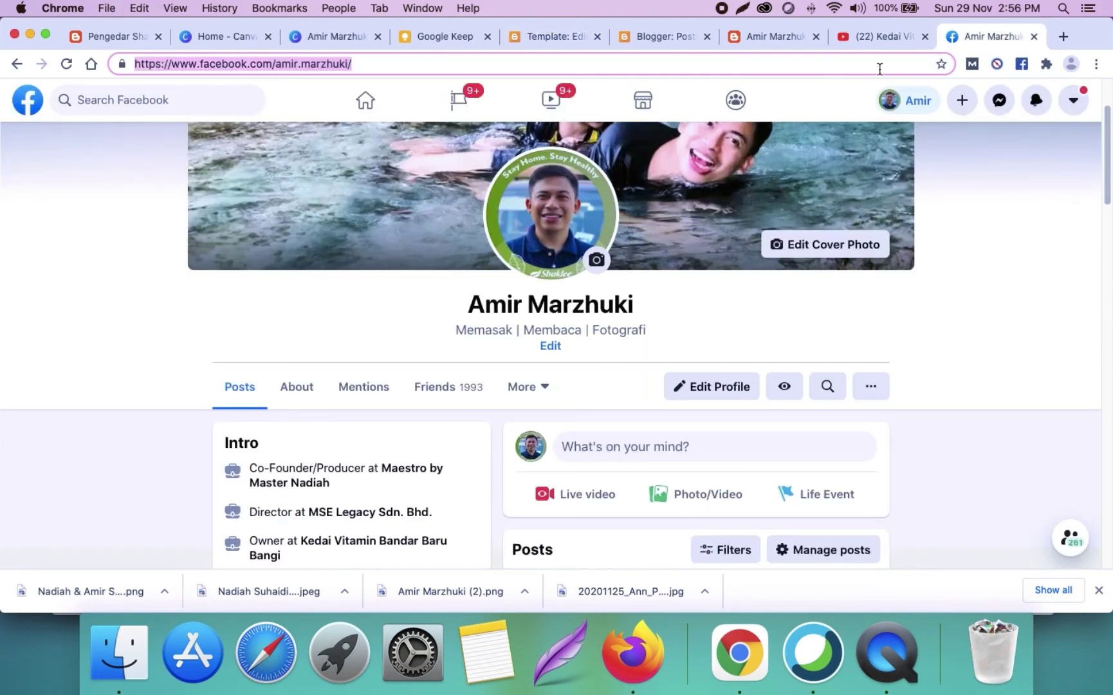
type("in")
key("Return")
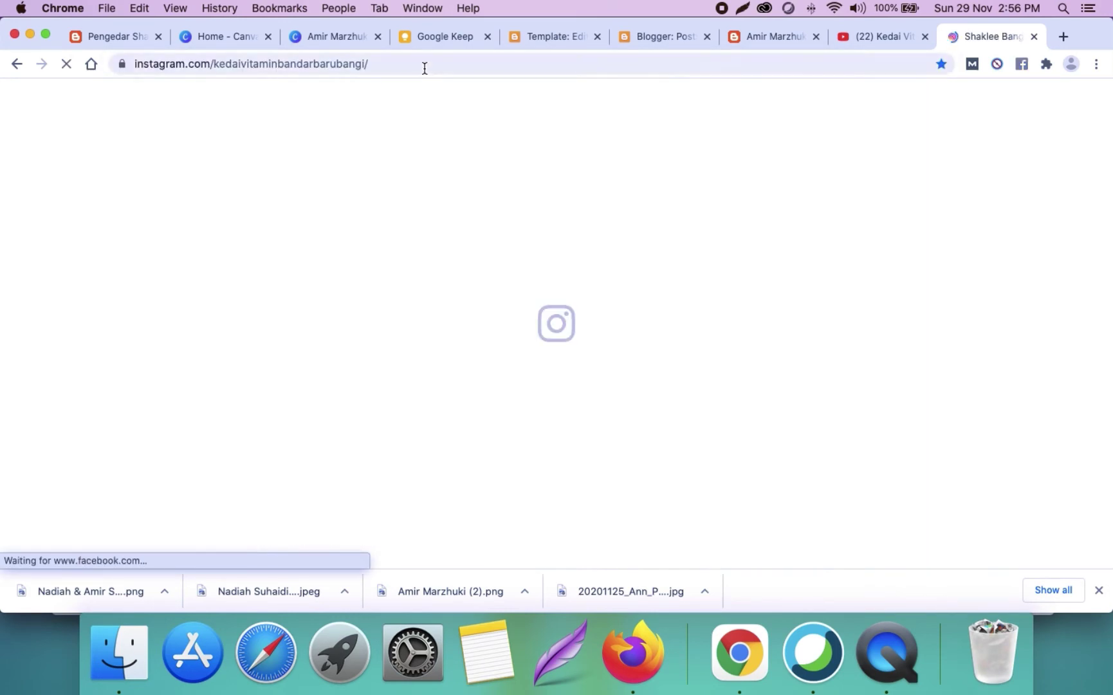
left_click(448, 71)
key("super+c")
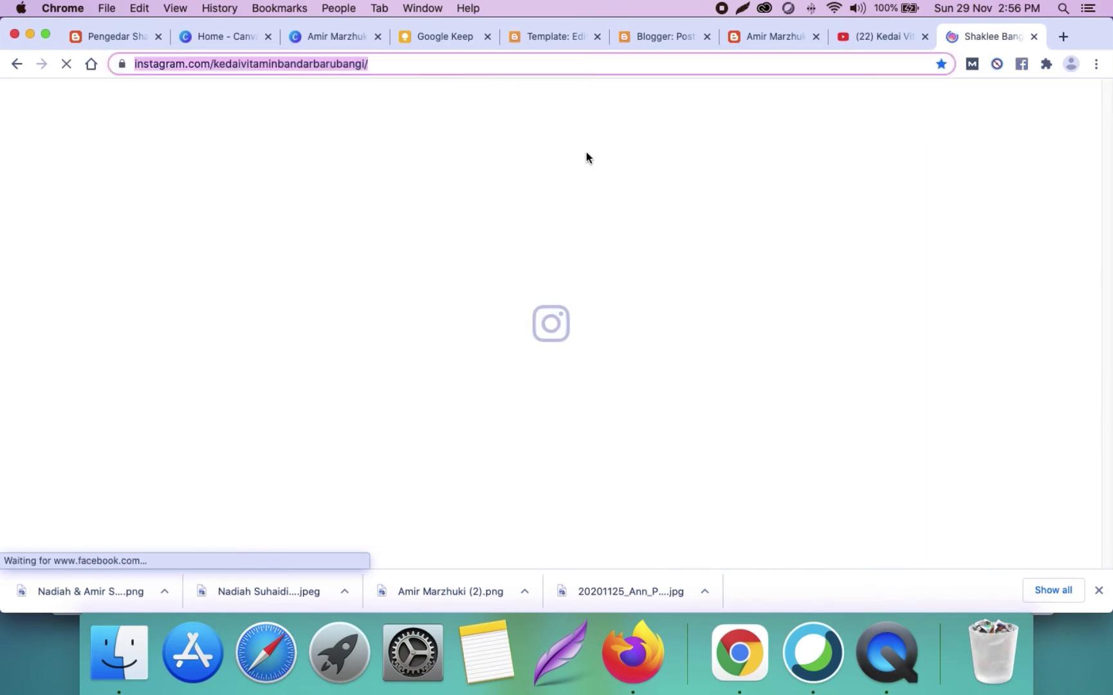
left_click(558, 39)
left_click(160, 389)
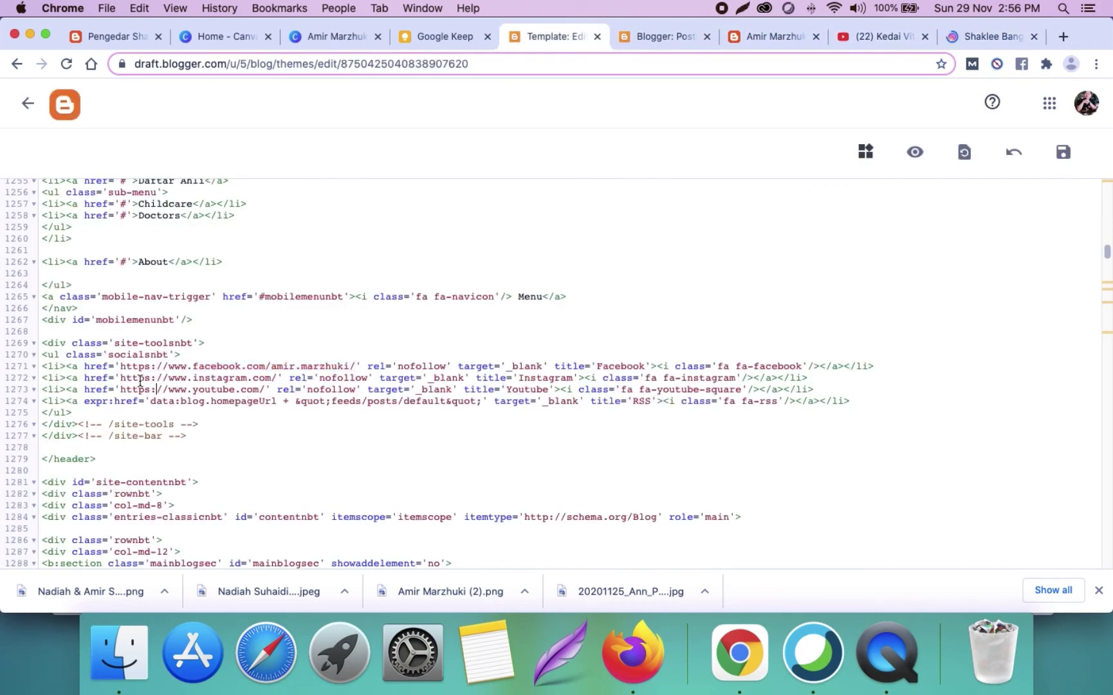
left_click_drag(121, 379, 276, 378)
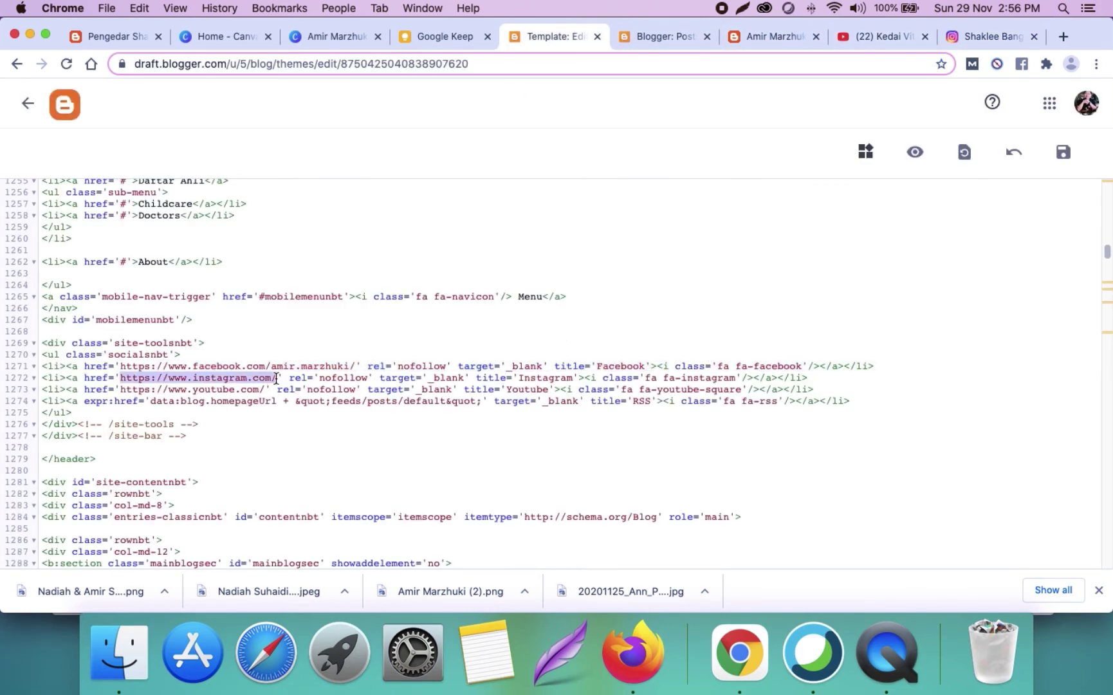
key("super+v")
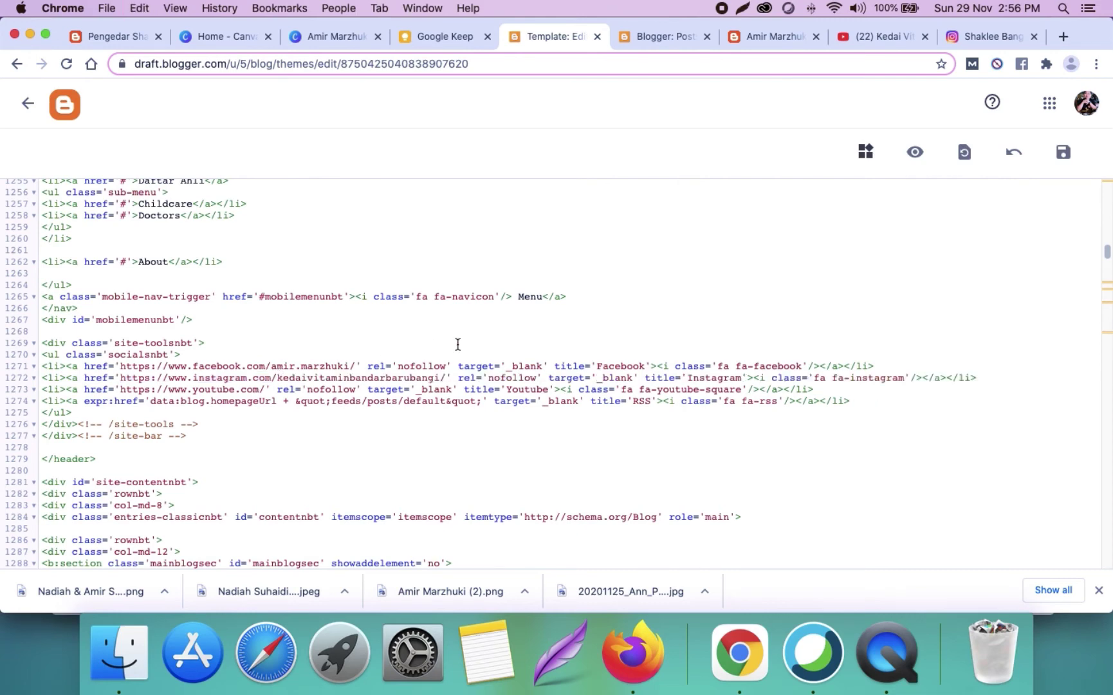
Step: Paste the YouTube channel address over line 1273's placeholder and save the theme
left_click(863, 38)
left_click(530, 68)
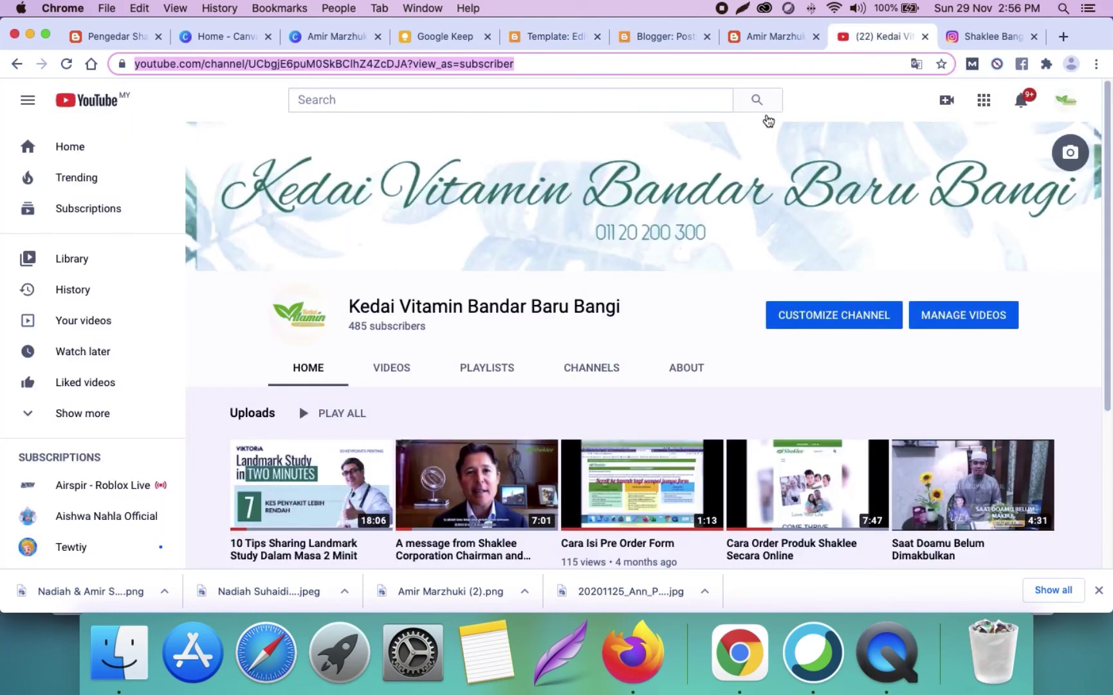
left_click(553, 38)
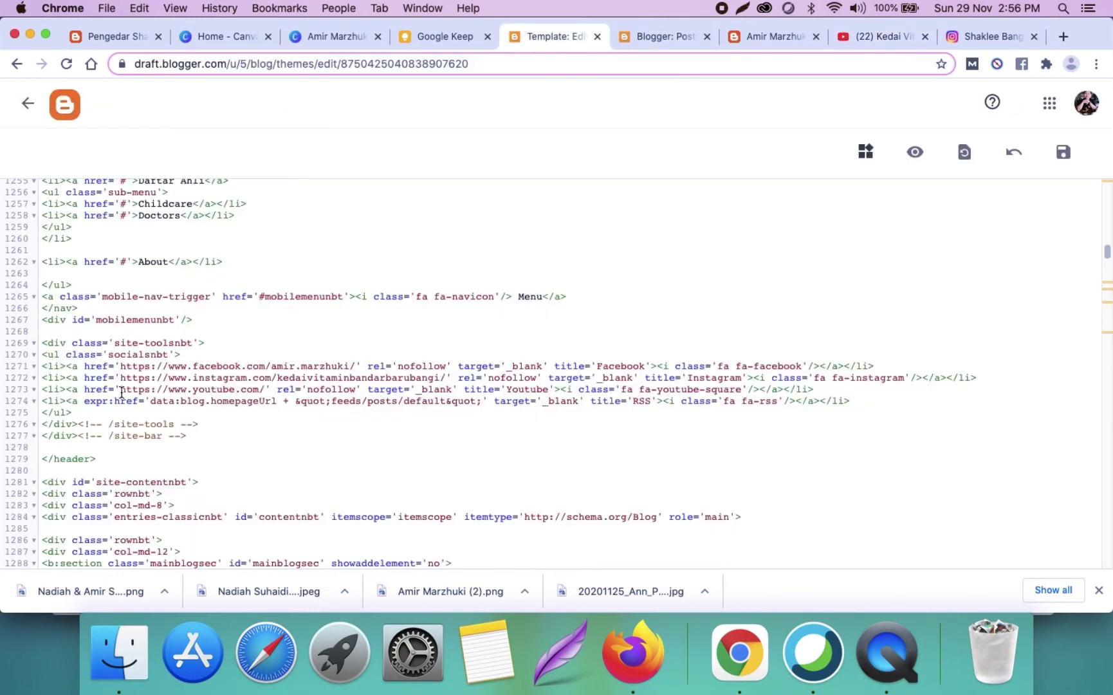
left_click_drag(120, 389, 263, 387)
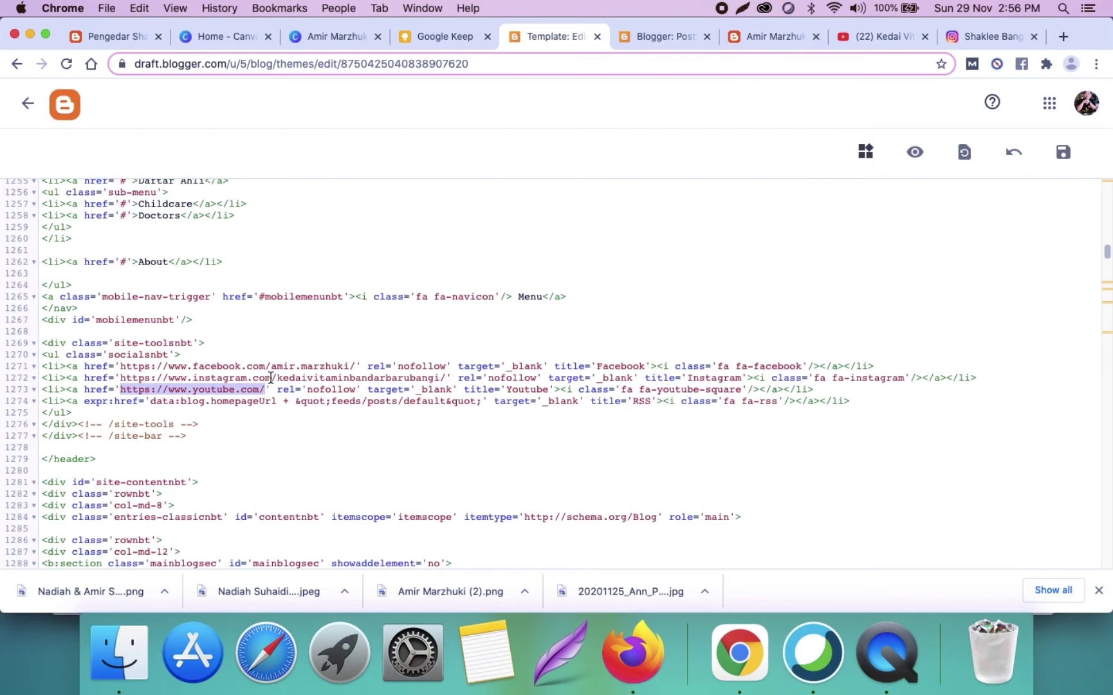
type("https://www.youtube.com/channel/UCbgjE6puM0SkBC1hZ4ZcDJA?view_as=subscriber")
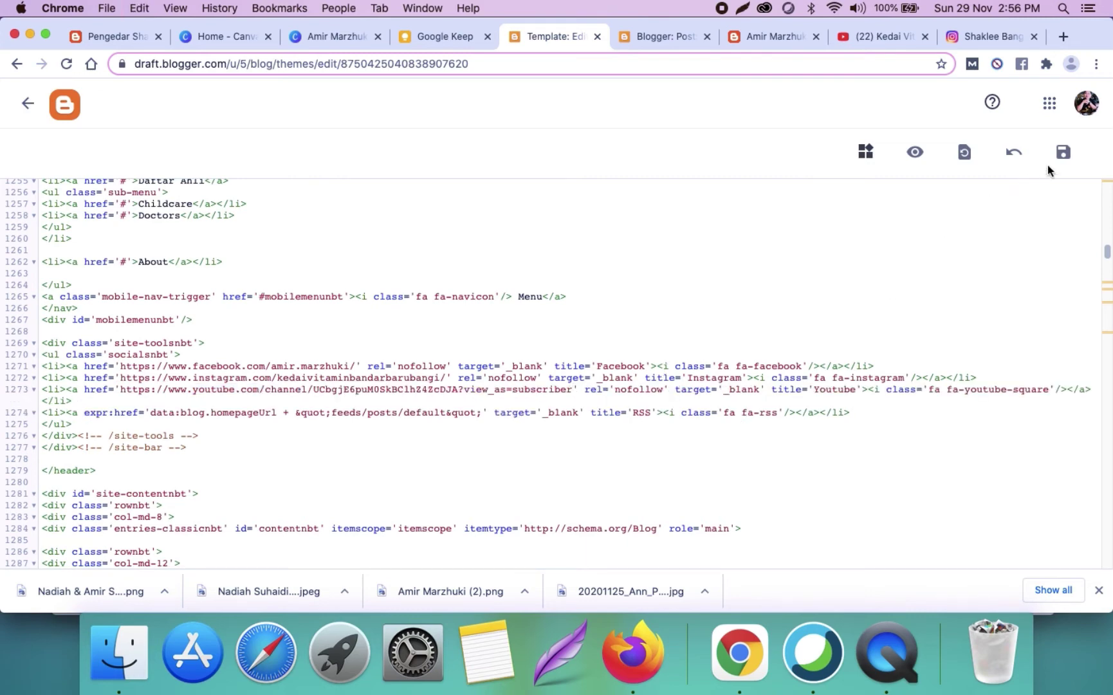
left_click(1063, 152)
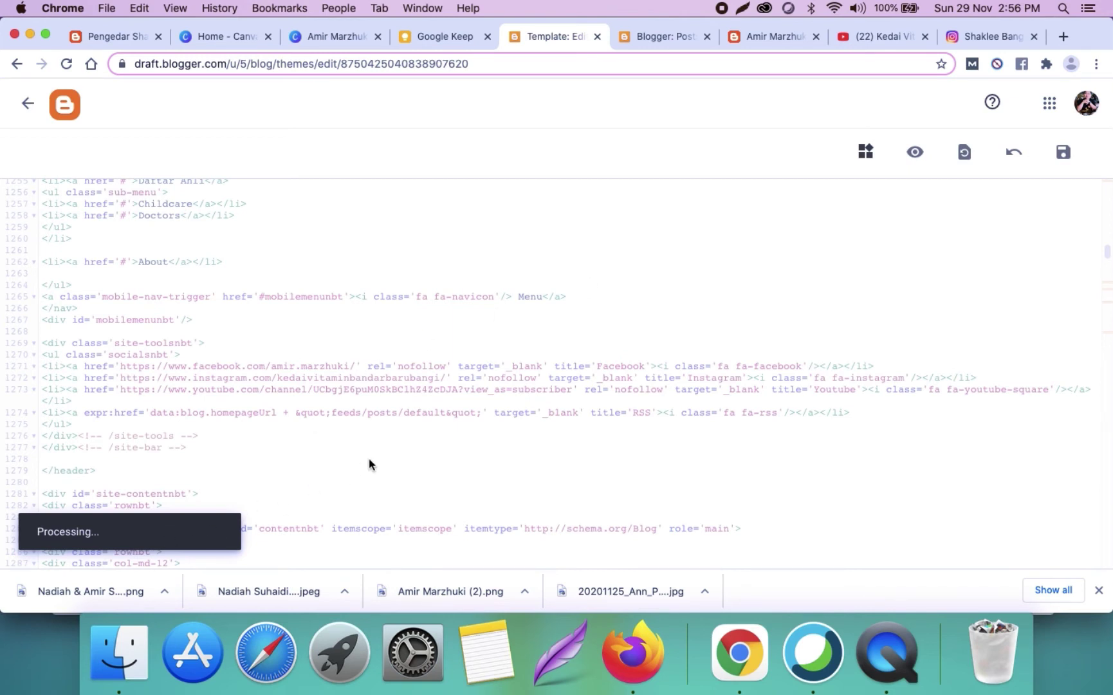
left_click(772, 37)
Step: Reload the blog home page and scroll down past the social icons to About Me
left_click(696, 190)
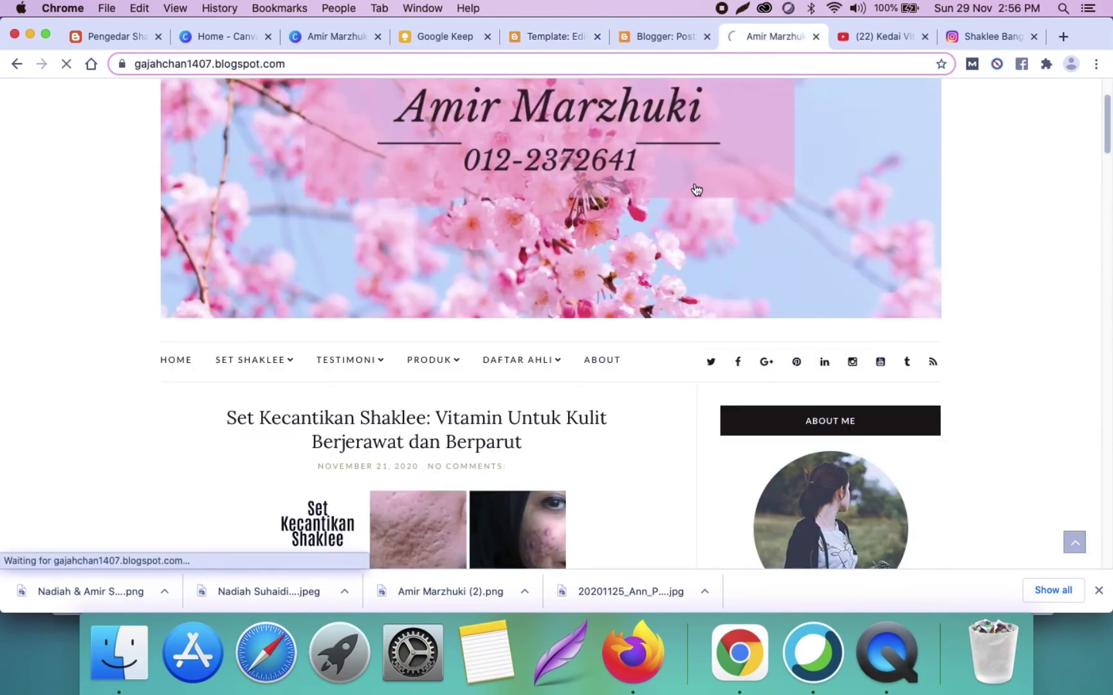
scroll(889, 434, "down", 3)
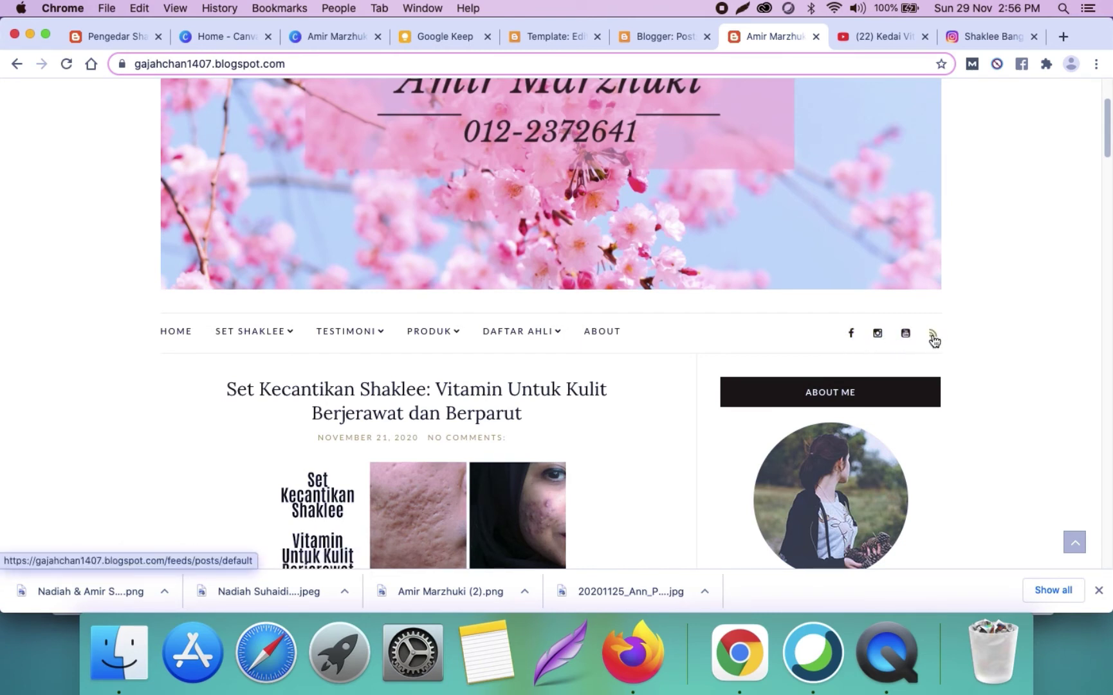
scroll(936, 348, "down", 2)
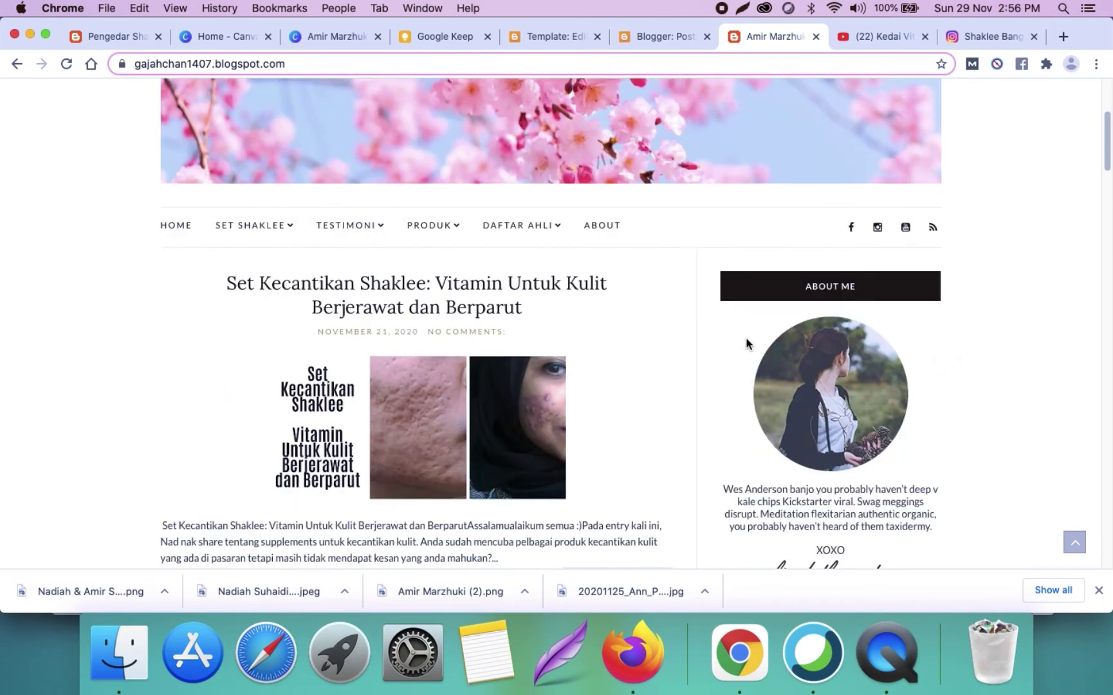
scroll(746, 343, "down", 2)
scroll(730, 343, "down", 1)
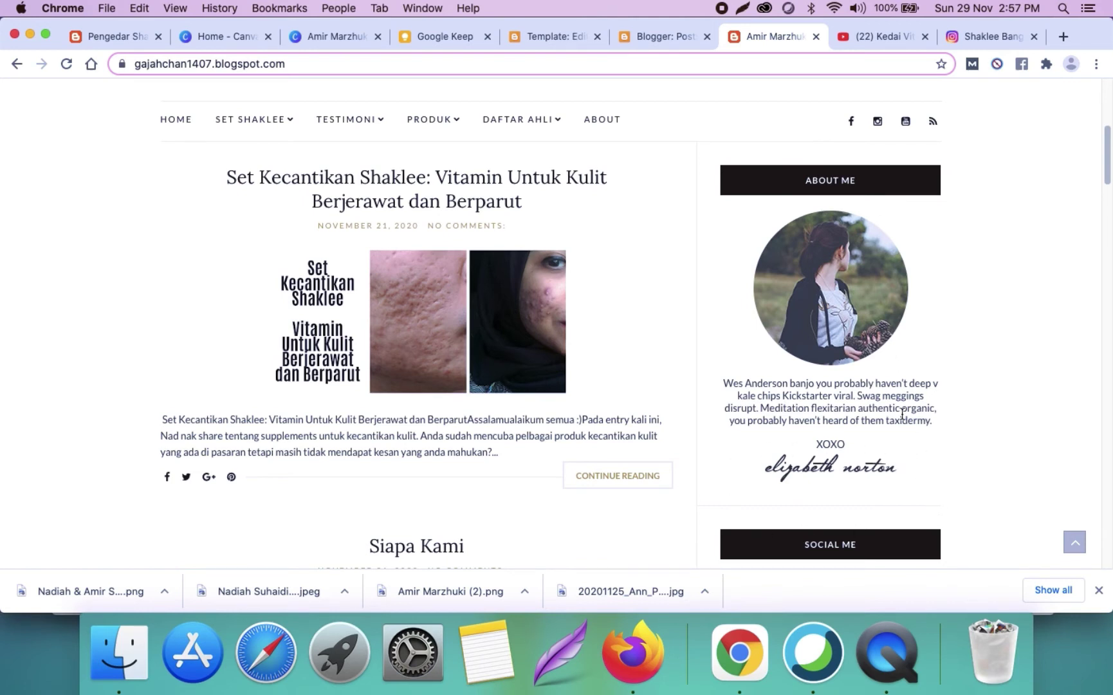
Step: Search the theme code for 'xoxo' and select the signature's height 36 and width 170
left_click(574, 42)
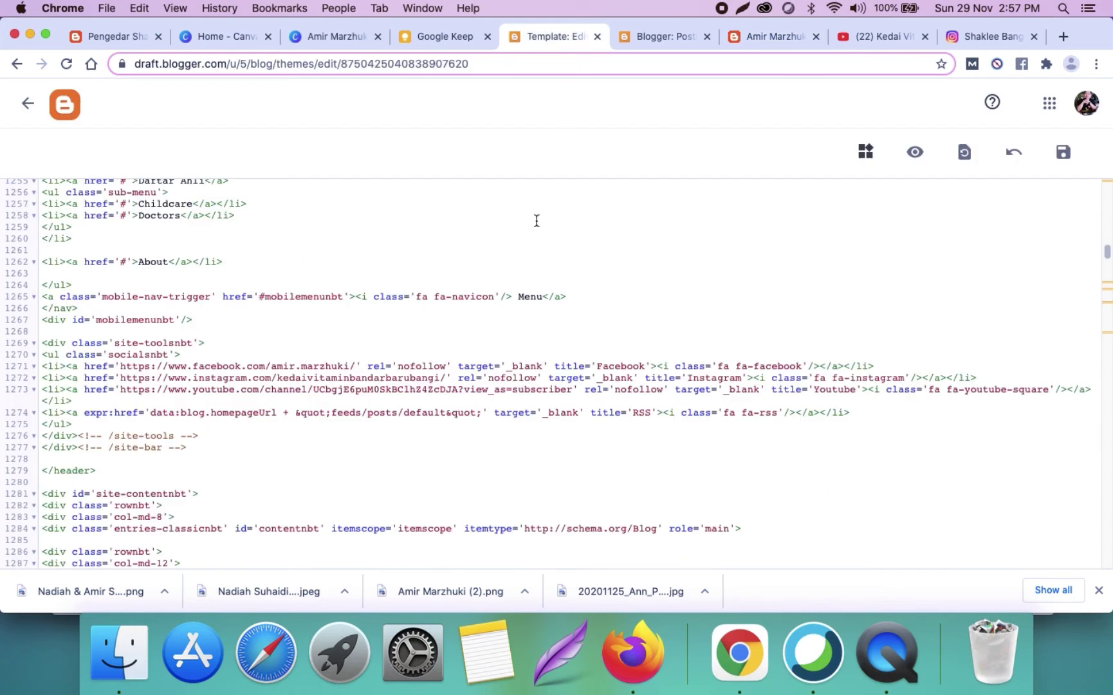
key("super+f")
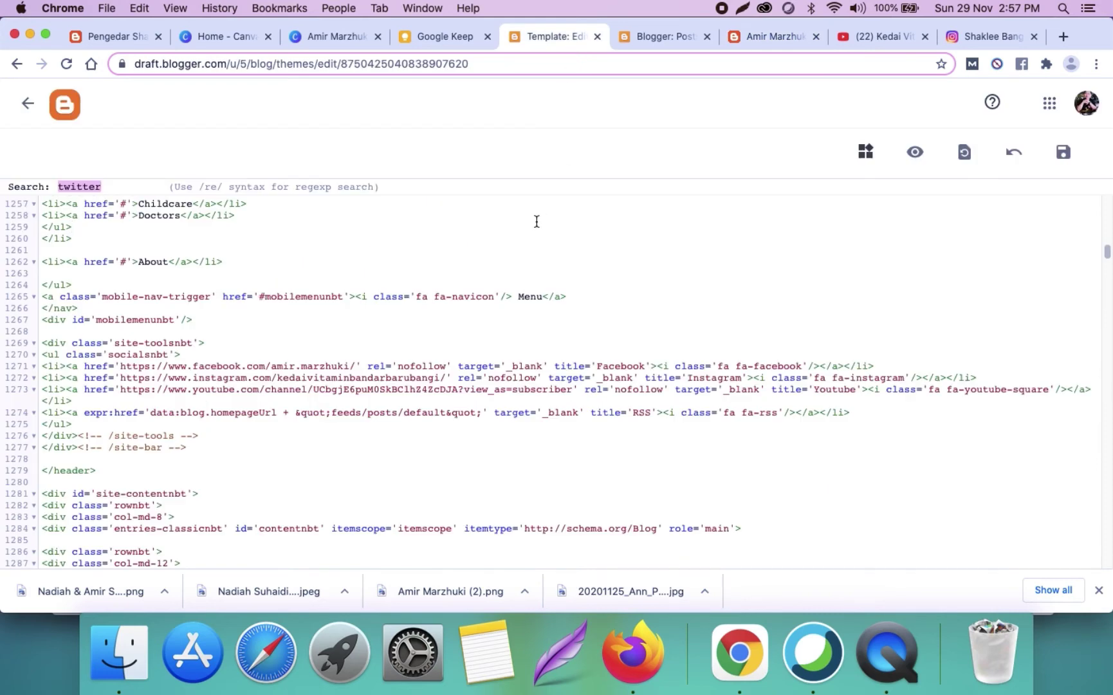
type("xoxo")
key("Return")
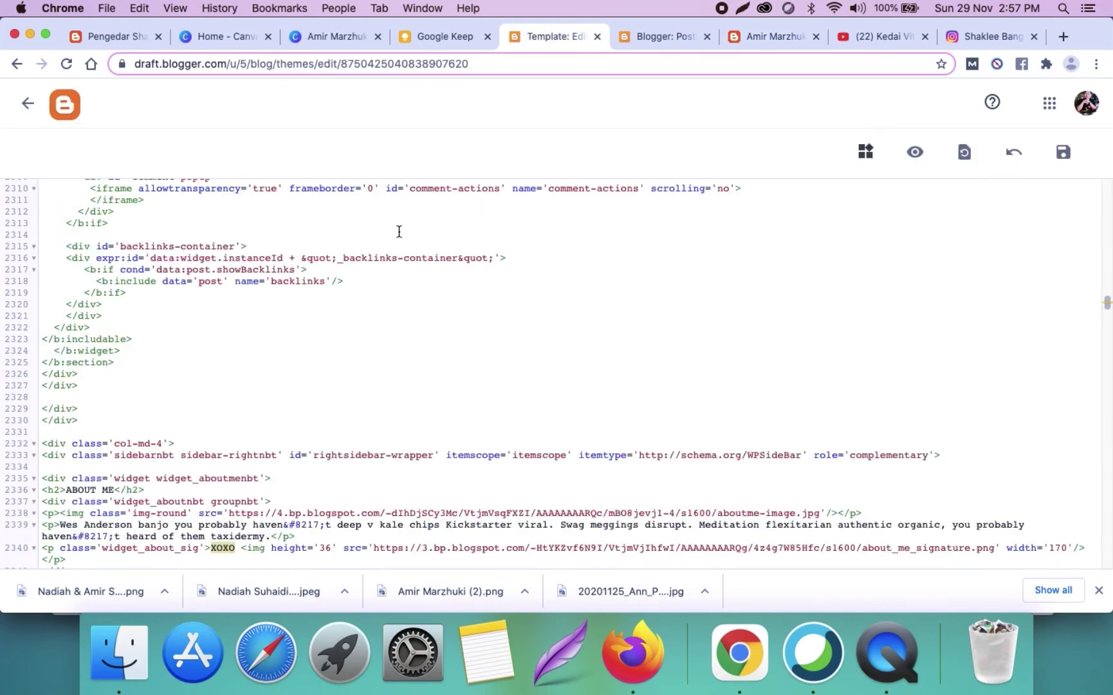
scroll(258, 418, "down", 2)
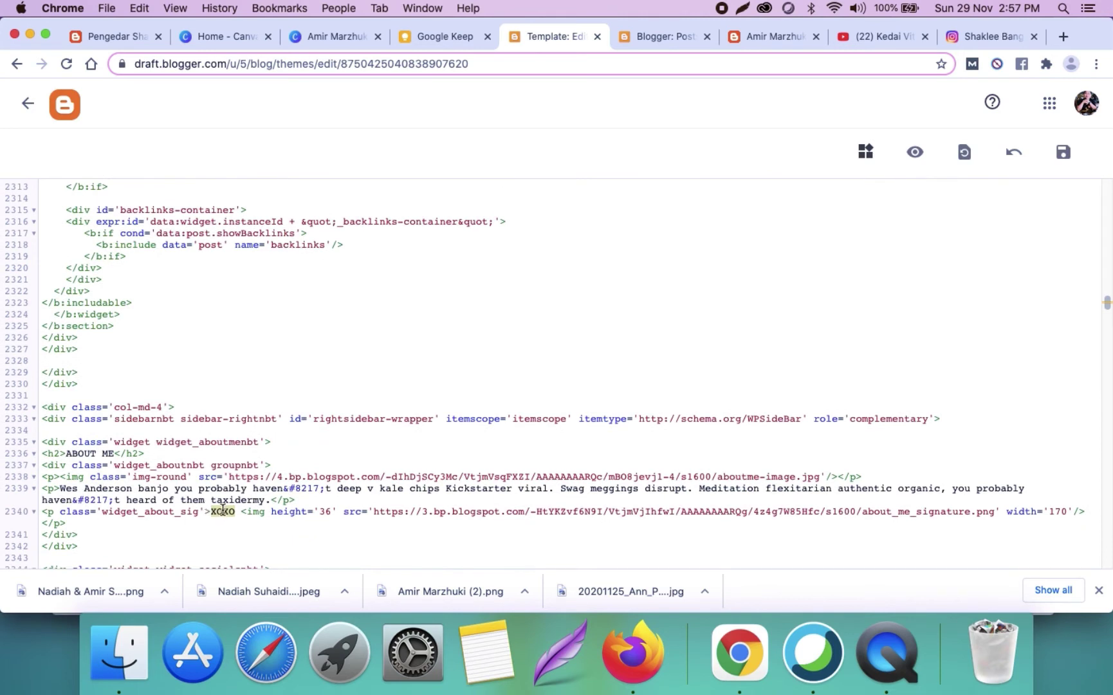
double_click(323, 511)
left_click_drag(1049, 511, 1068, 510)
Step: Enter 170 as the Canva custom design width, rechecking the template's signature size
left_click(237, 41)
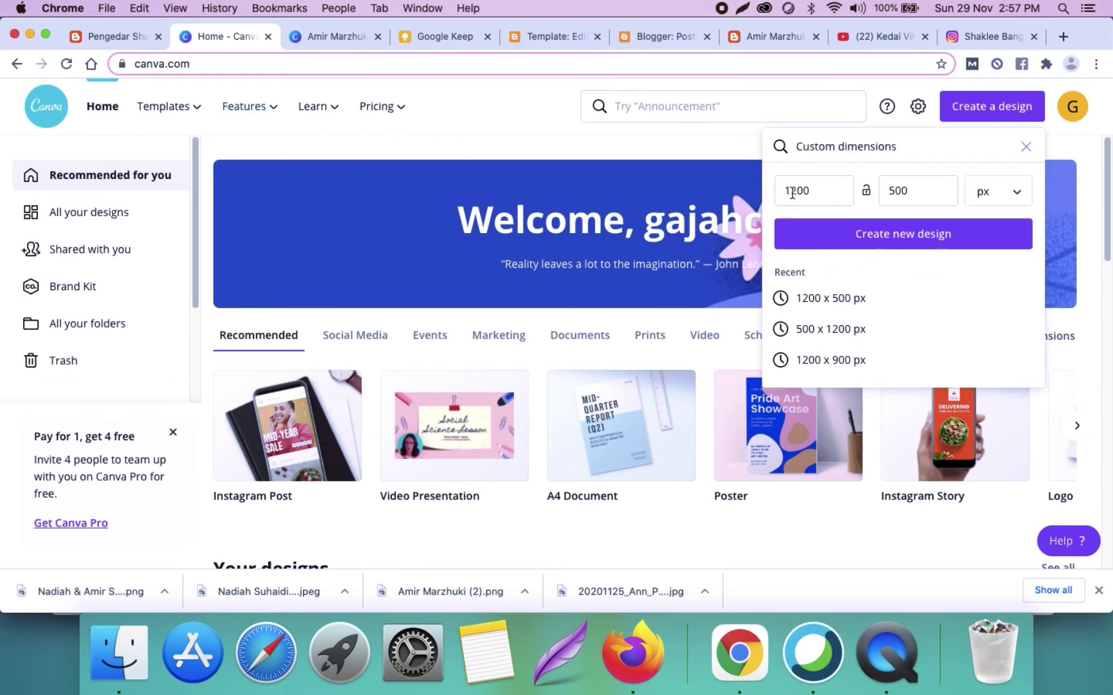
double_click(792, 193)
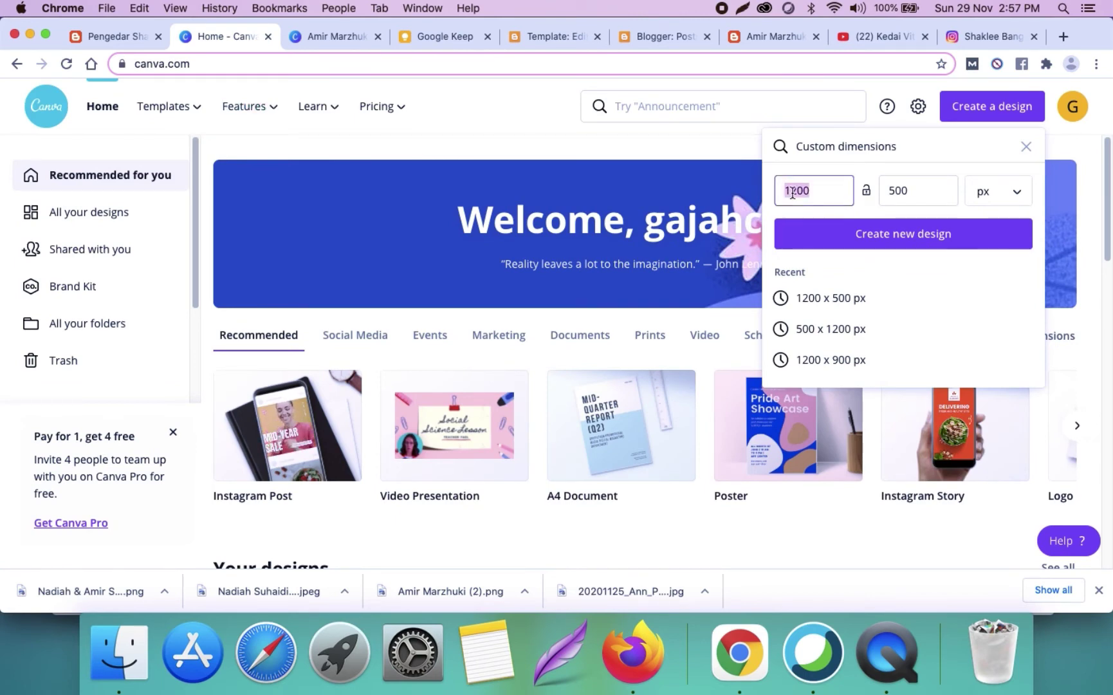
left_click(558, 38)
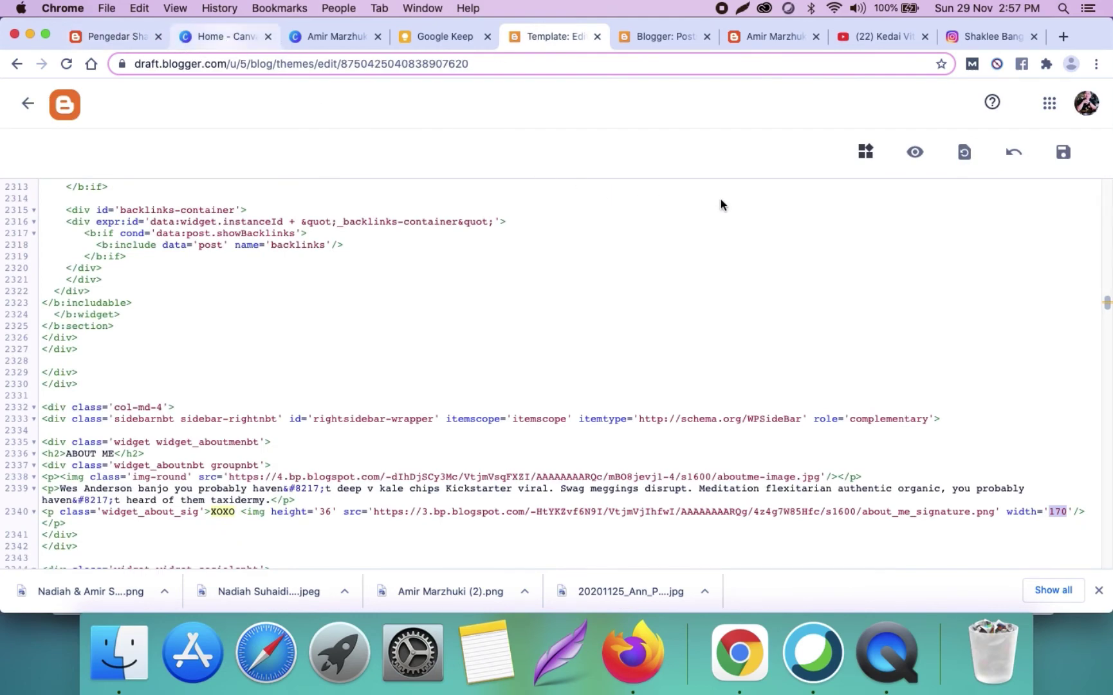
key("super+2")
type("170")
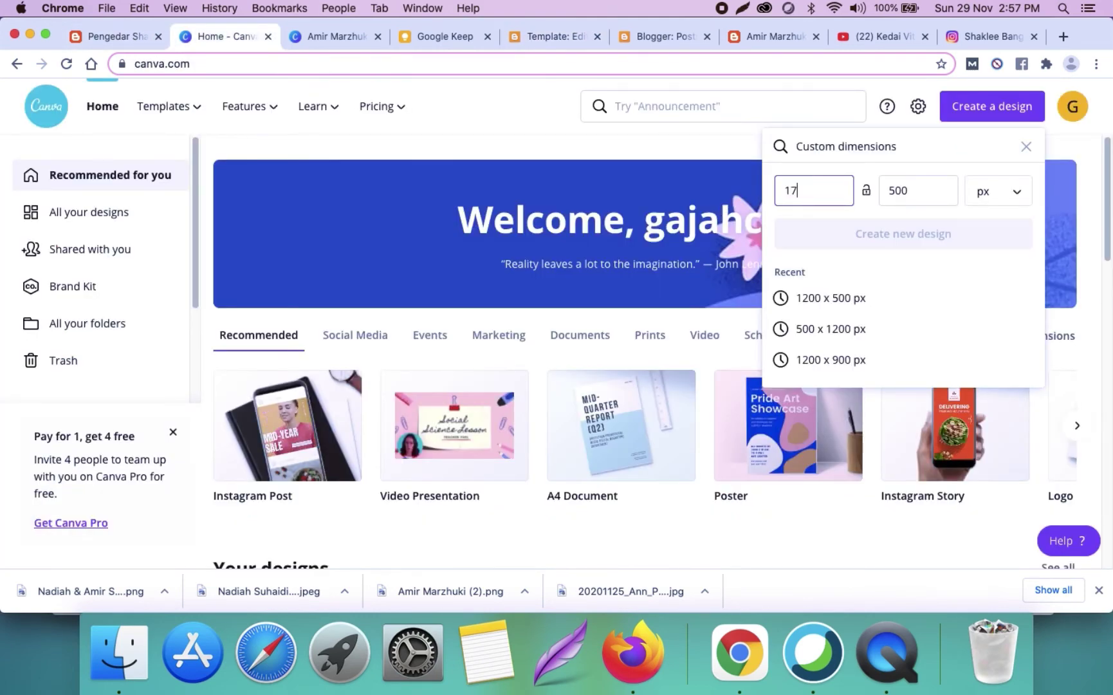
left_click(916, 187)
double_click(917, 188)
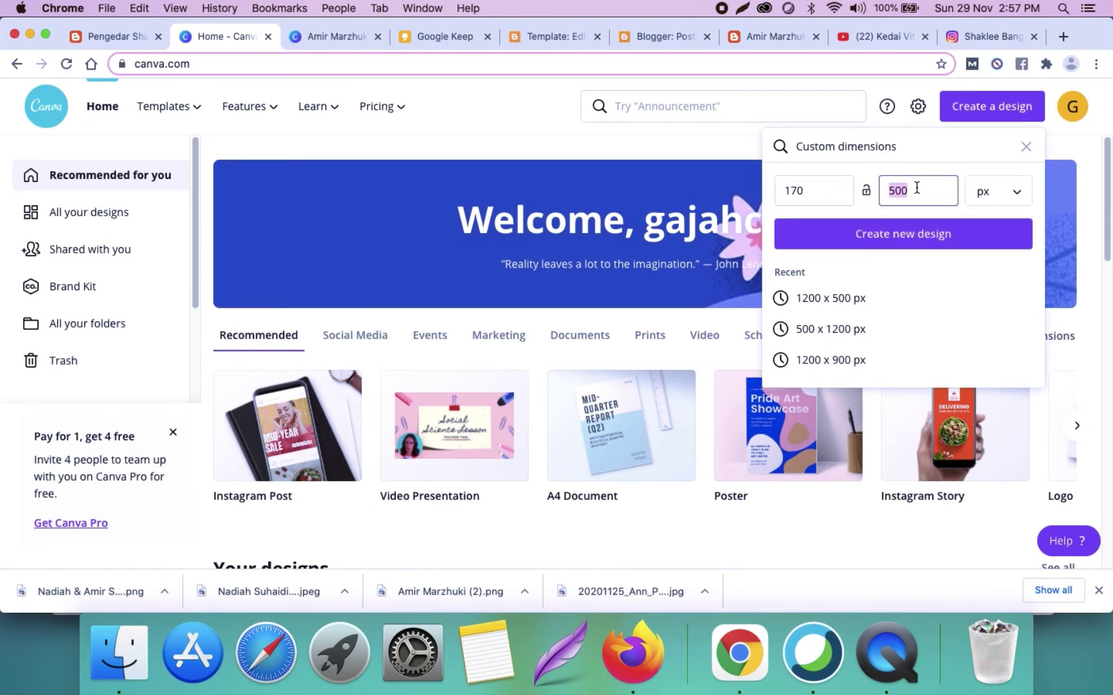
Step: Enter height 36 and attempt to create the 170 × 36 px design
left_click(1034, 36)
left_click(216, 37)
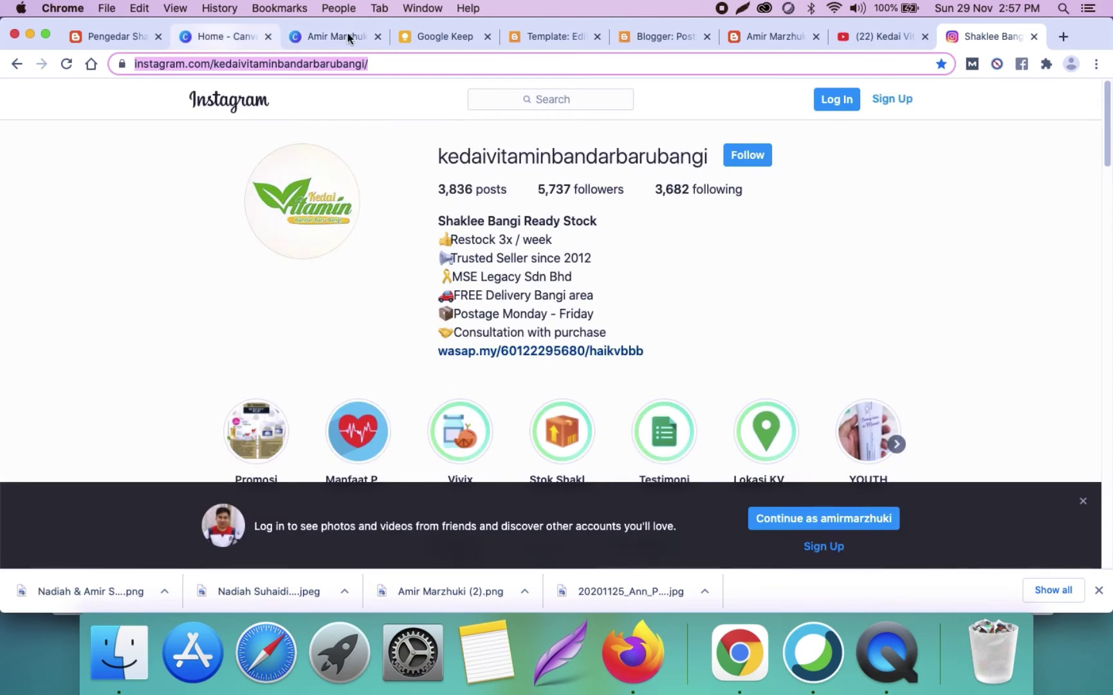
left_click(348, 35)
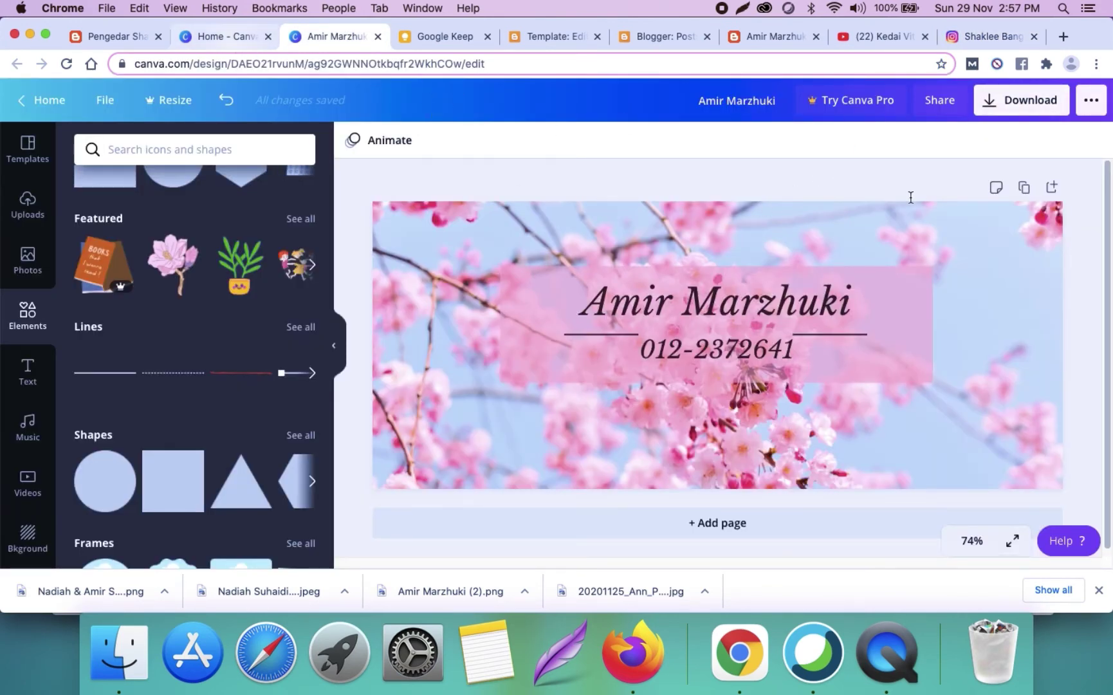
key("ctrl+shift+Tab")
type("36")
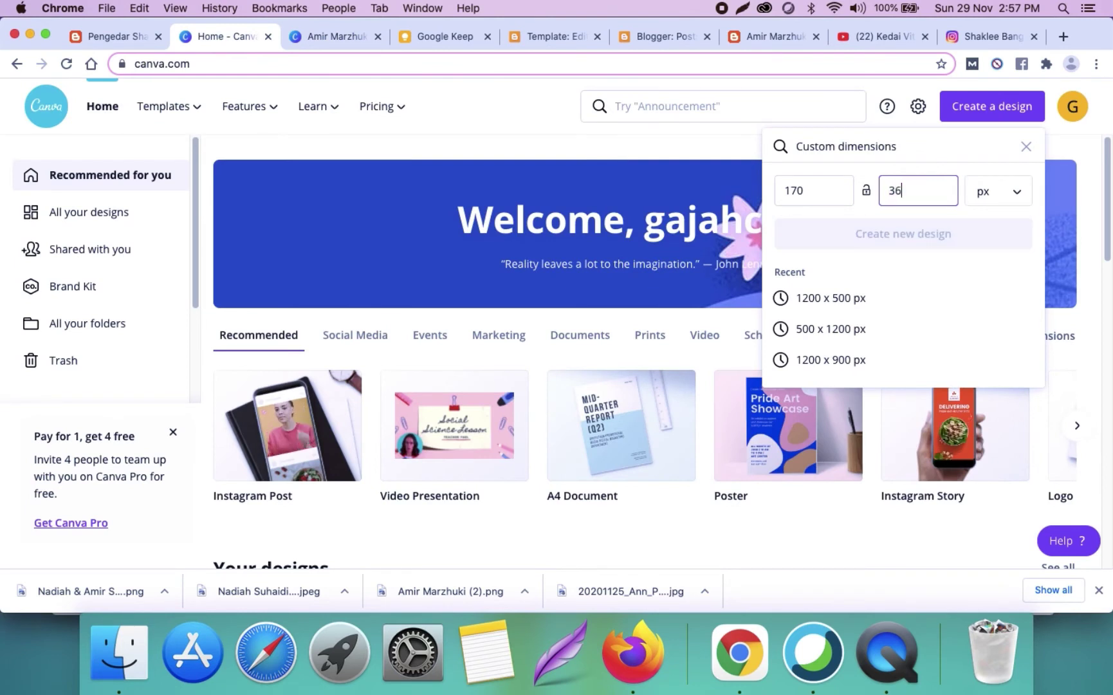
left_click(949, 234)
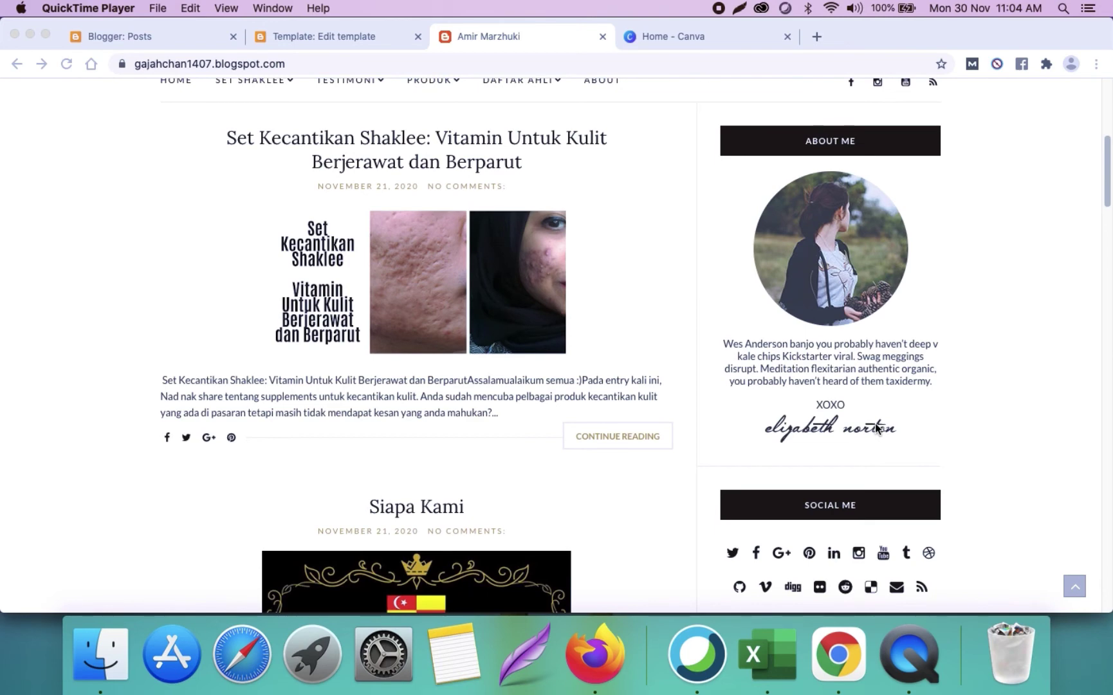
Step: Switch back to the Canva home page tab
left_click(692, 40)
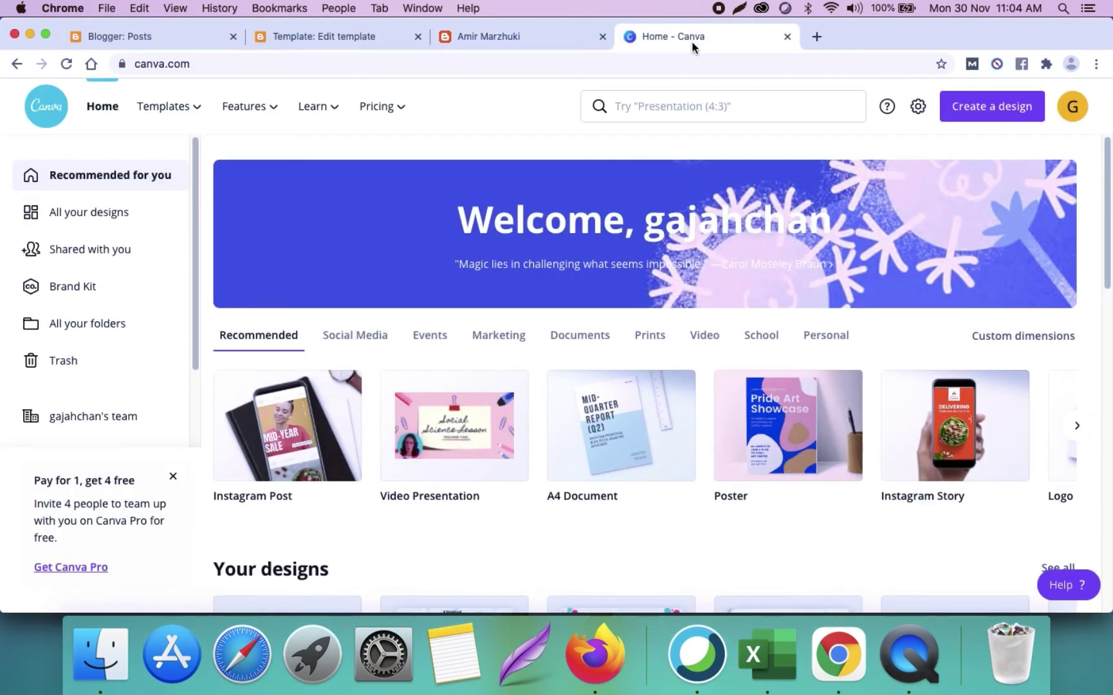
Step: Create a custom-size Canva design with width 180 px and height 40 px
left_click(972, 116)
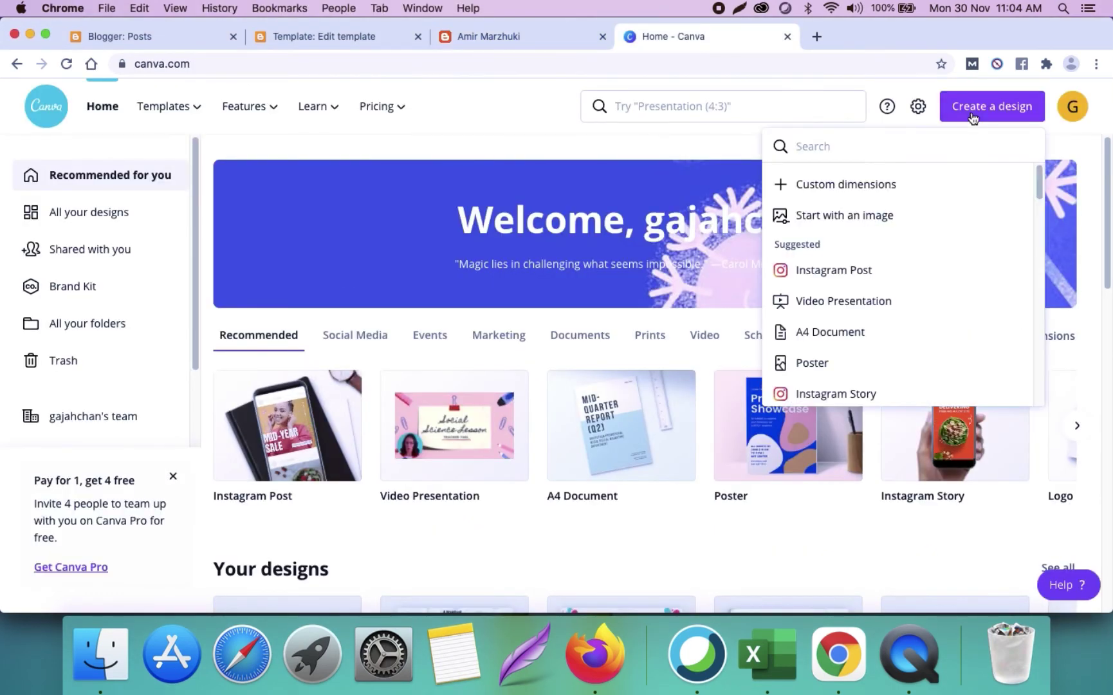
left_click(895, 188)
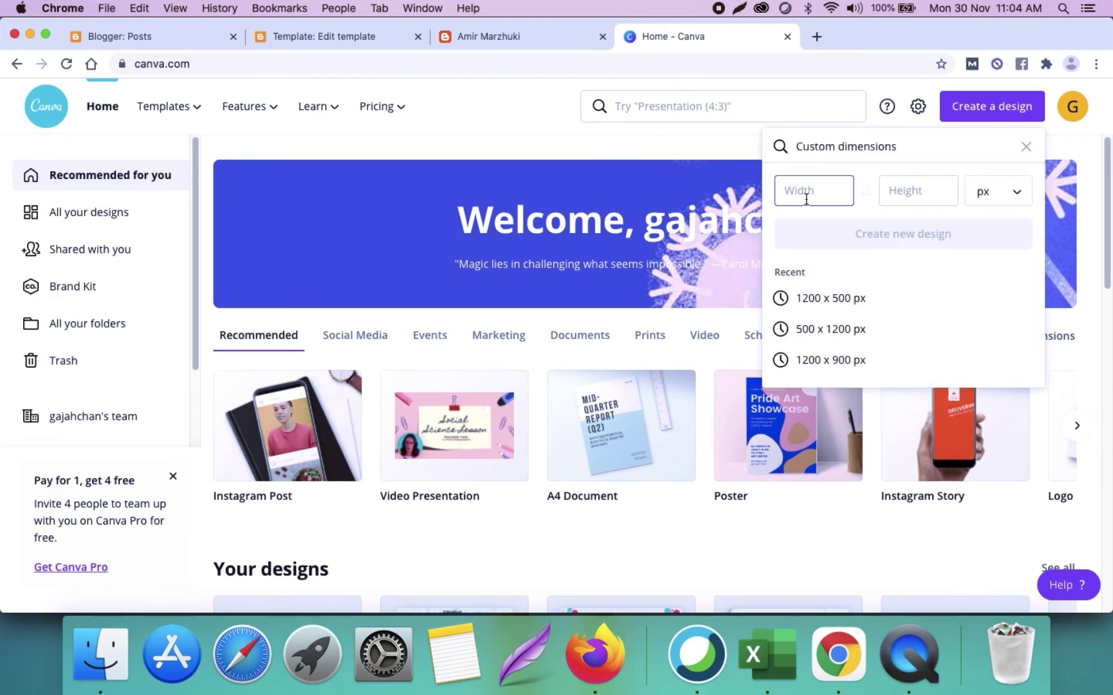
type("180")
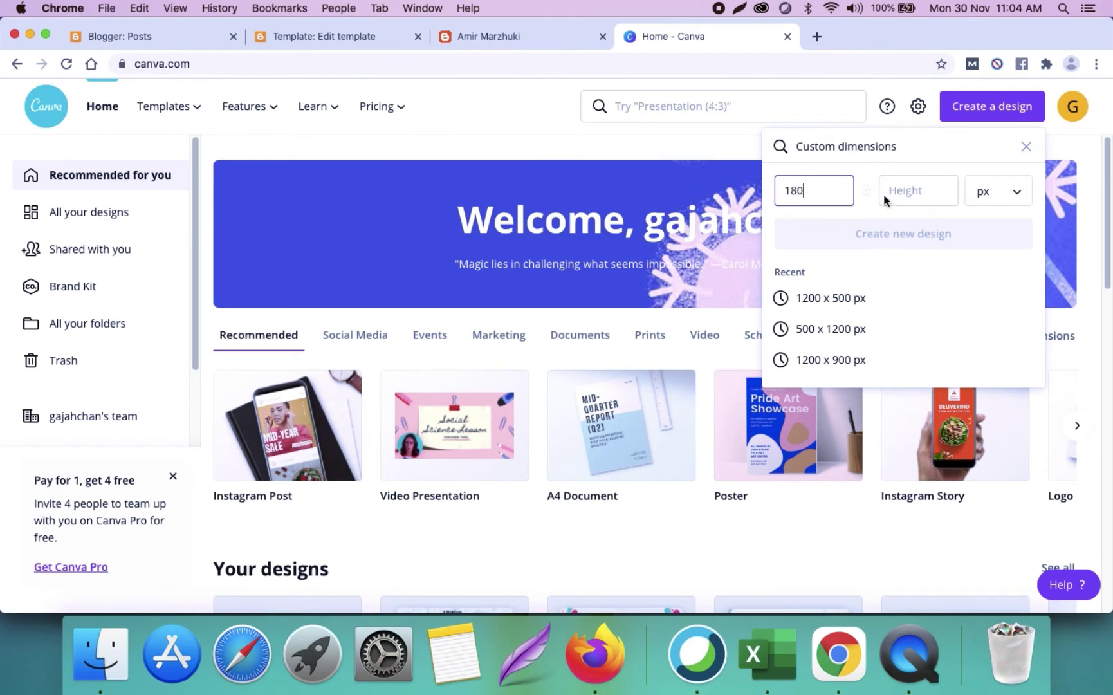
left_click(909, 195)
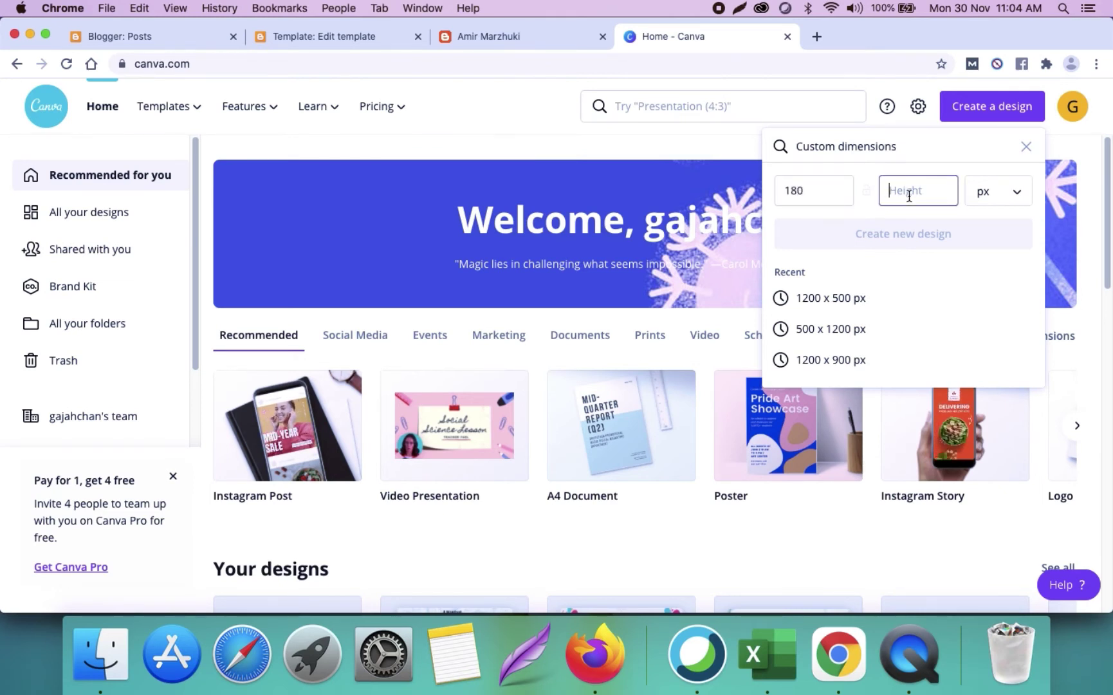
type("40")
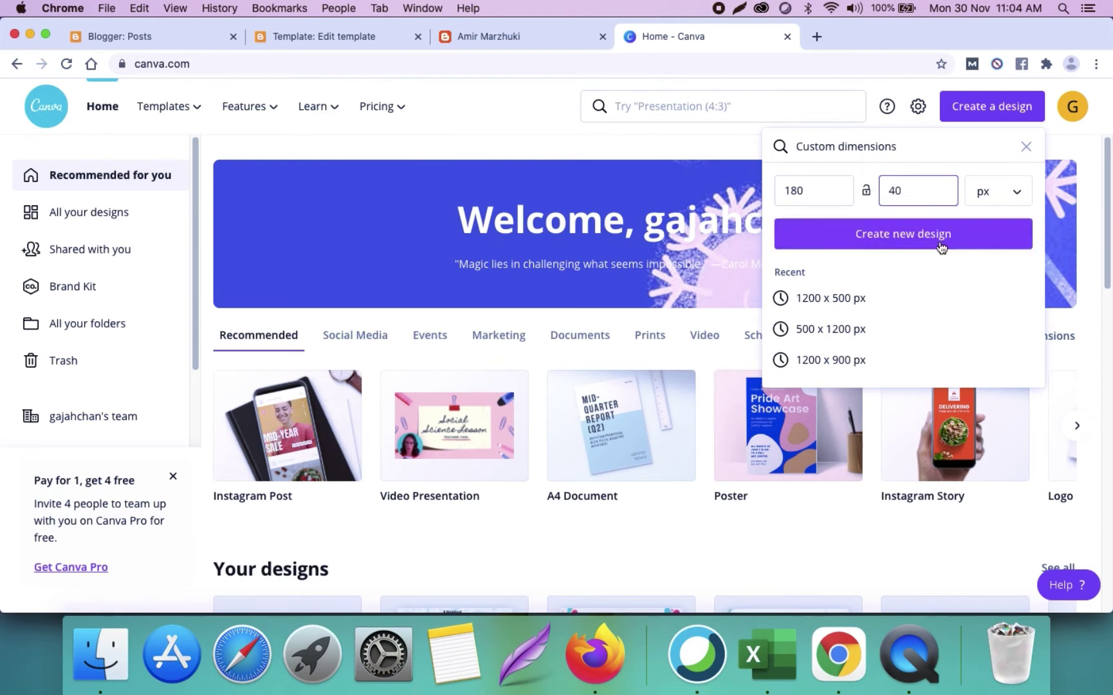
left_click(941, 247)
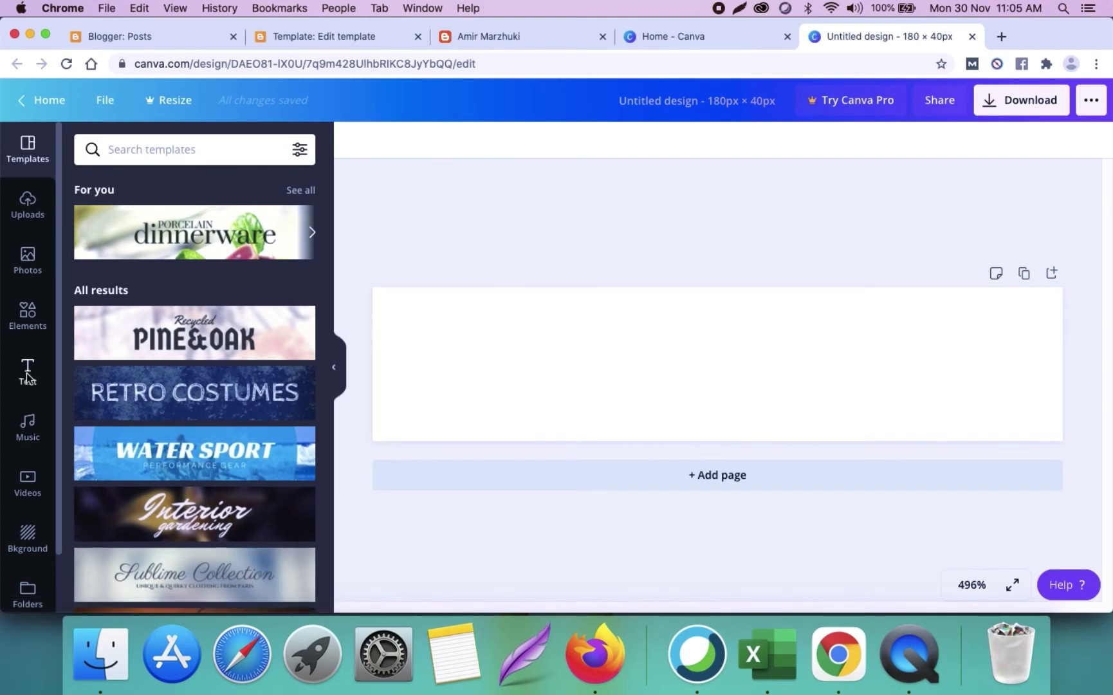
Step: Apply the Porcelain dinnerware template and delete its background photo
left_click(26, 372)
left_click(1034, 36)
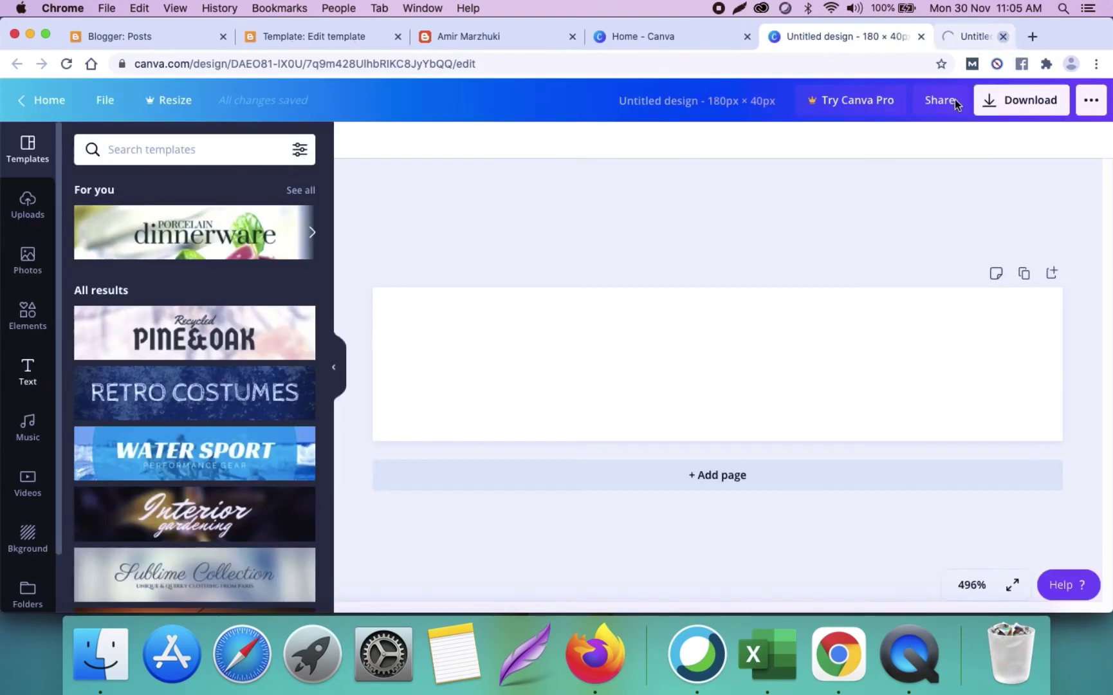
left_click(178, 254)
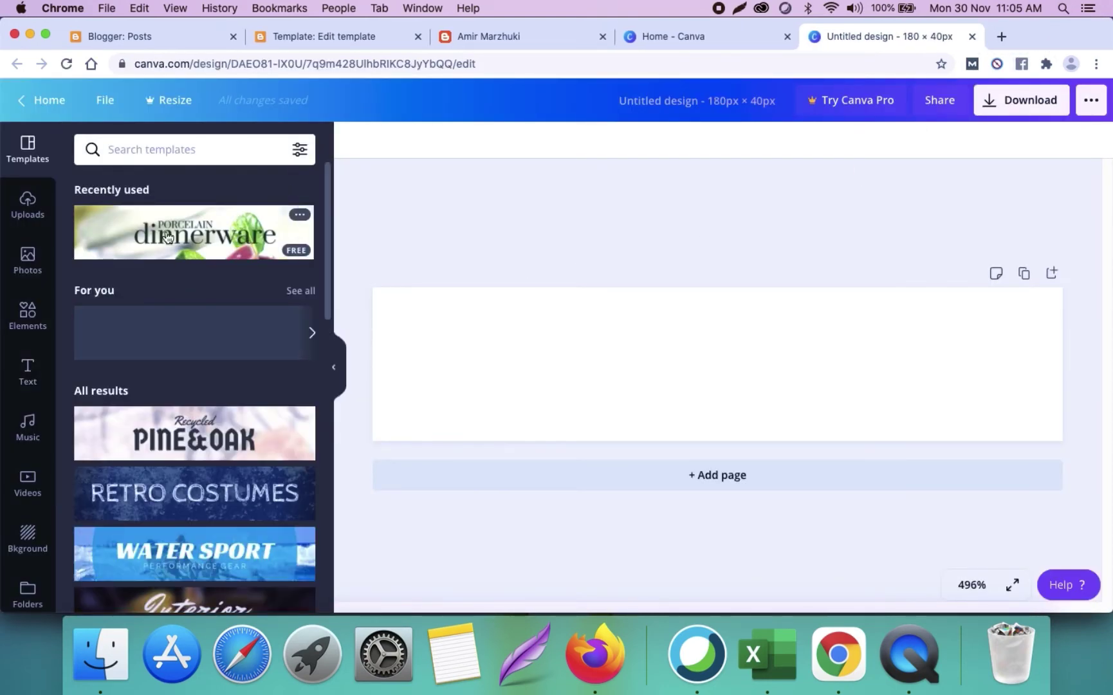
left_click(572, 310)
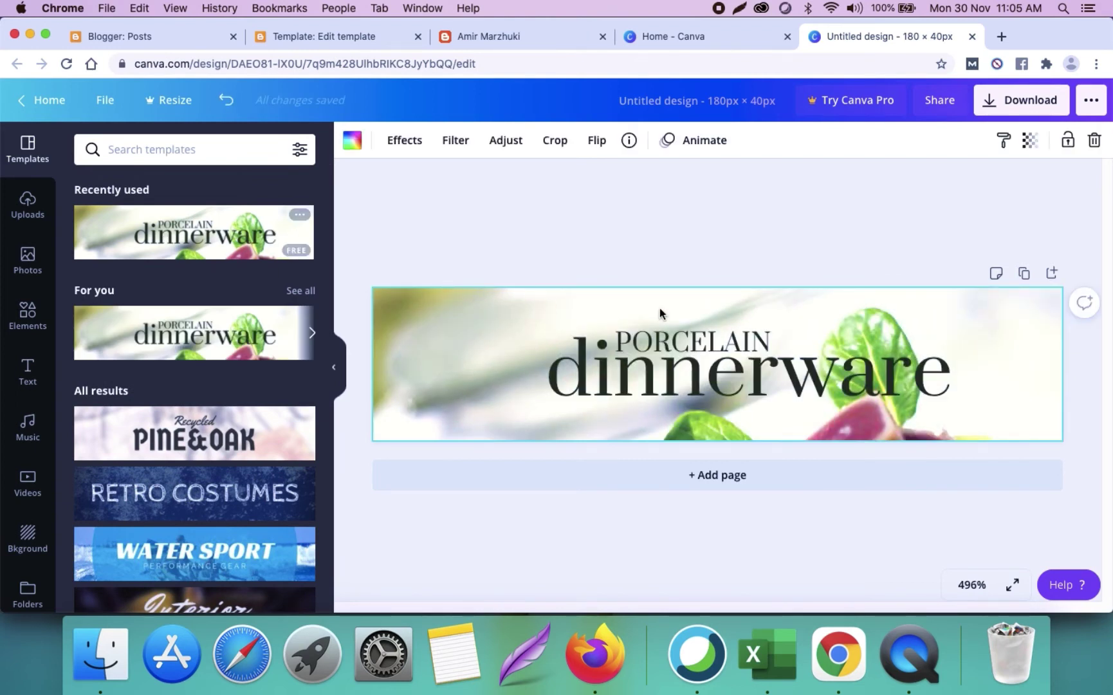
key("Delete")
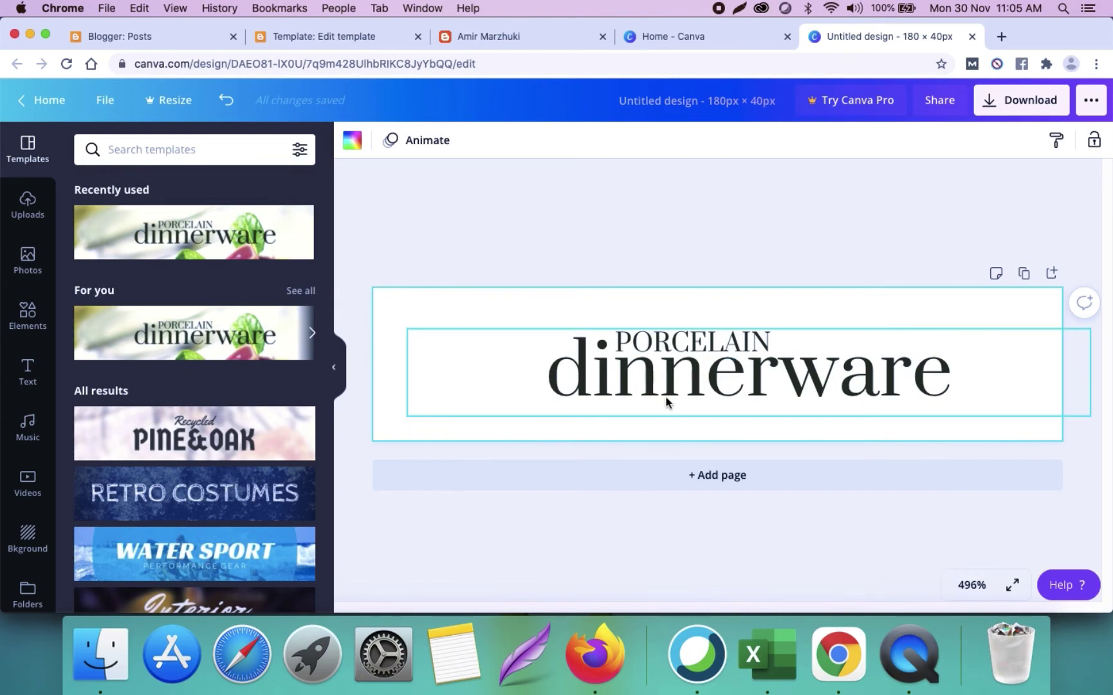
Step: Replace the 'dinnerware' text with the owner's name
double_click(651, 378)
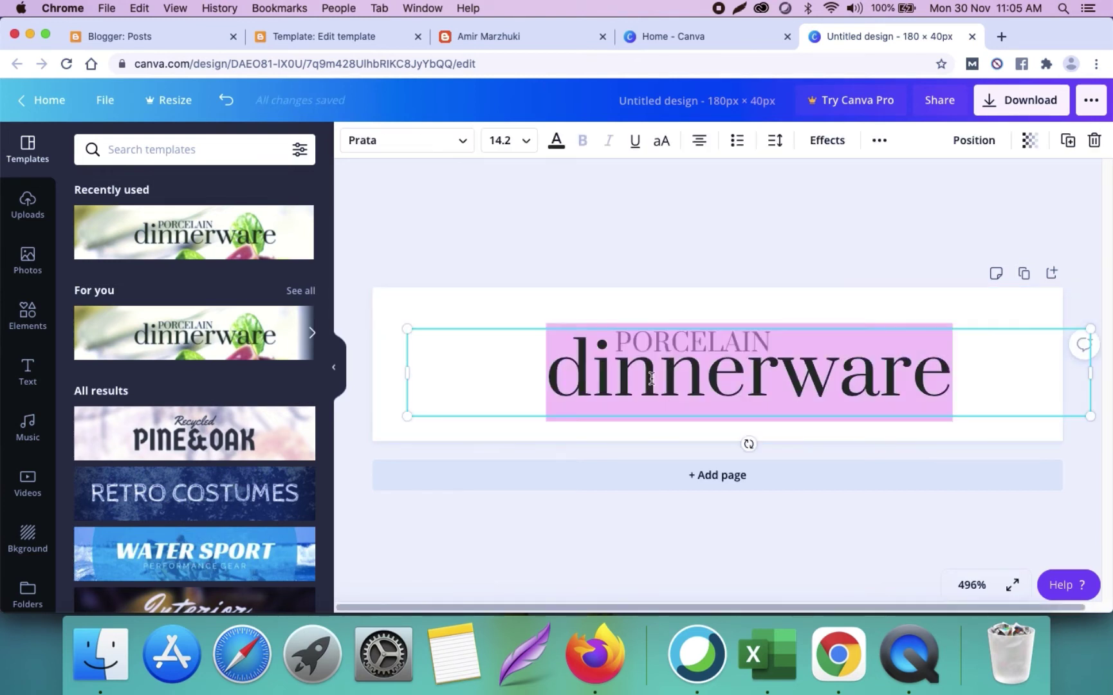
left_click(689, 229)
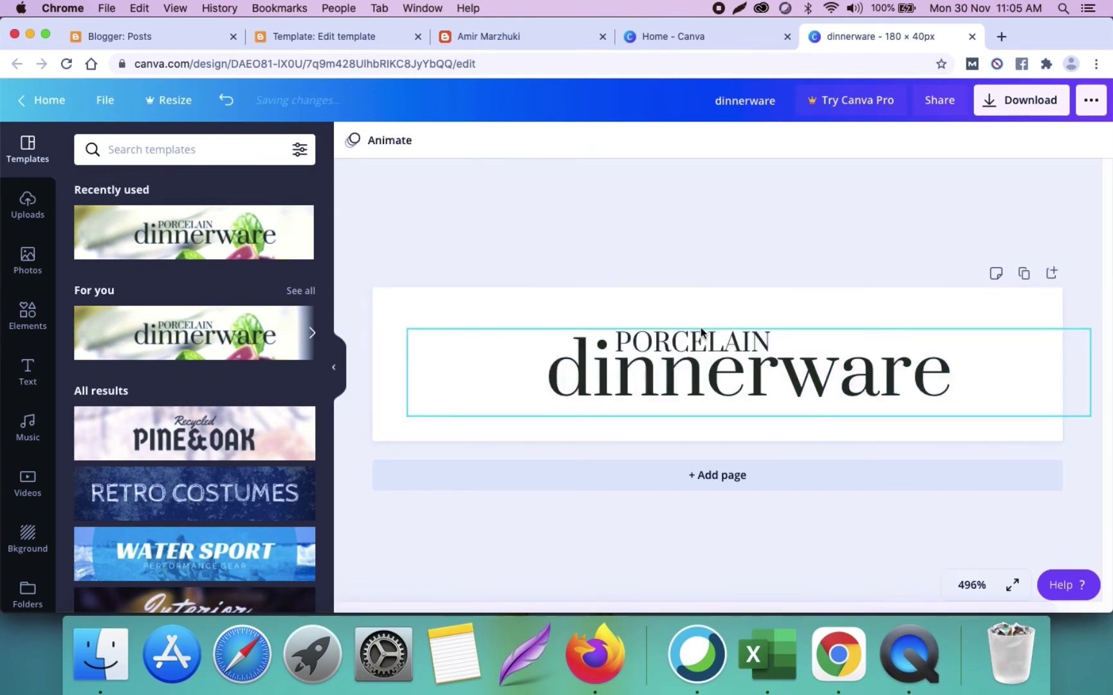
double_click(658, 371)
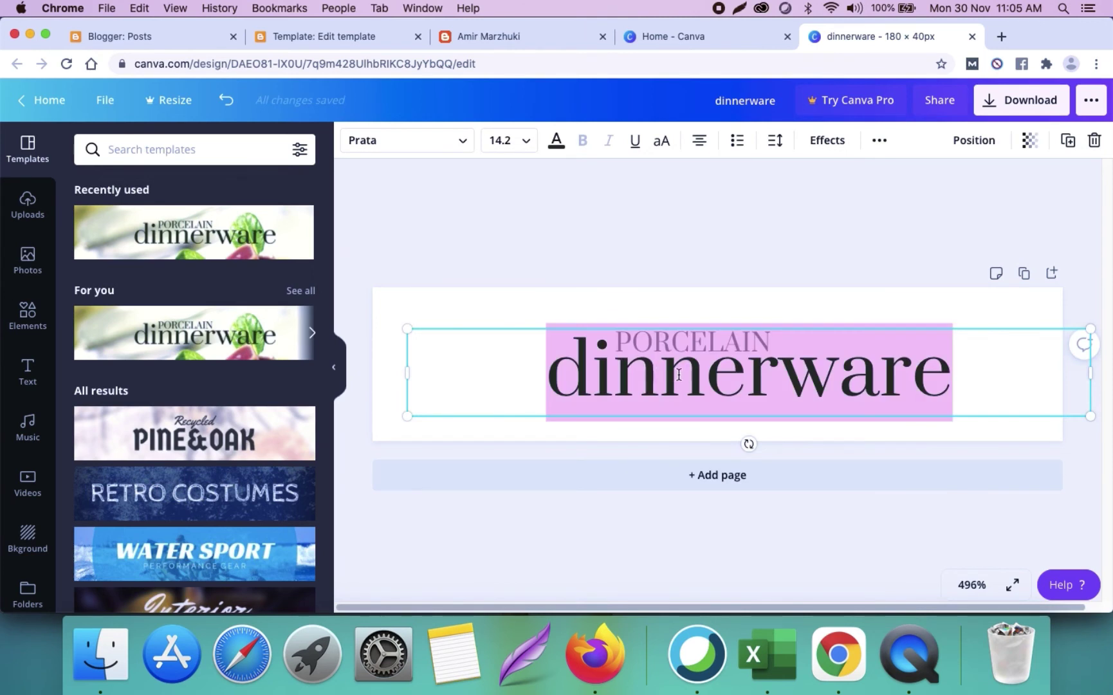
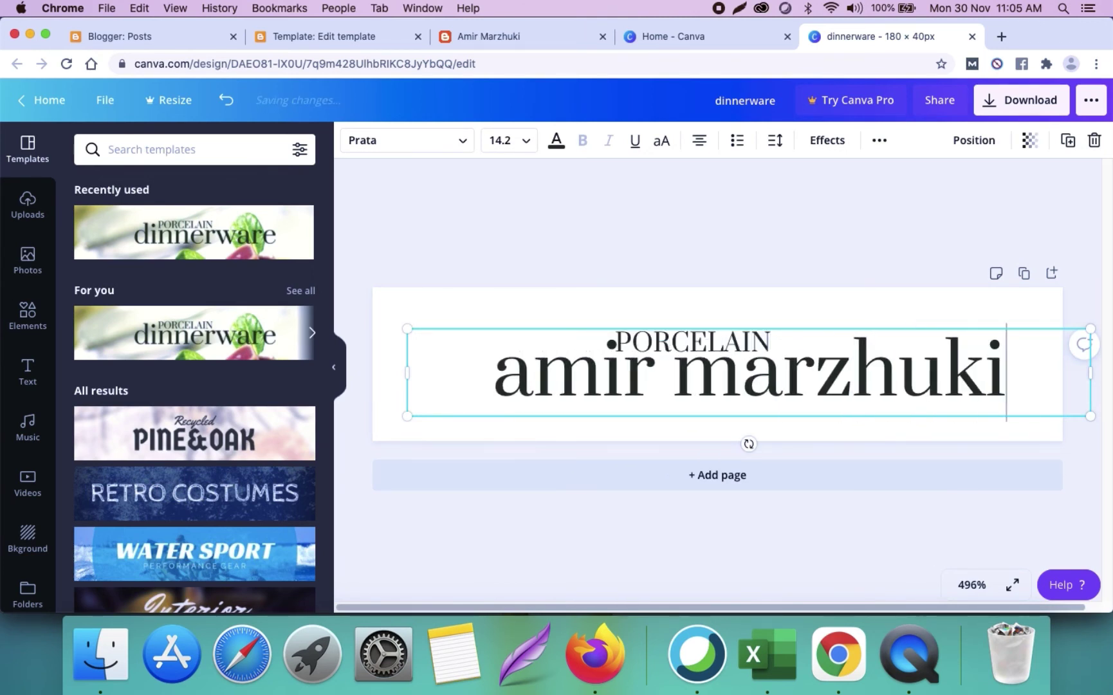
left_click(595, 278)
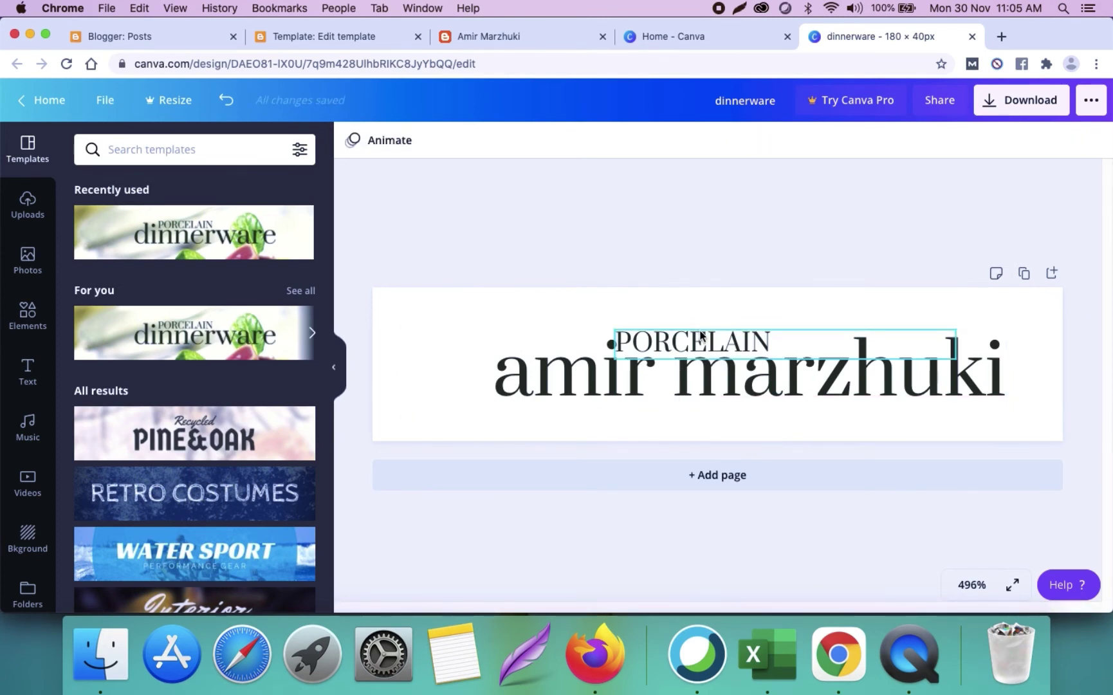
Step: Replace PORCELAIN with MASTER and make both MASTER and the name text black
left_click(706, 336)
double_click(706, 334)
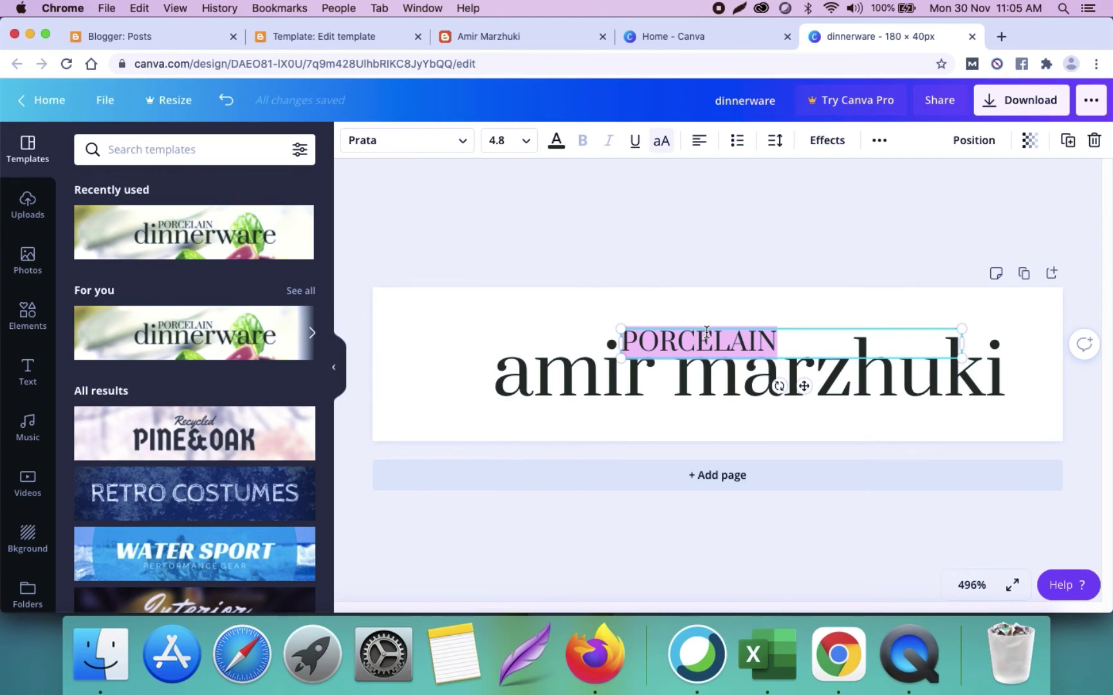
type("MASTER")
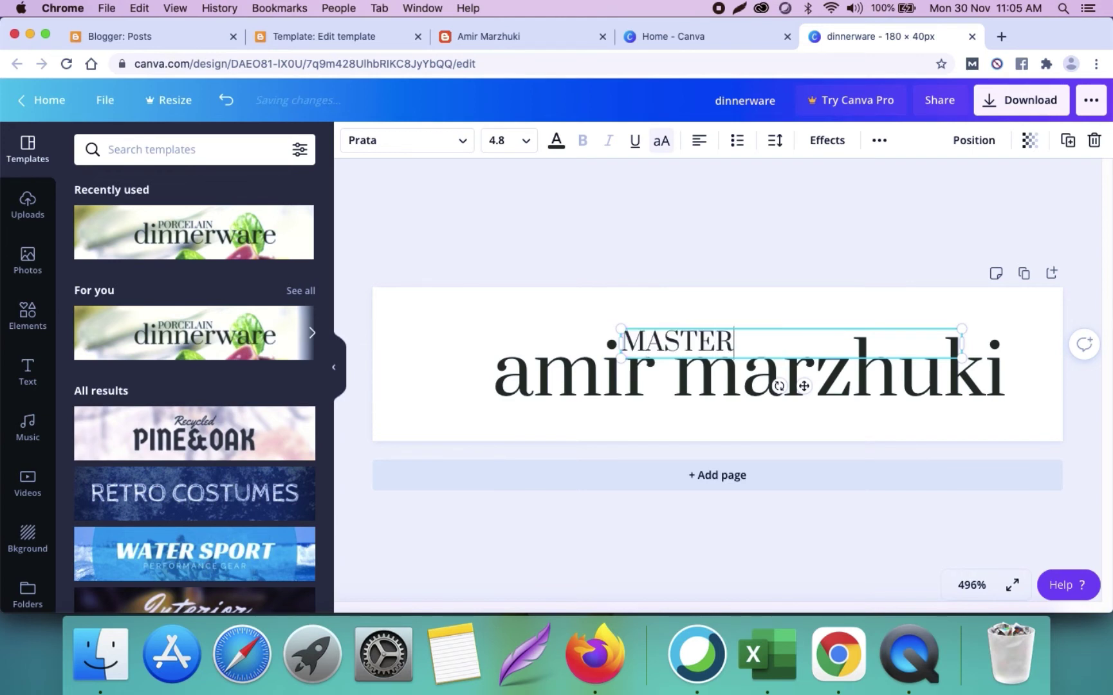
key("super+a")
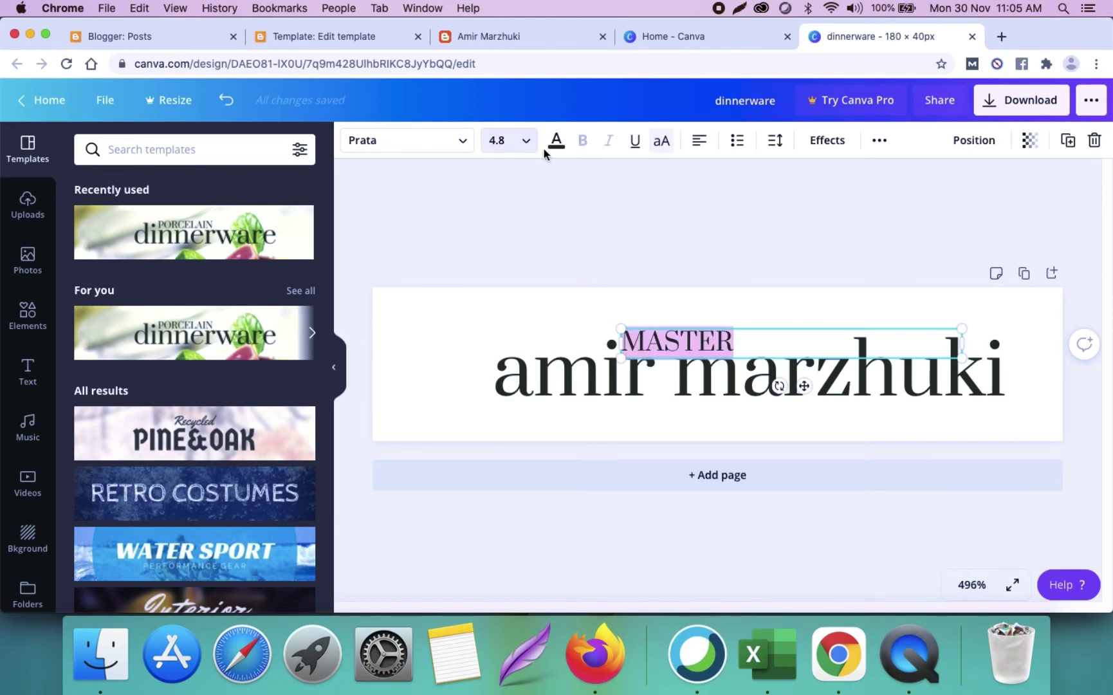
left_click(556, 140)
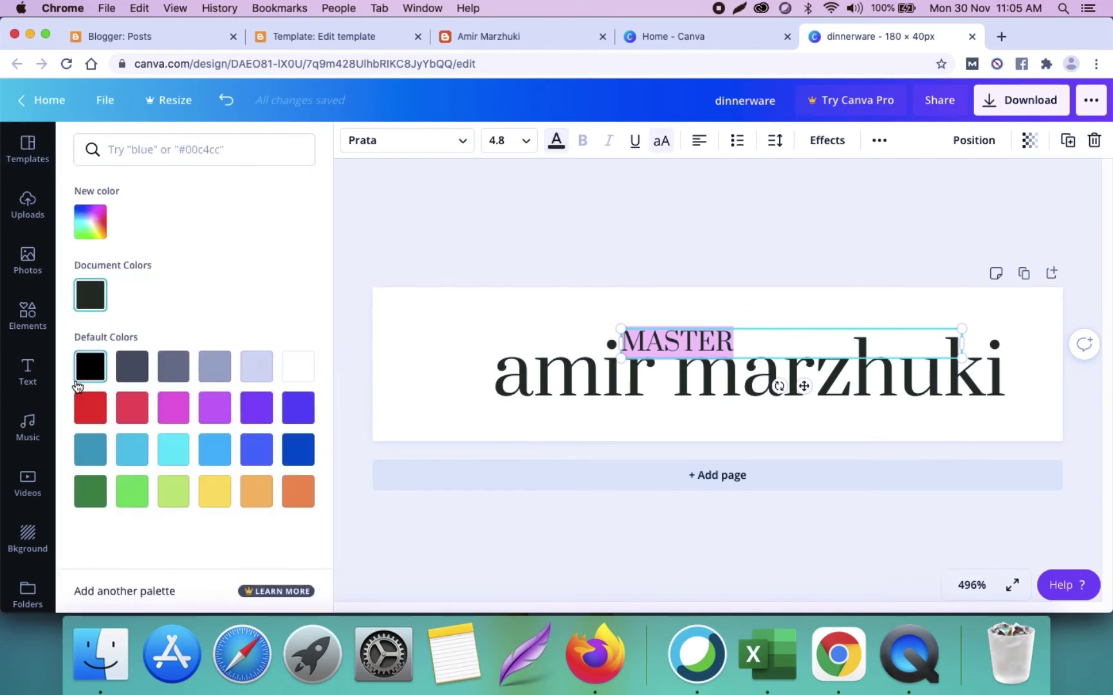
left_click(90, 365)
key("Escape")
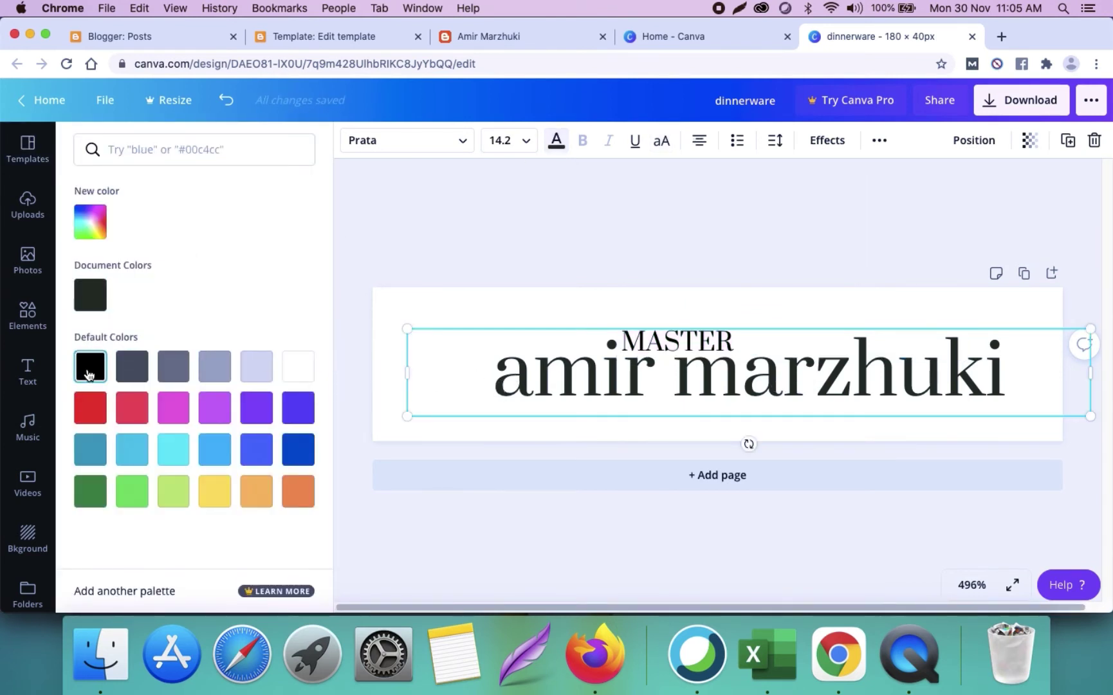
left_click(90, 365)
left_click_drag(725, 391, 695, 391)
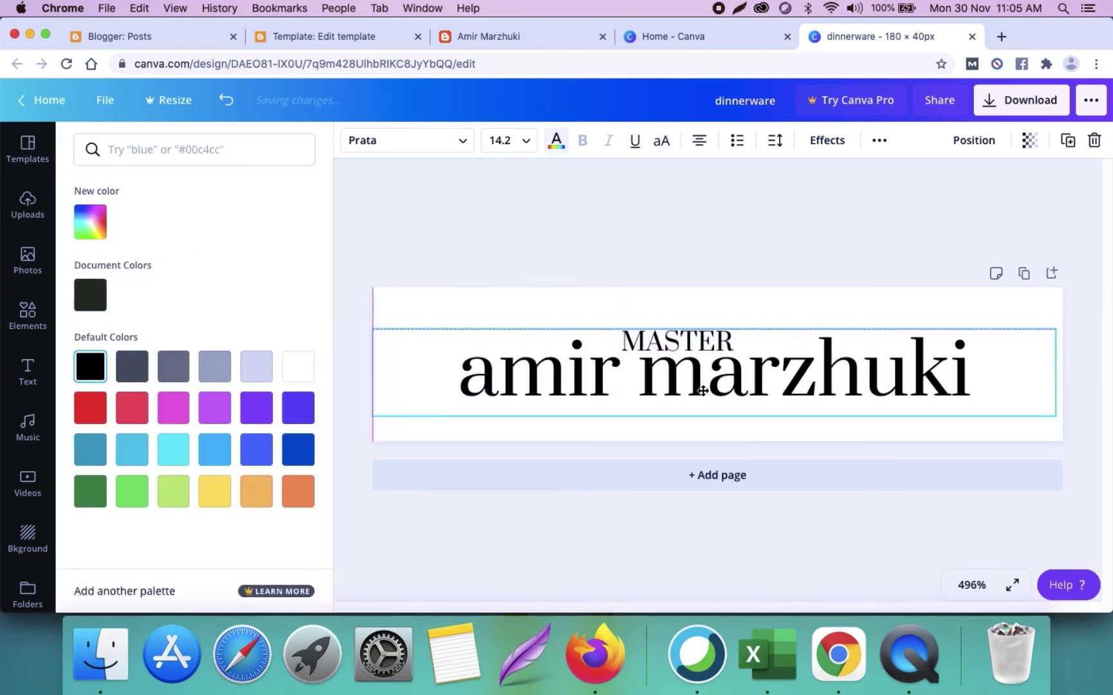
left_click_drag(1060, 328, 1062, 327)
left_click_drag(417, 381, 377, 437)
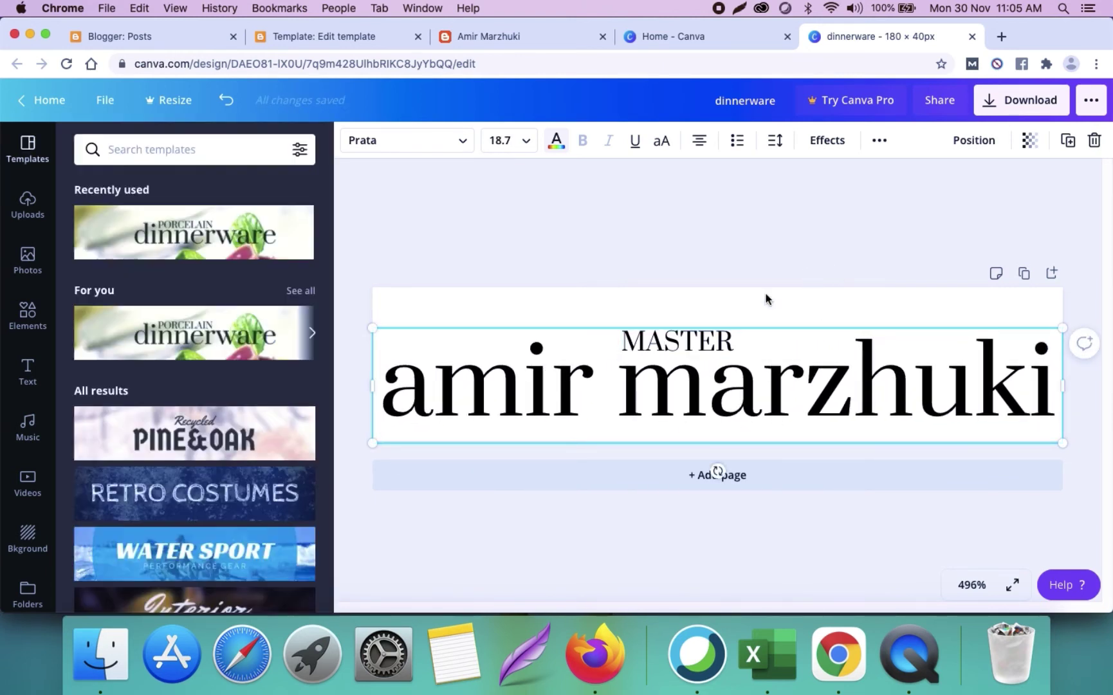
Step: Enlarge MASTER to font size 9.5 and place it just above the name
left_click_drag(707, 341, 630, 338)
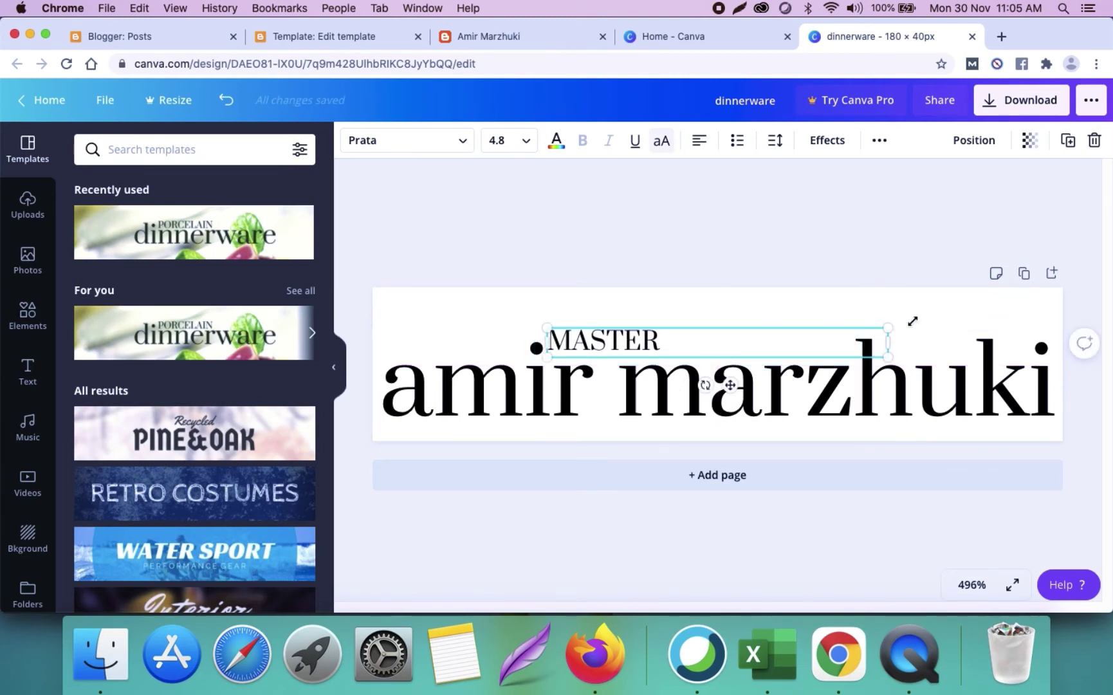
left_click_drag(888, 328, 1018, 285)
left_click_drag(1018, 336, 794, 303)
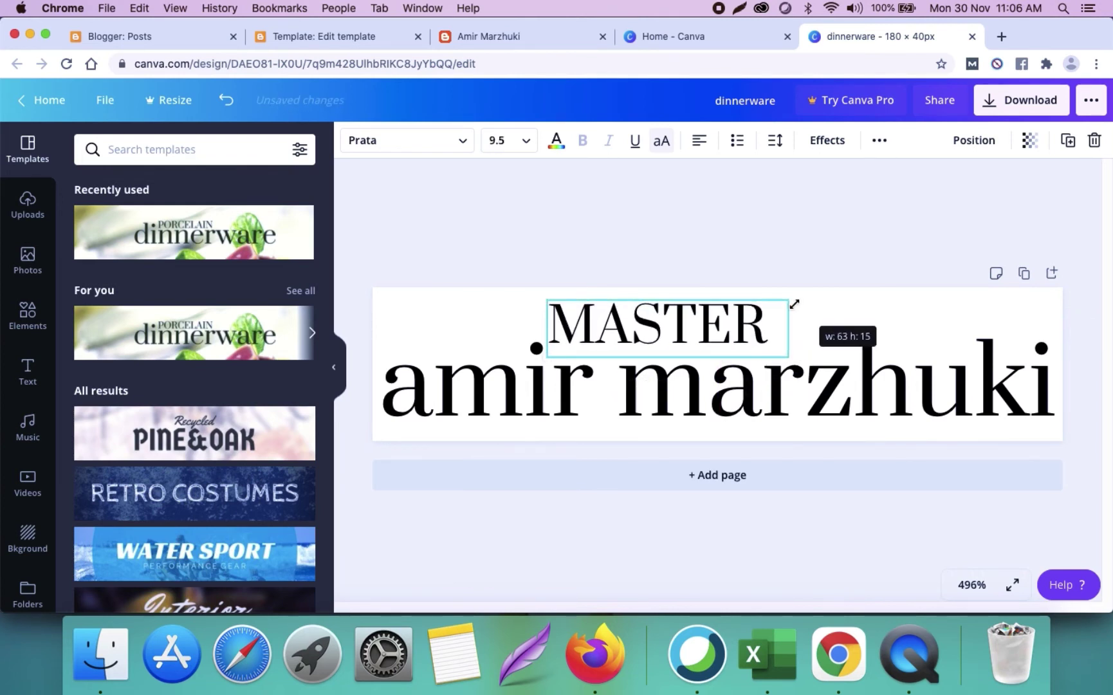
left_click(721, 286)
left_click_drag(708, 309, 707, 322)
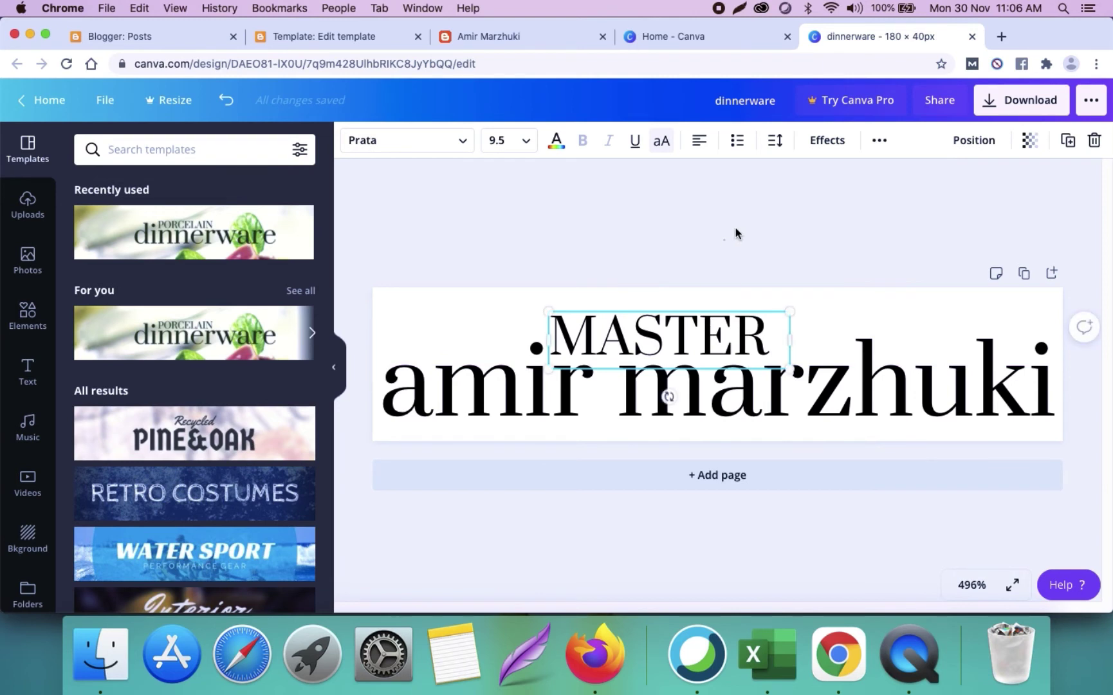
left_click(813, 190)
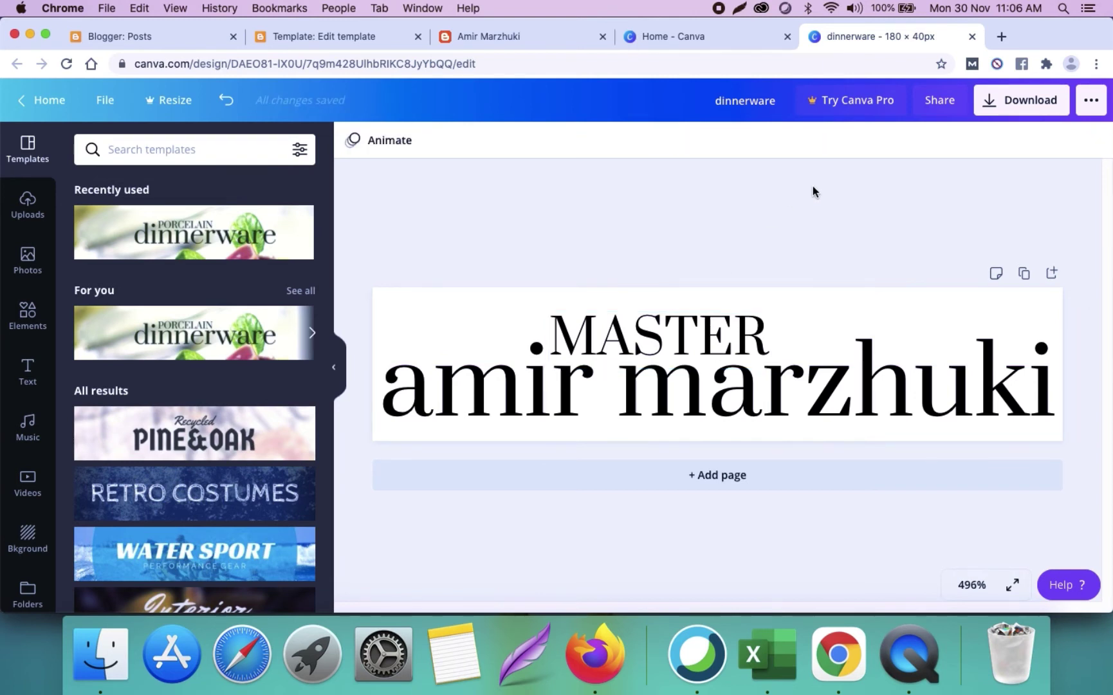
Step: Download the name design as the PNG dinnerware.png and return to the Blogger template code
left_click(1042, 101)
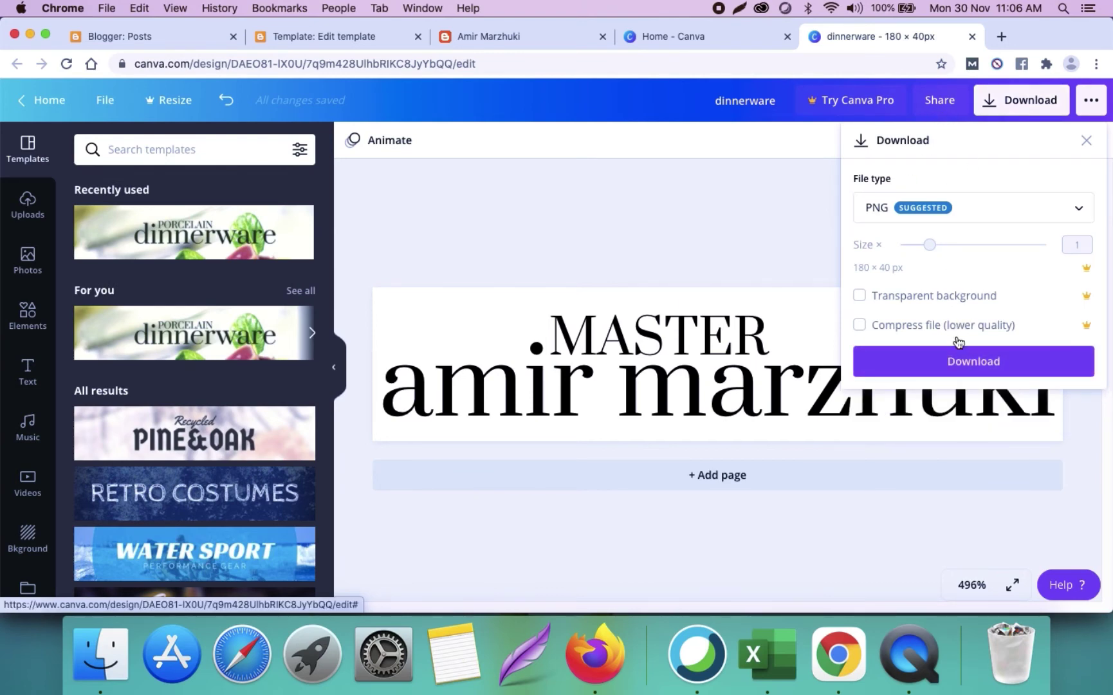
left_click(957, 359)
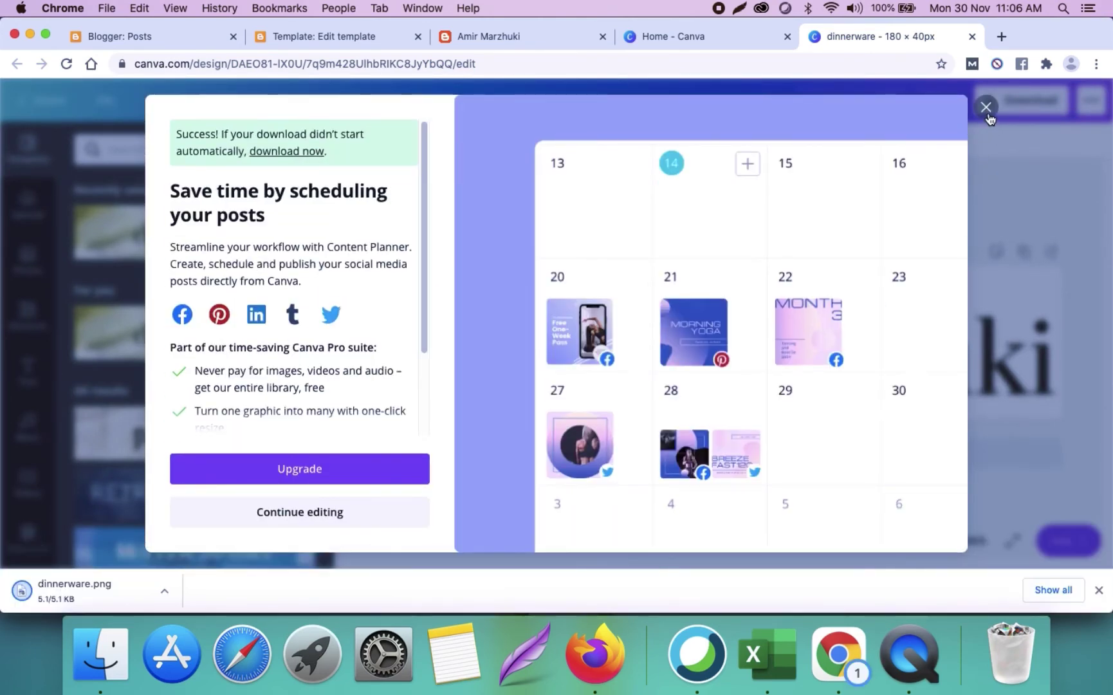
left_click(988, 113)
left_click(390, 44)
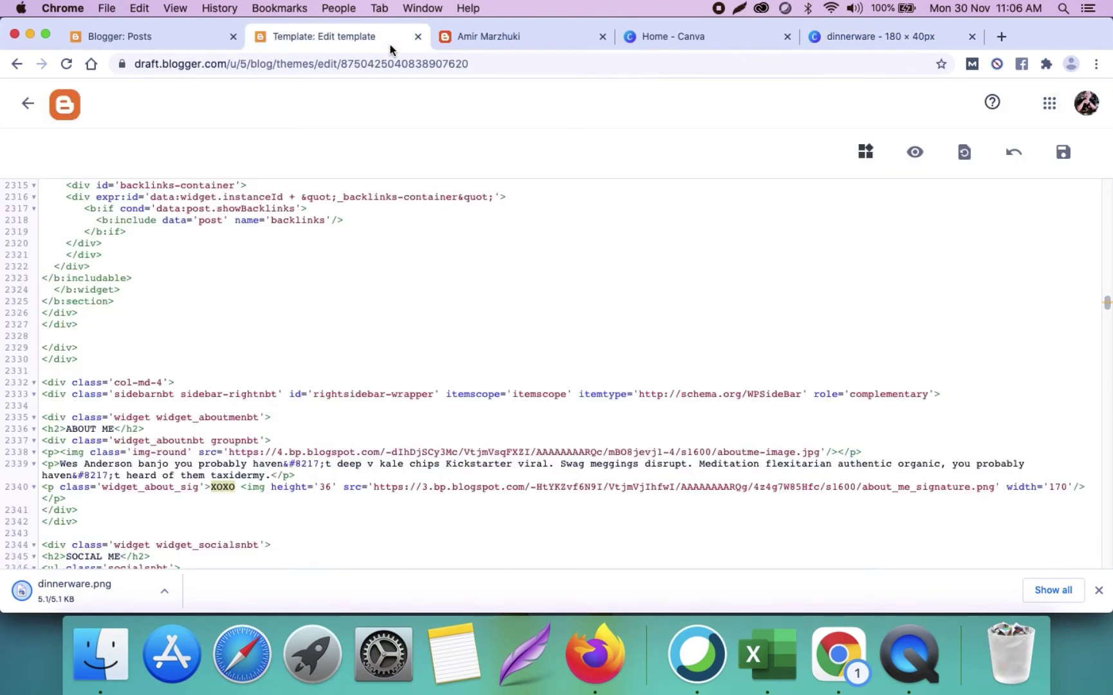
Step: Close the old Blogger Posts tab and open the Blogger dashboard in a new tab
left_click(159, 41)
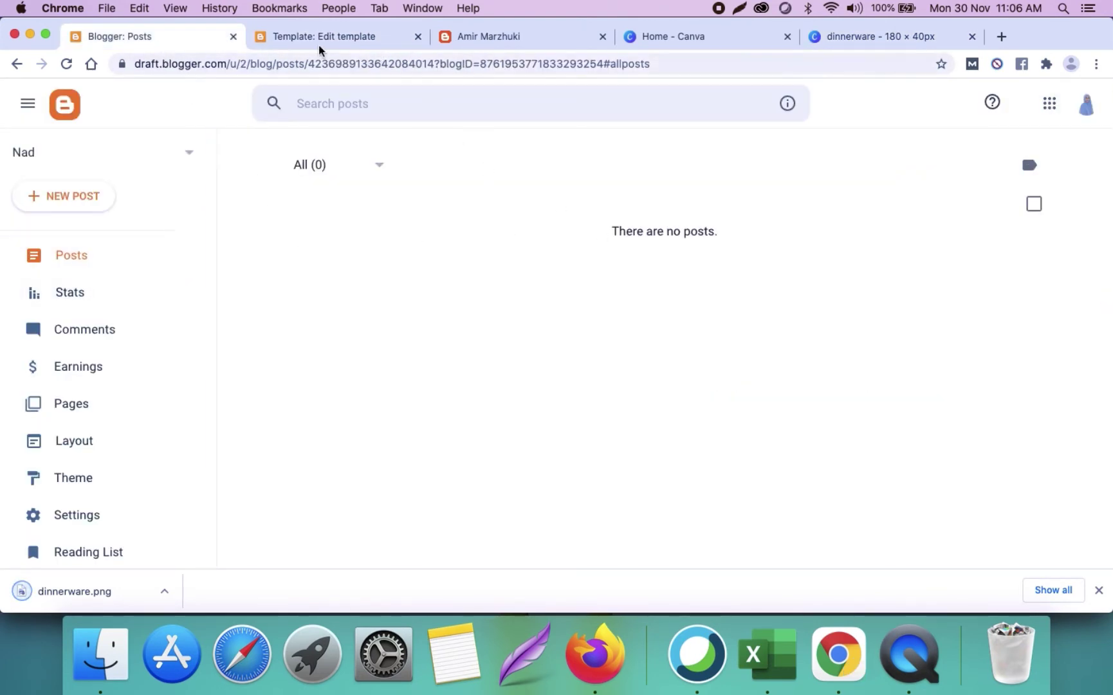
left_click(233, 37)
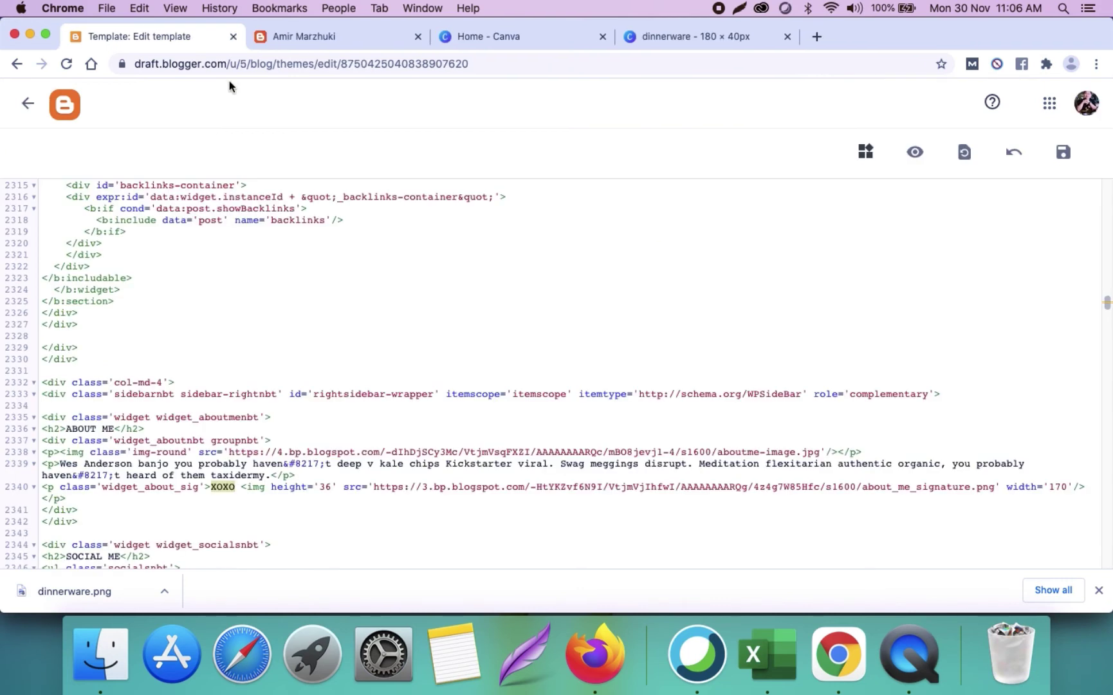
right_click(58, 103)
left_click(68, 108)
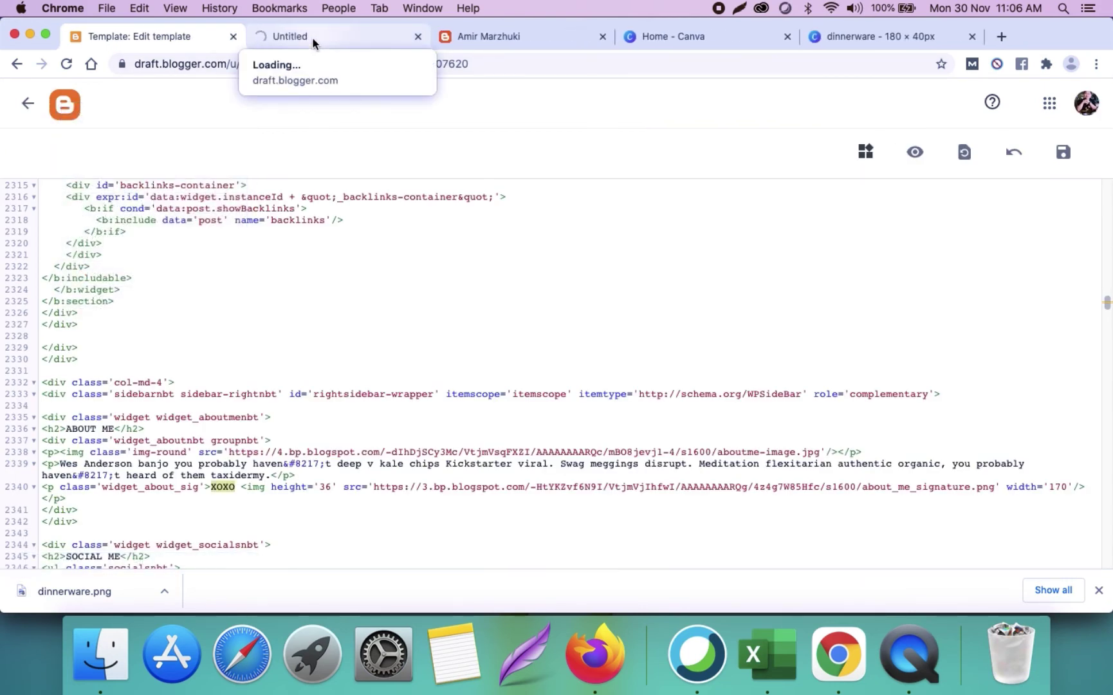
left_click(314, 40)
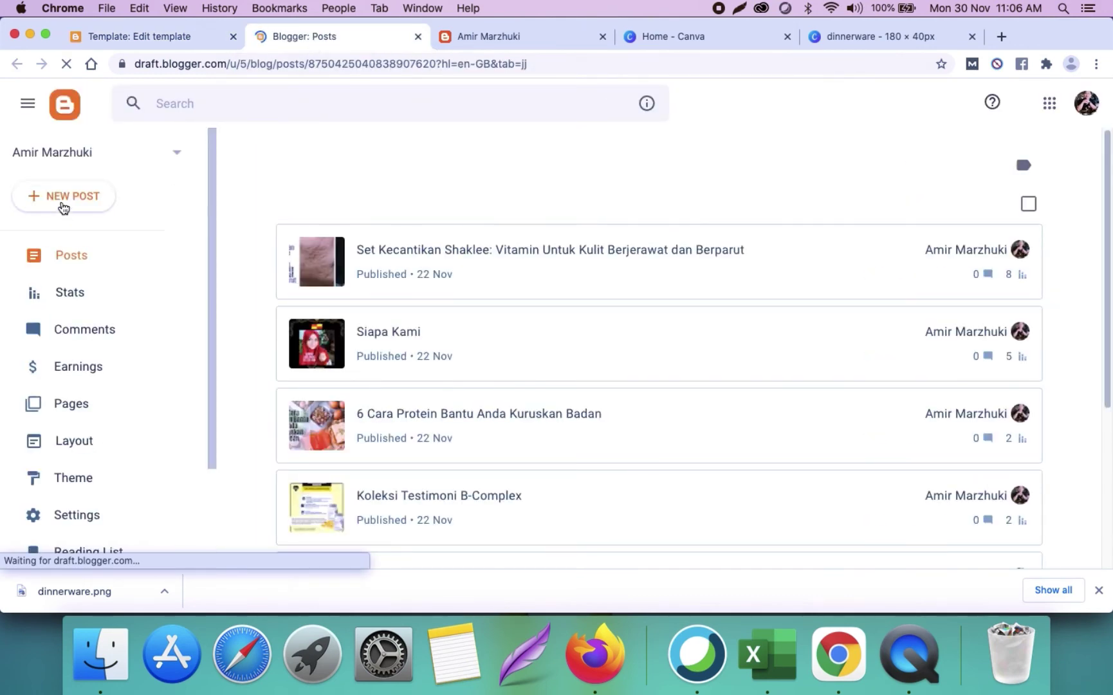
Step: Create a new blog post titled 'Jangan Delete'
left_click(63, 205)
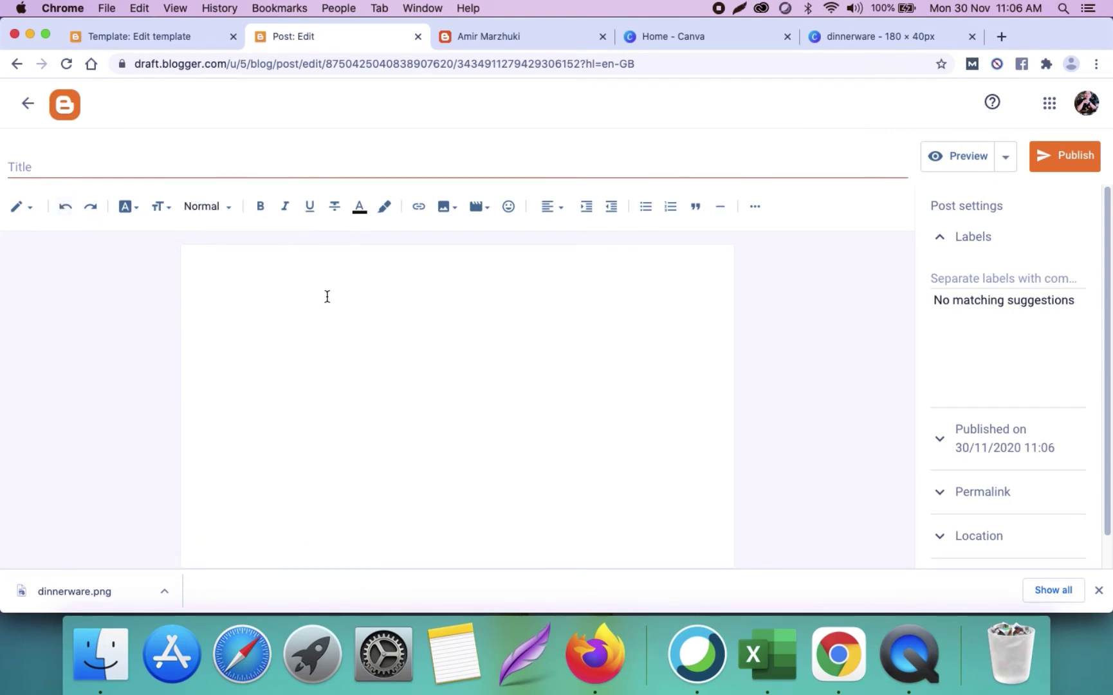
left_click(207, 164)
type("Jangan D")
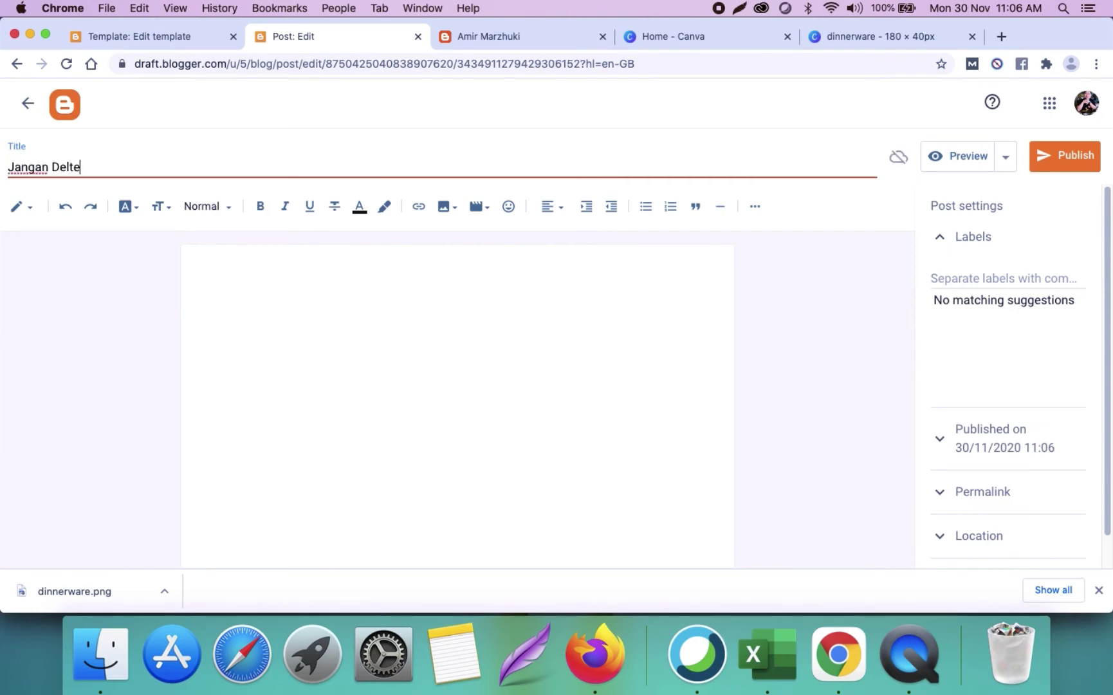
type("elete")
left_click(347, 287)
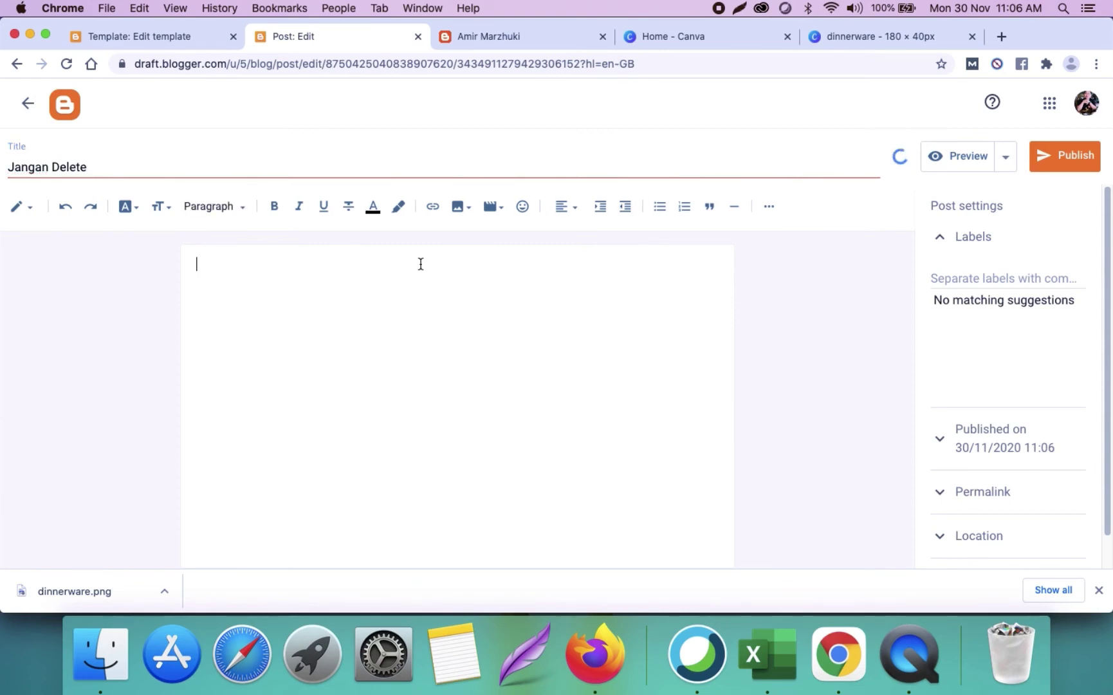
left_click(459, 207)
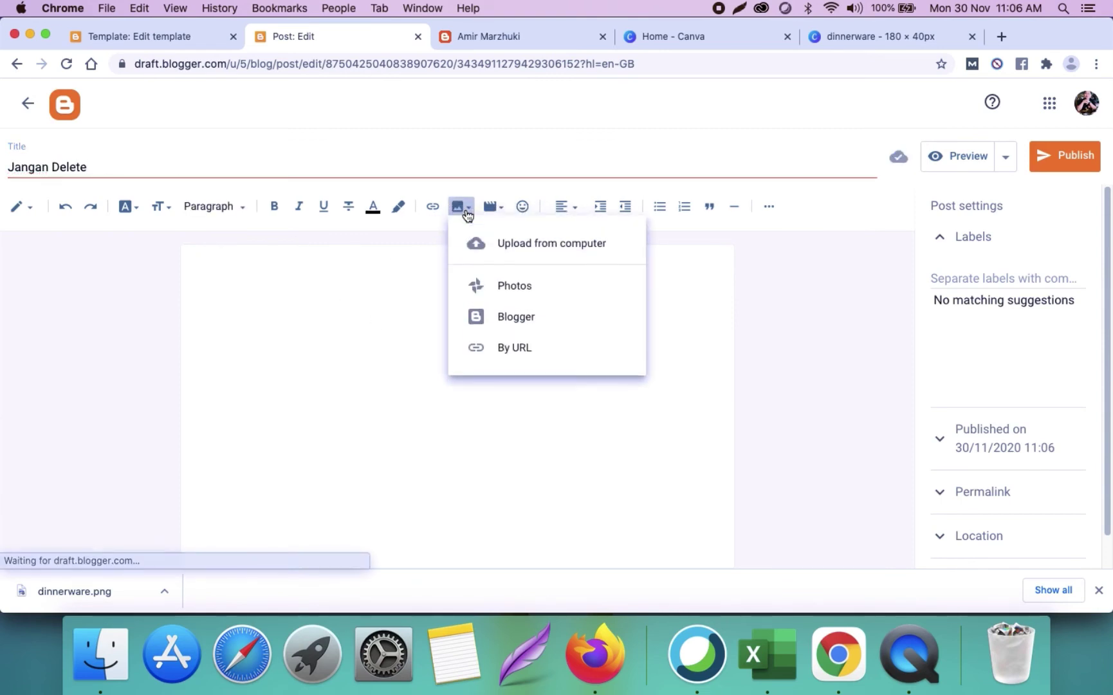
Step: Choose the couple's photo and dinnerware.png from the computer for upload
left_click(545, 253)
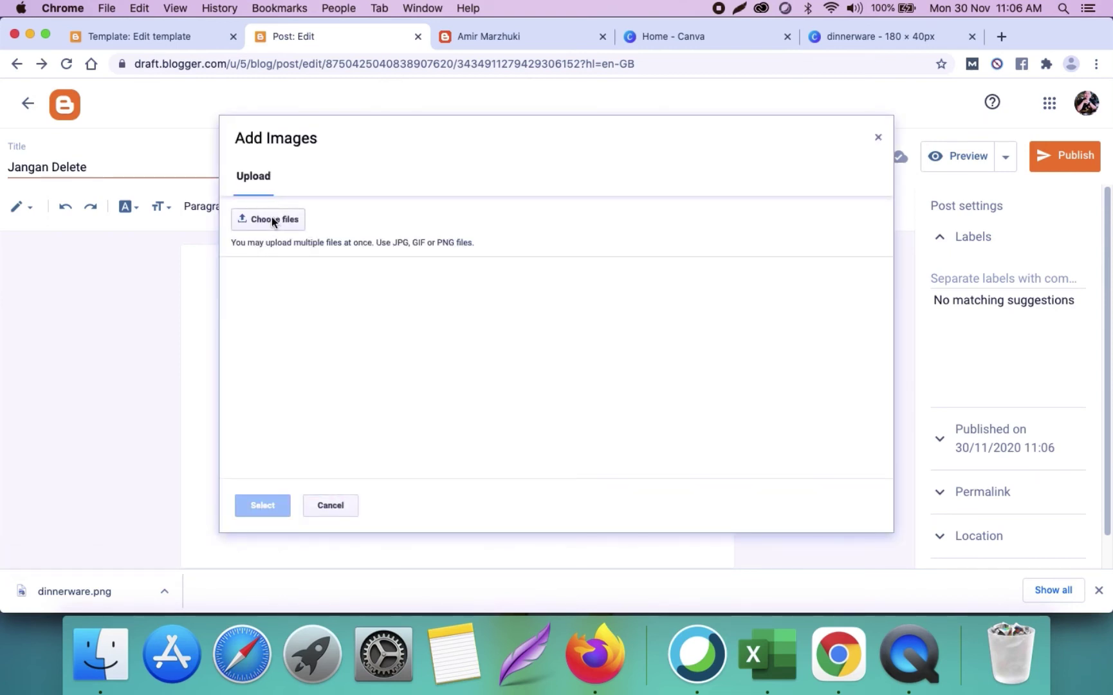
left_click(271, 218)
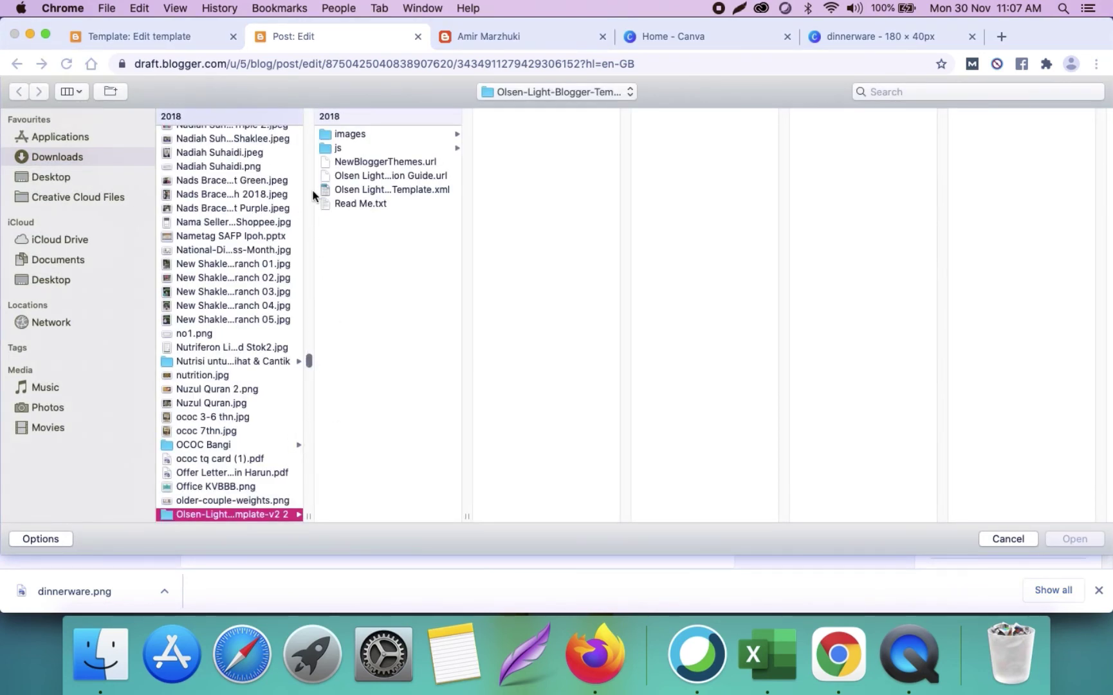
scroll(310, 116, "up", 5)
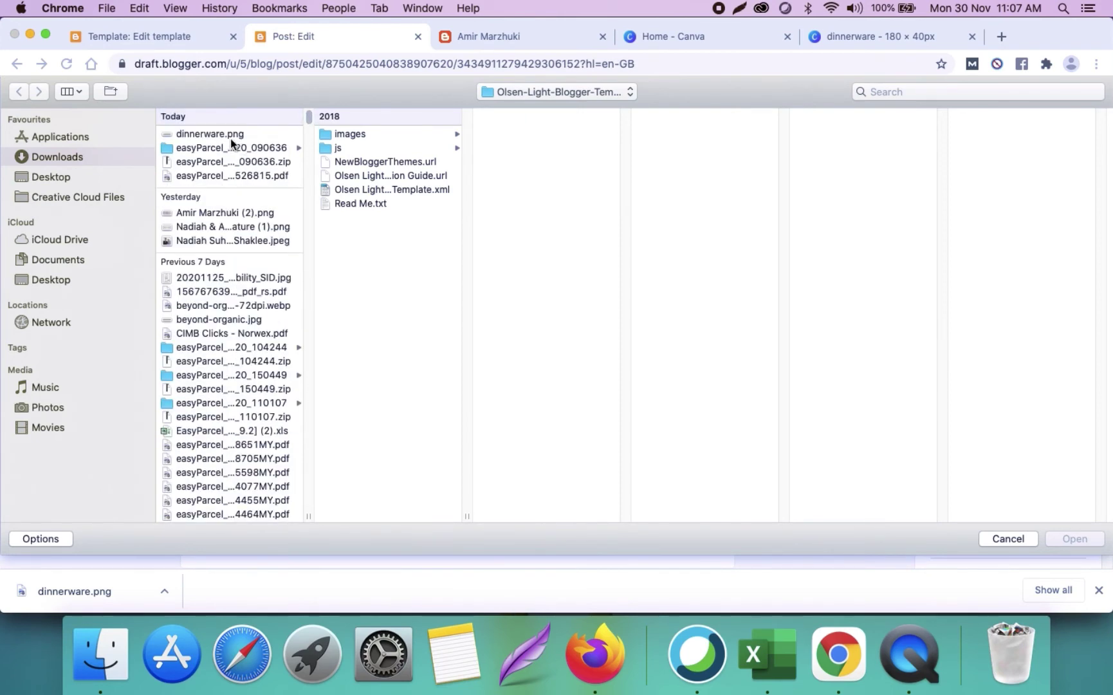
left_click(230, 138)
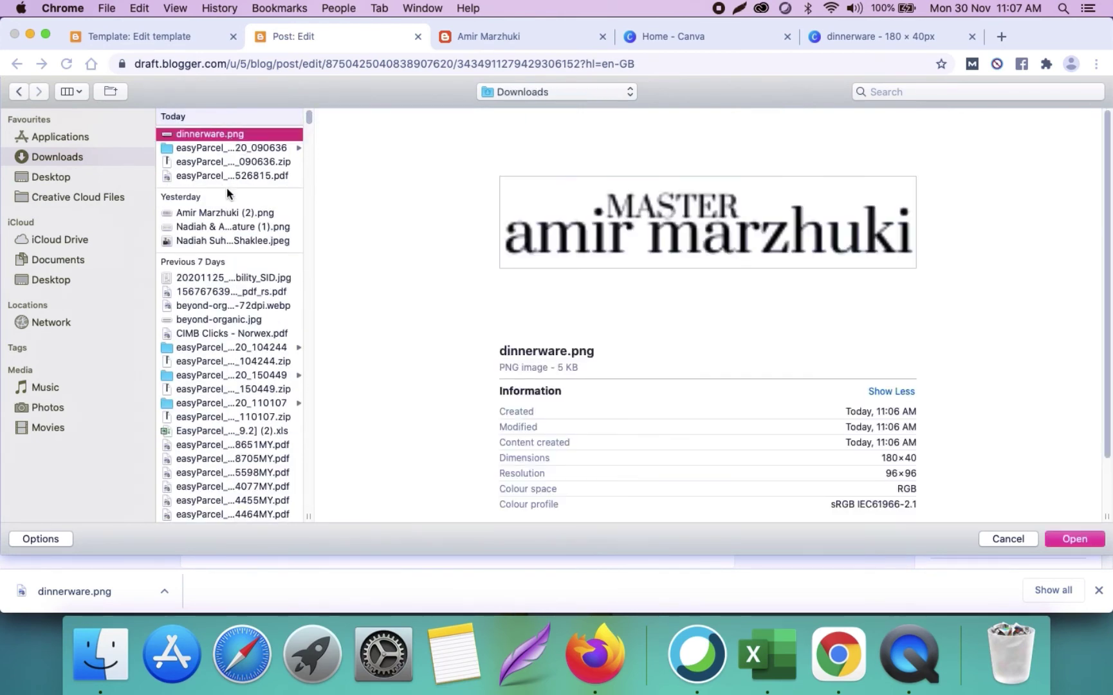
left_click(219, 223, "super")
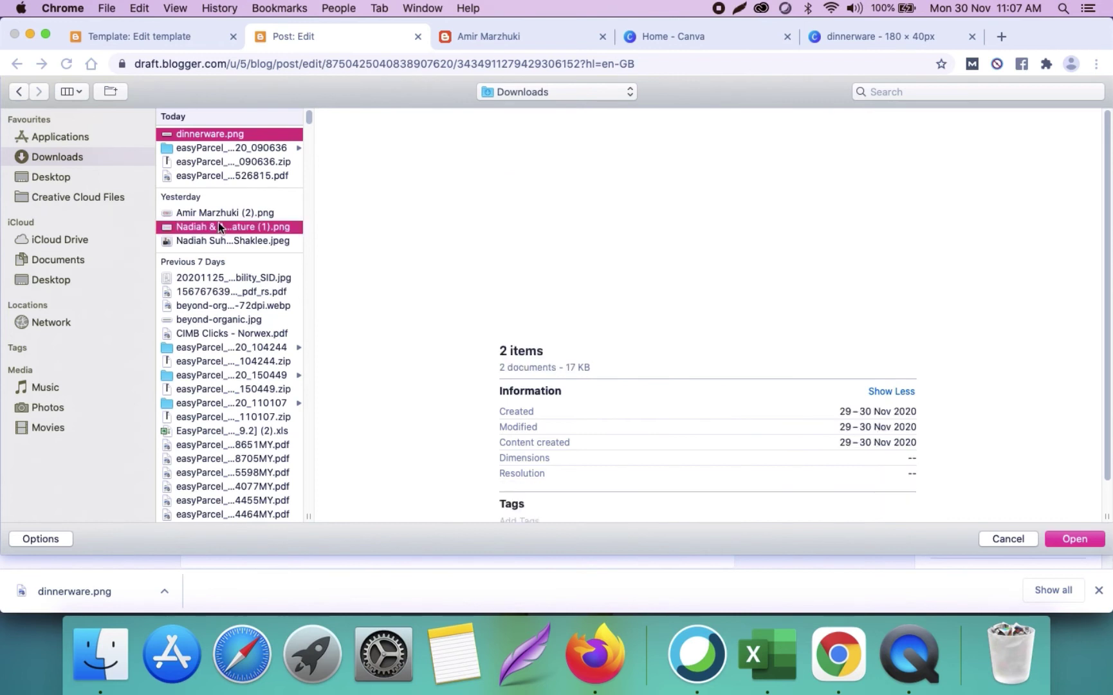
left_click(233, 213)
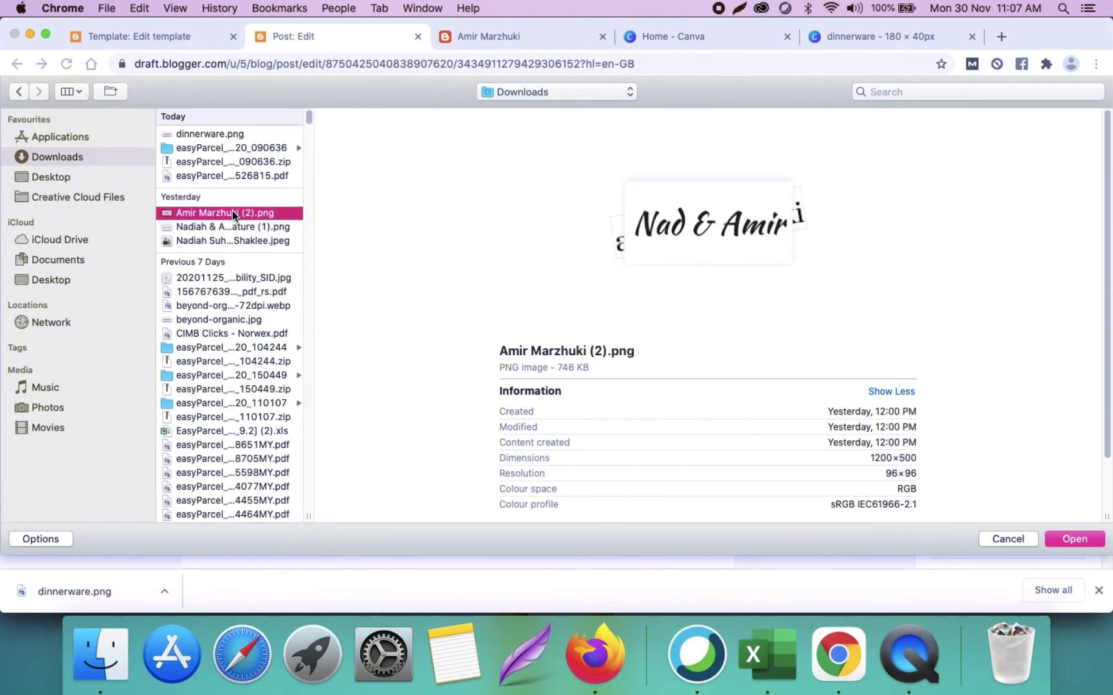
left_click(238, 242)
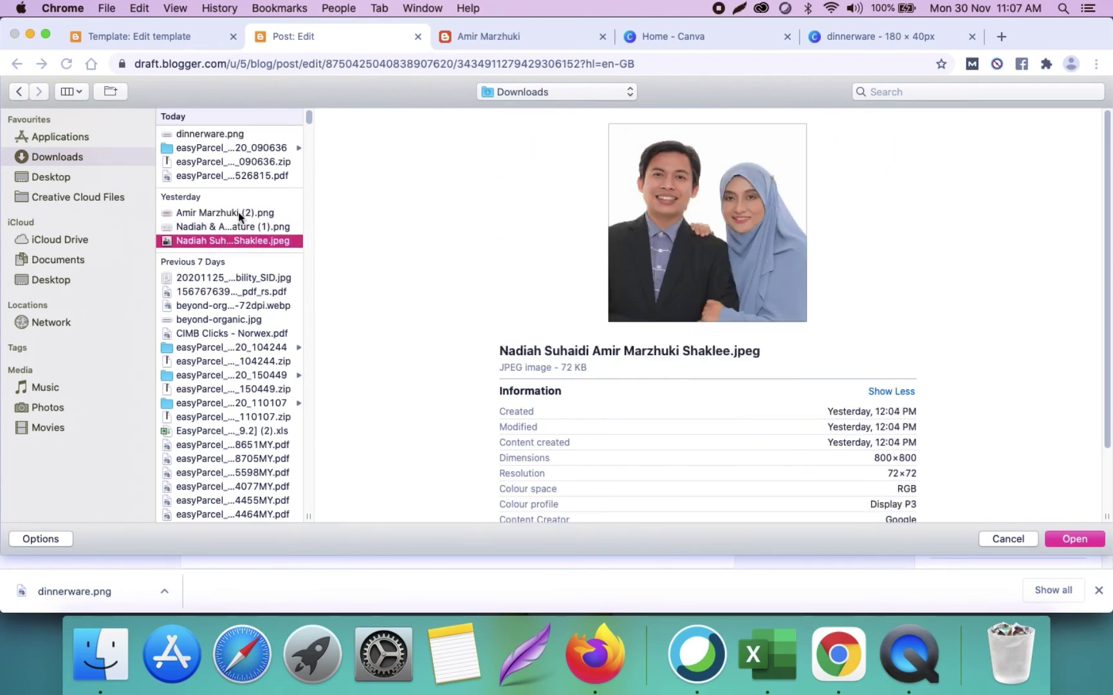
left_click(232, 136, "super")
Step: Upload both images, insert them into the 'Jangan Delete' post, and return to the theme code
left_click(1087, 541)
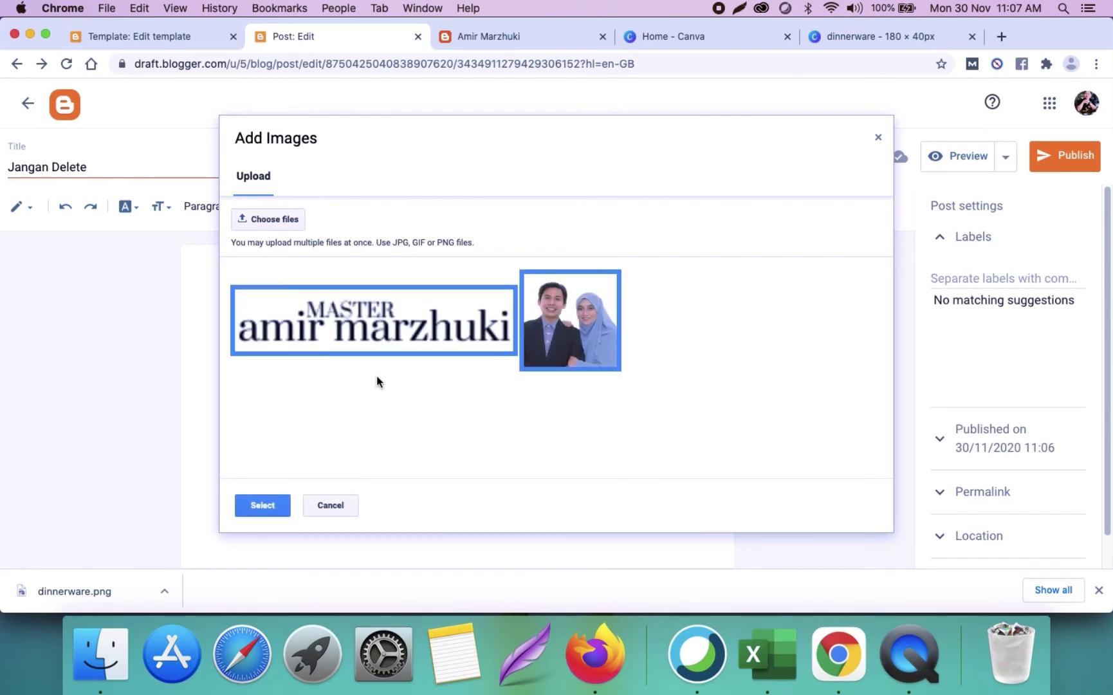
left_click(267, 507)
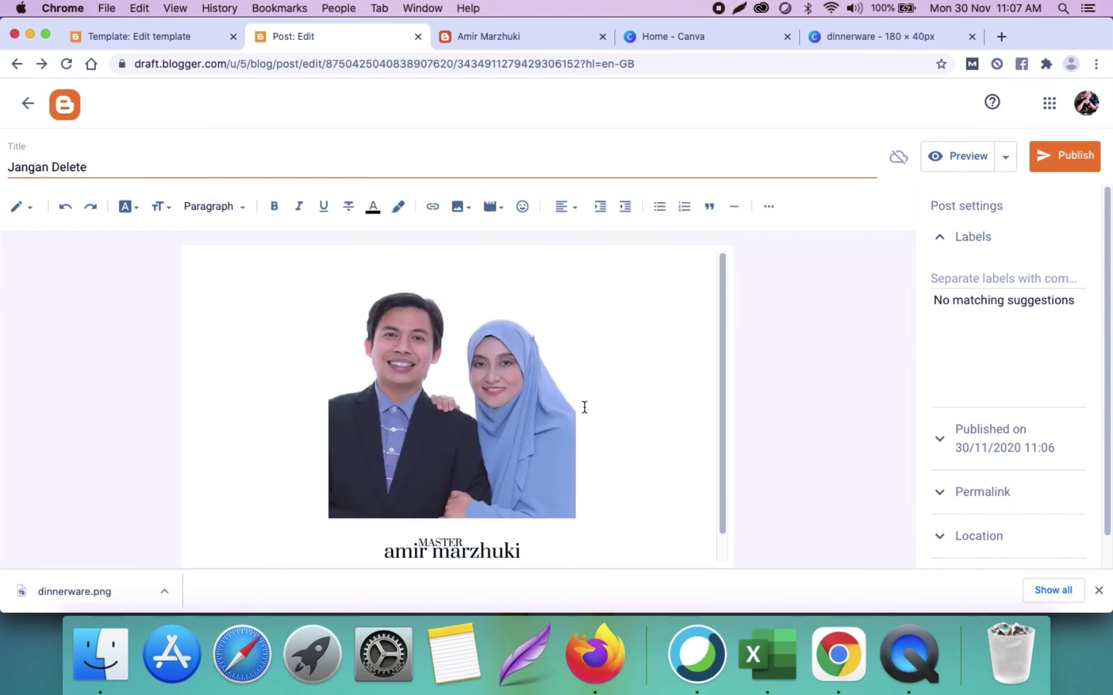
left_click(526, 372)
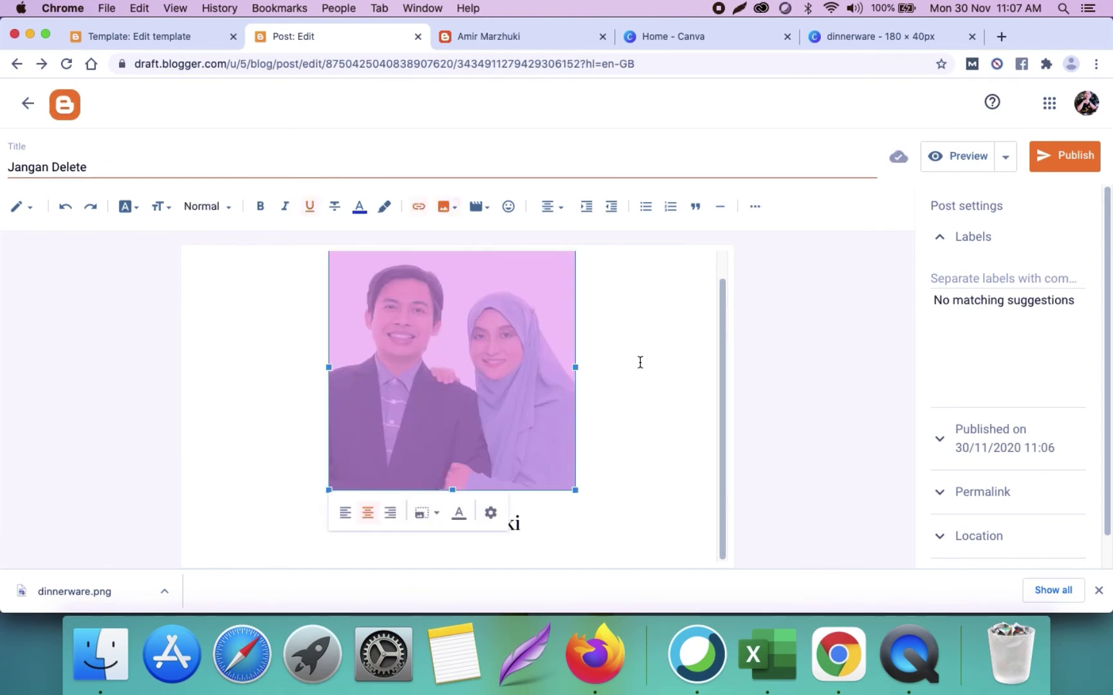
left_click(680, 363)
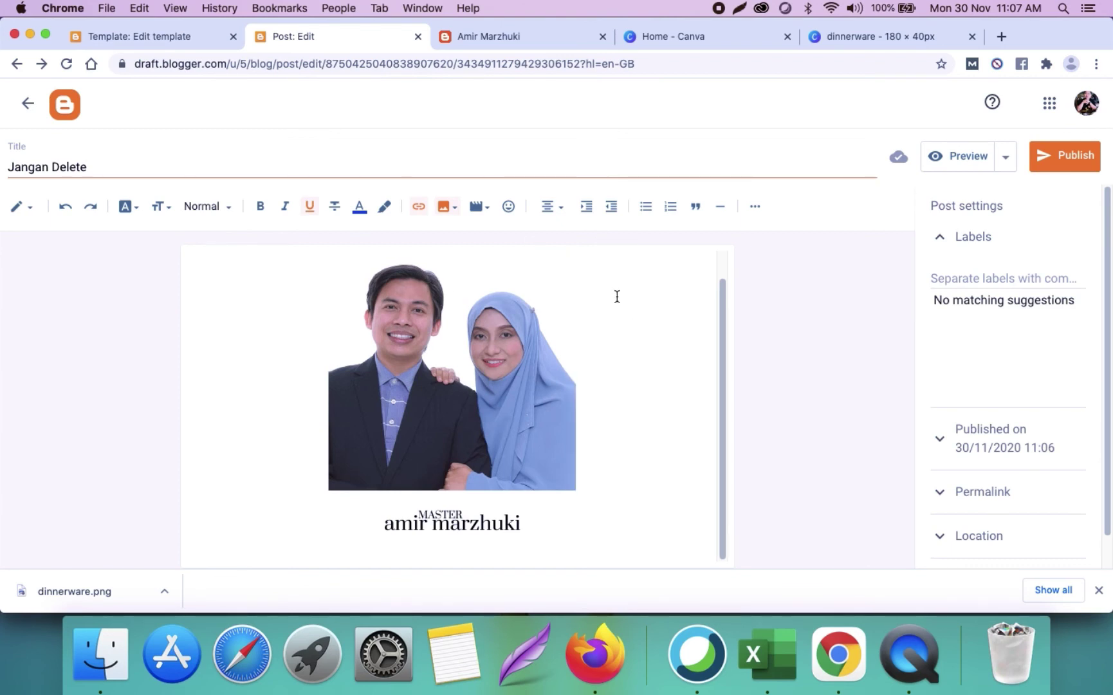
left_click(179, 38)
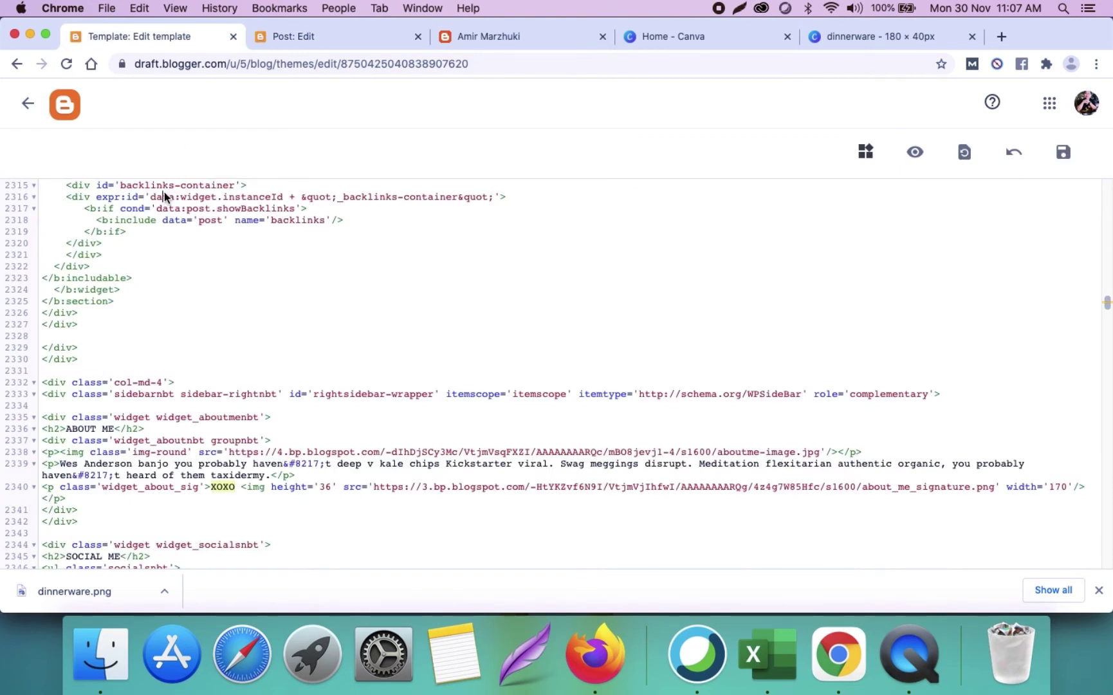
Step: Locate the About Me XOXO signature code by comparing it with the live blog's sidebar
key("super+f")
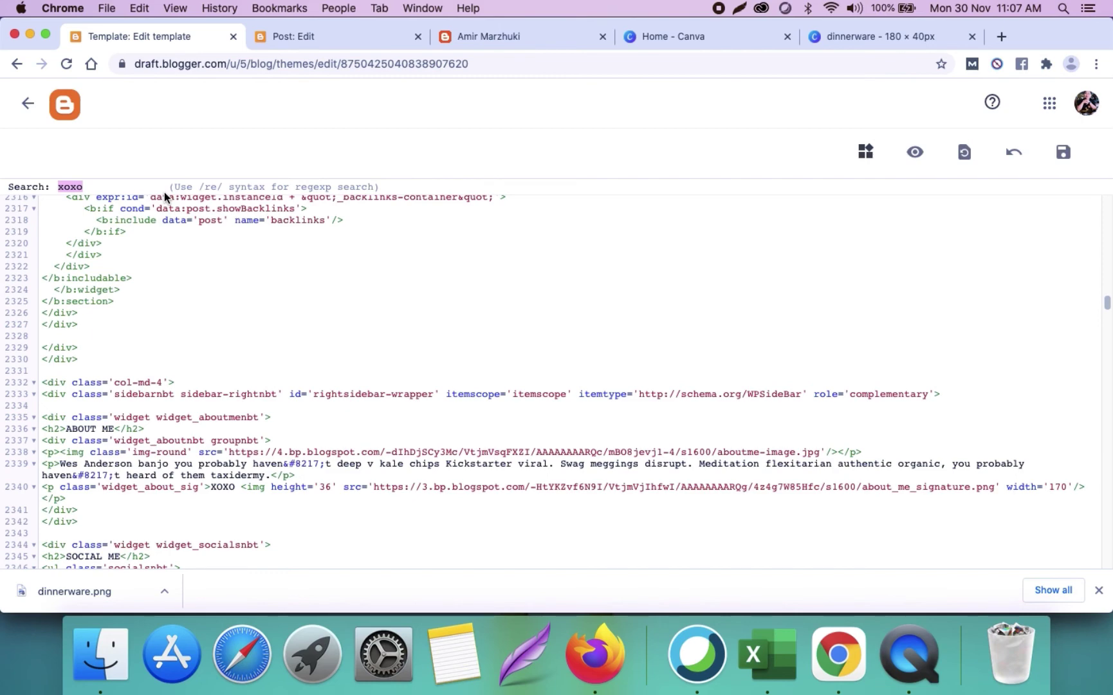
left_click(482, 45)
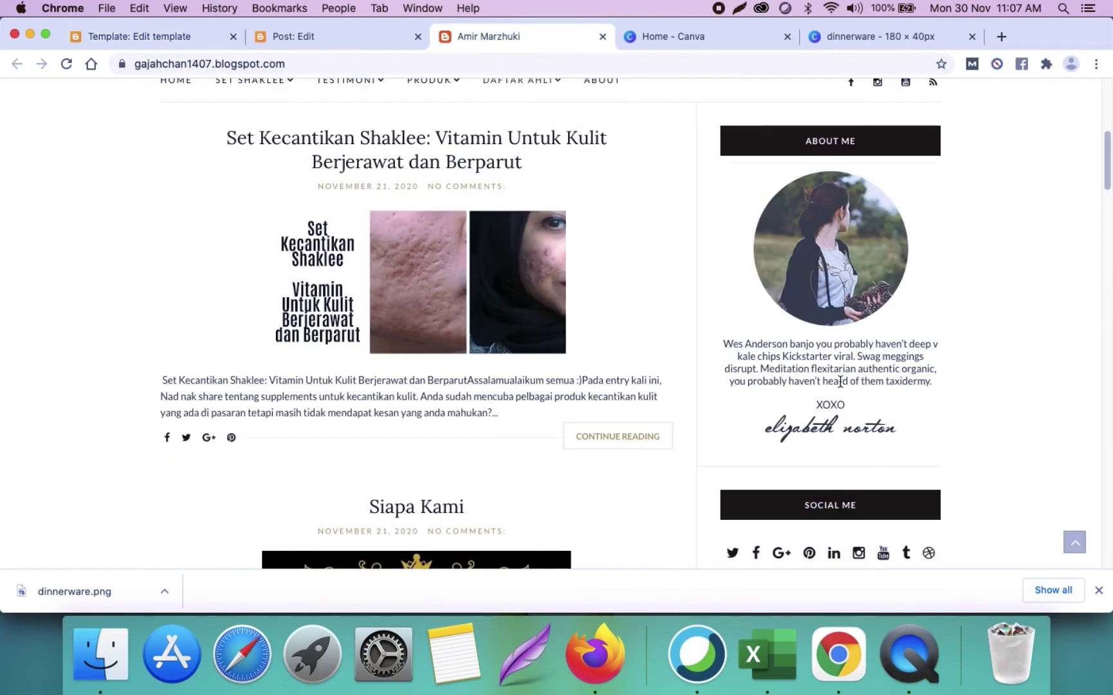
left_click_drag(817, 404, 851, 409)
left_click(203, 40)
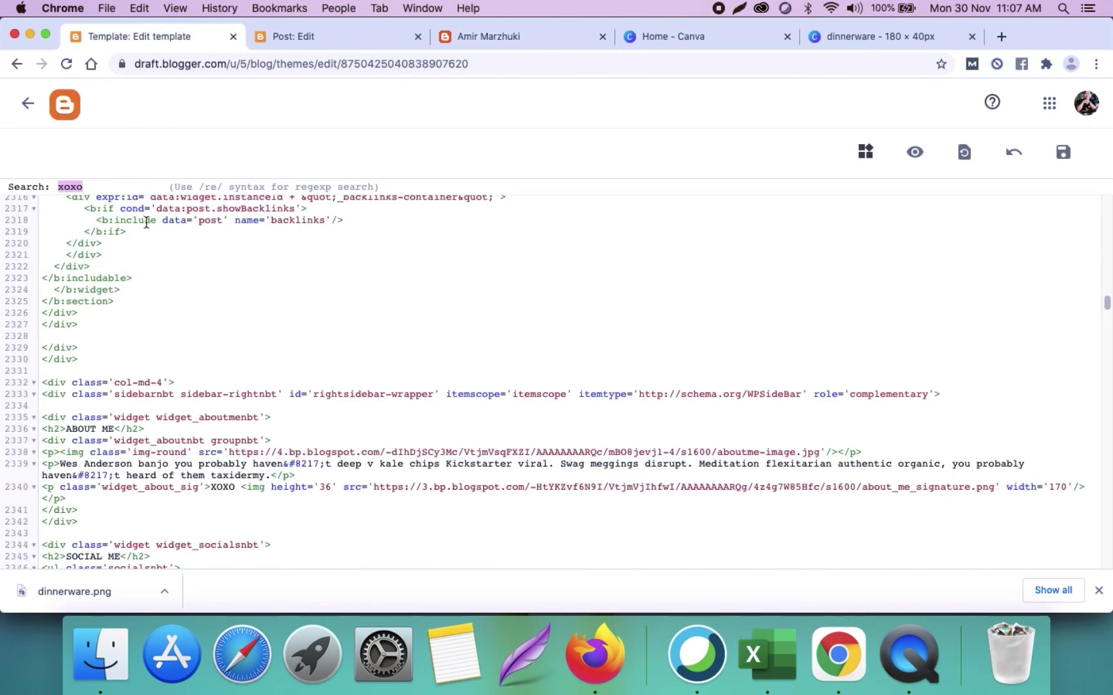
key("Escape")
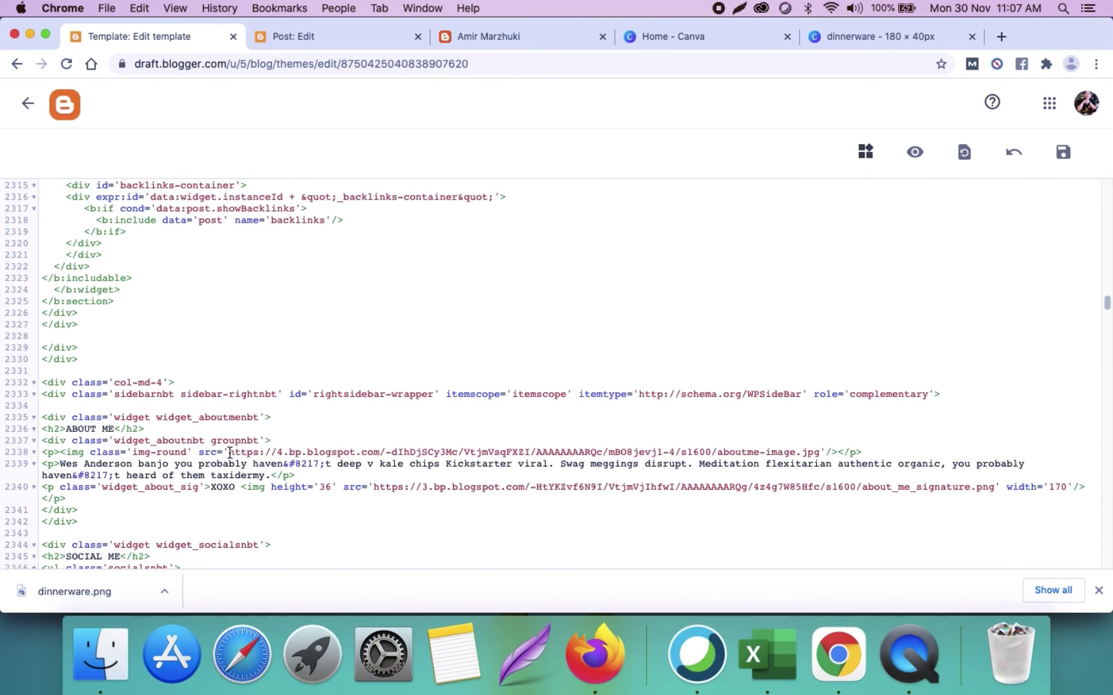
Step: Replace the About Me photo's src URL with the couple's photo address from the post
left_click_drag(232, 452, 824, 450)
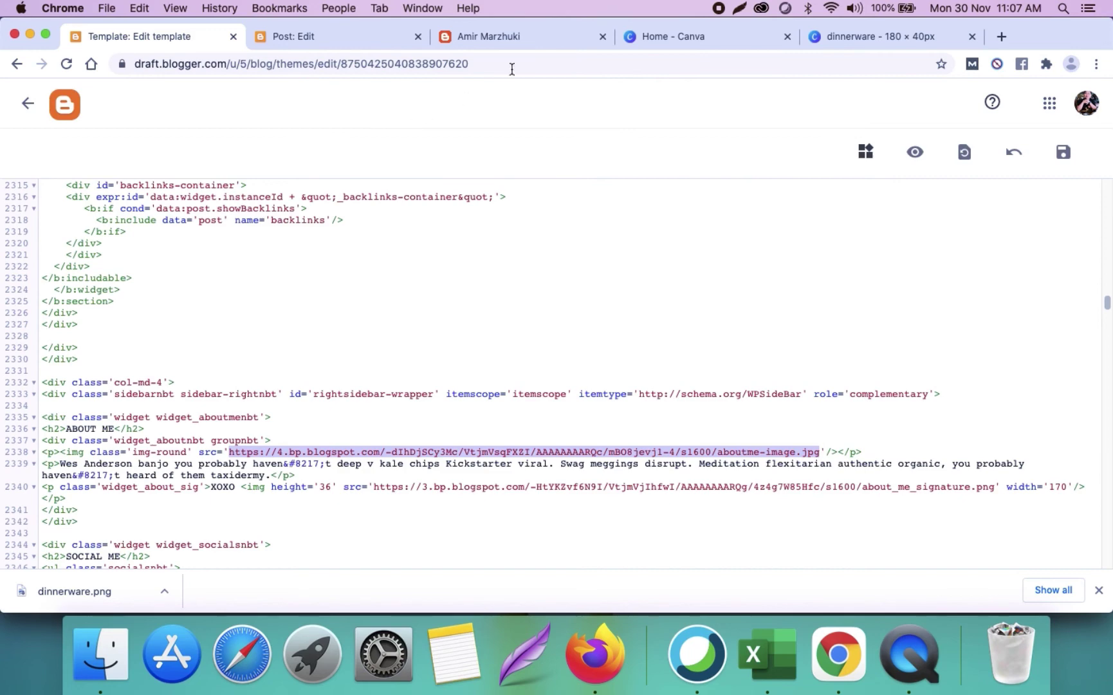
left_click(354, 45)
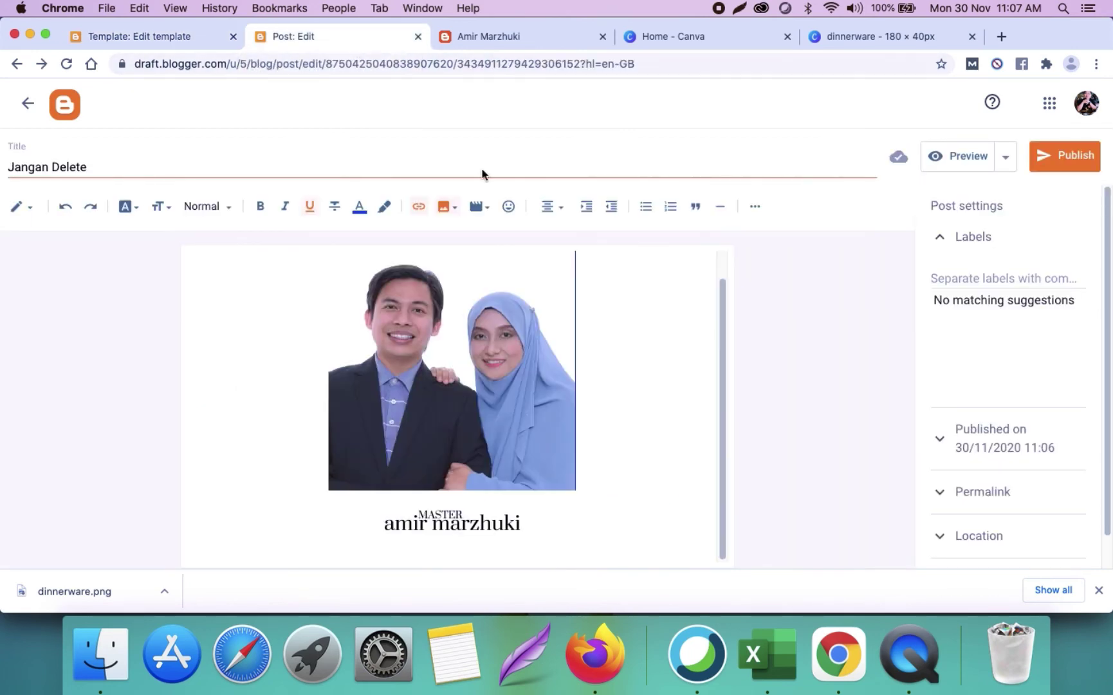
left_click(495, 356)
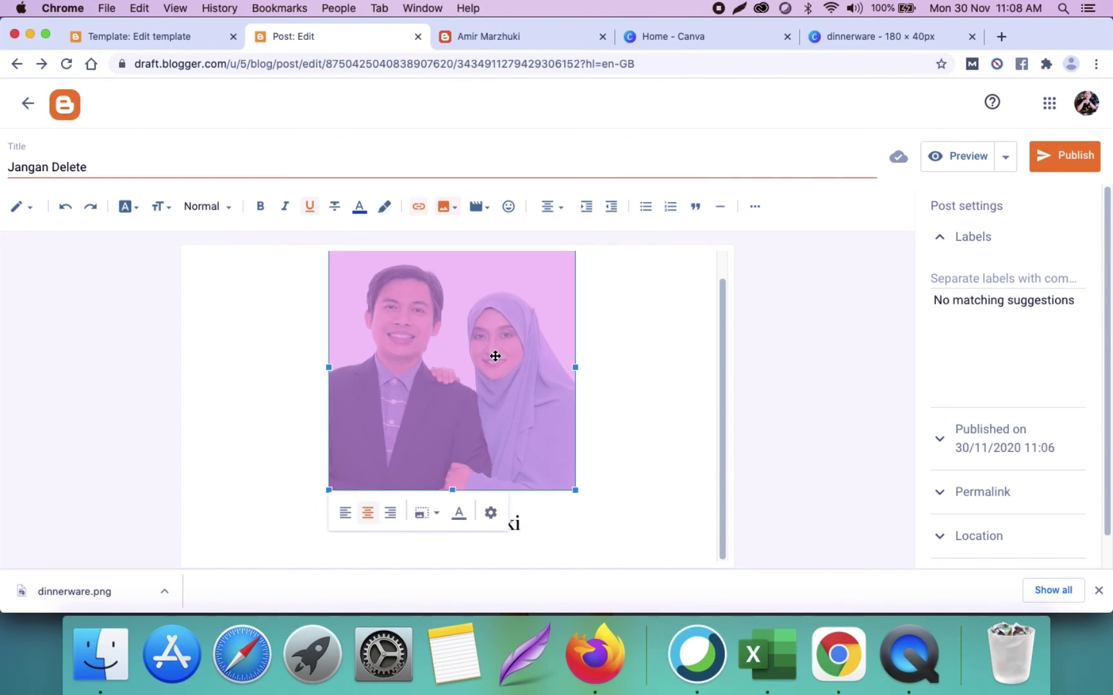
right_click(495, 356)
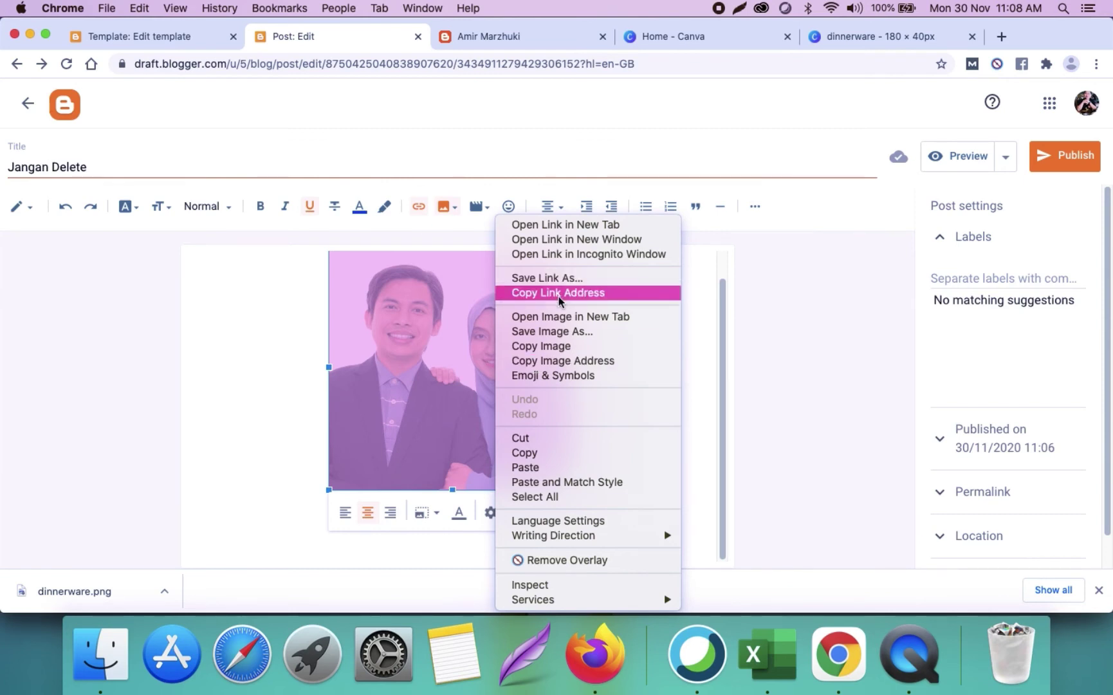
left_click(562, 361)
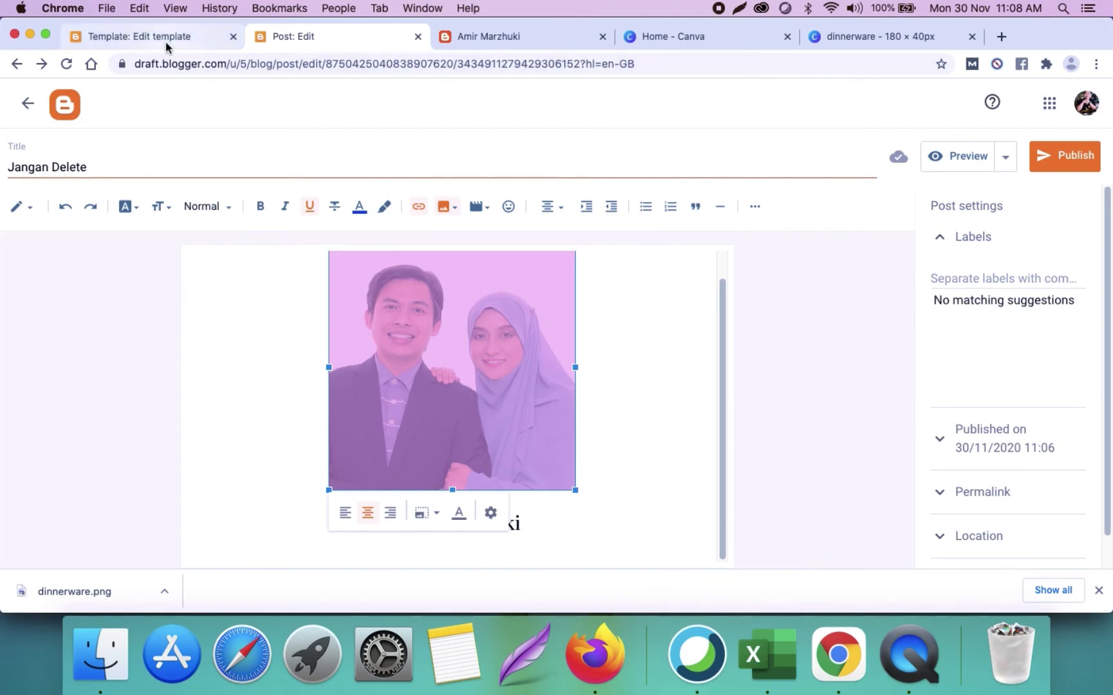
left_click(167, 45)
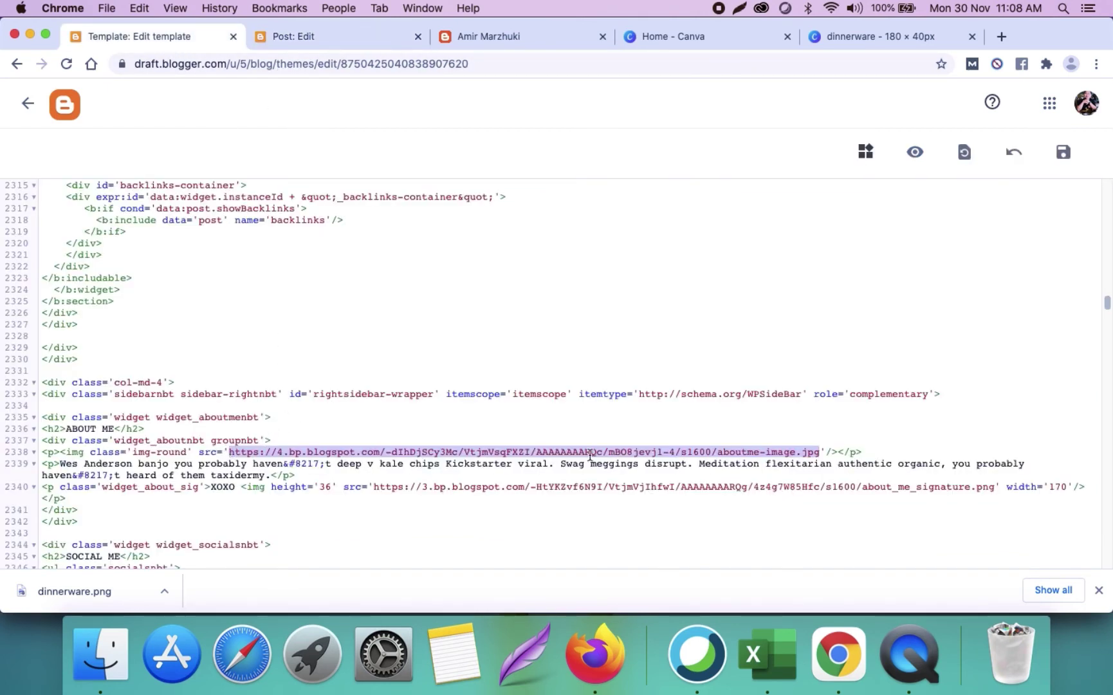
key("super+v")
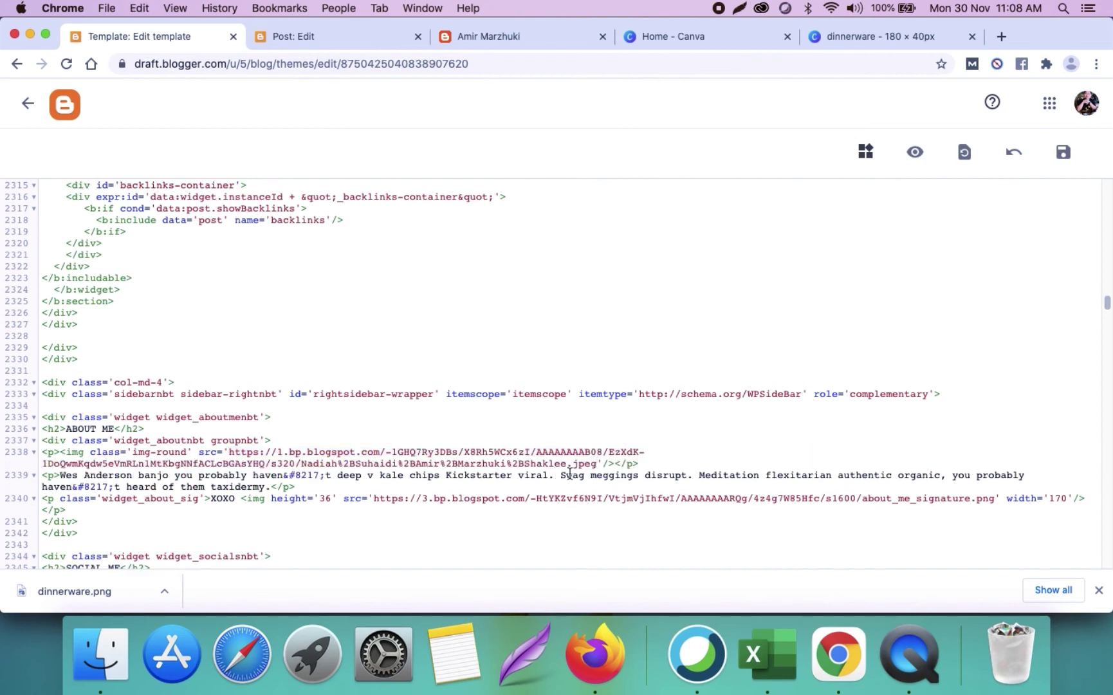
Step: Replace the signature image's src URL with the dinnerware.png address and save the theme
left_click(315, 39)
left_click(639, 405)
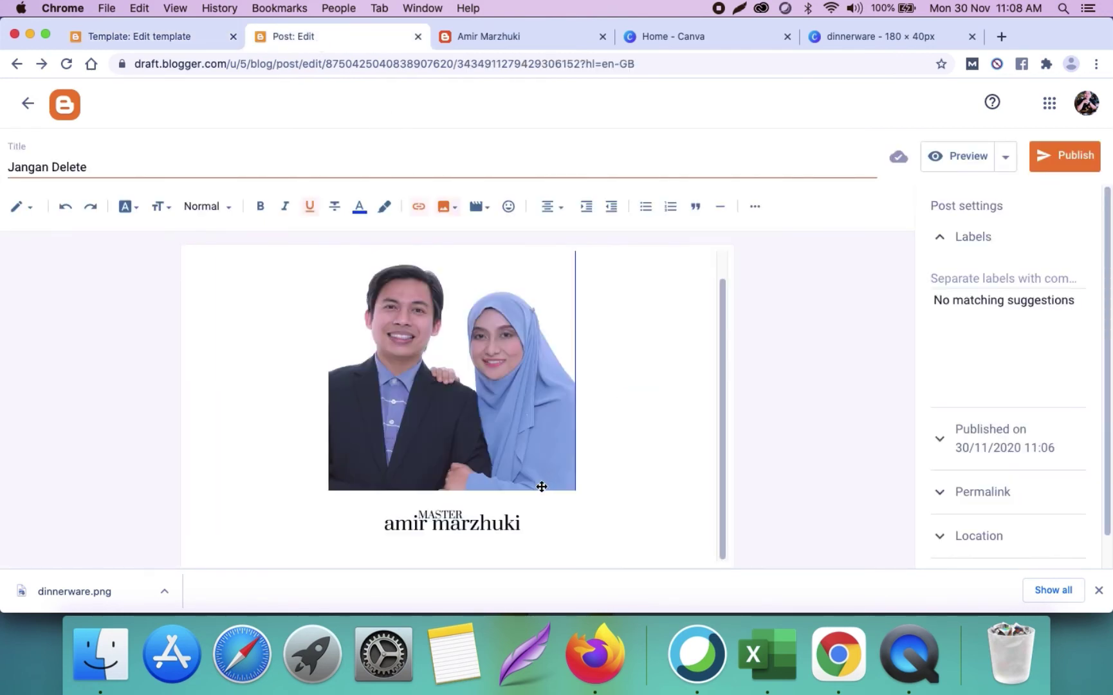
left_click(470, 527)
right_click(470, 527)
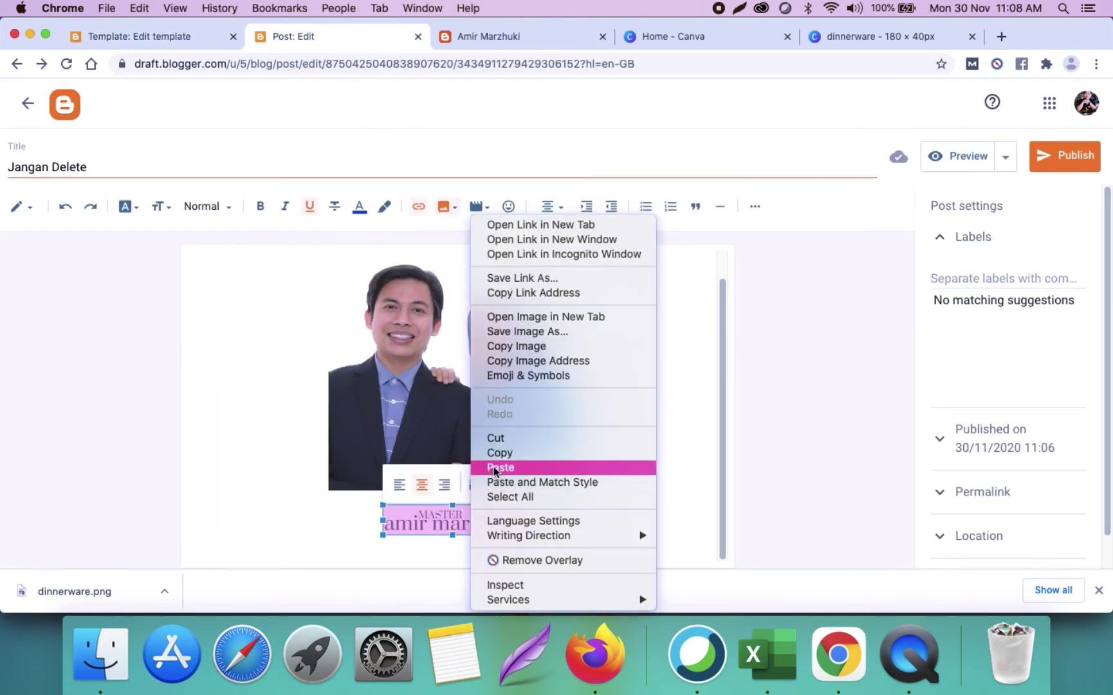
left_click(517, 360)
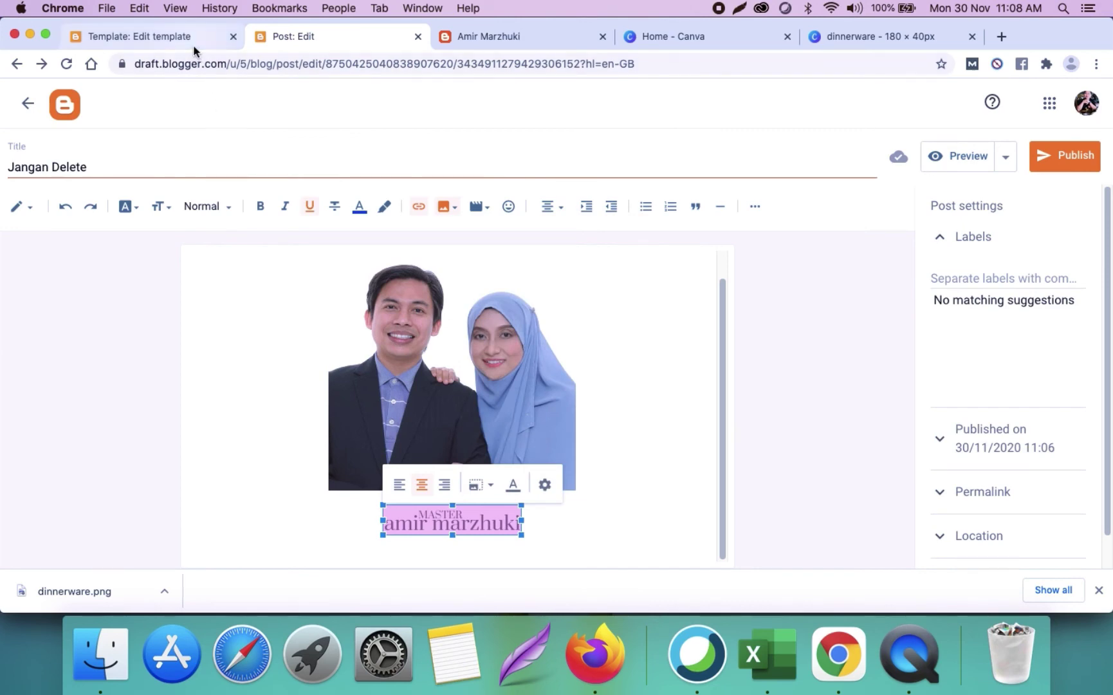
left_click(194, 40)
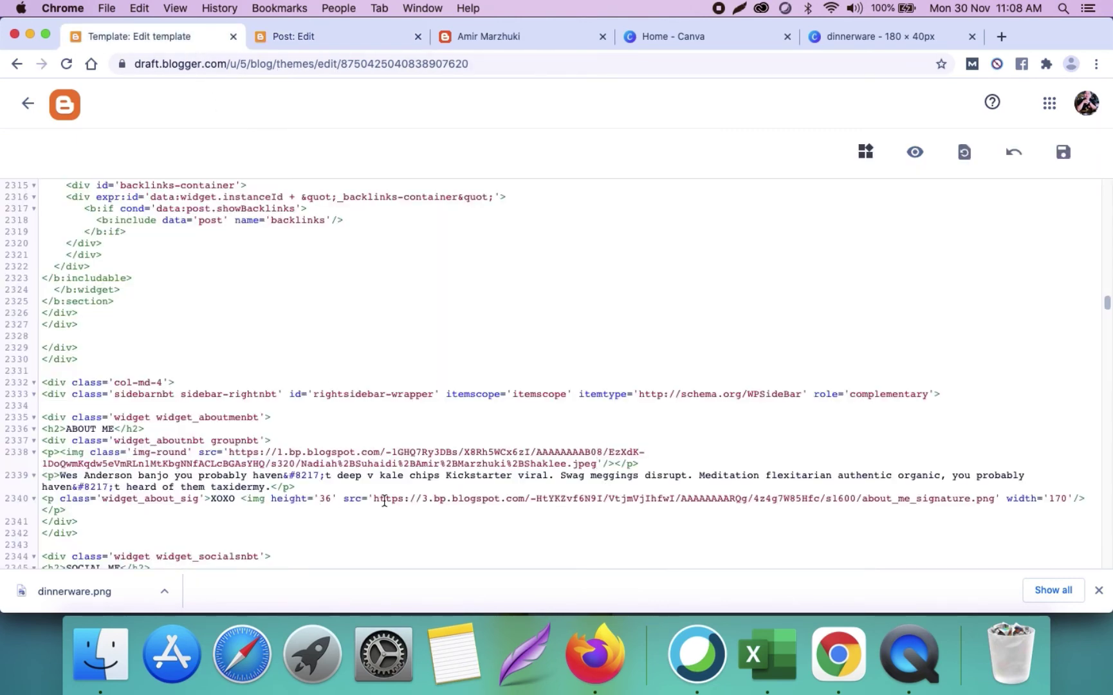
left_click_drag(374, 498, 994, 502)
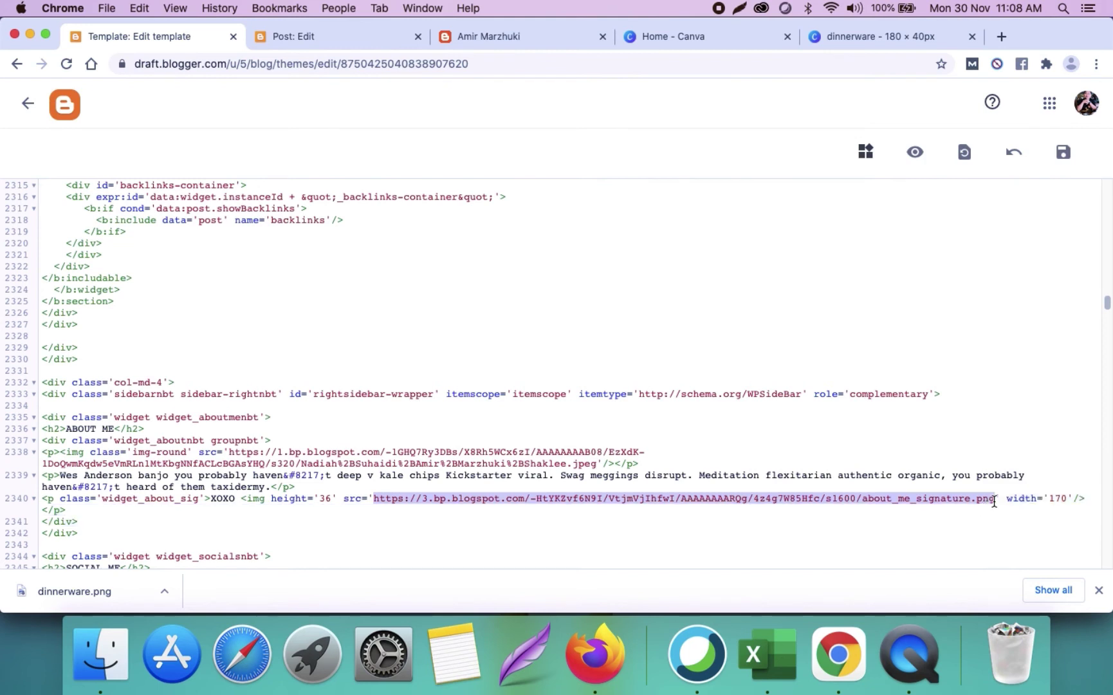
key("super+v")
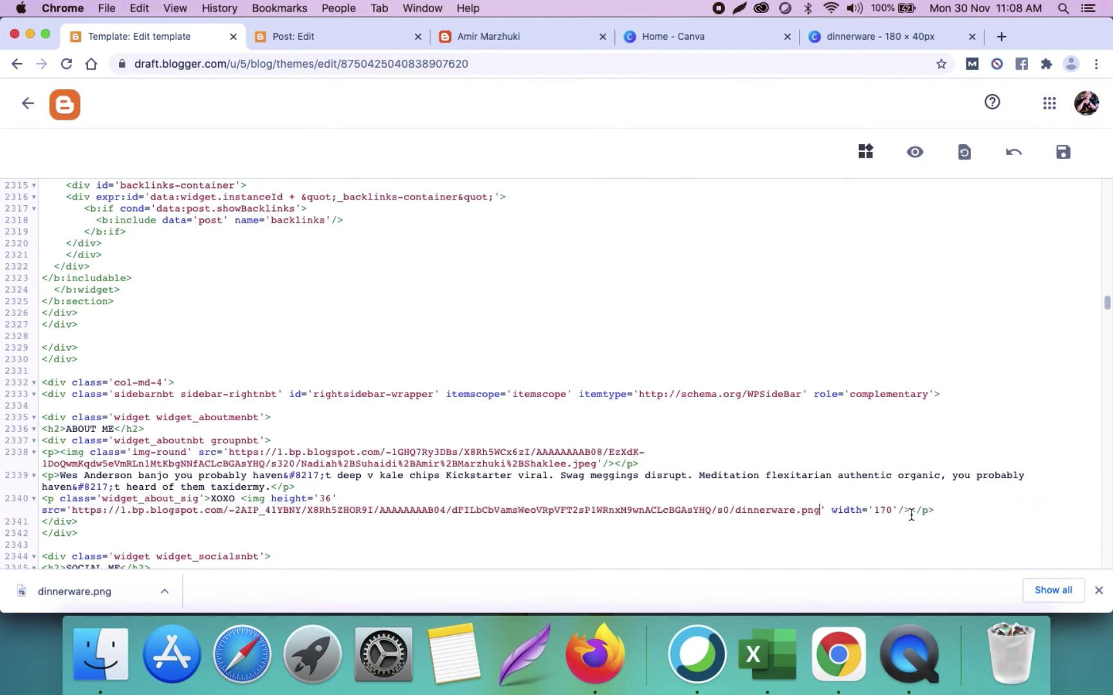
left_click(1065, 154)
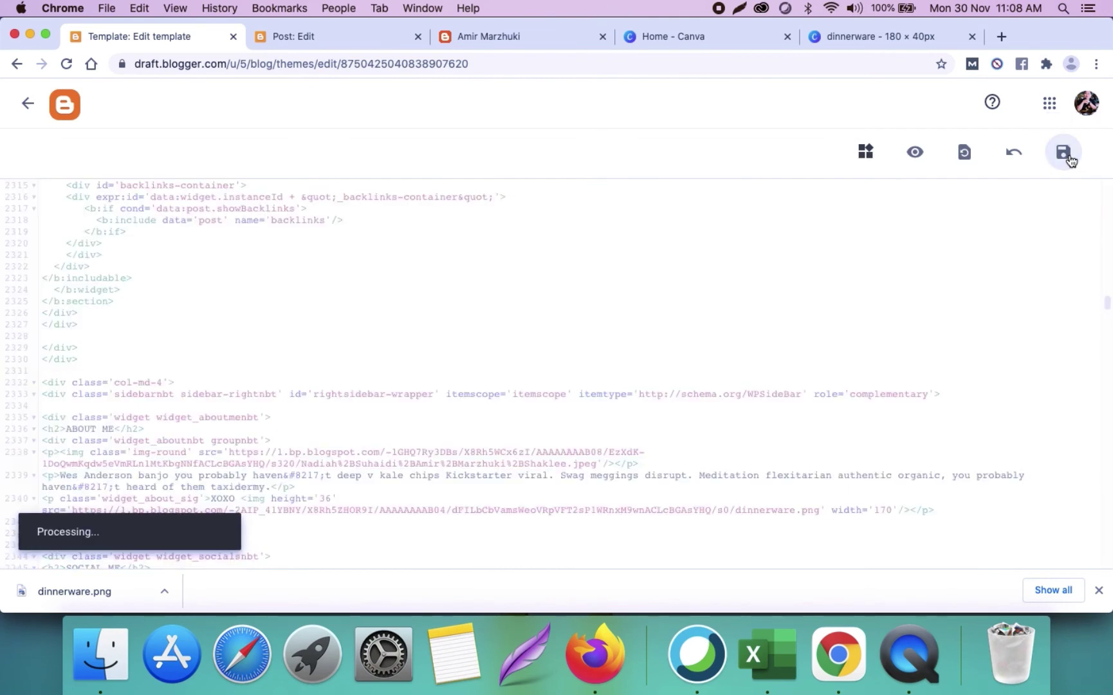
Step: Reload the live blog to see the couple's photo and MASTER signature in About Me
left_click(470, 36)
left_click(472, 70)
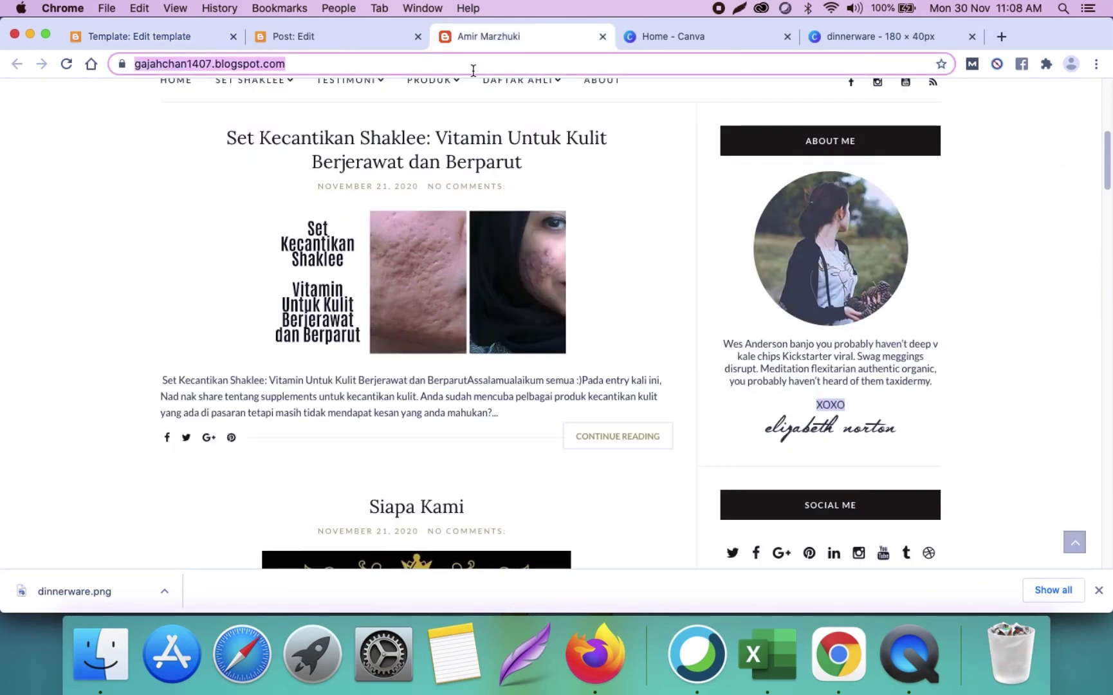
key("Return")
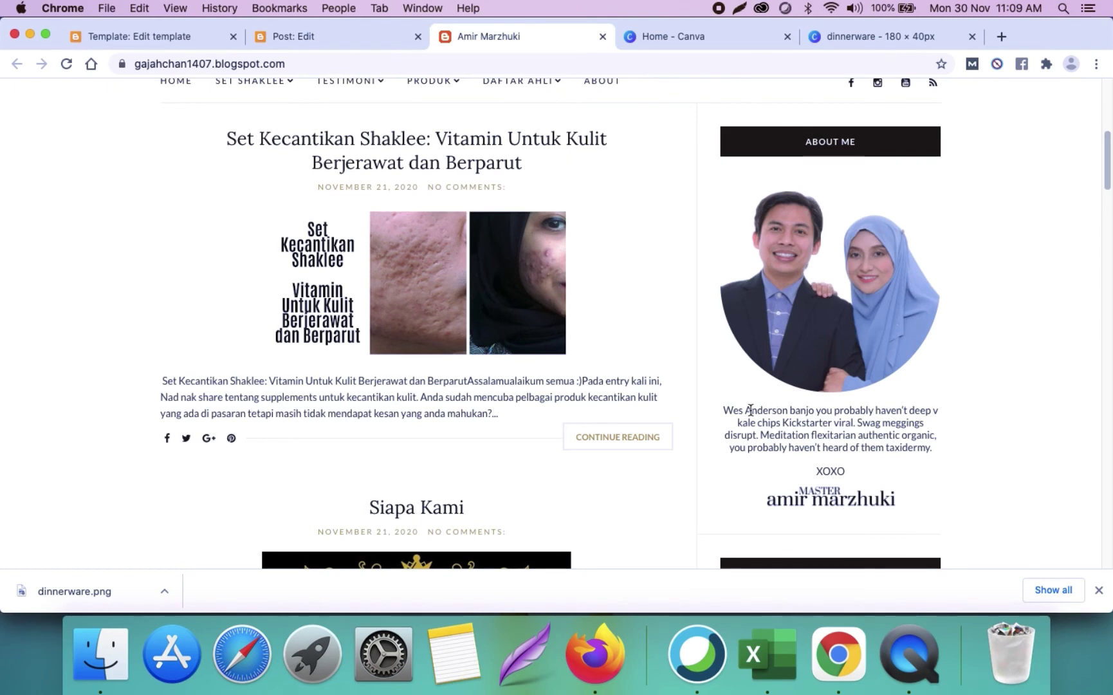
left_click_drag(727, 410, 973, 447)
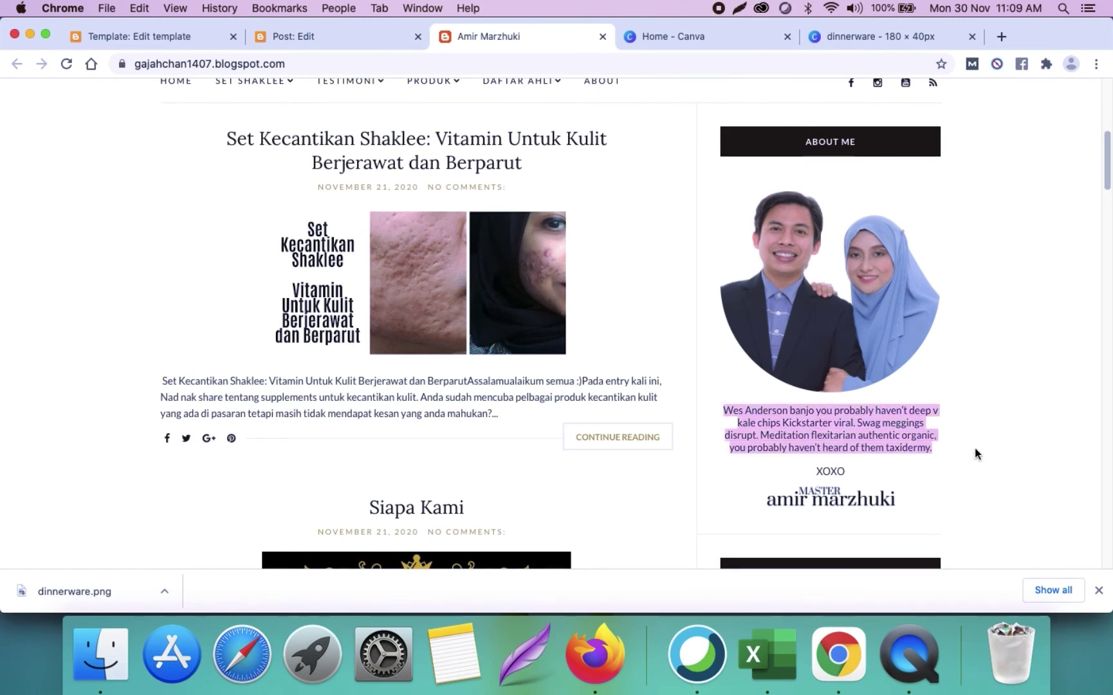
left_click(1006, 37)
Step: Copy the PENULIS bio paragraph from sihatcomelceria.com
type("sihat")
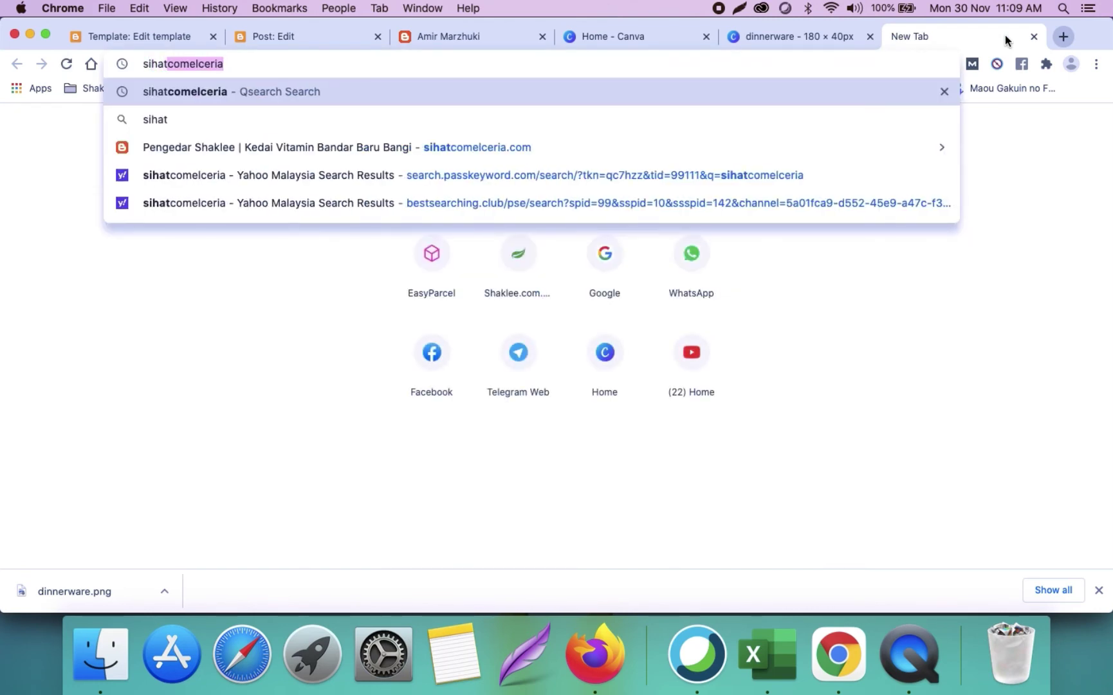
key("Down")
key("Down")
key("Return")
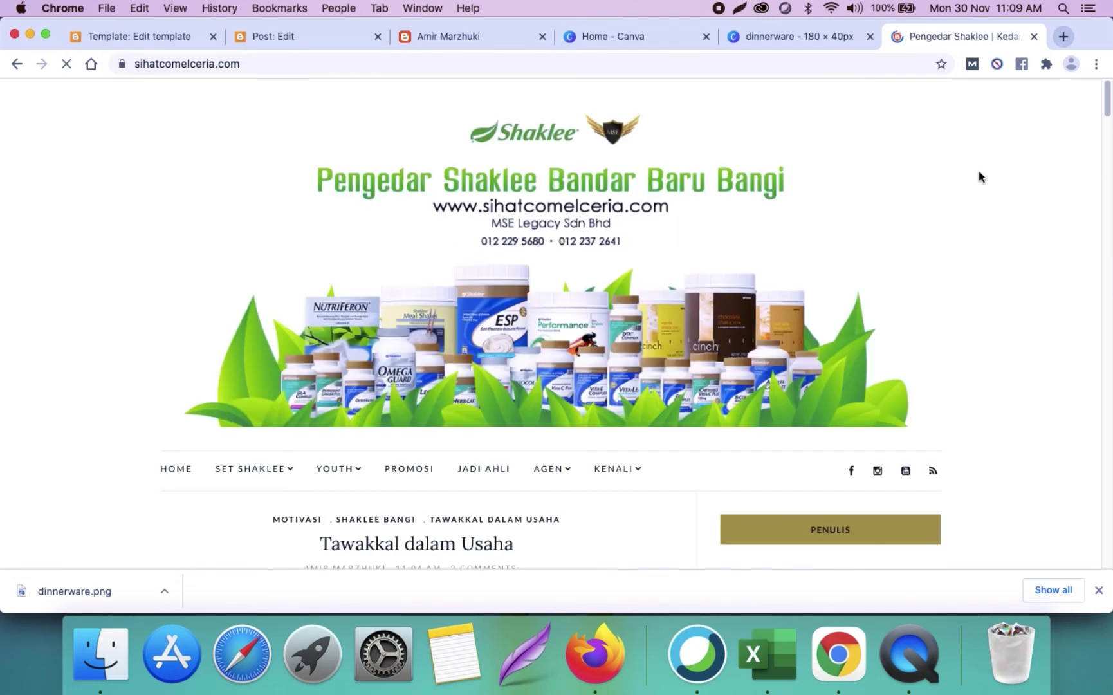
scroll(979, 175, "down", 7)
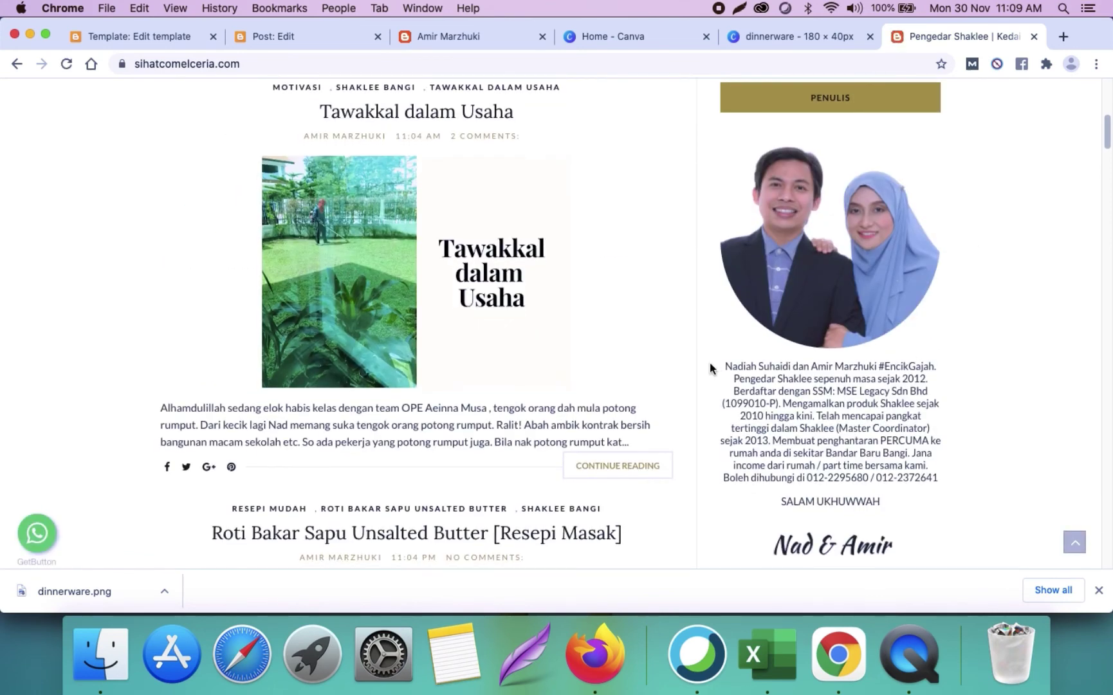
left_click_drag(727, 365, 938, 480)
key("super+c")
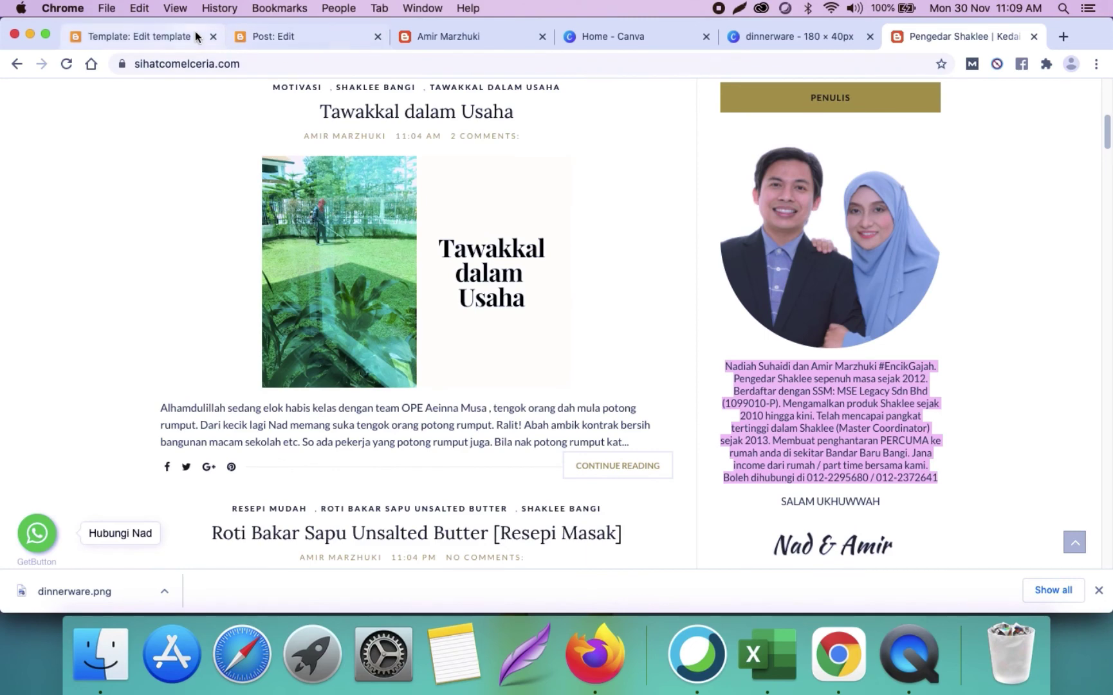
Step: Paste the bio over the sample About Me text on line 2339, add a period, and save
left_click(172, 39)
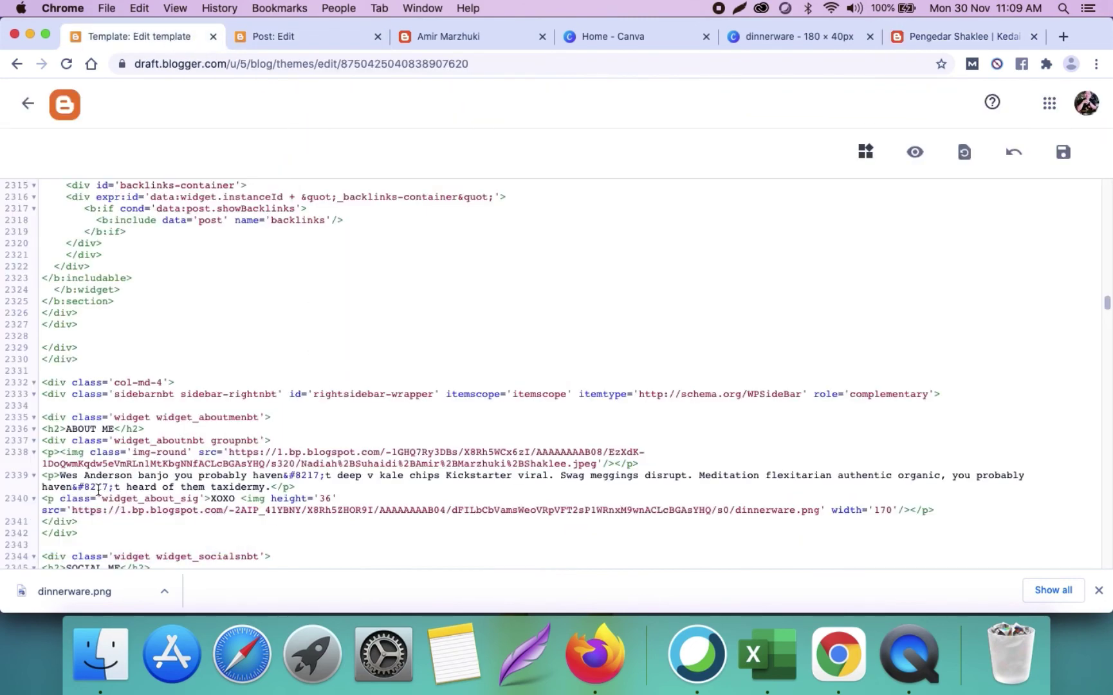
left_click_drag(63, 476, 268, 482)
key("super+v")
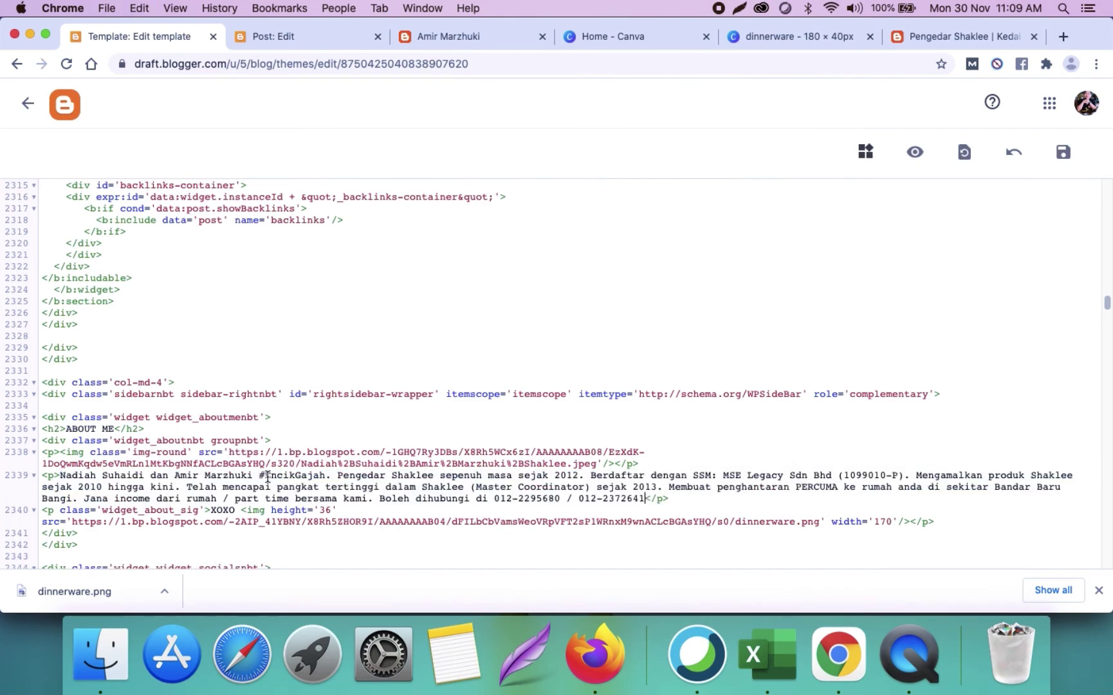
type(".")
left_click(1060, 158)
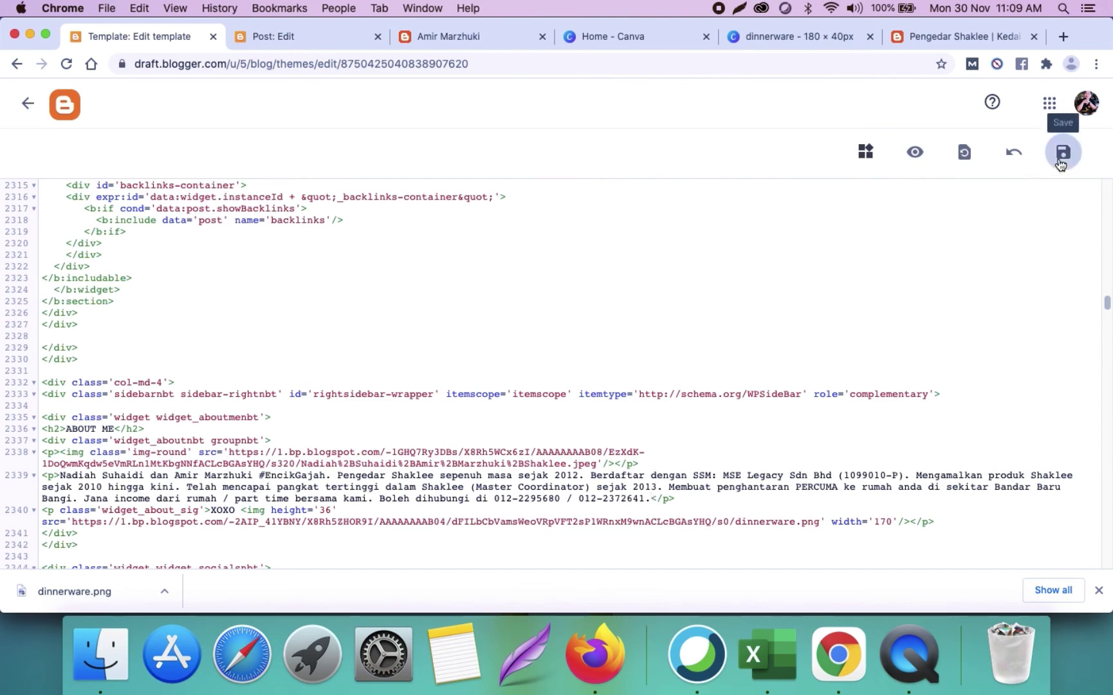